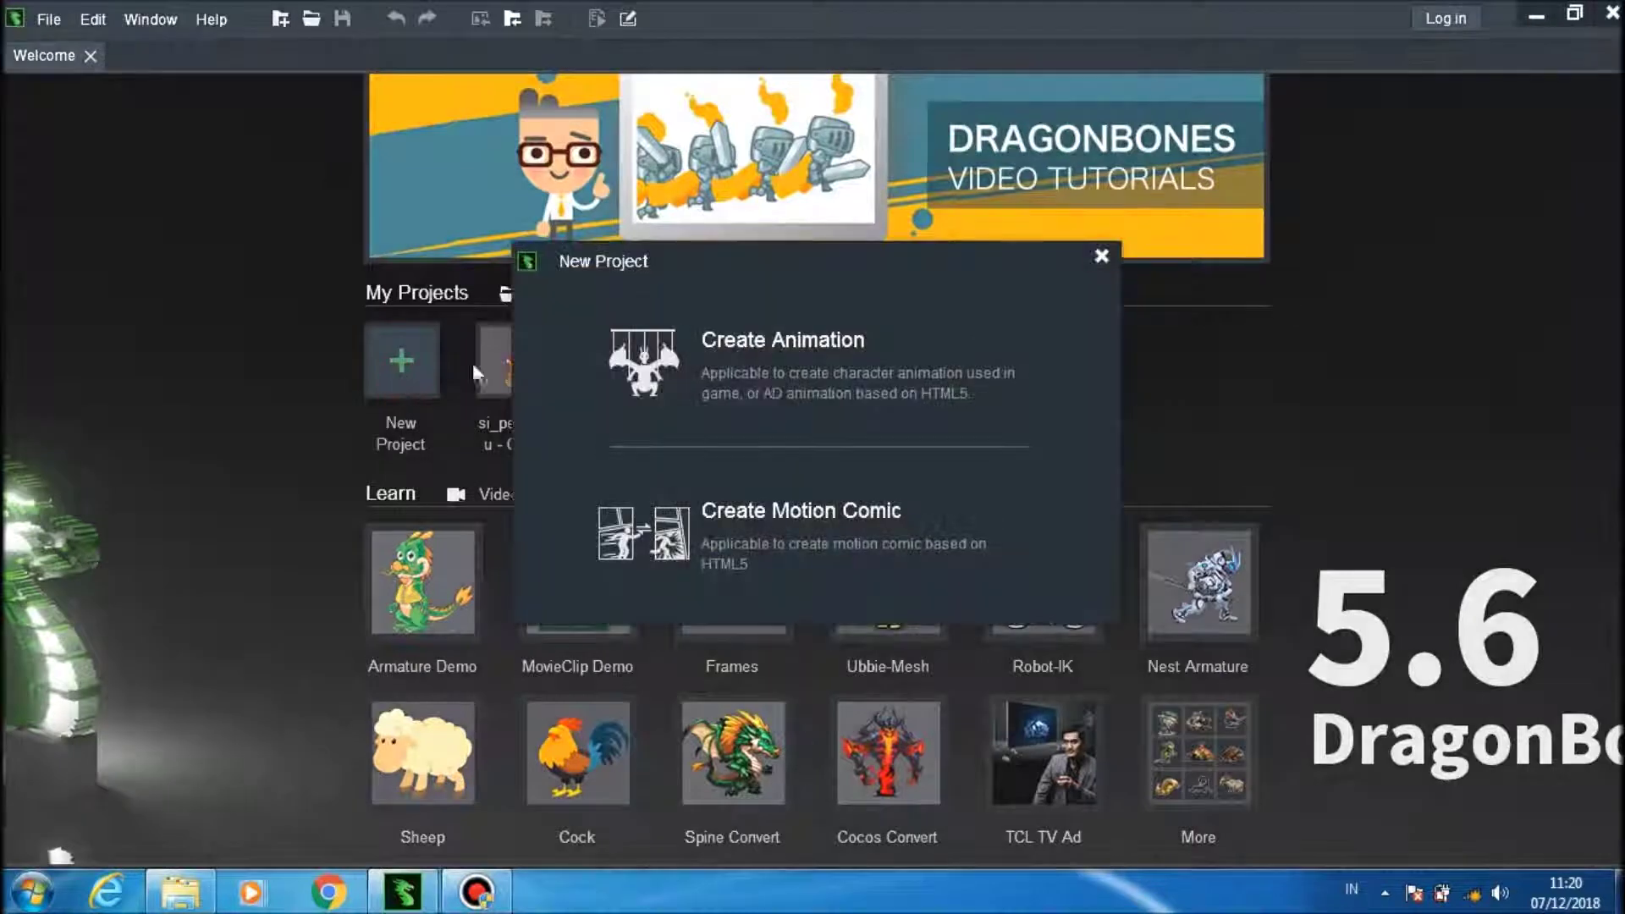
Step: Create a new animation project
left_click(750, 339)
left_click(884, 576)
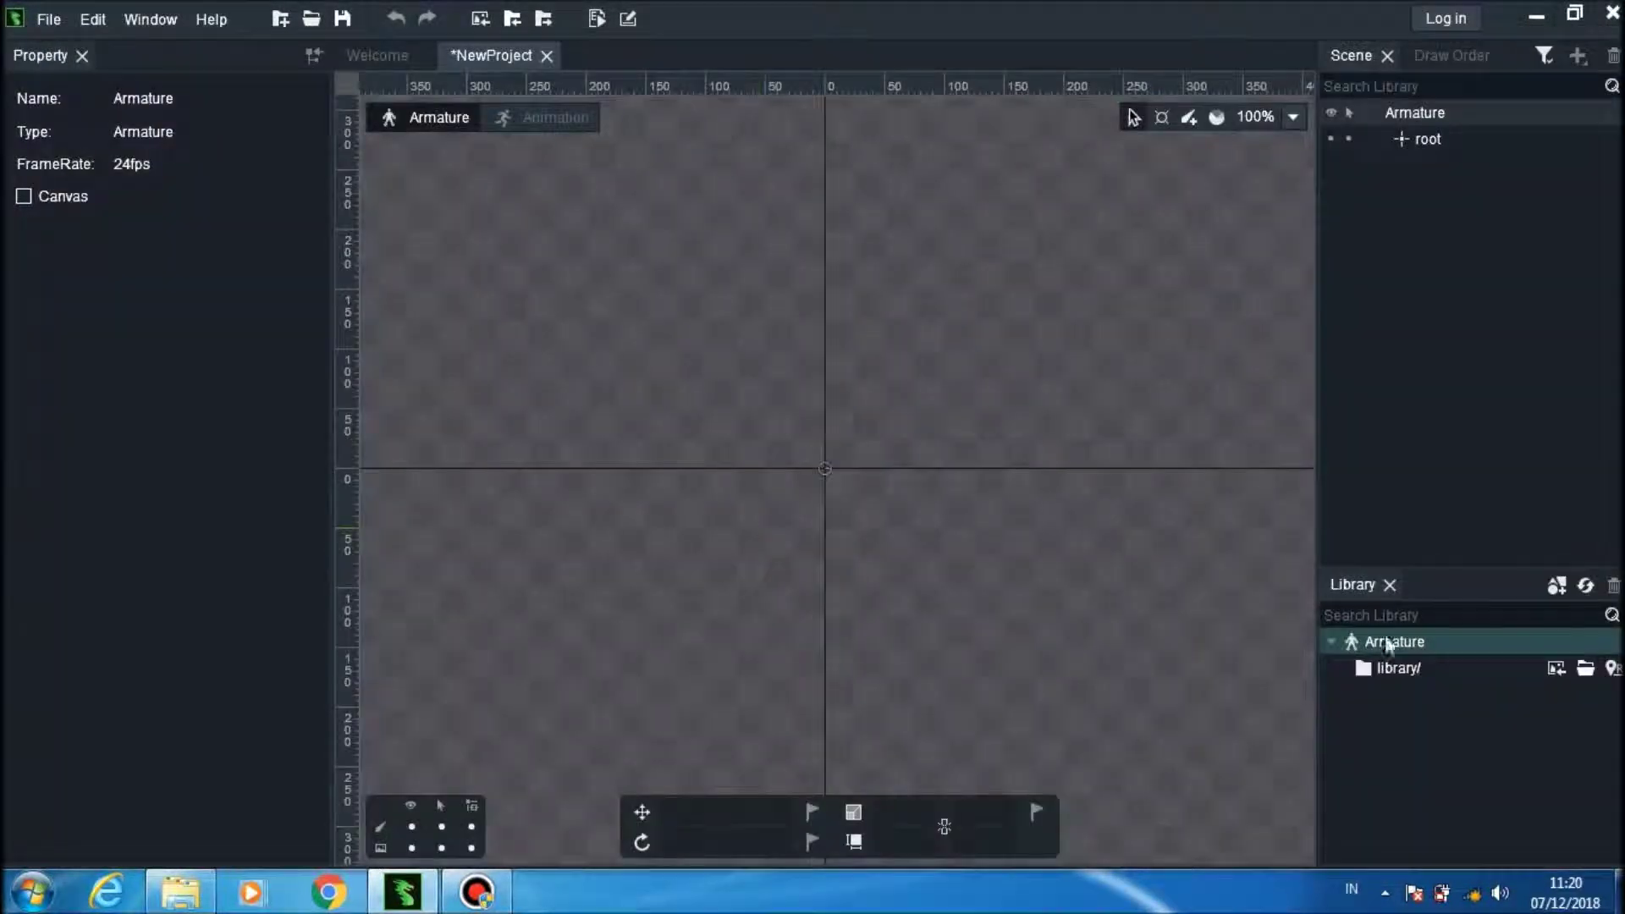
Step: Import the images badan, kaki, kpla, tangan1 and tangan2 into the library and expand the library folder
left_click(1555, 668)
left_click(380, 238)
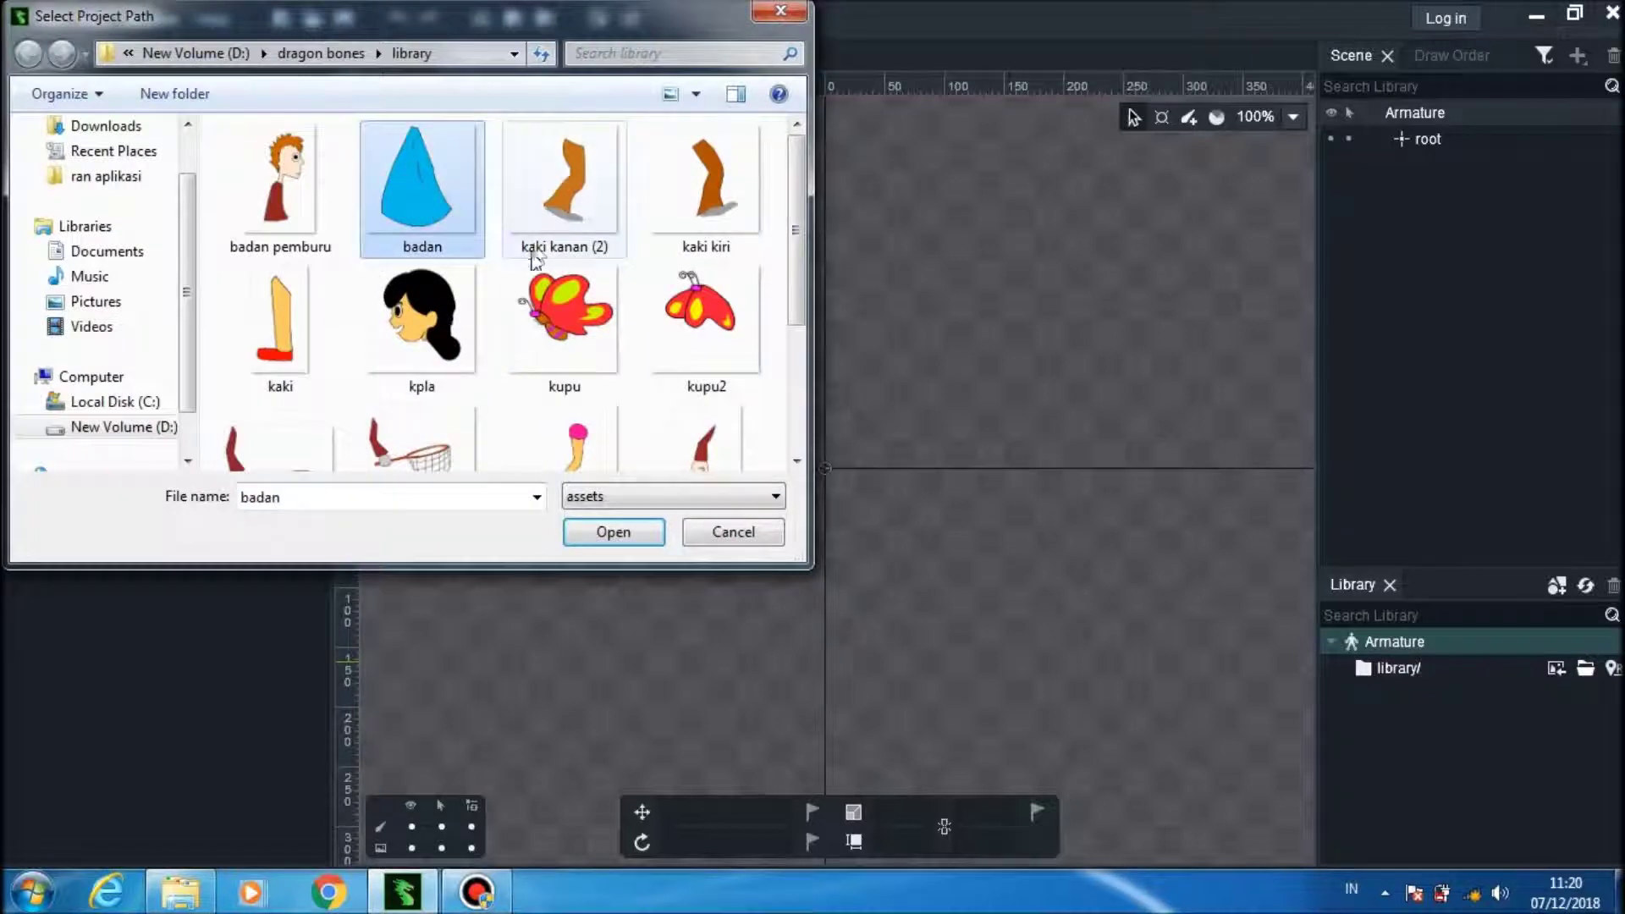
left_click(269, 351, "ctrl")
left_click(462, 313, "ctrl")
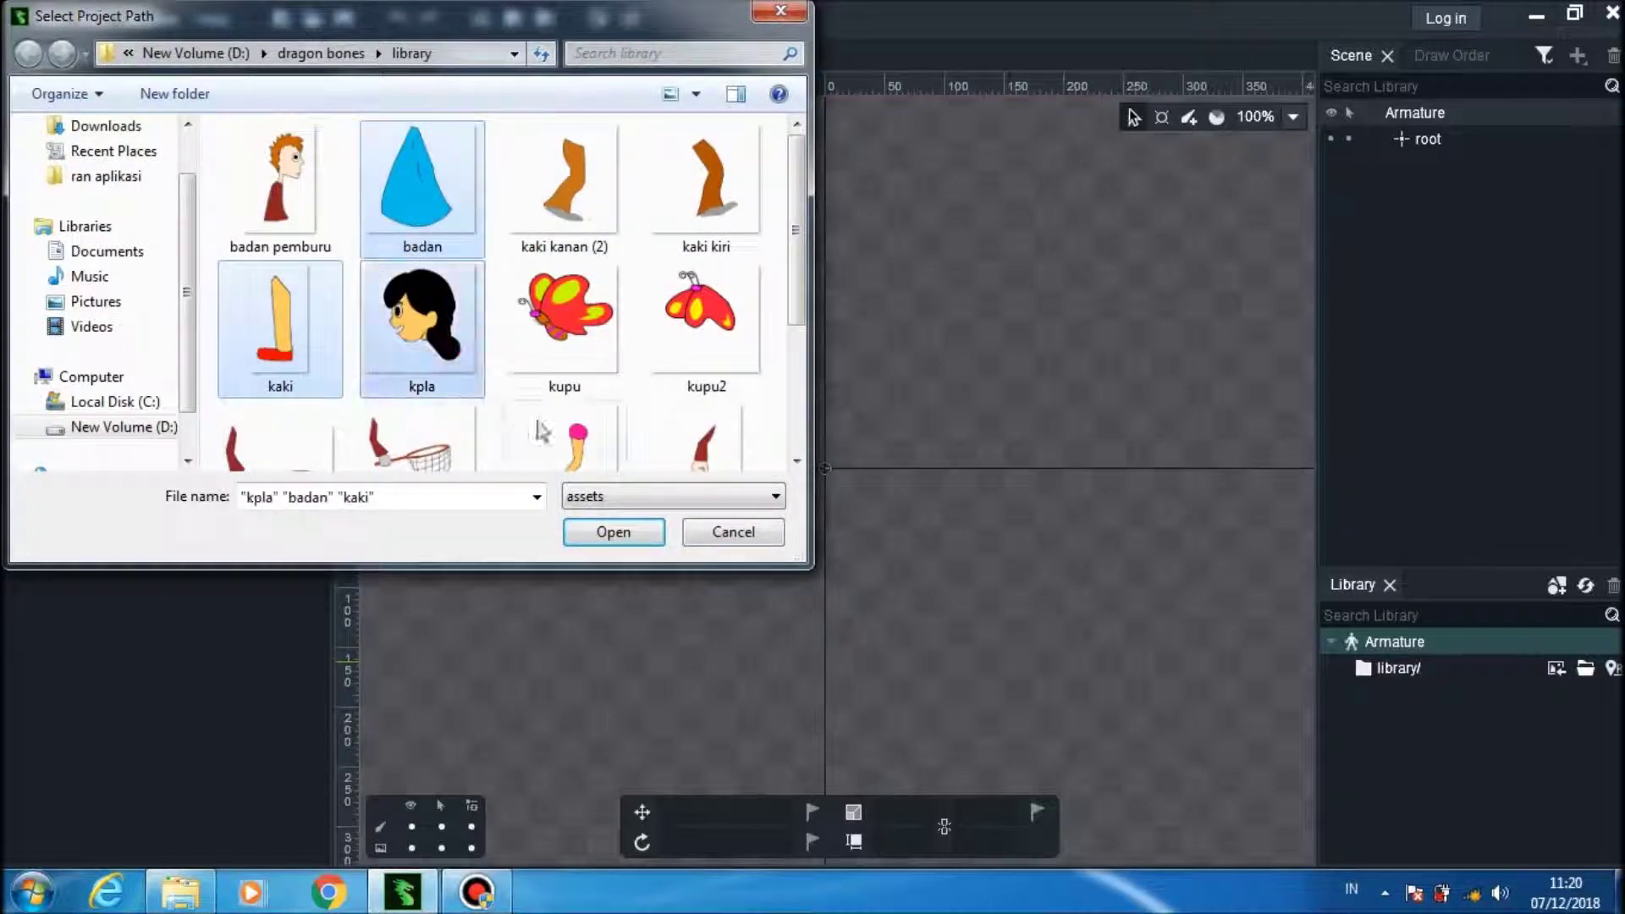
scroll(526, 424, "down", 1)
left_click(554, 355, "ctrl")
scroll(455, 394, "down", 1)
left_click(416, 405, "ctrl")
mouse_move(798, 396)
left_mouse_down()
mouse_move(826, 227)
mouse_move(799, 390)
left_mouse_up()
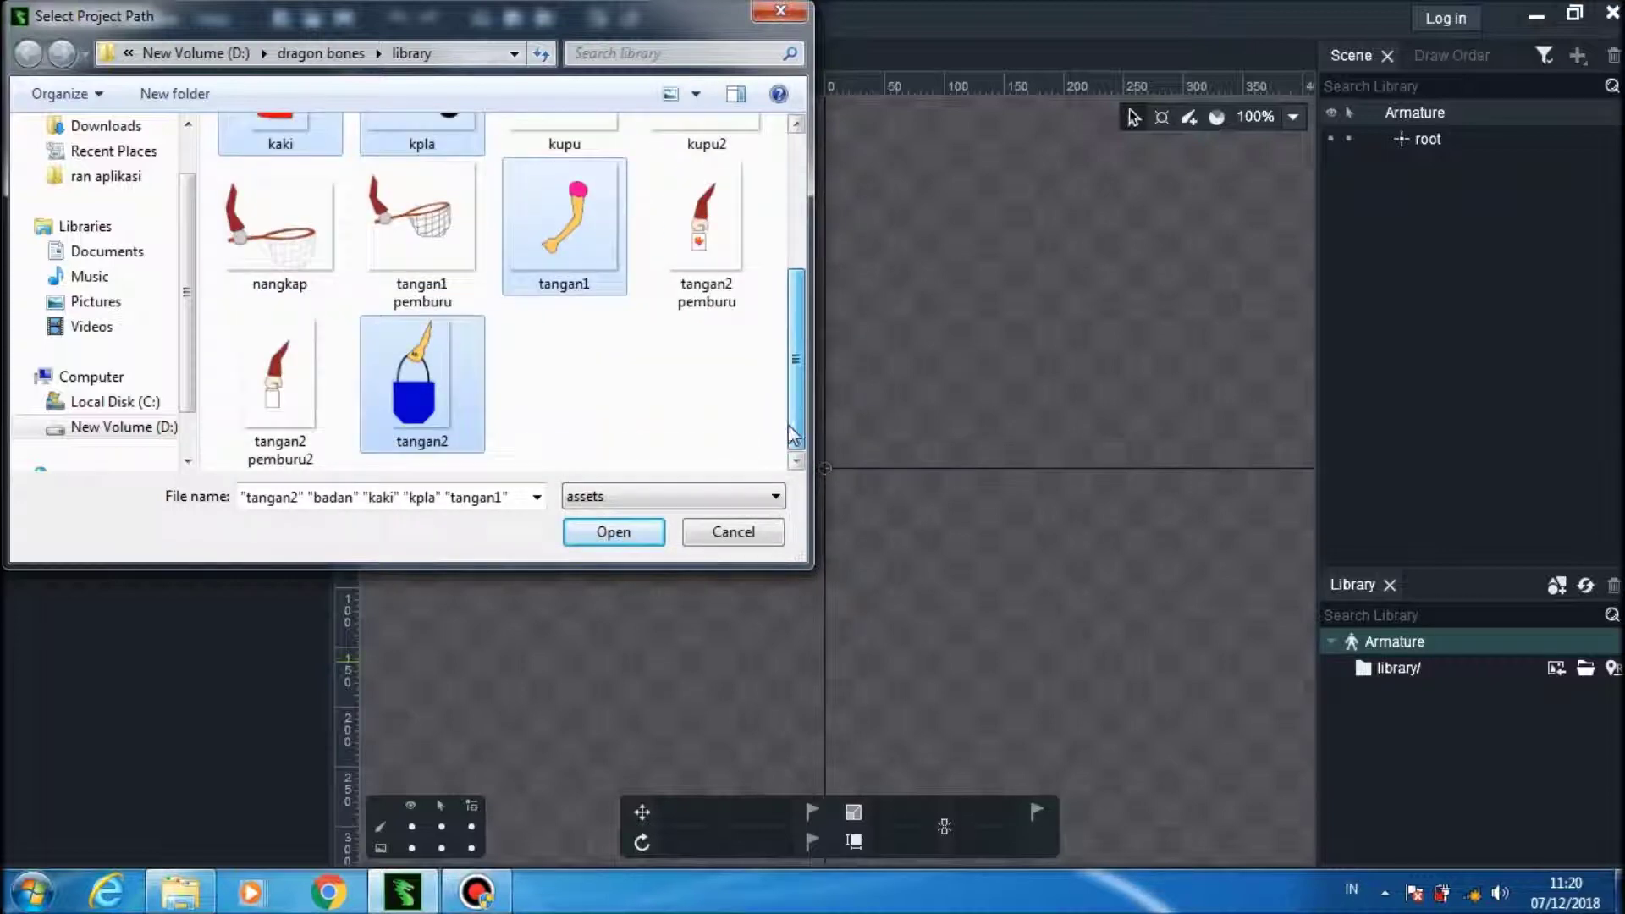
left_click(617, 531)
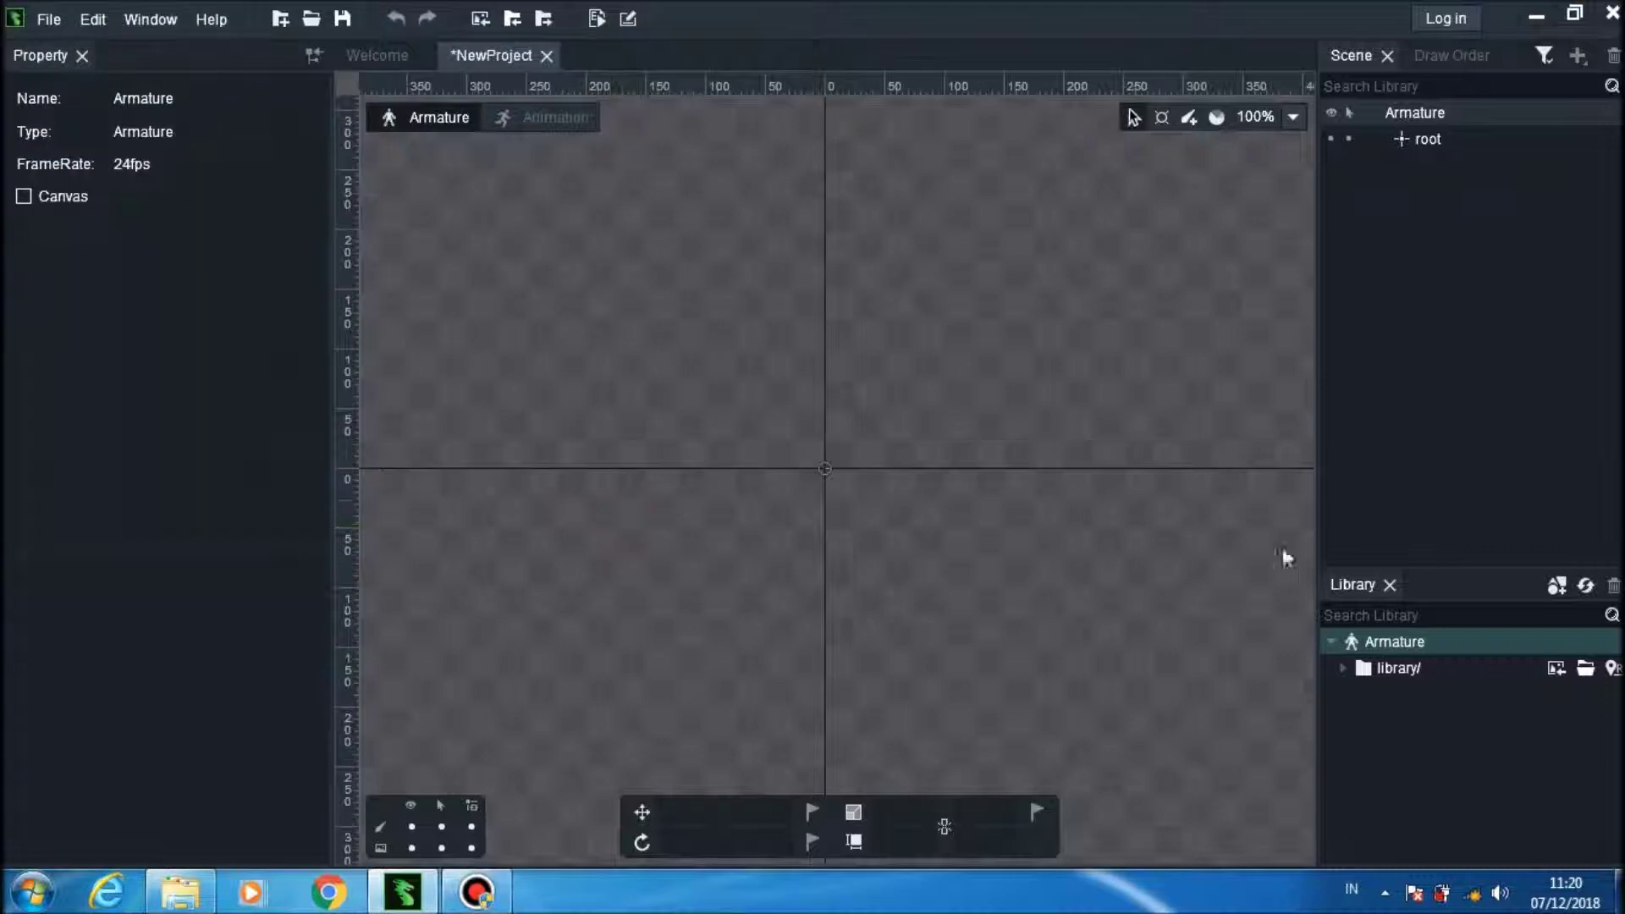
left_click(1344, 671)
Step: Insert a bone under root and name it tangan_kanan
left_click(1415, 142)
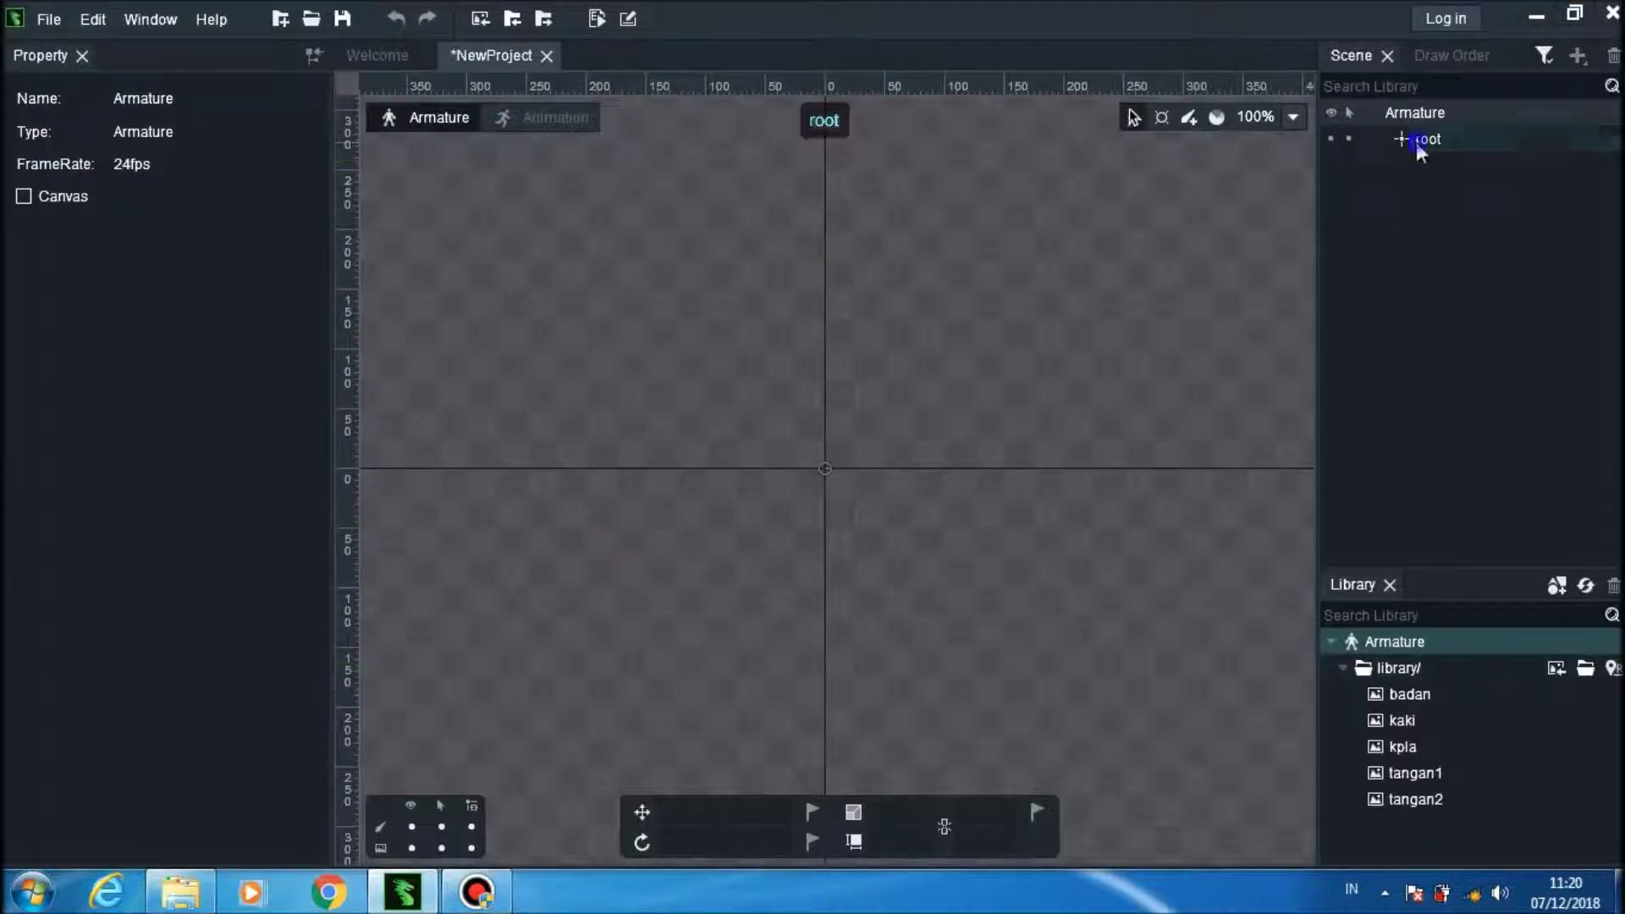
right_click(1415, 142)
mouse_move(1335, 175)
left_click(1151, 182)
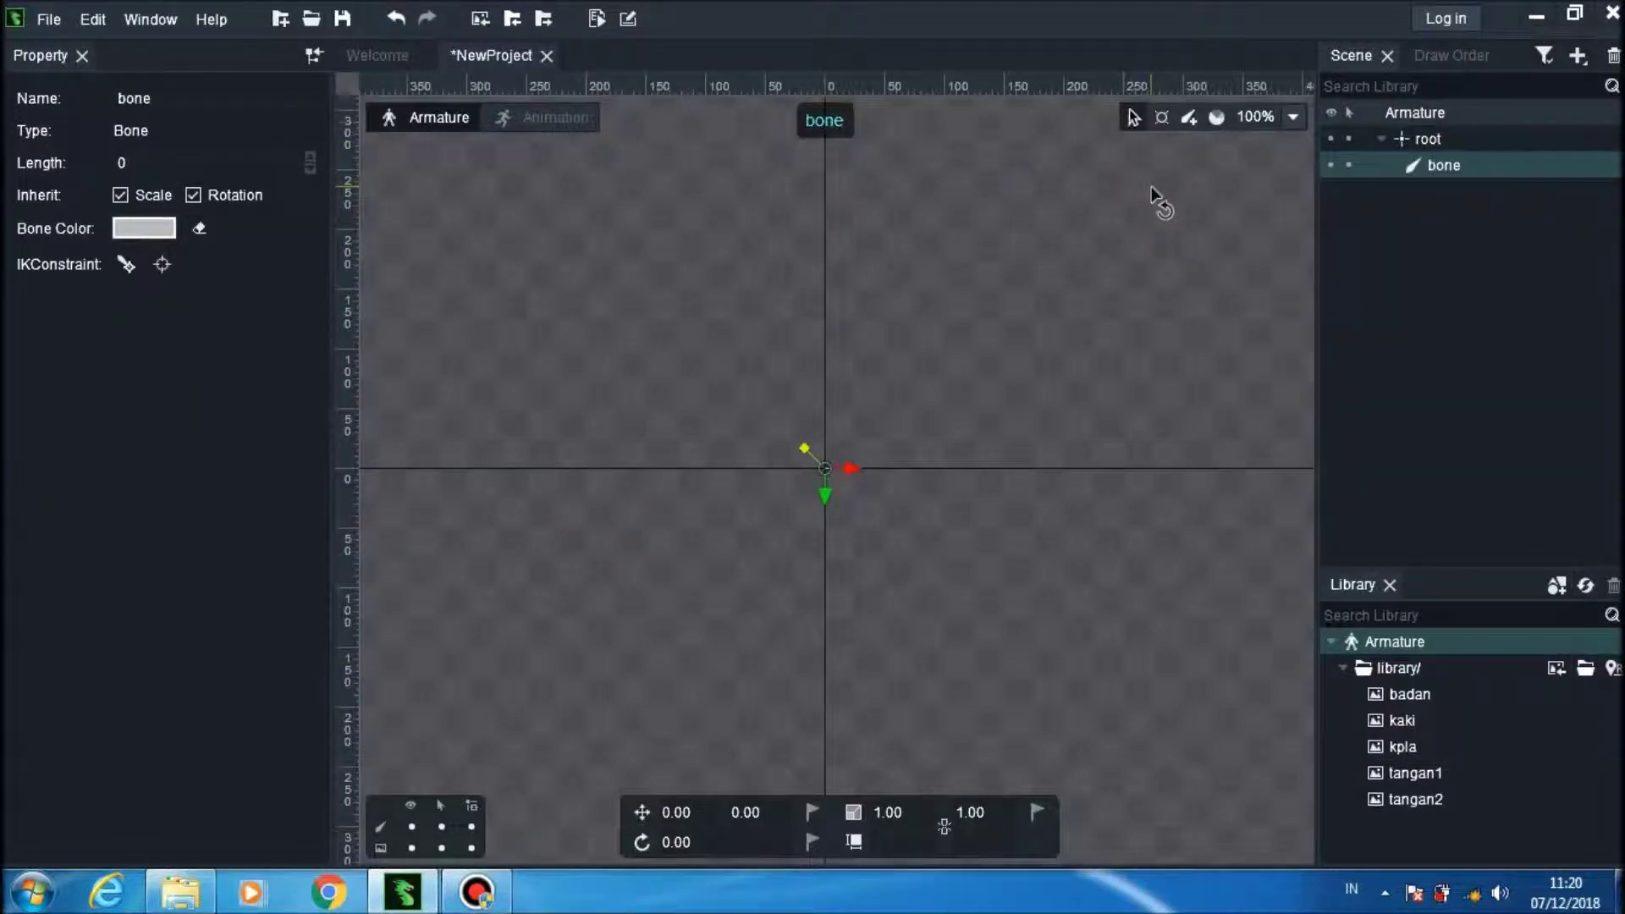
double_click(1443, 167)
type("ts")
type("ngan.")
key("BackSpace")
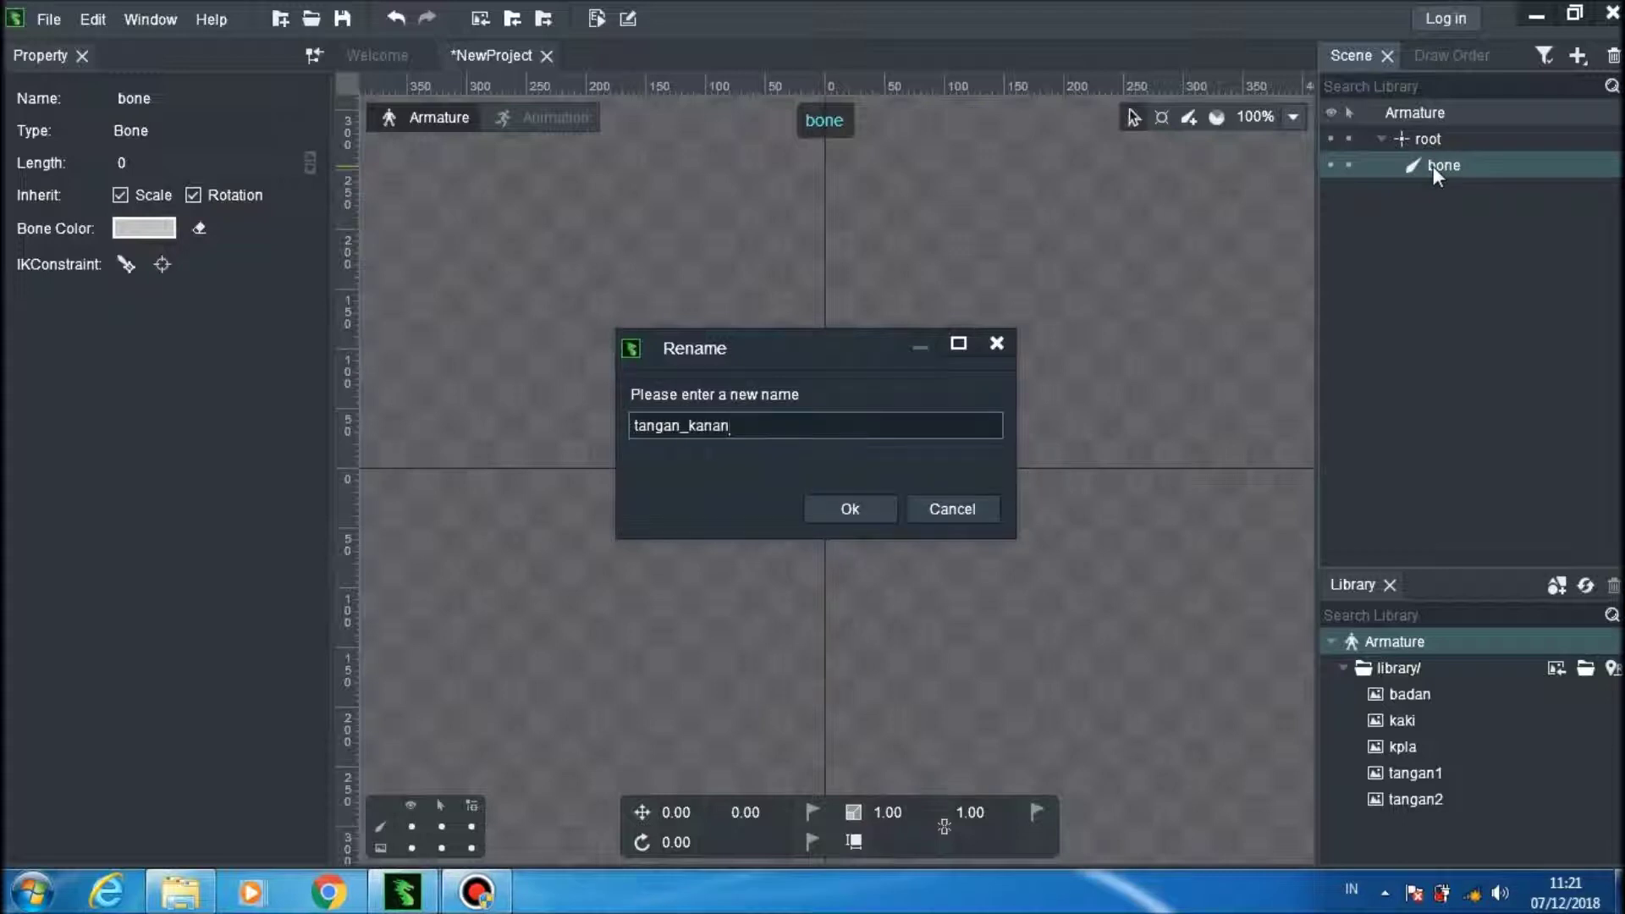
left_click(848, 510)
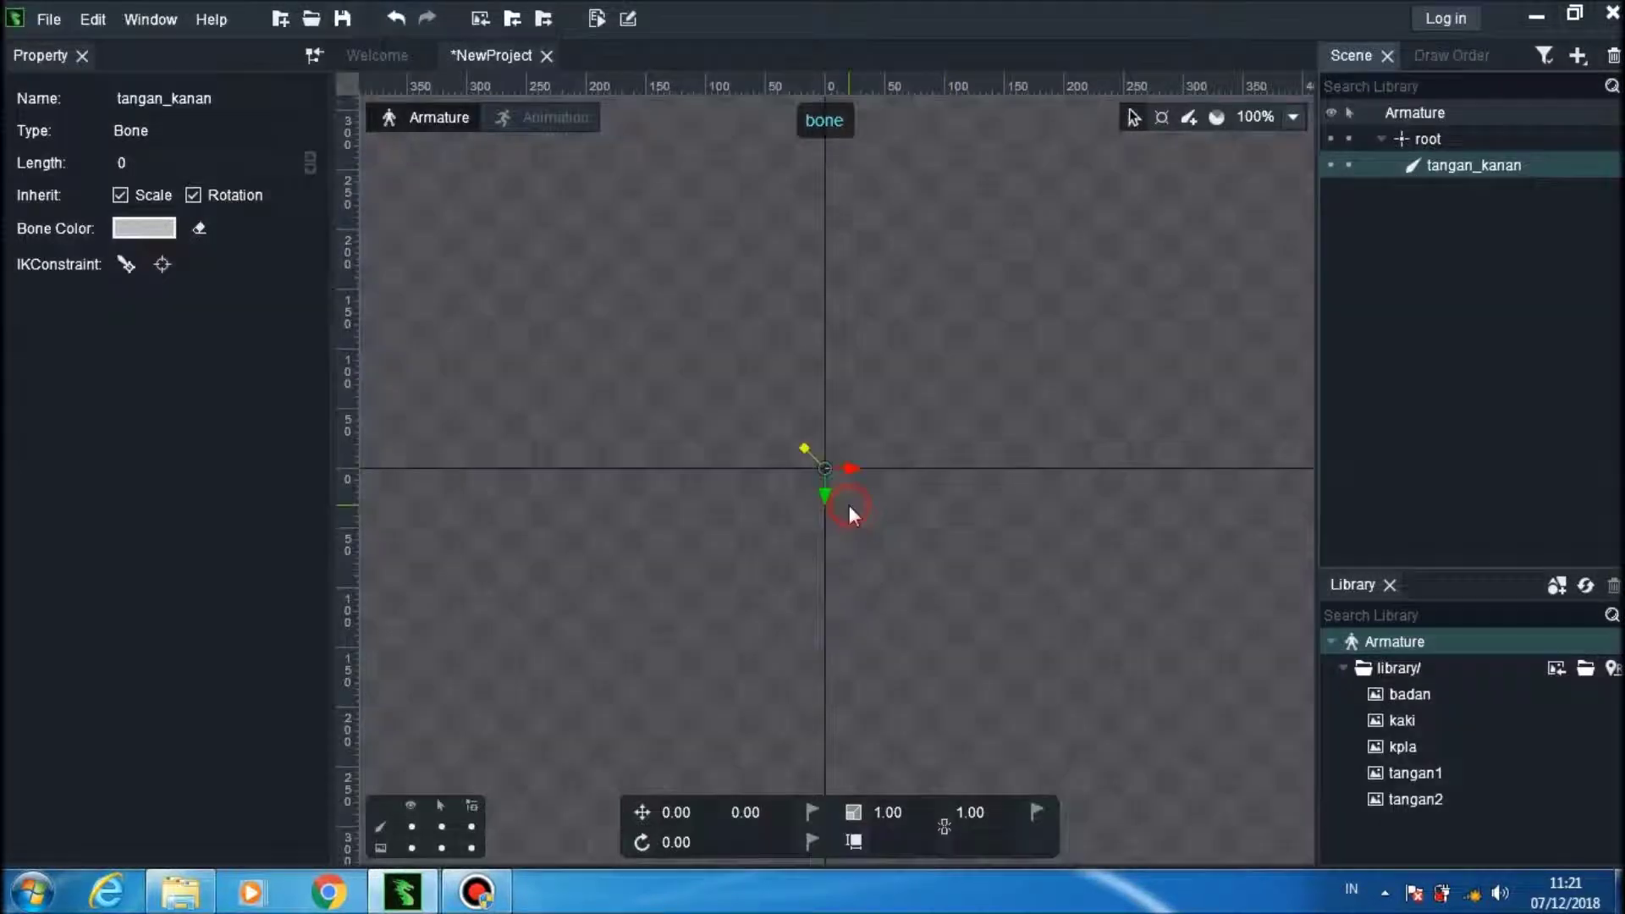
Step: Move the tangan_kanan bone up to about X -24, Y -223
left_click(1406, 773)
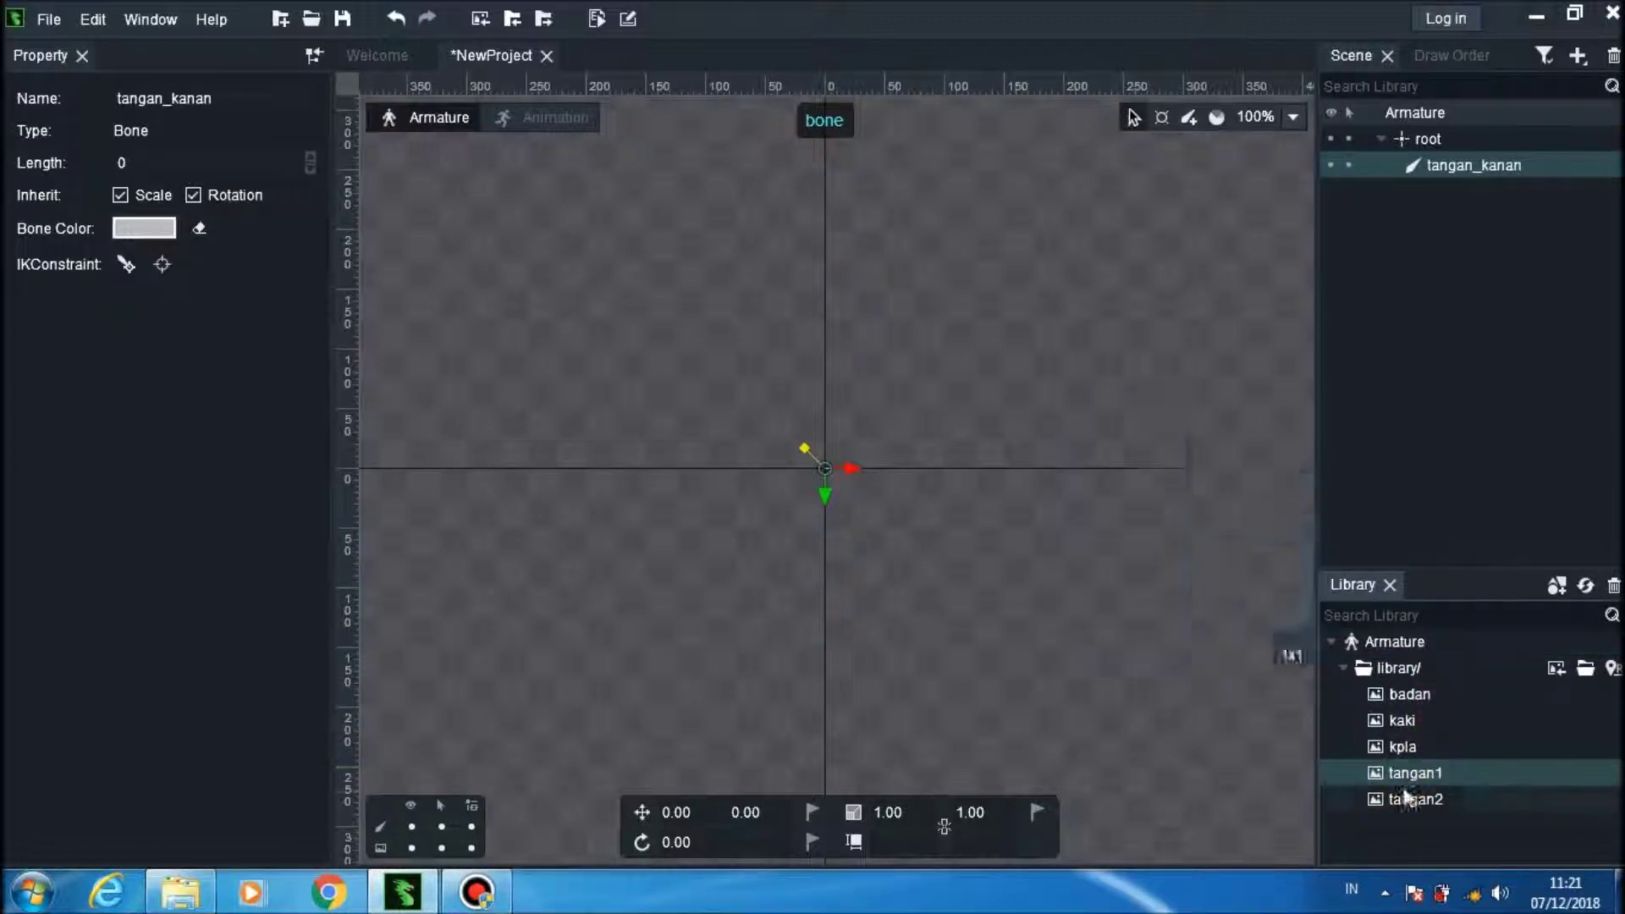
left_click_drag(834, 500, 831, 216)
scroll(831, 220, "down", 2)
scroll(833, 221, "down", 3)
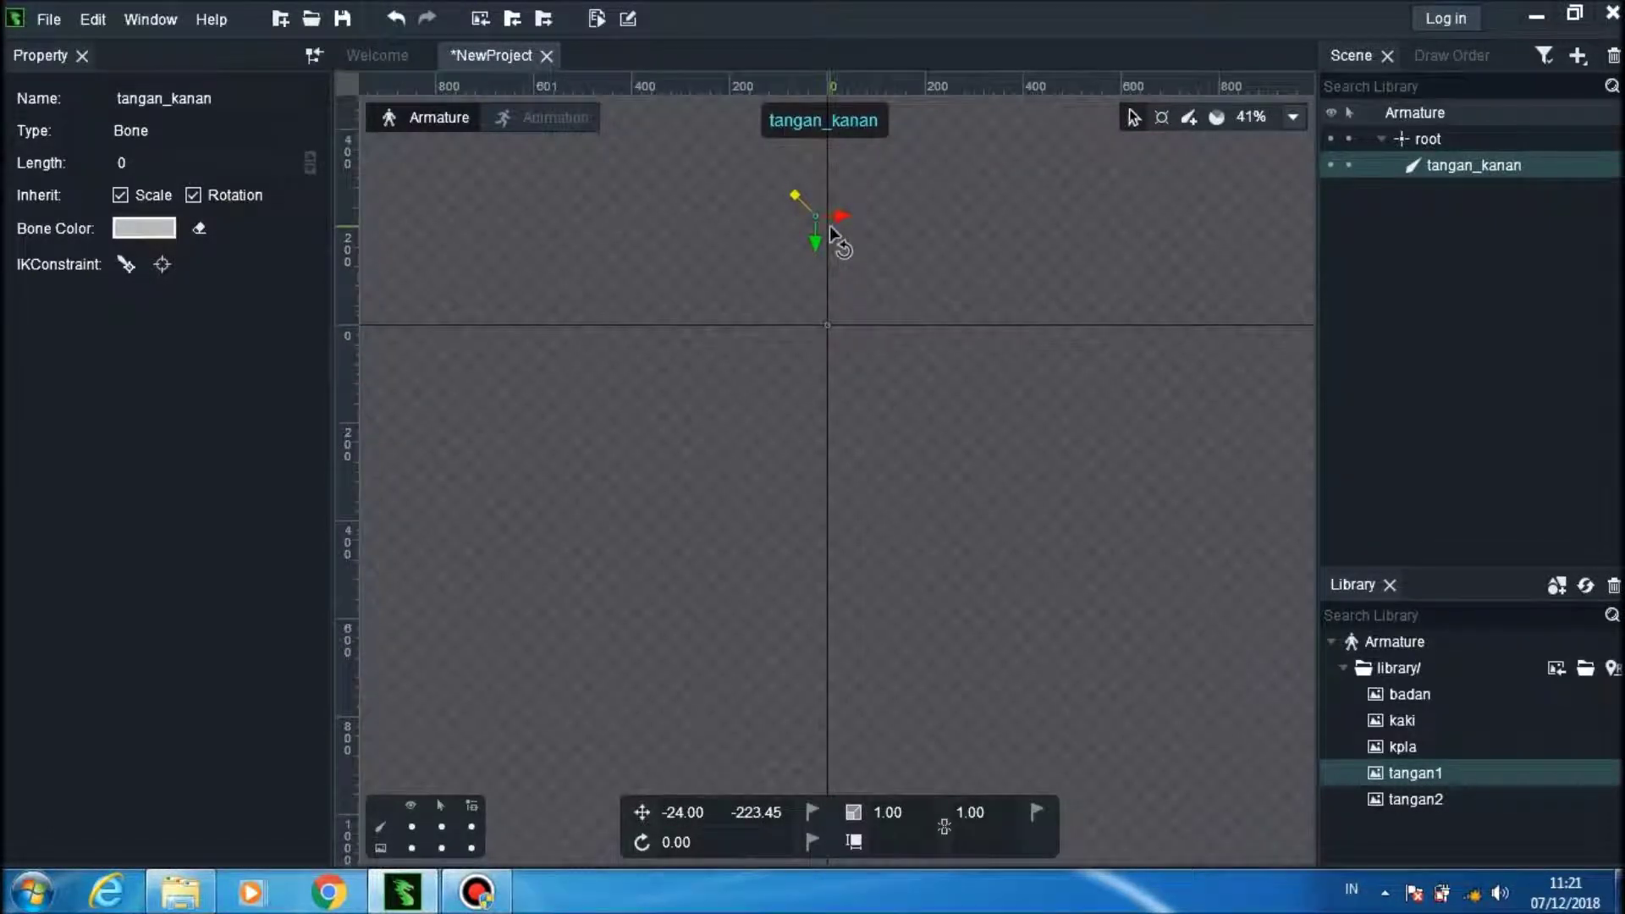
scroll(830, 225, "up", 2)
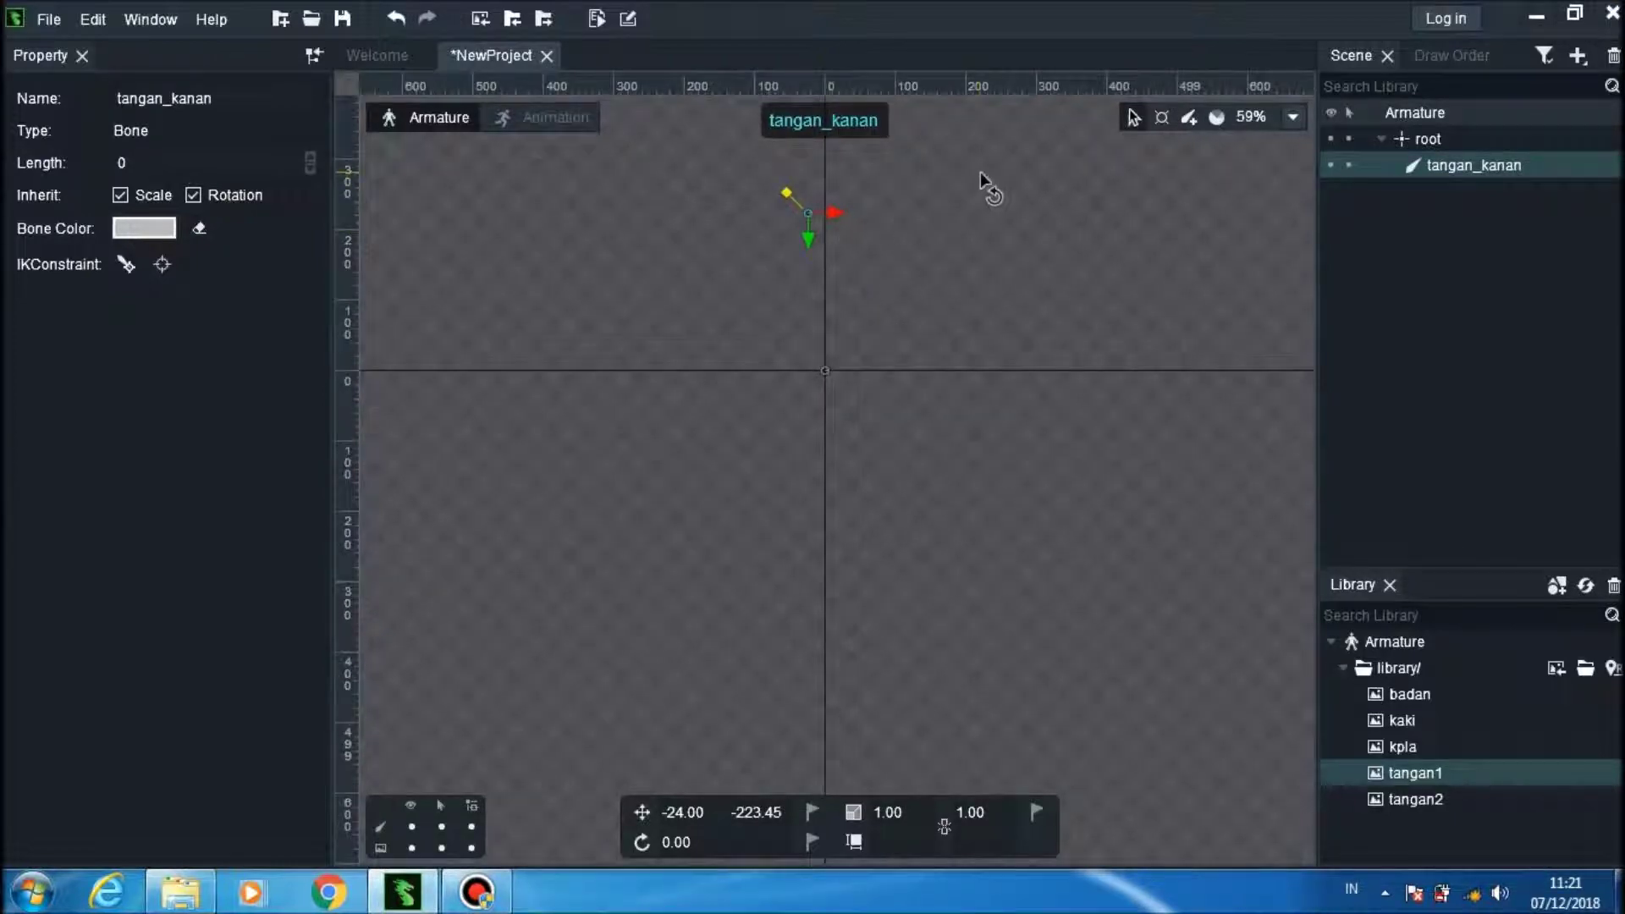
Step: Add the tangan2 image to the tangan_kanan bone and position it at about X -21, Y 79, with the hand's upper end at the bone
left_click_drag(1403, 799, 1422, 171)
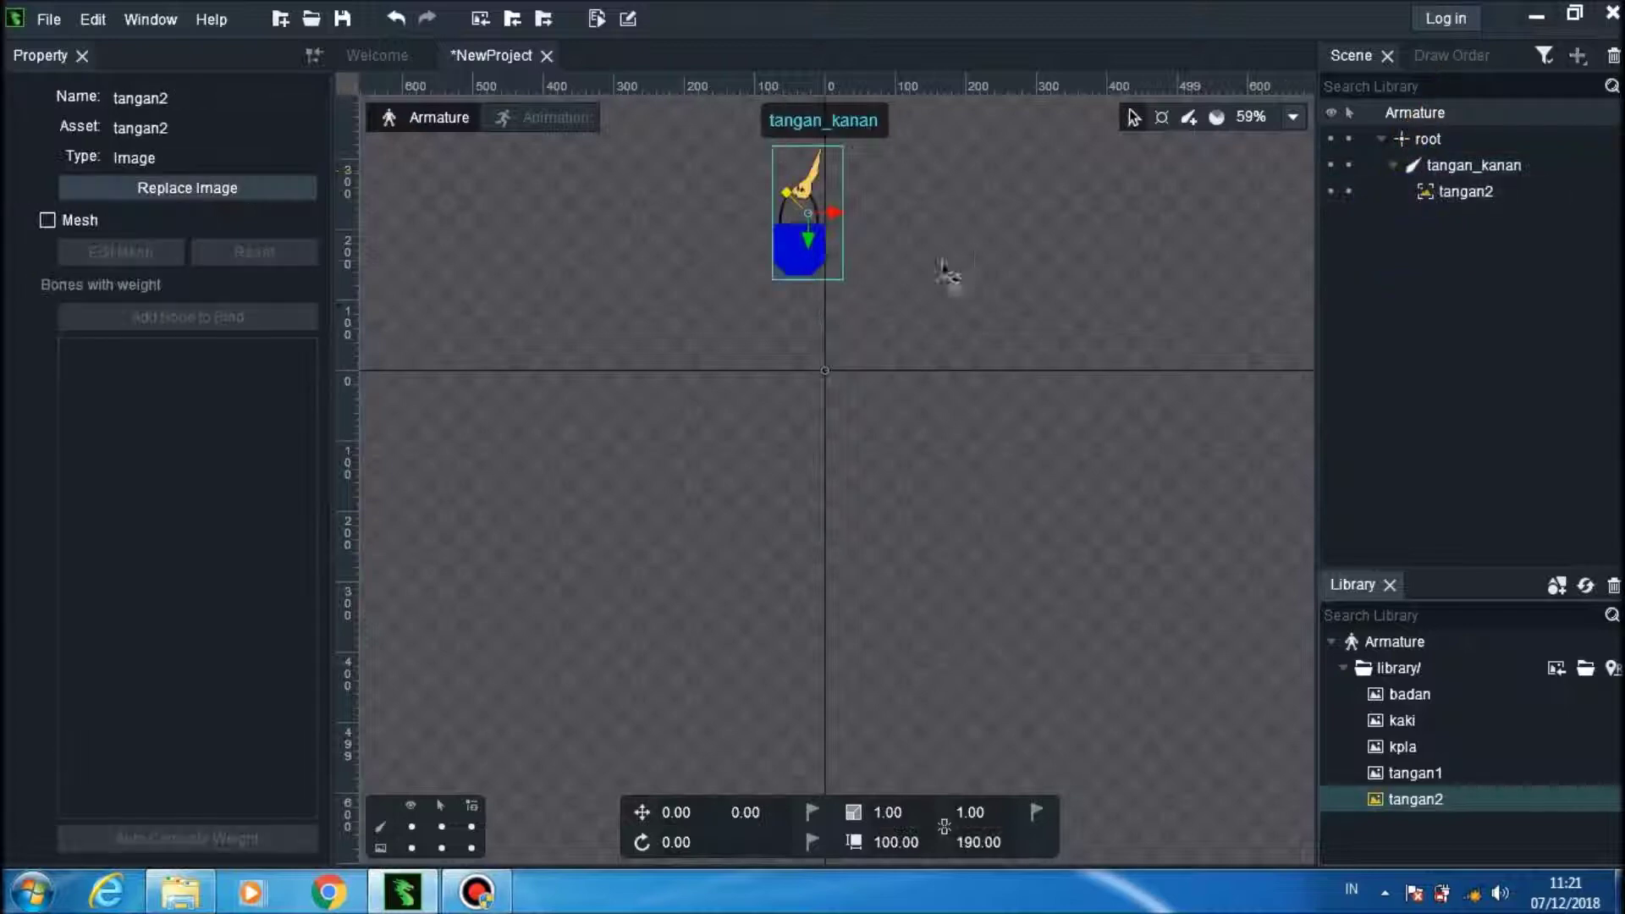
left_click_drag(807, 233, 809, 198)
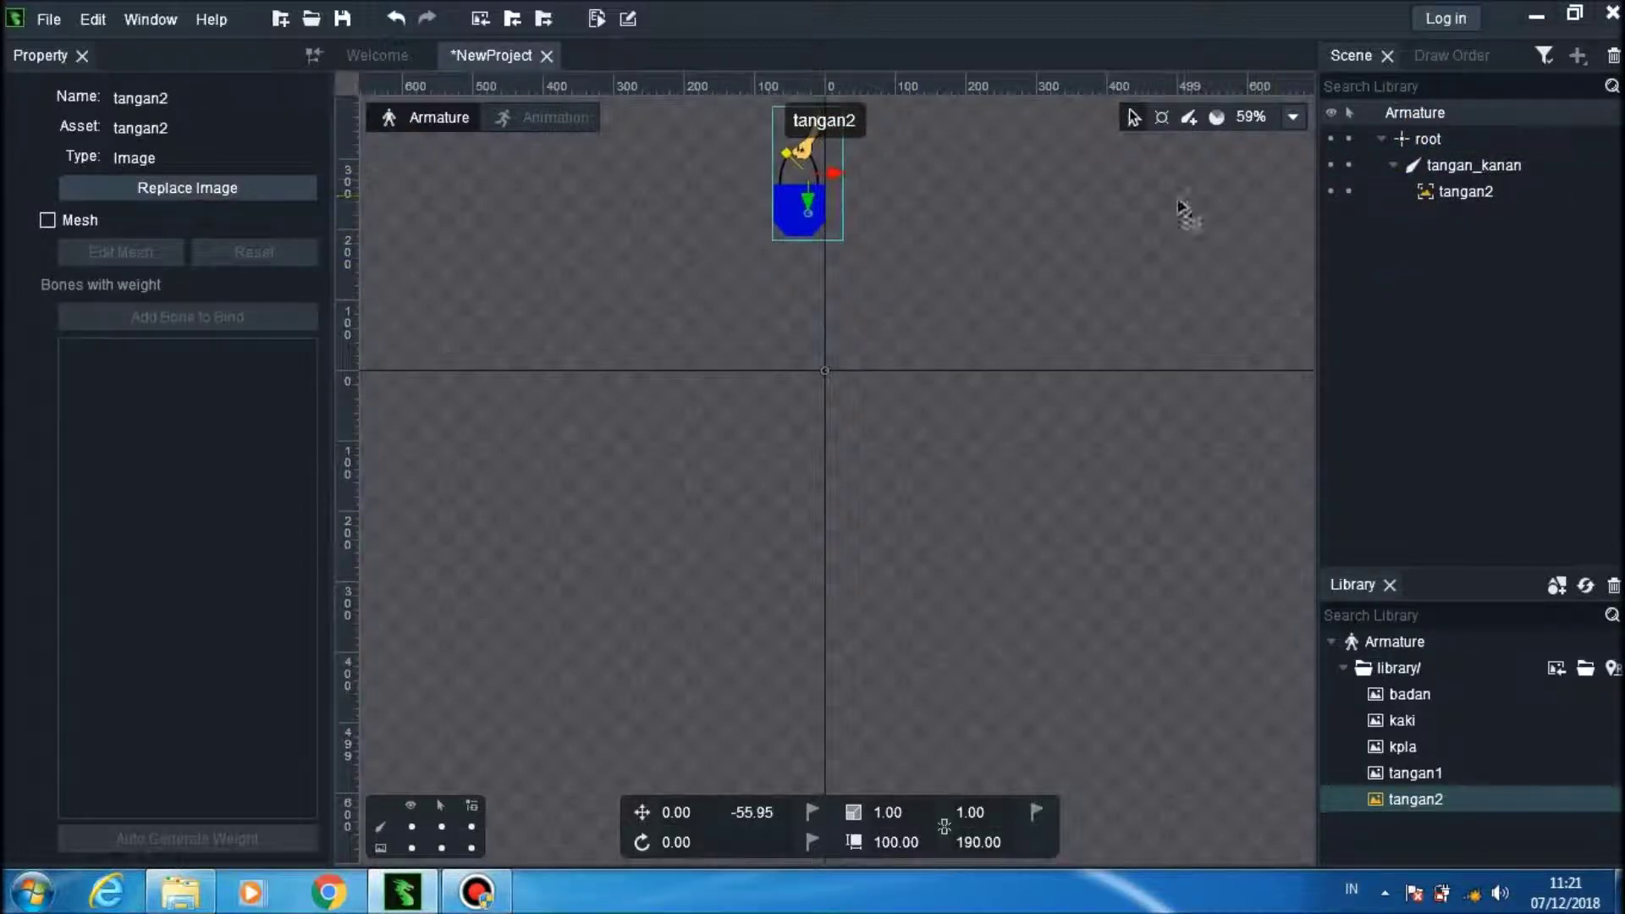
scroll(1185, 179, "down", 3)
left_click(998, 149)
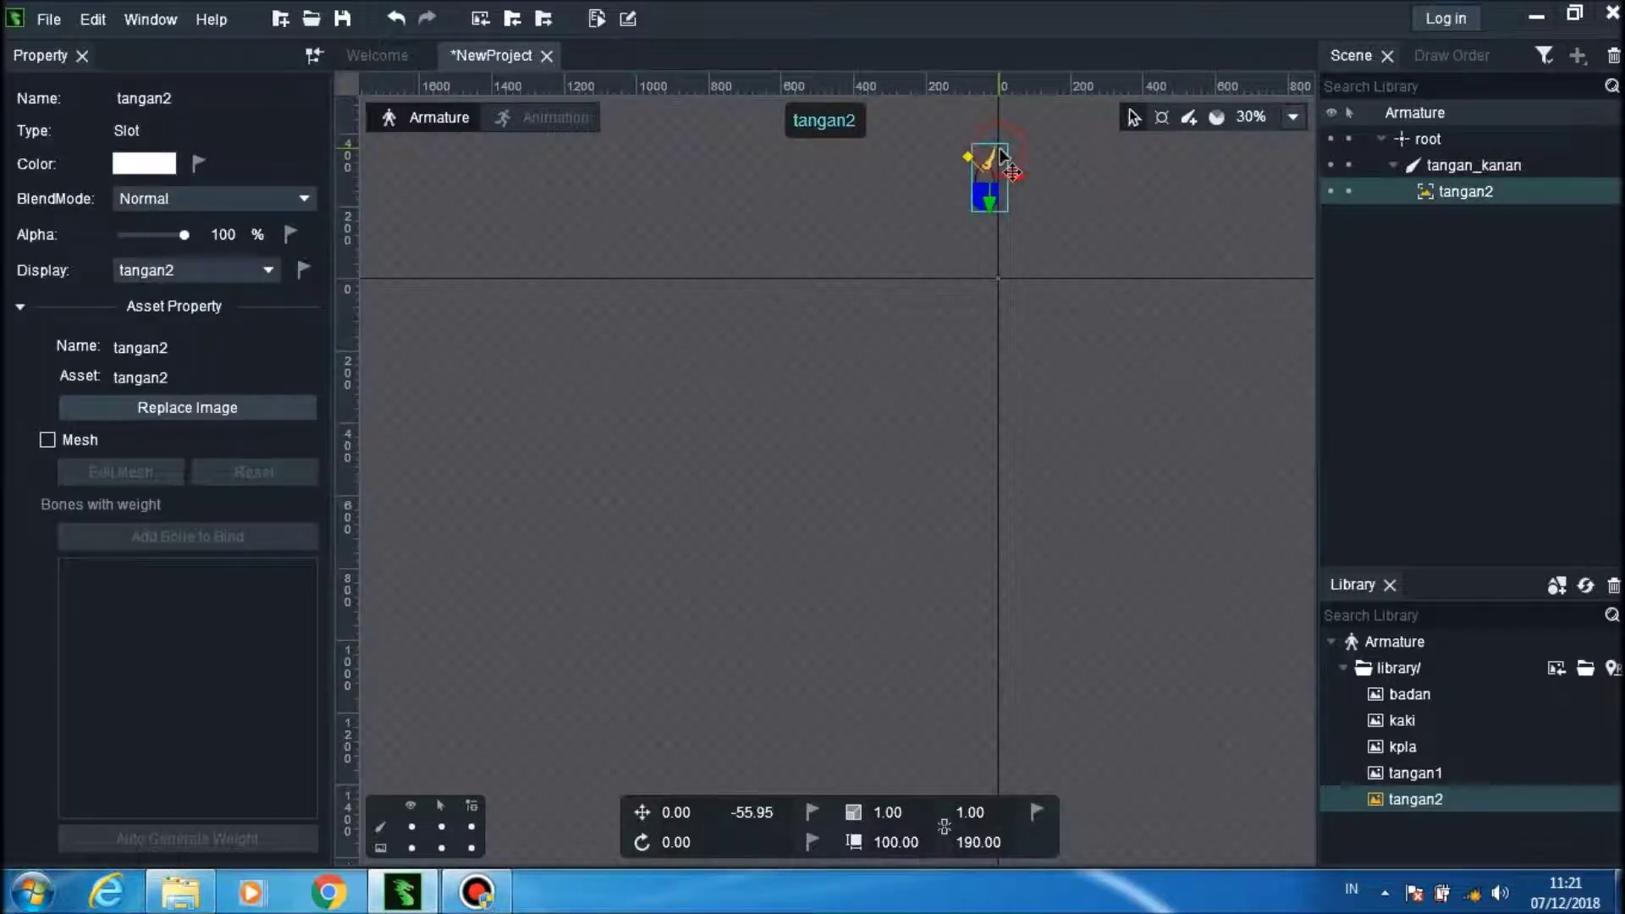
left_click_drag(991, 209, 1016, 219)
scroll(1007, 196, "up", 5)
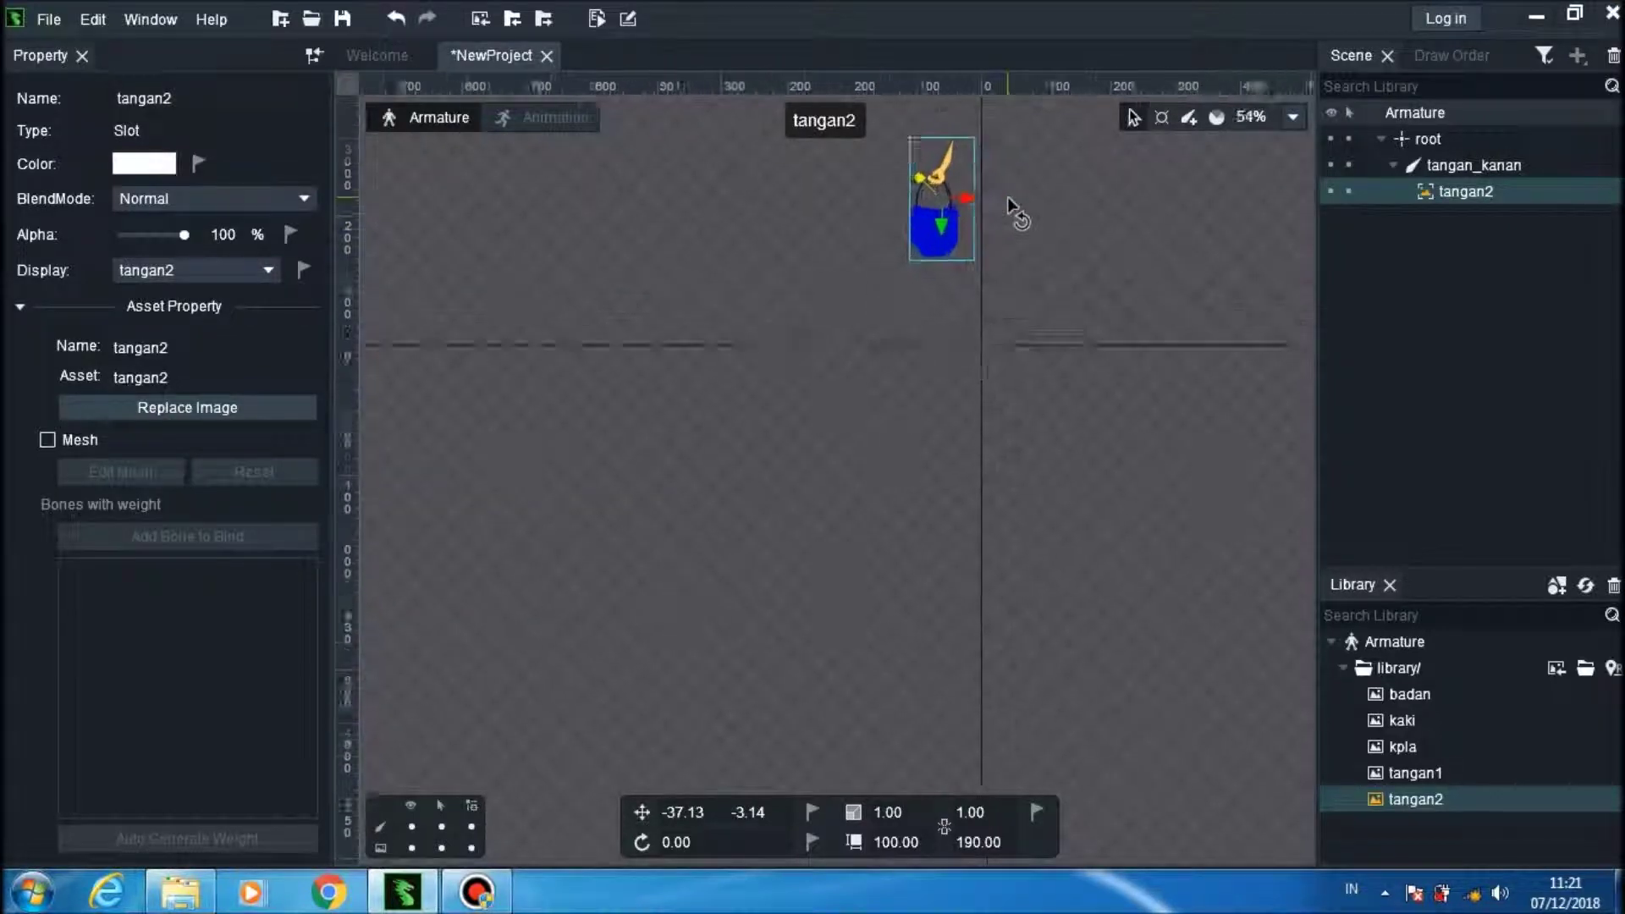
scroll(1000, 211, "up", 1)
left_click(945, 205)
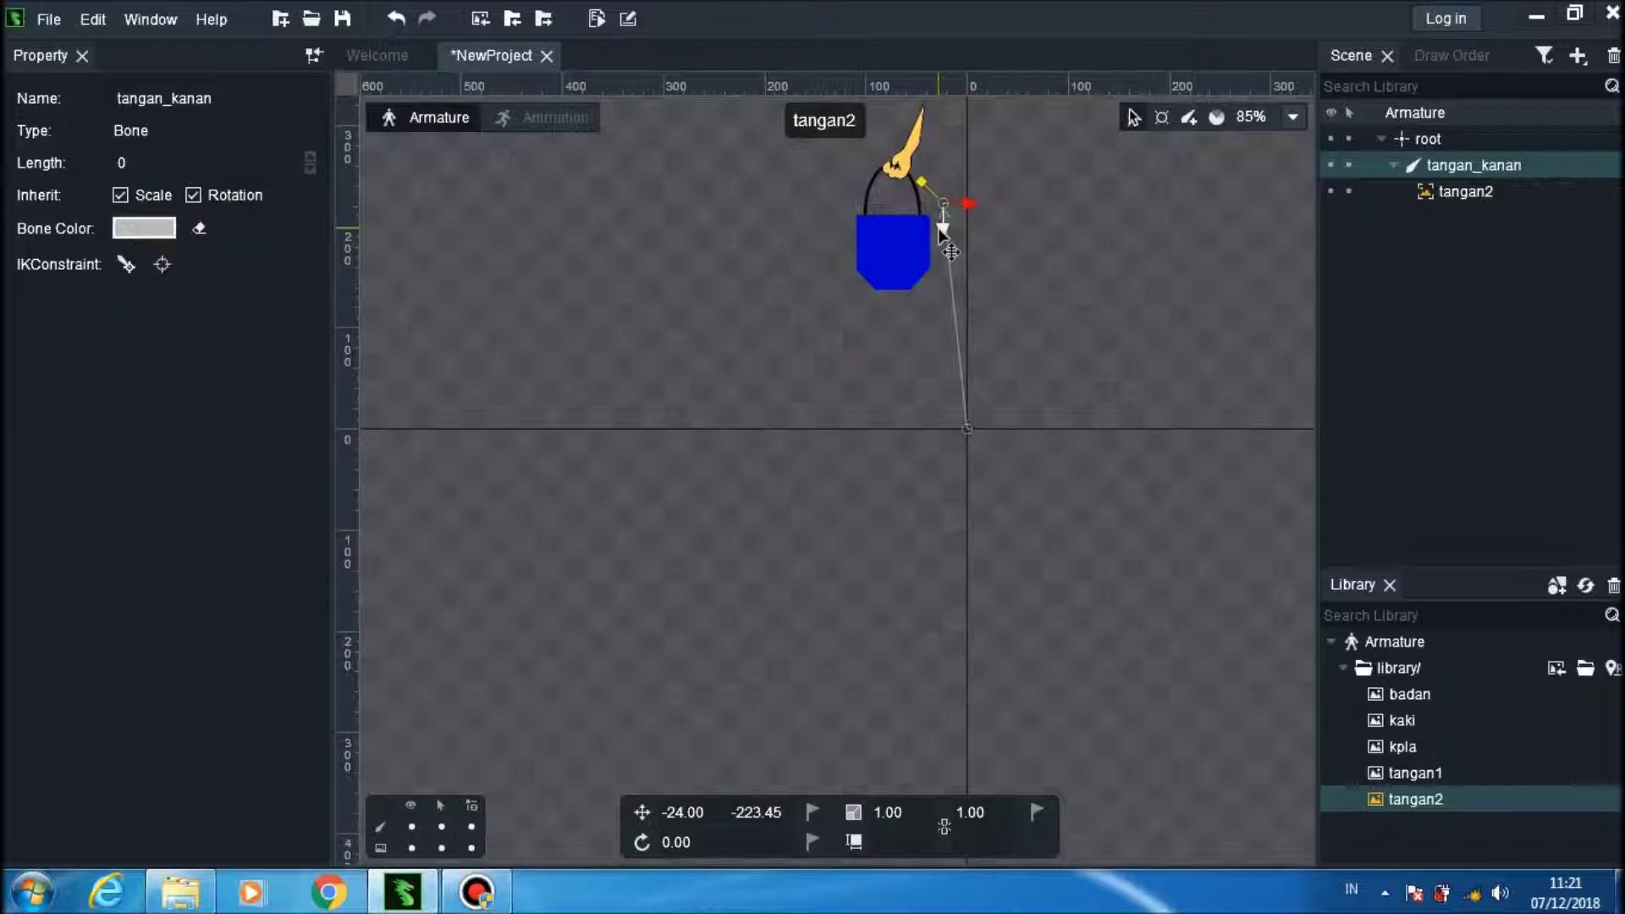
left_click(911, 208)
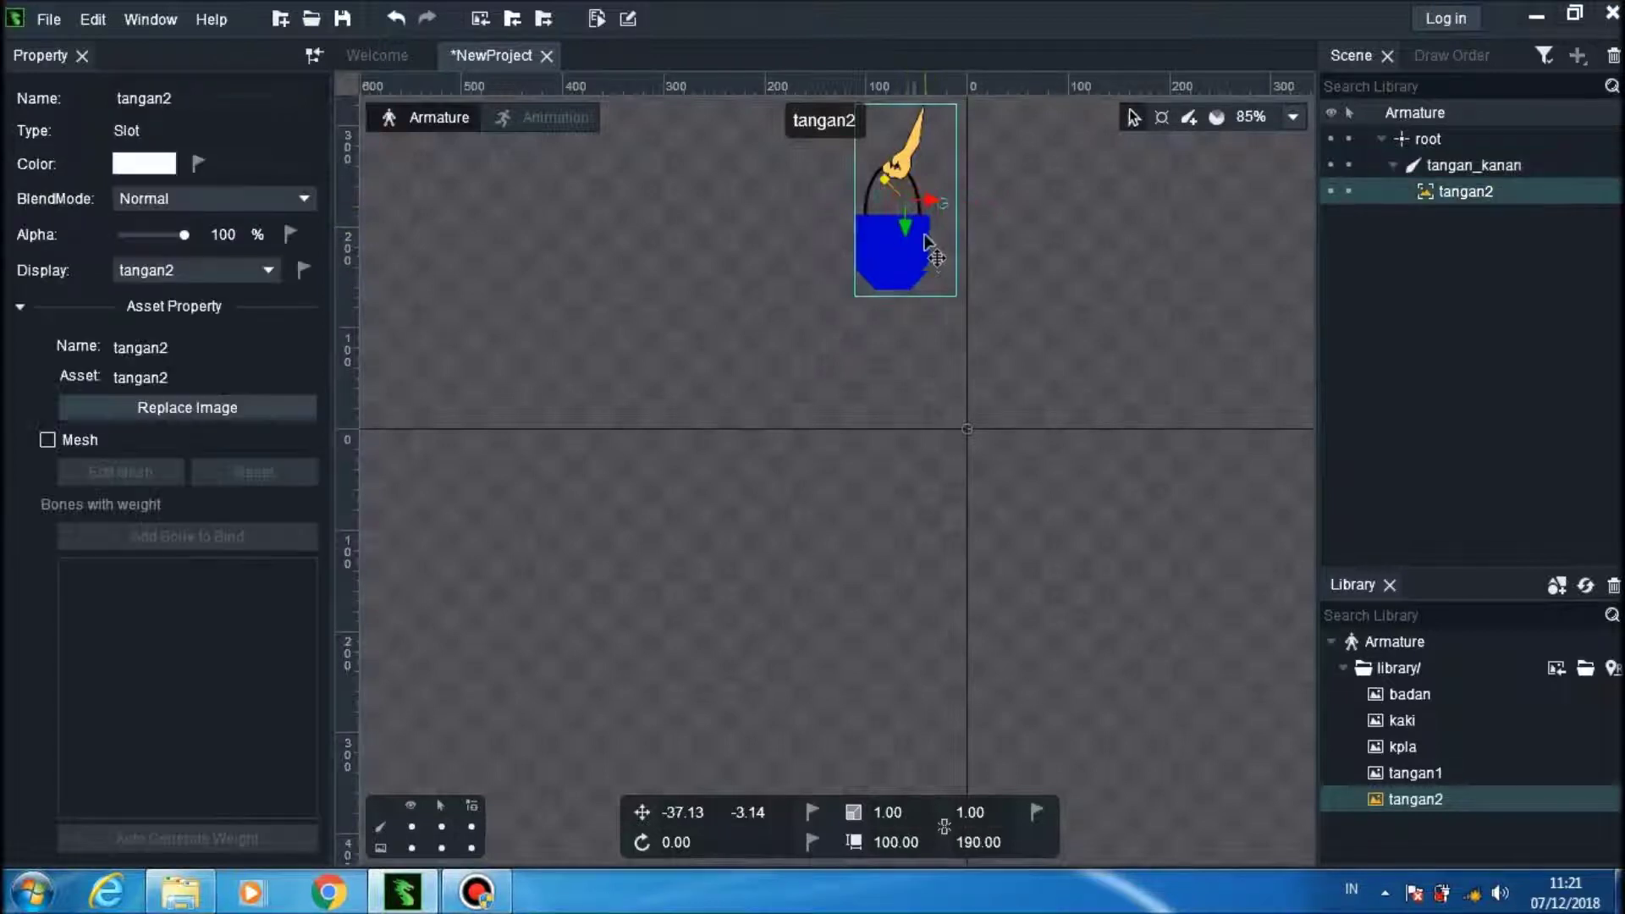
left_click_drag(904, 222, 949, 280)
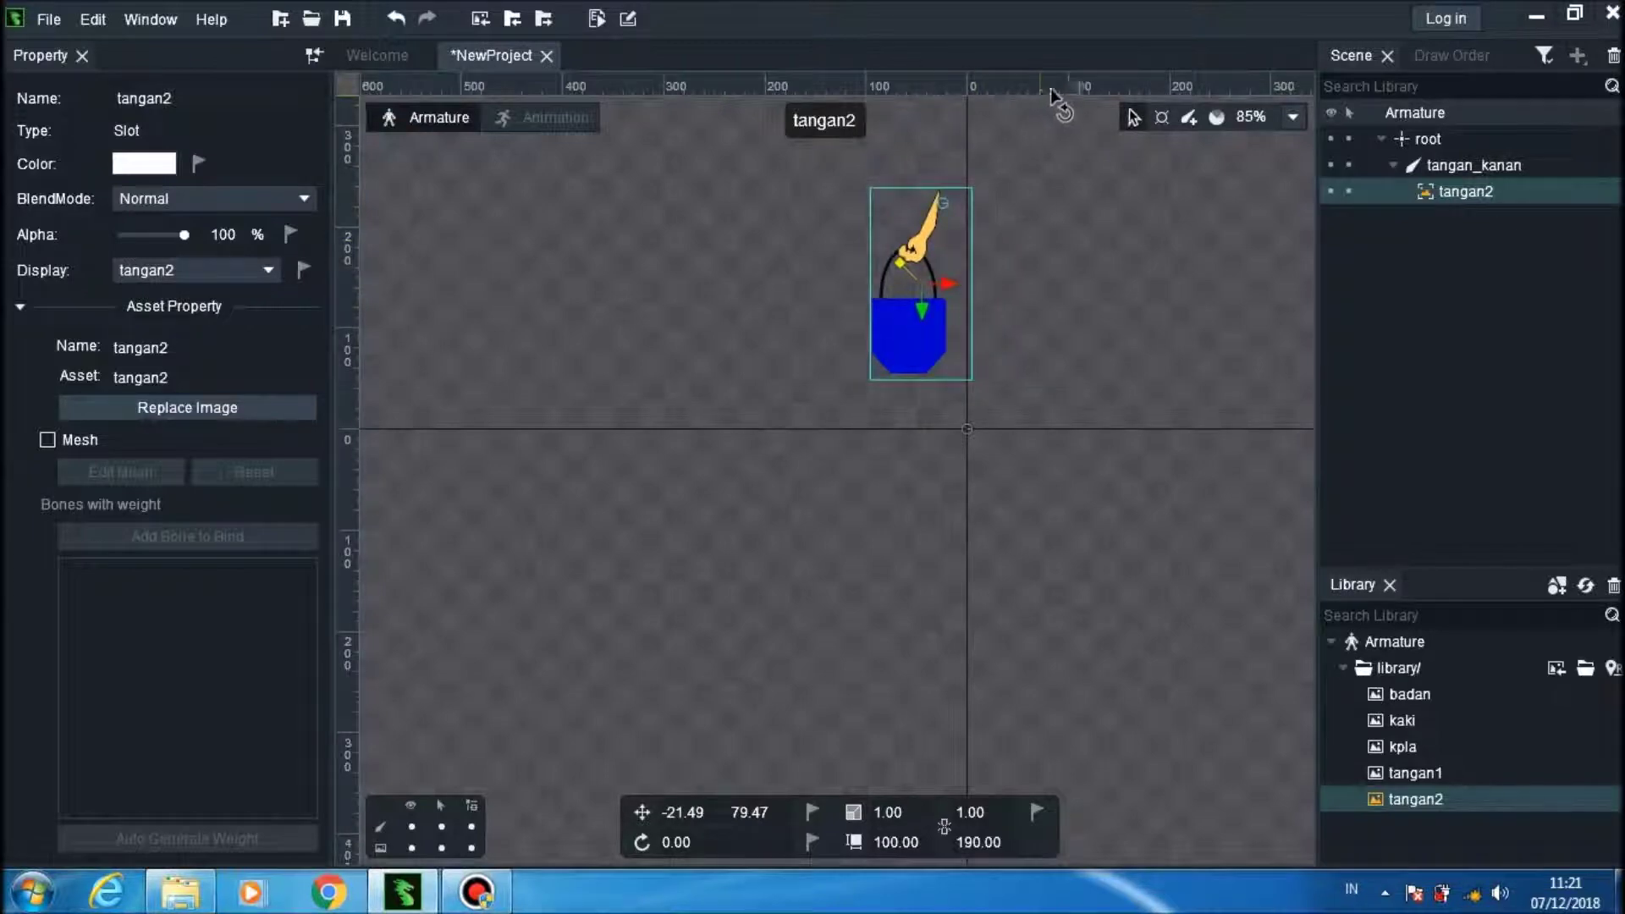
left_click(1392, 167)
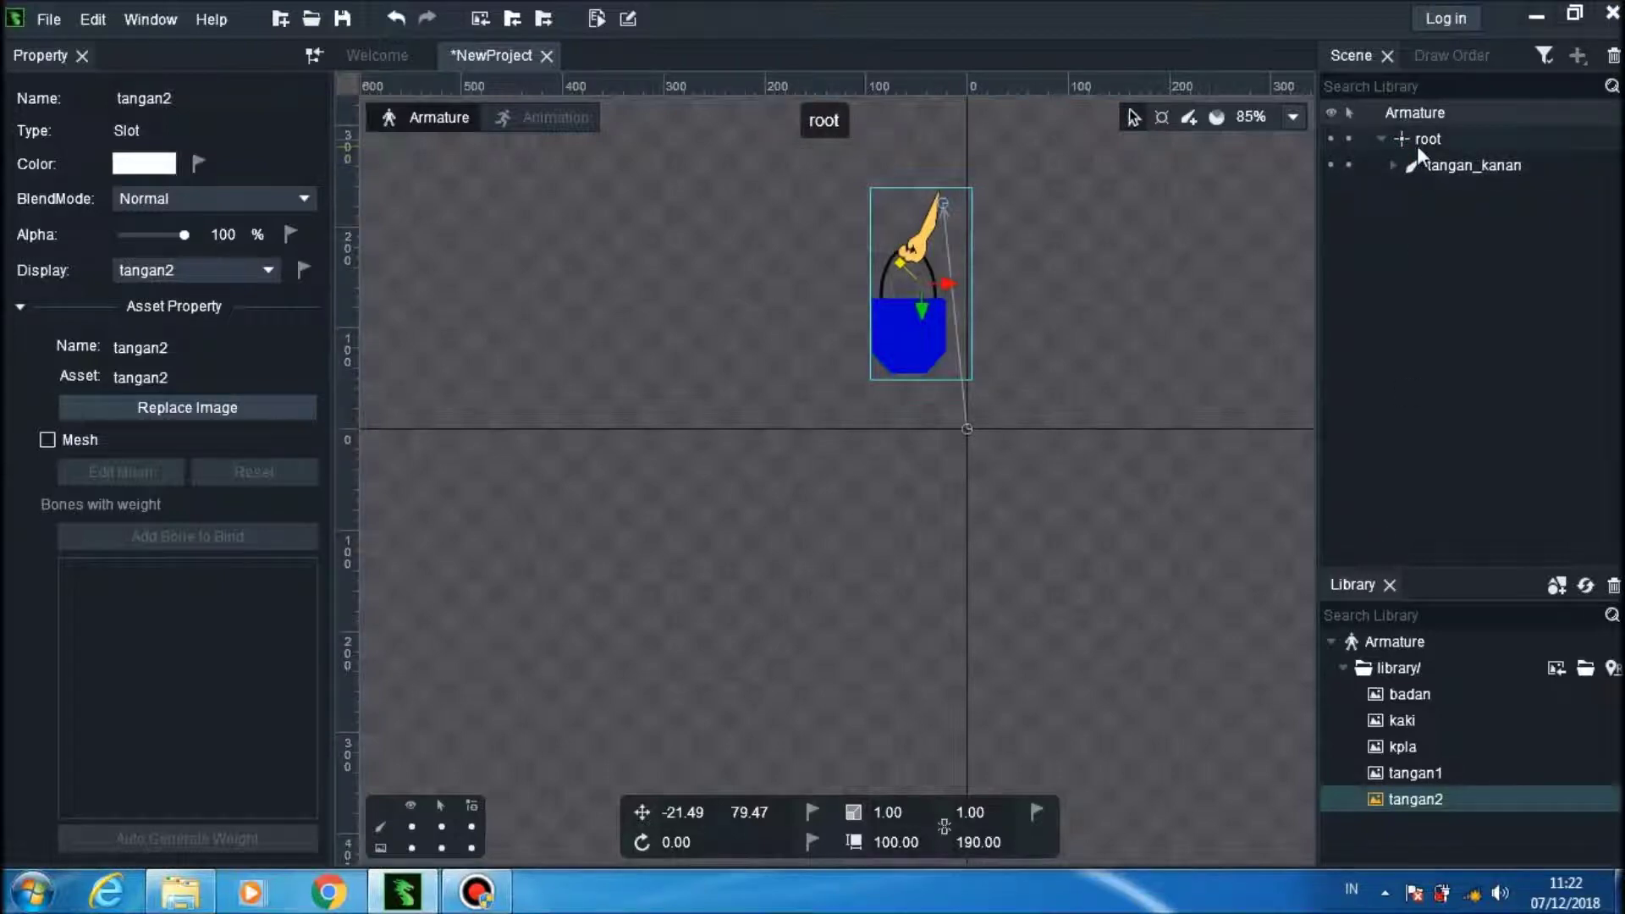
Step: Insert another bone under root and move it straight up to about Y -140
left_click(1418, 141)
right_click(1419, 142)
mouse_move(1353, 182)
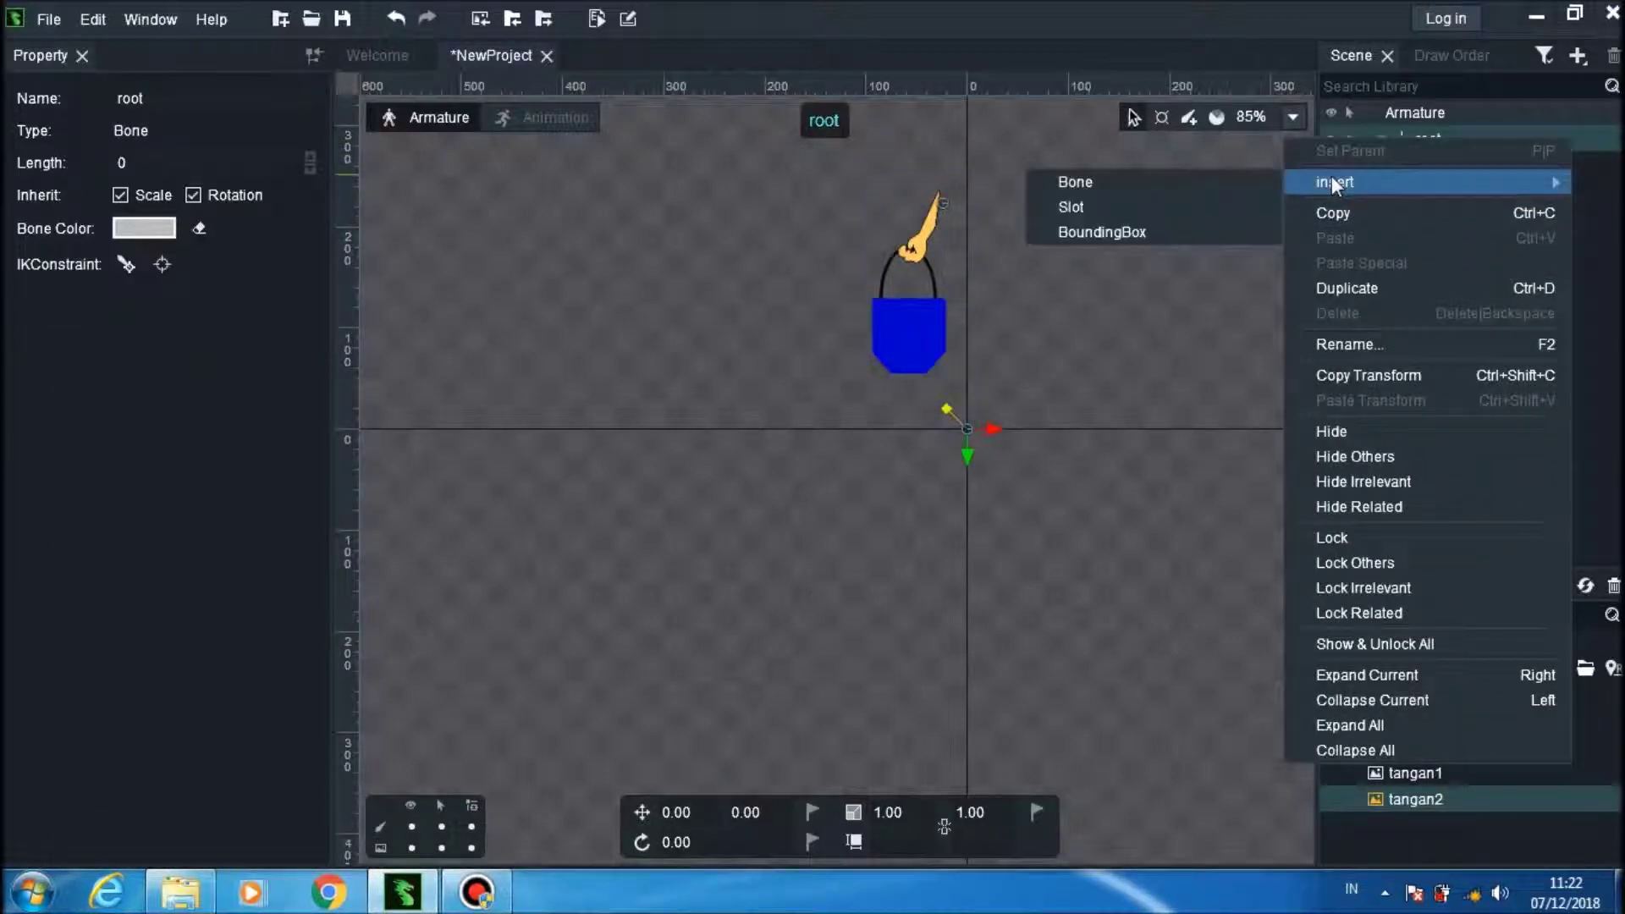
left_click(1169, 183)
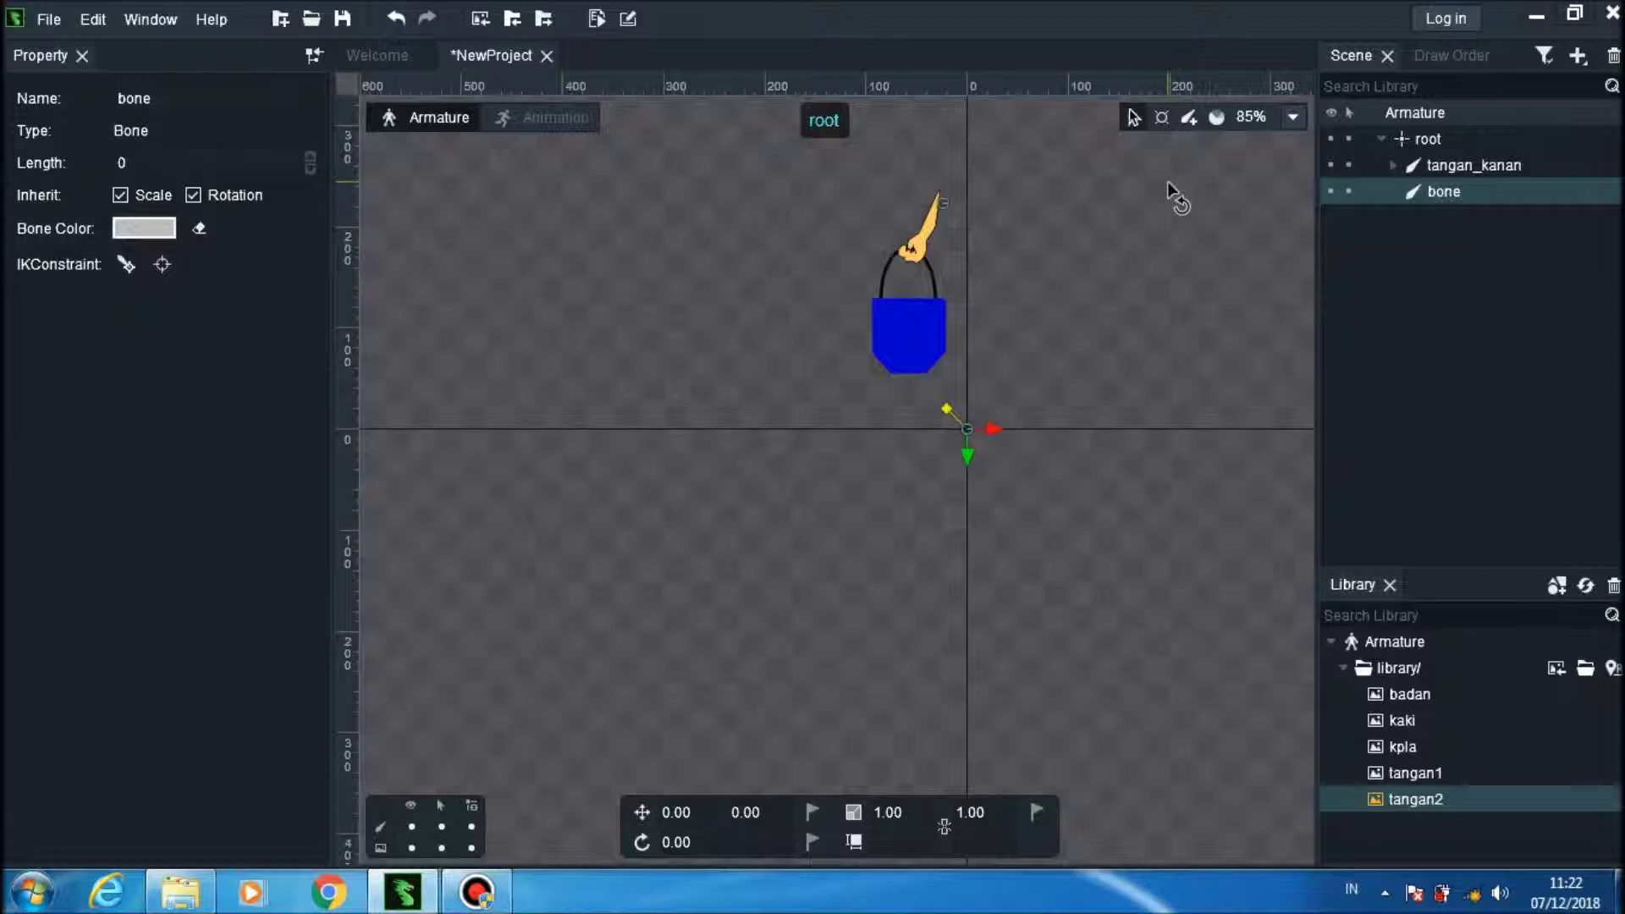
left_click_drag(968, 454, 976, 362)
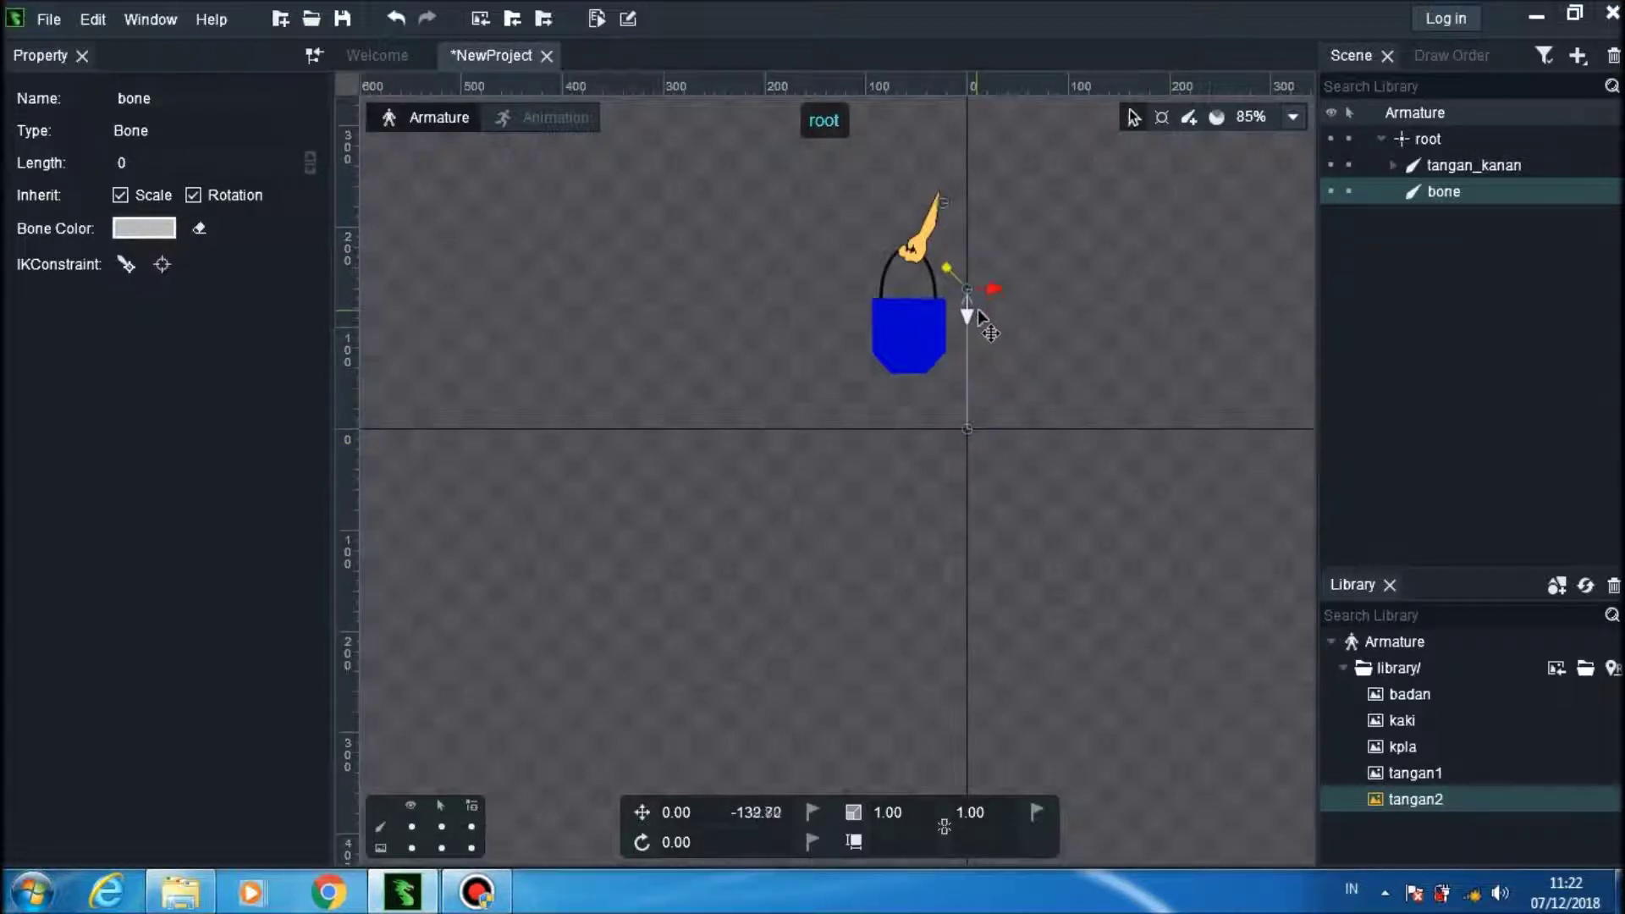
left_click_drag(979, 310, 979, 310)
Step: Rename the new bone as kaki_kanan
double_click(1441, 191)
type("kaki_kanan")
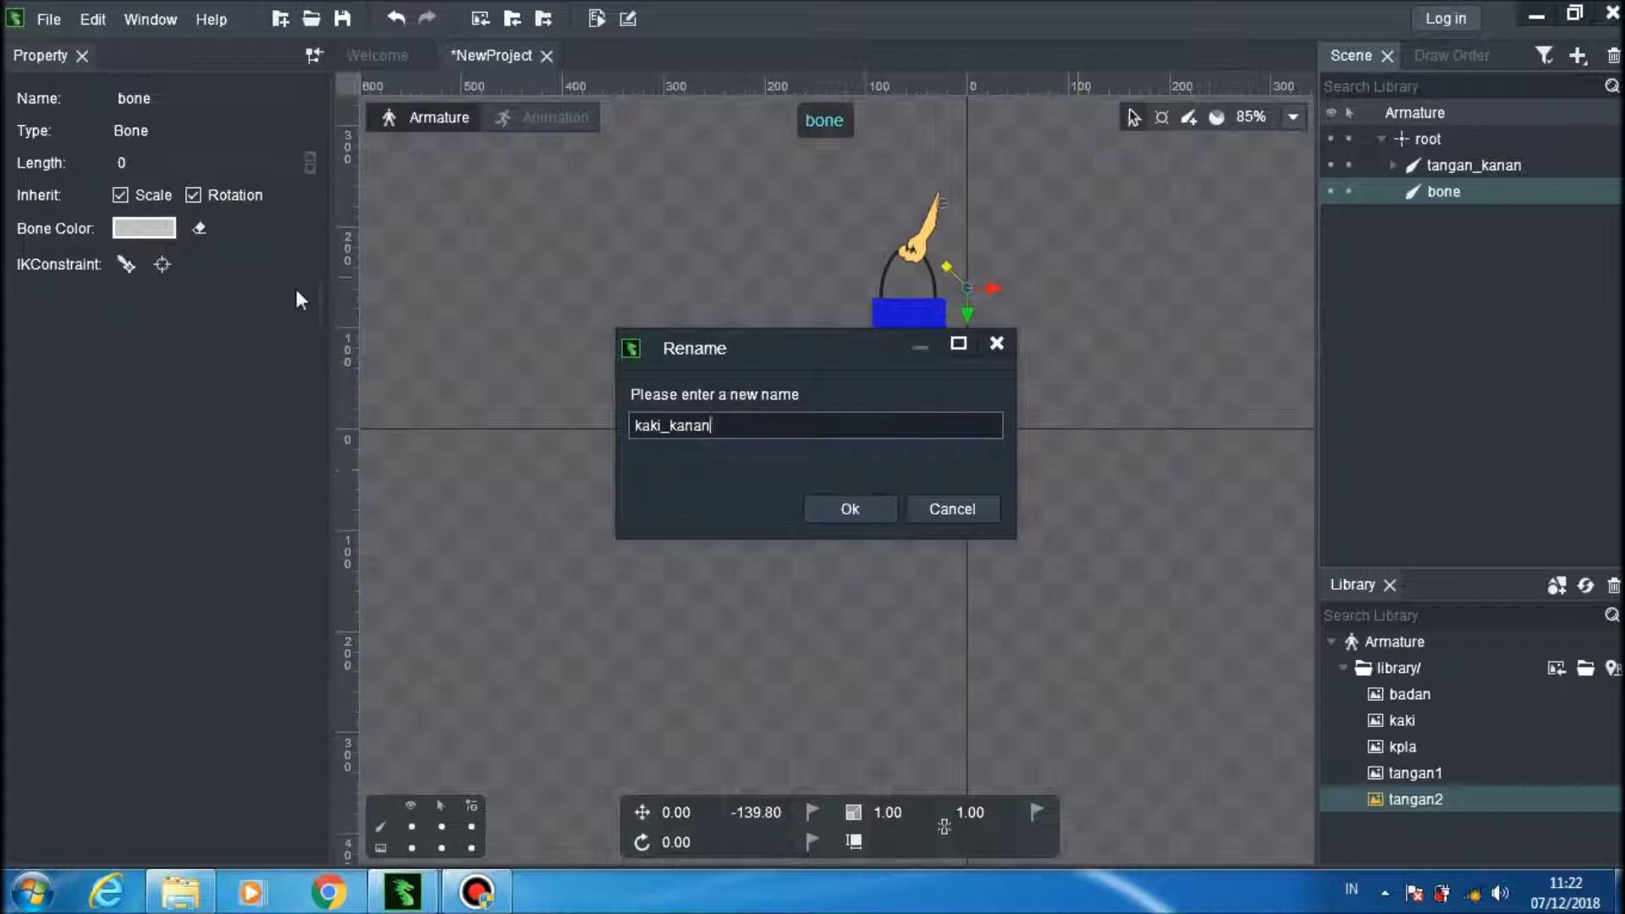
left_click(835, 506)
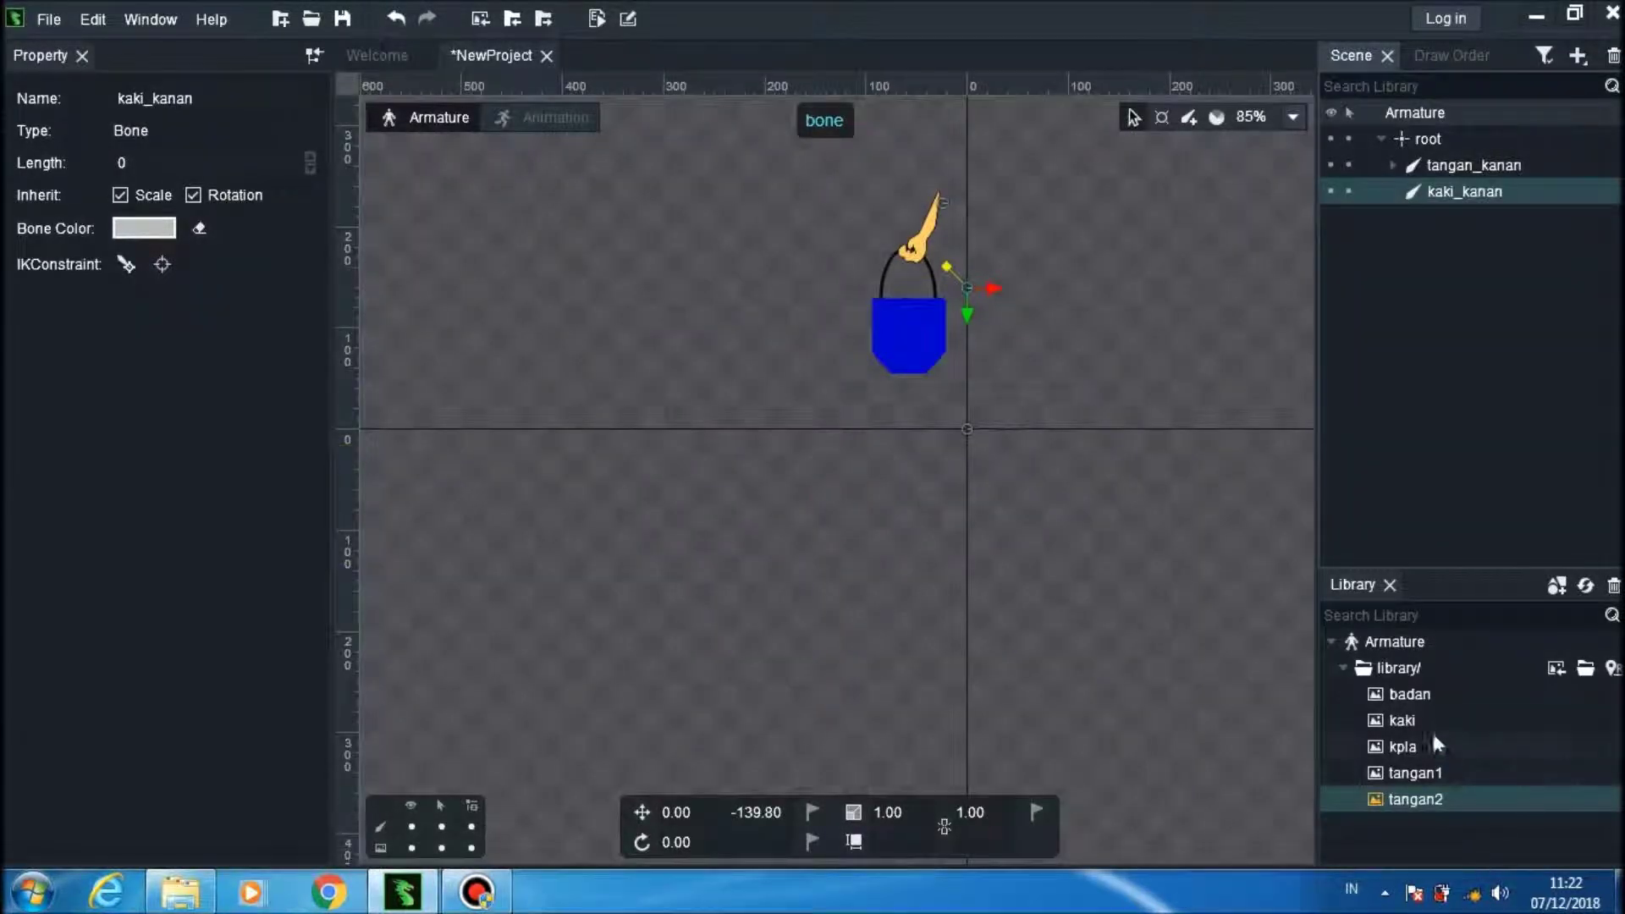
Step: Add the kaki image to the kaki_kanan bone and move the image down to about Y 64
left_click_drag(1420, 718, 1435, 195)
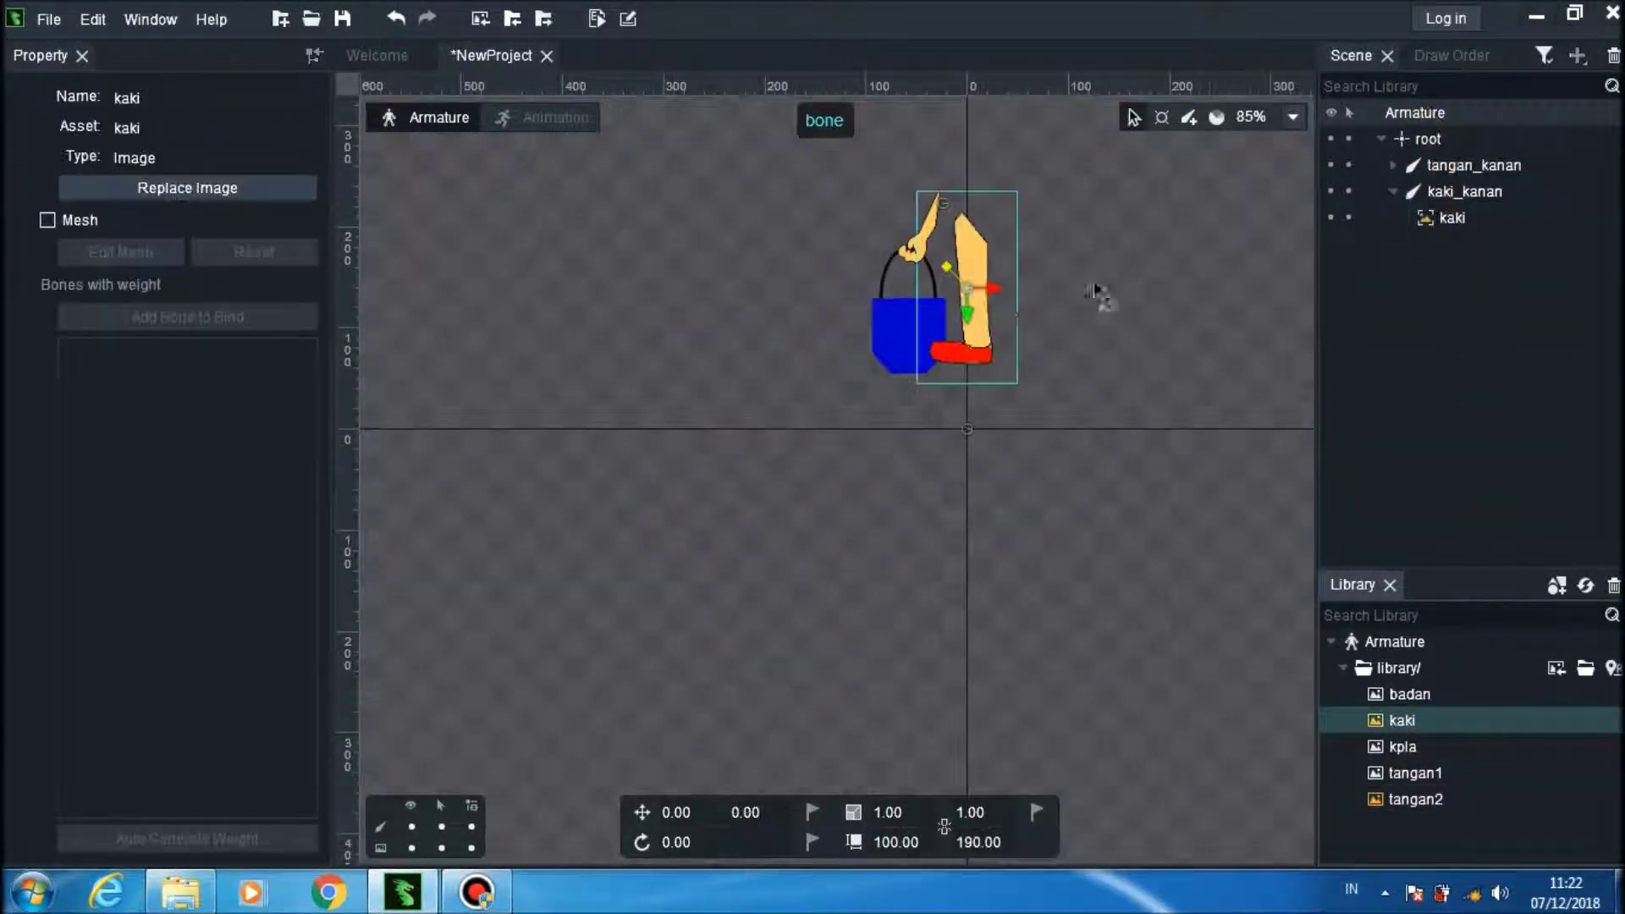
left_click(966, 318)
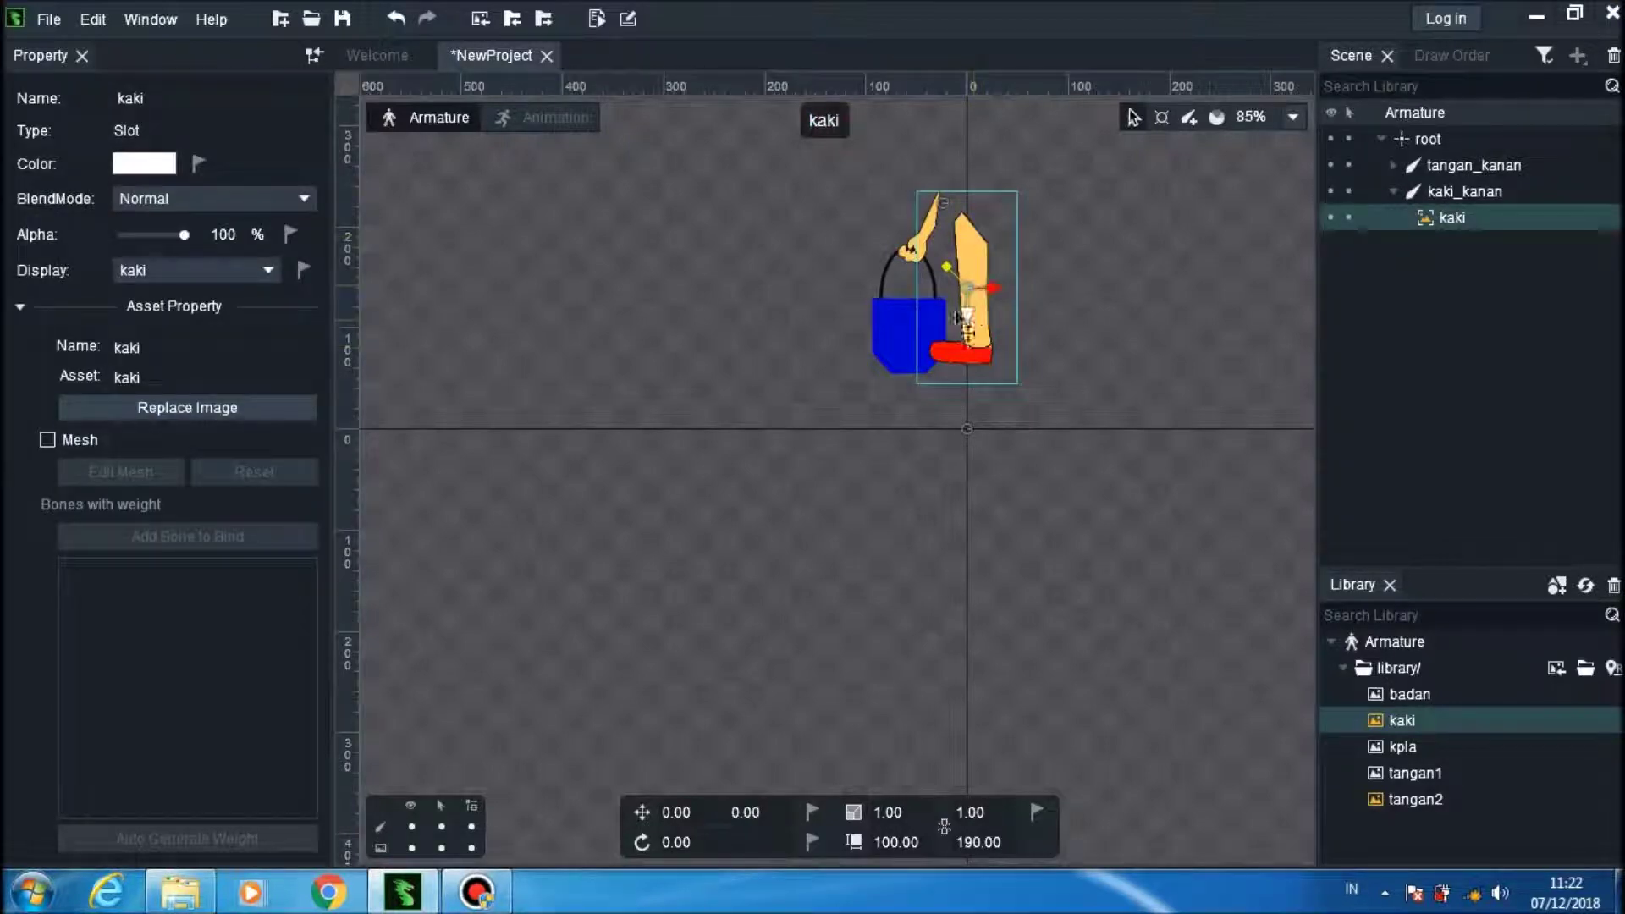
left_click_drag(970, 325, 953, 385)
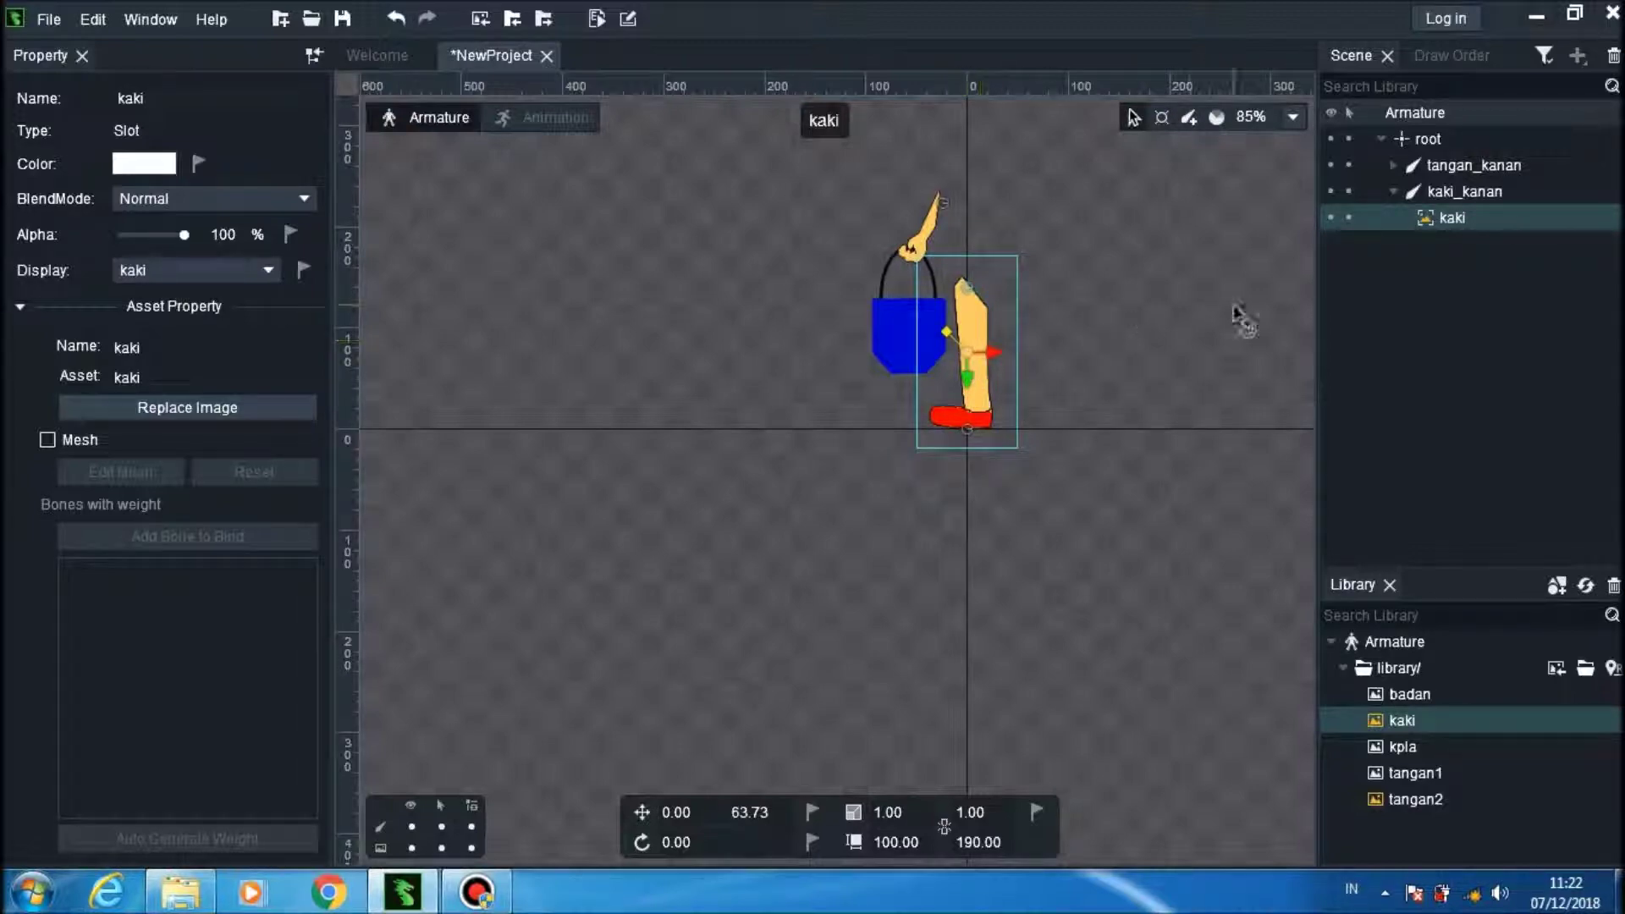
left_click(1394, 192)
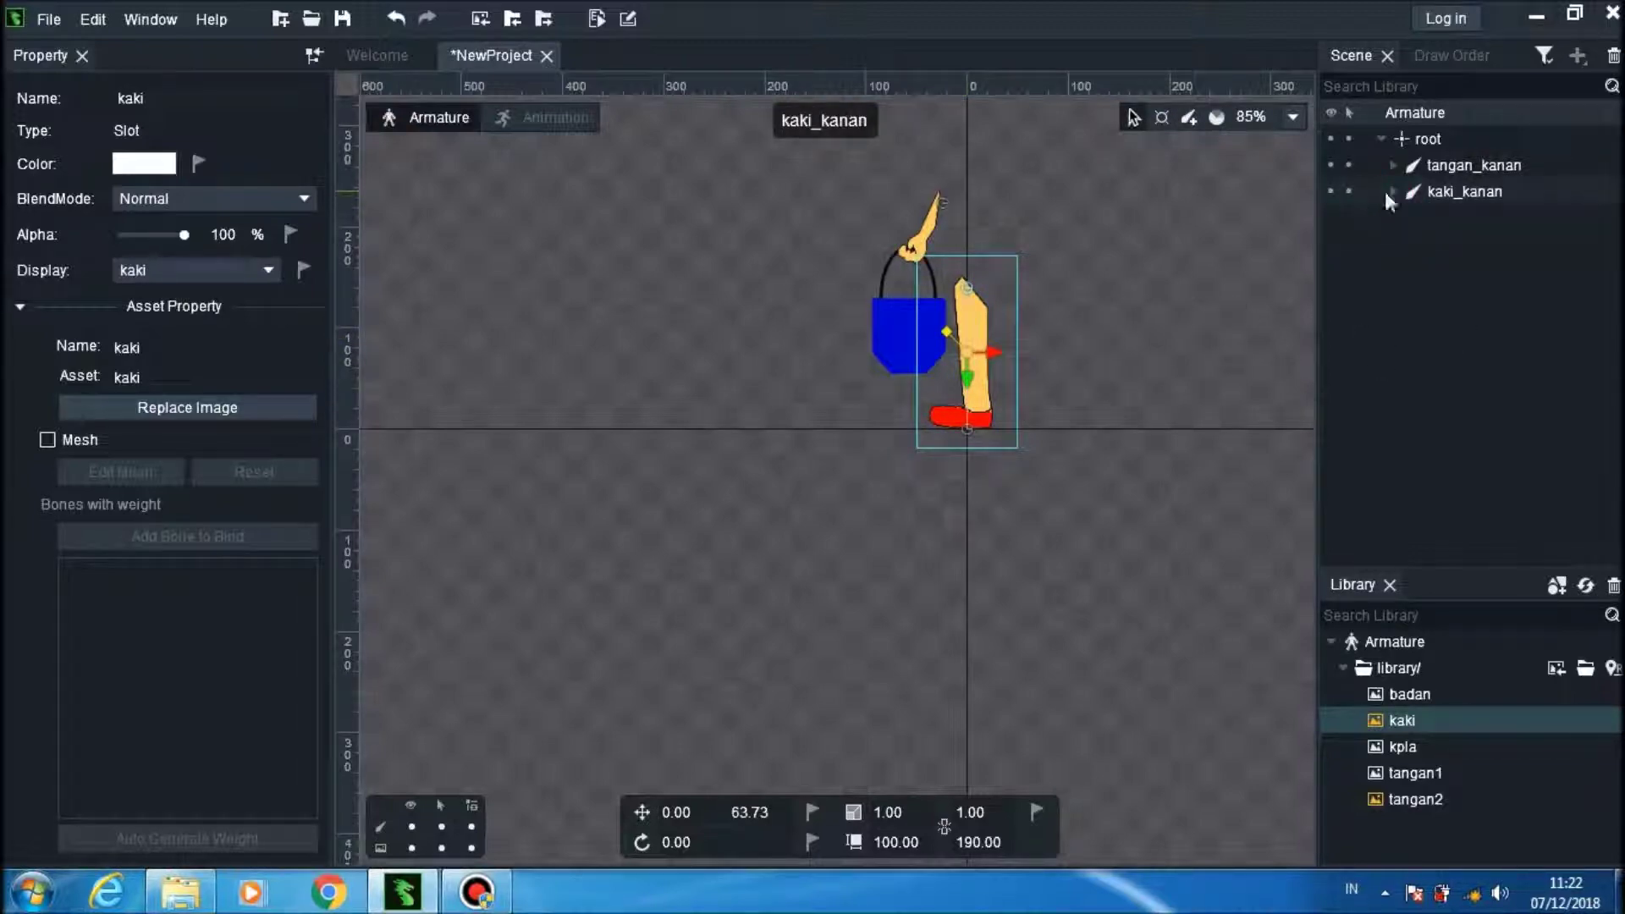
Step: Insert a bone named kaki_kiri under root and position it at about X 34, Y -136
left_click(1428, 139)
right_click(1428, 139)
mouse_move(1378, 174)
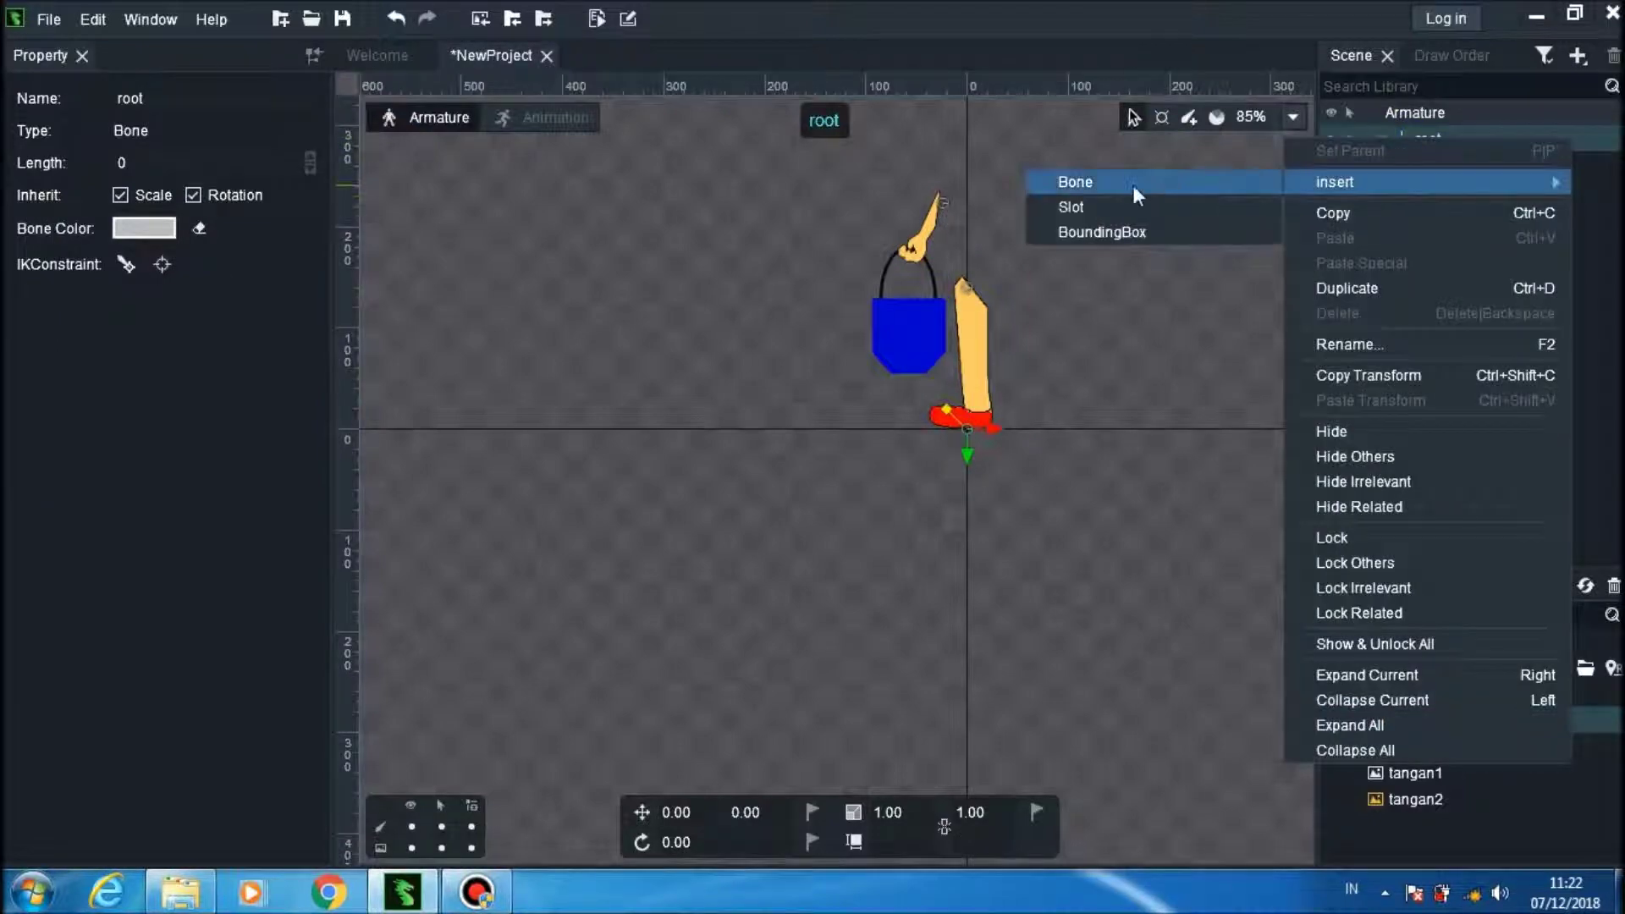
left_click(1132, 185)
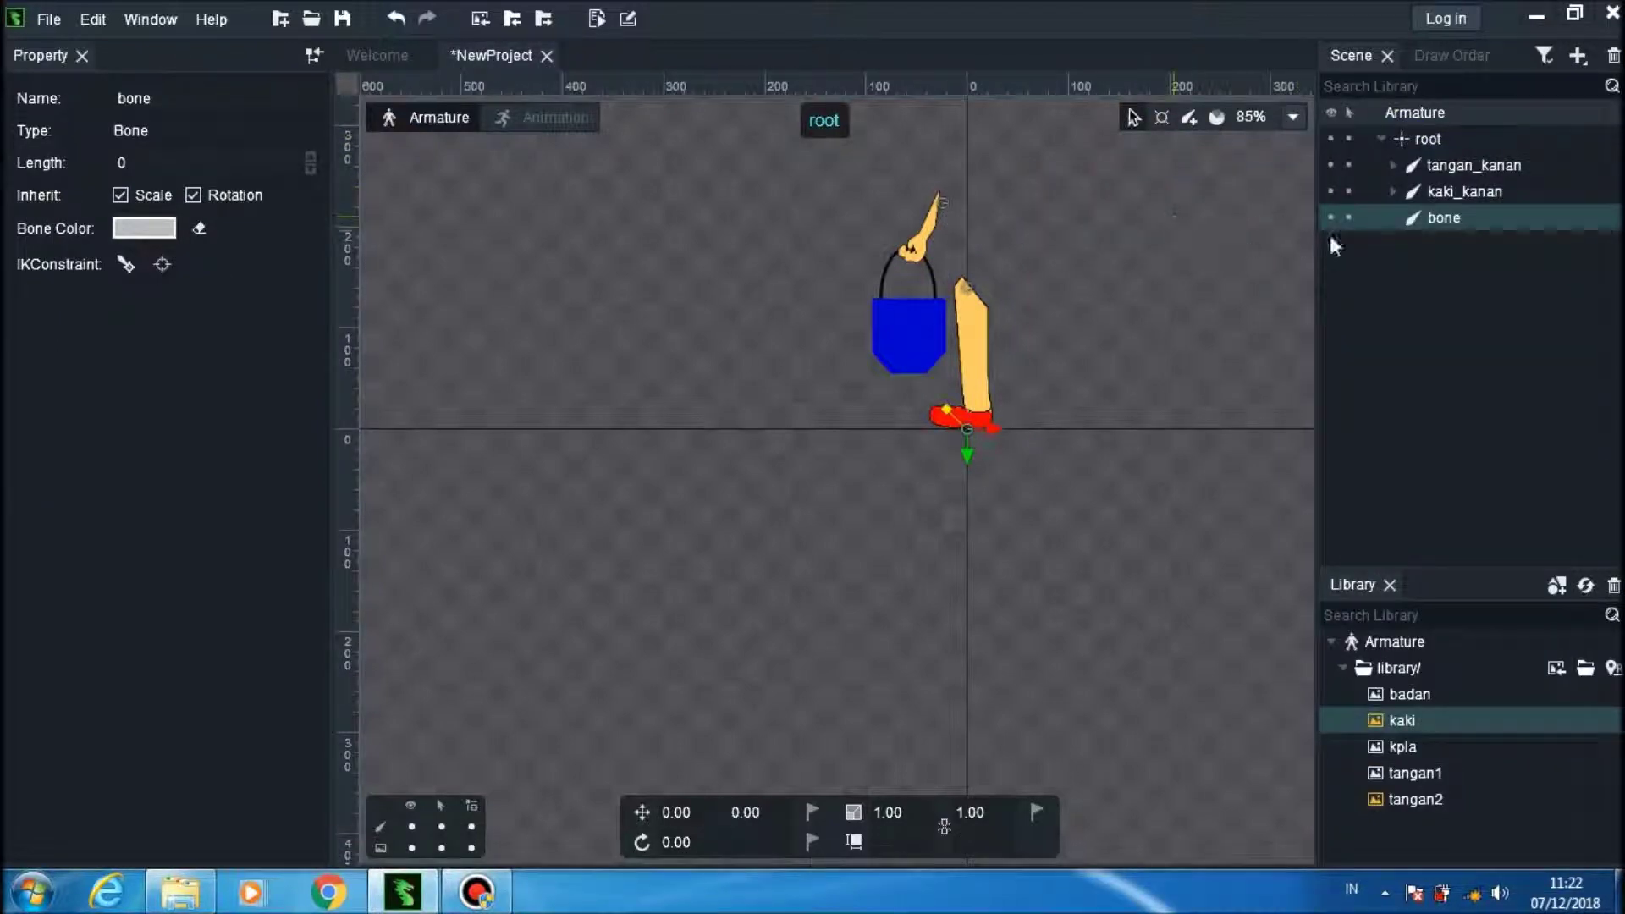
double_click(1436, 215)
key("BackSpace")
type("kaki")
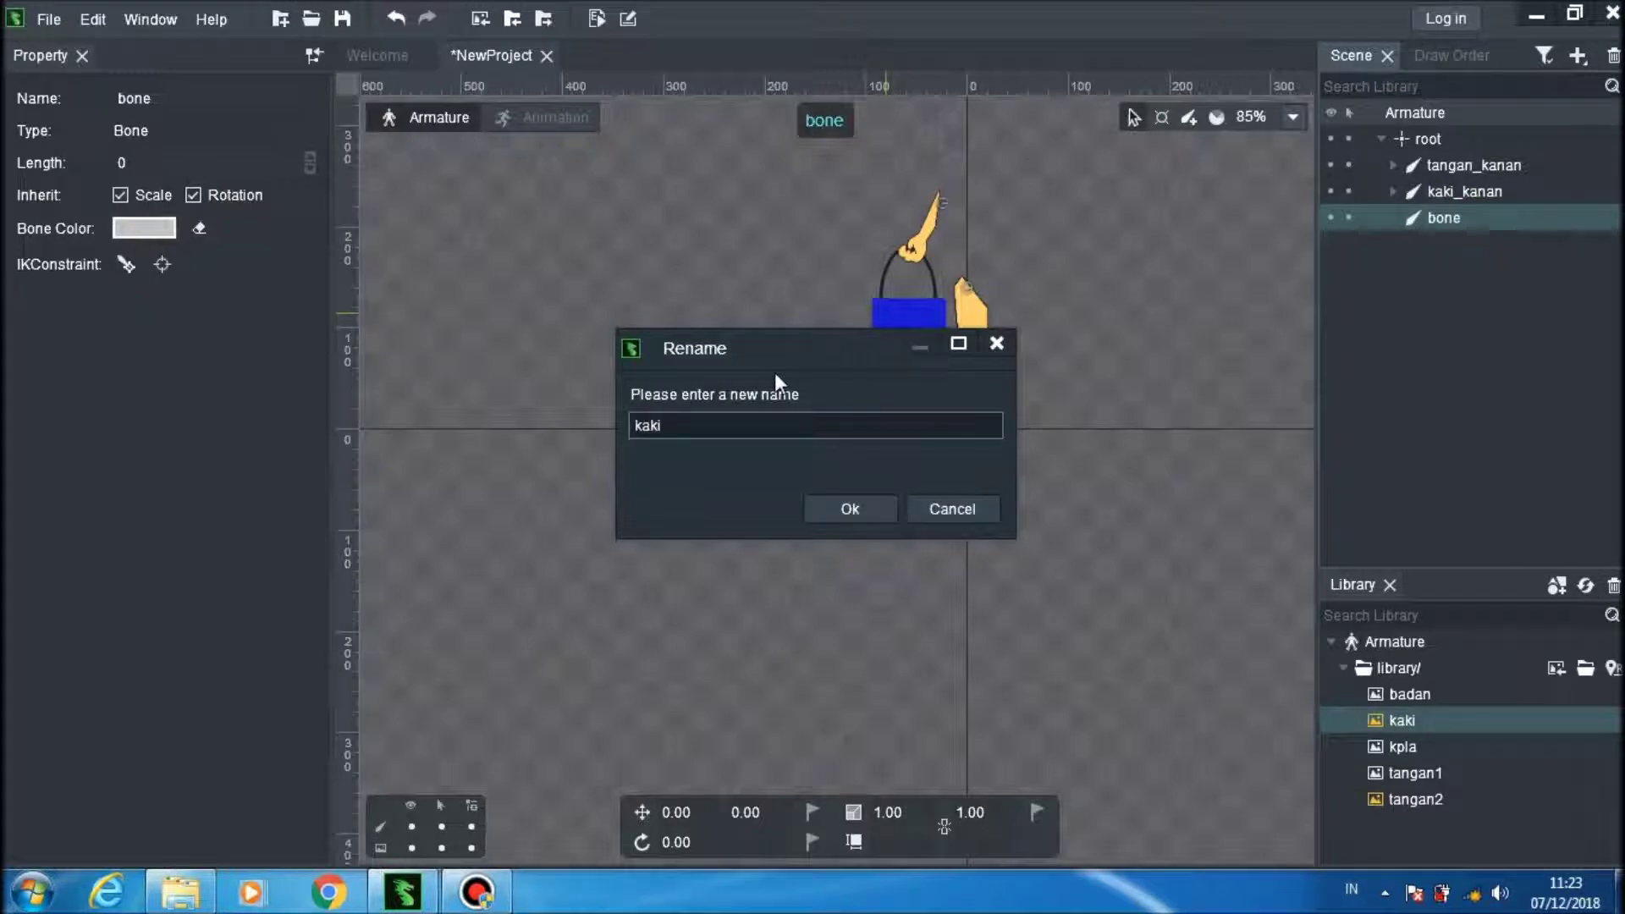
type("_kiri")
left_click(835, 501)
left_click_drag(966, 453, 1007, 319)
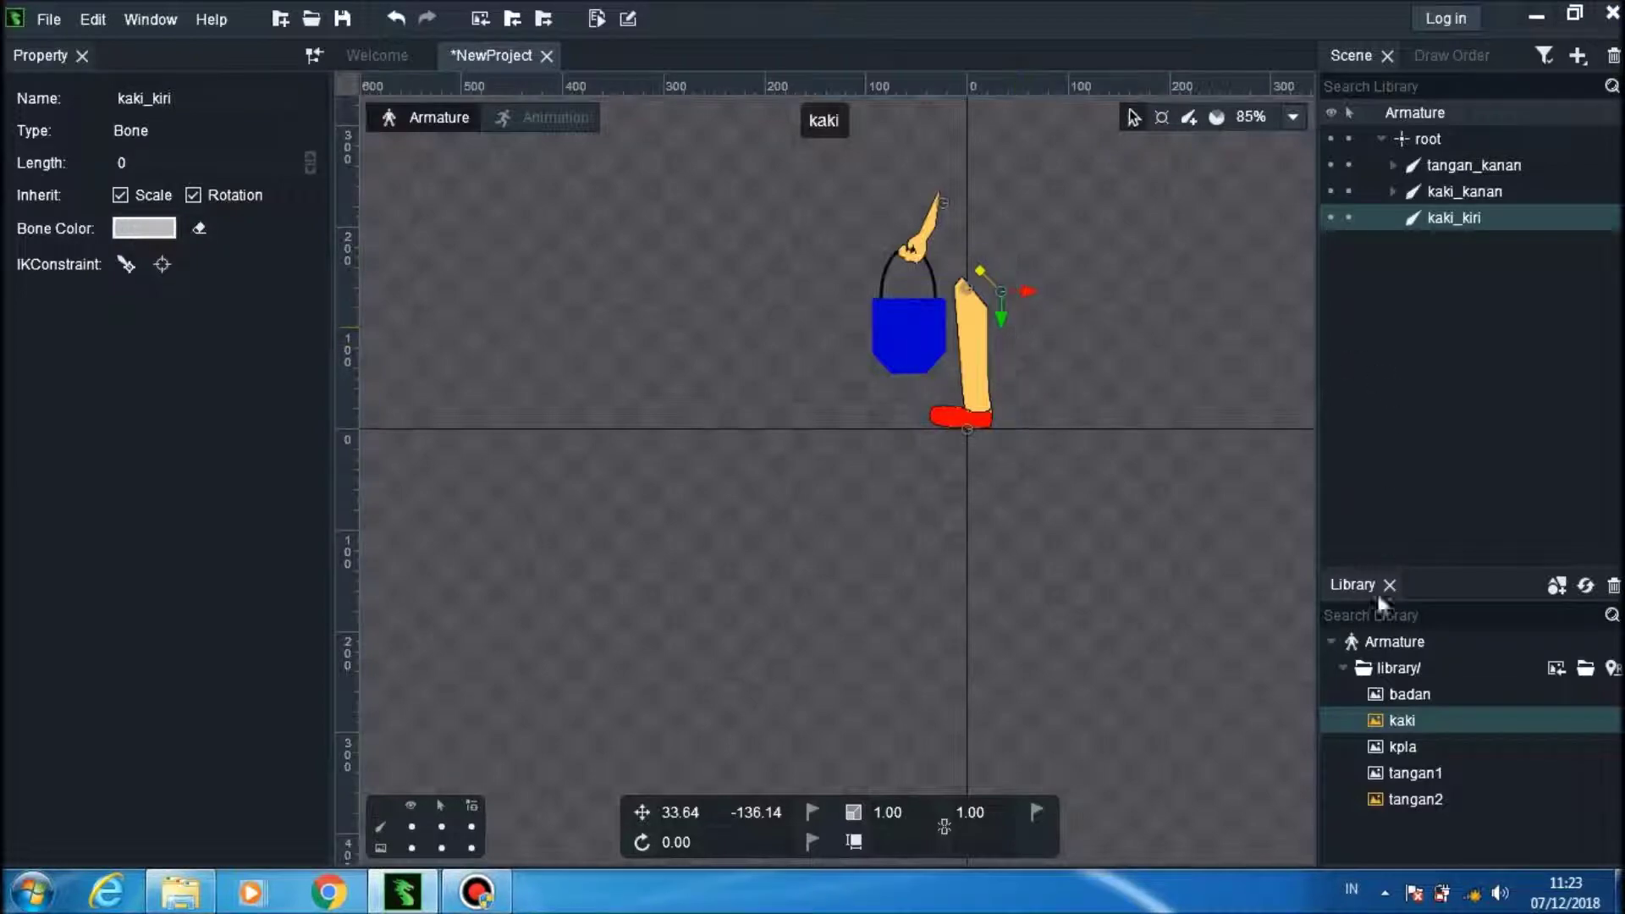
Step: Add the kaki image to the kaki_kiri bone and move the image down to about Y 61
left_click_drag(1401, 720, 1455, 221)
left_click_drag(1009, 319, 1007, 378)
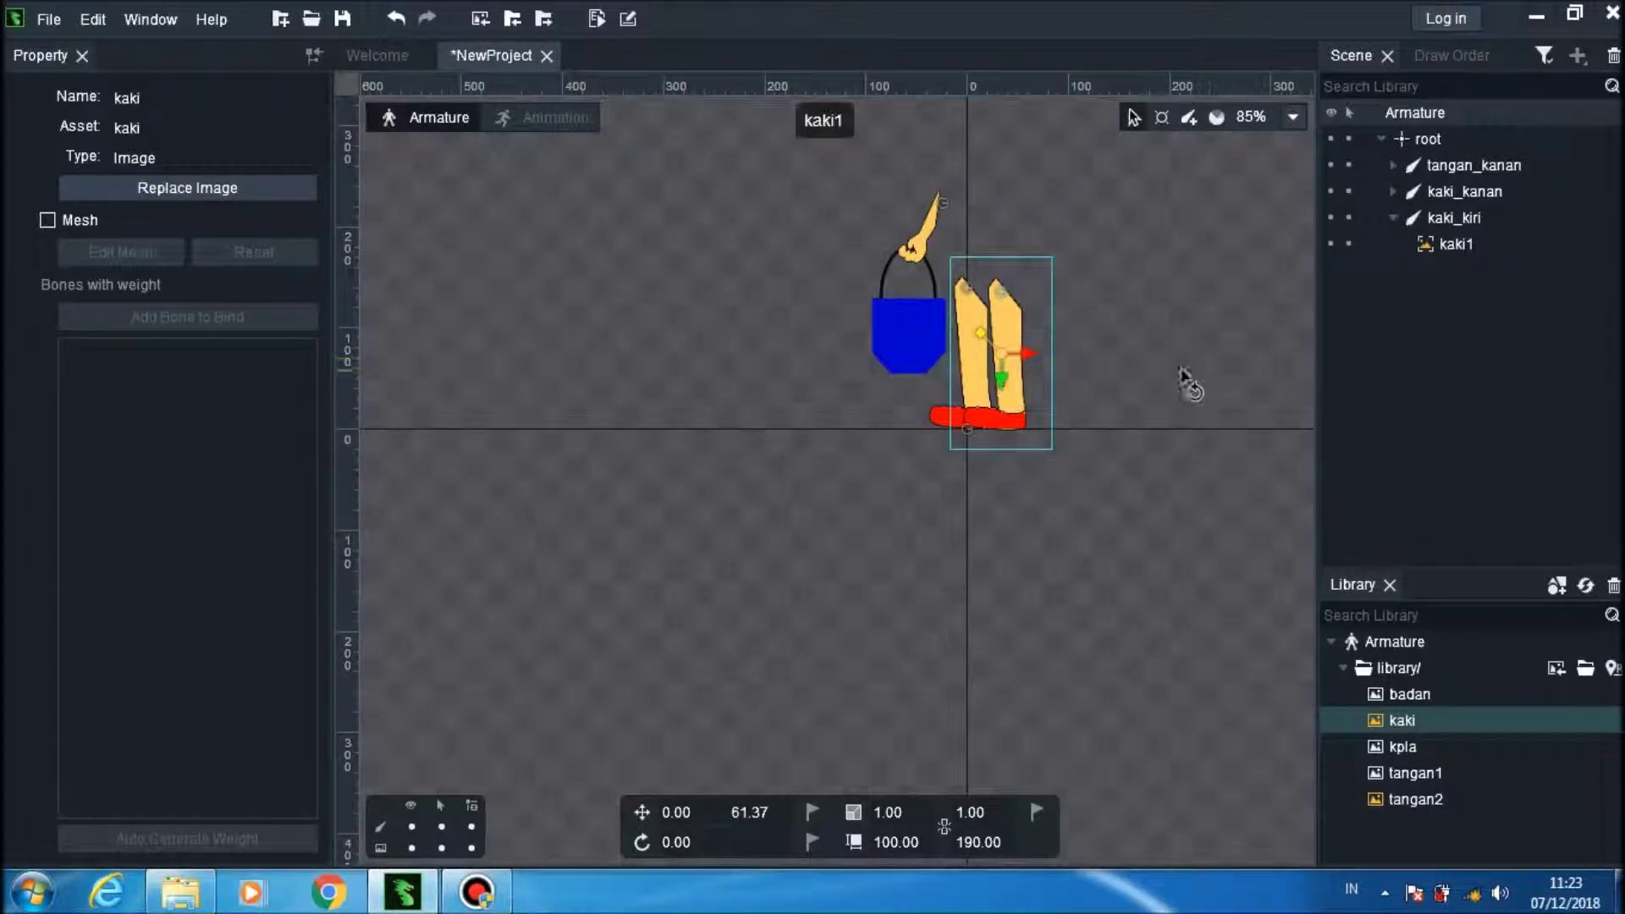
scroll(1145, 248, "down", 1)
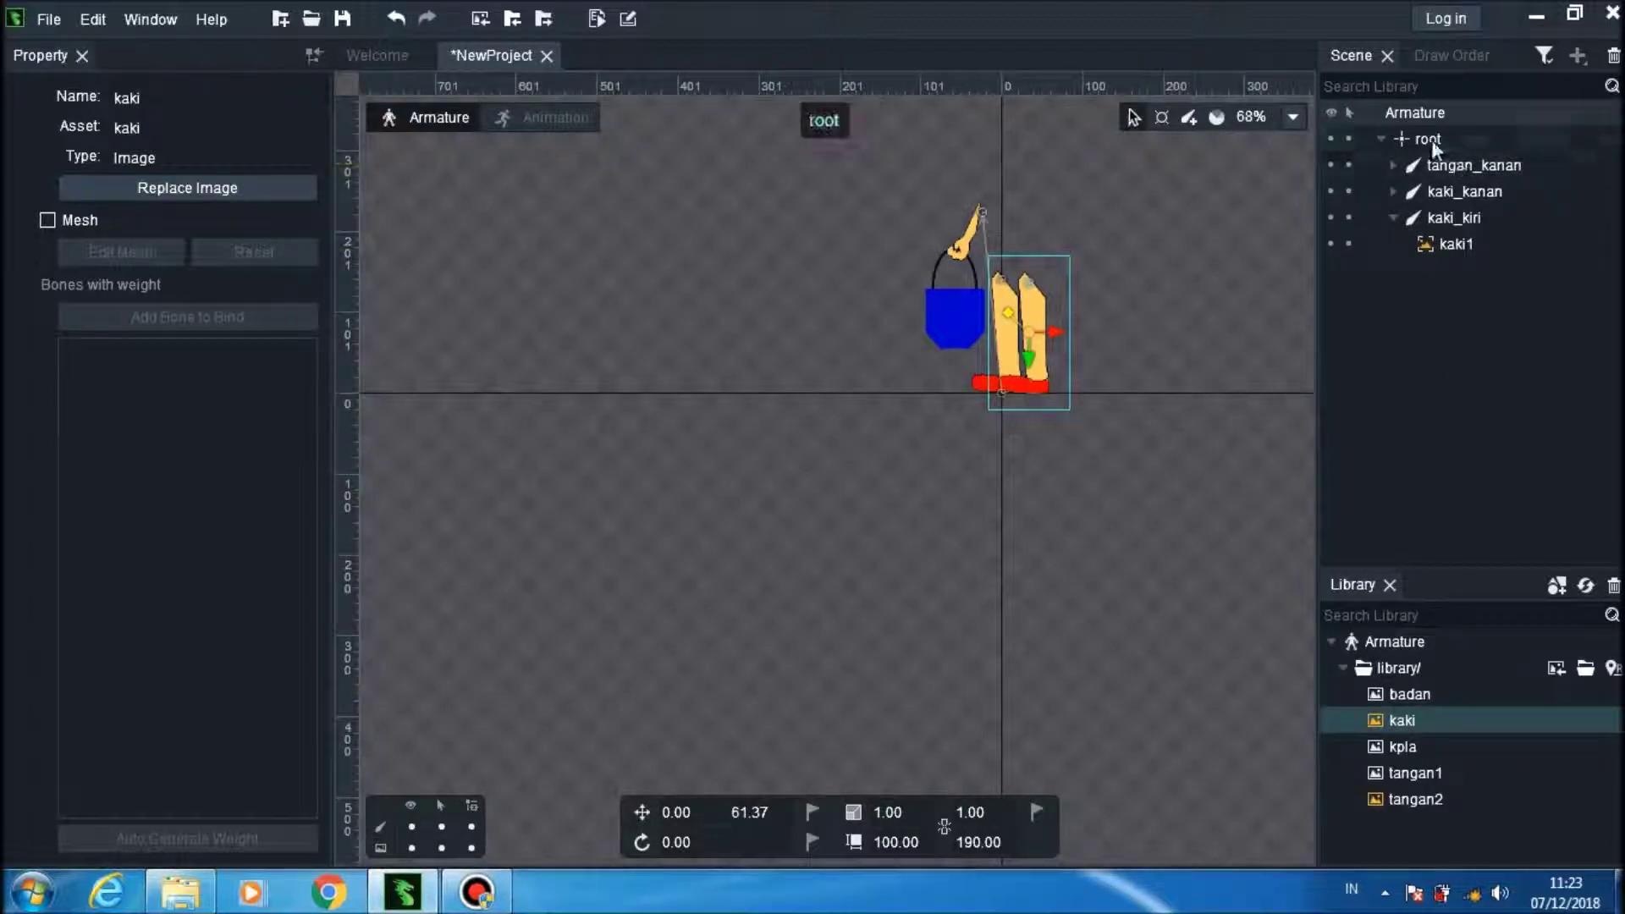
Step: Insert a bone named badan under root and position it at about X 0, Y -277
right_click(1408, 142)
mouse_move(1350, 180)
left_click(1124, 182)
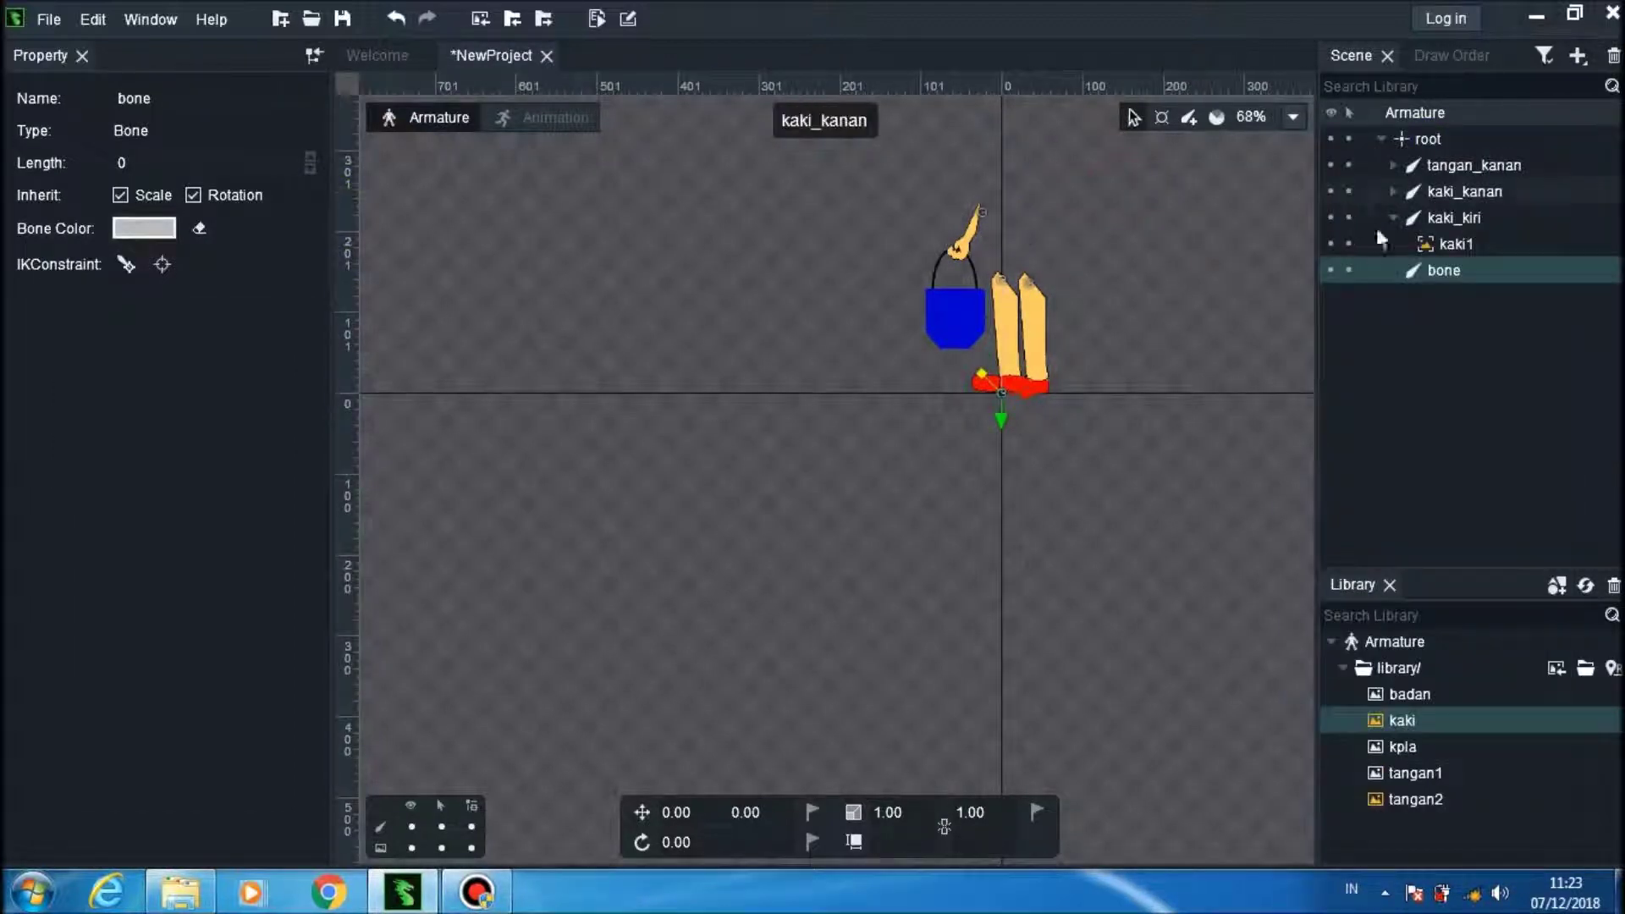
double_click(1444, 269)
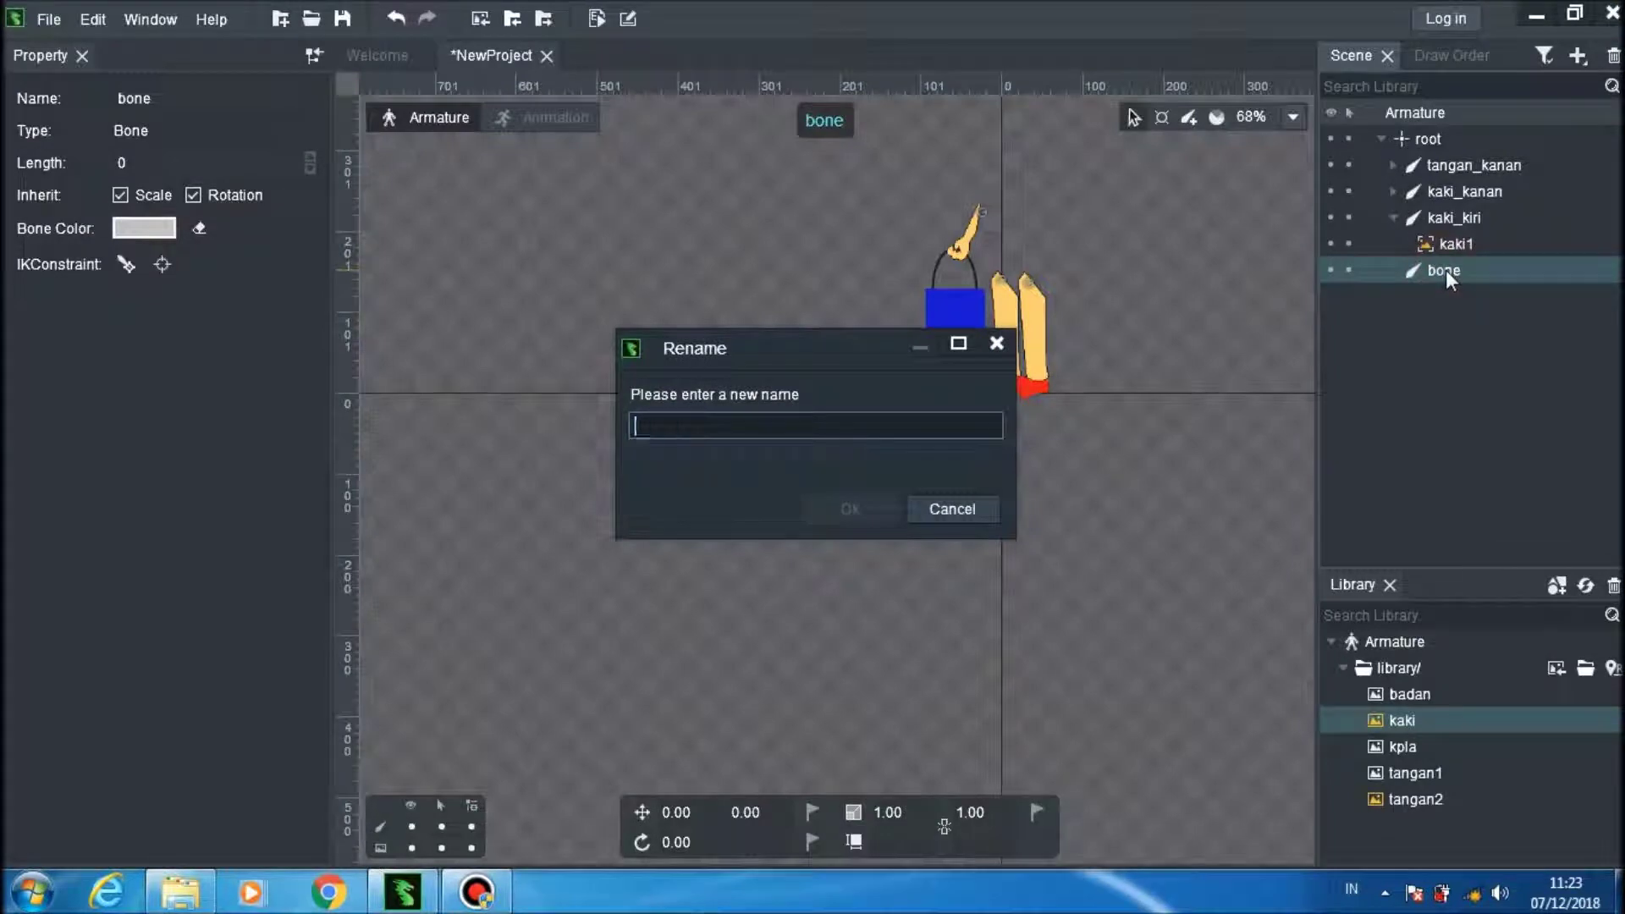
type("badan")
left_click(846, 508)
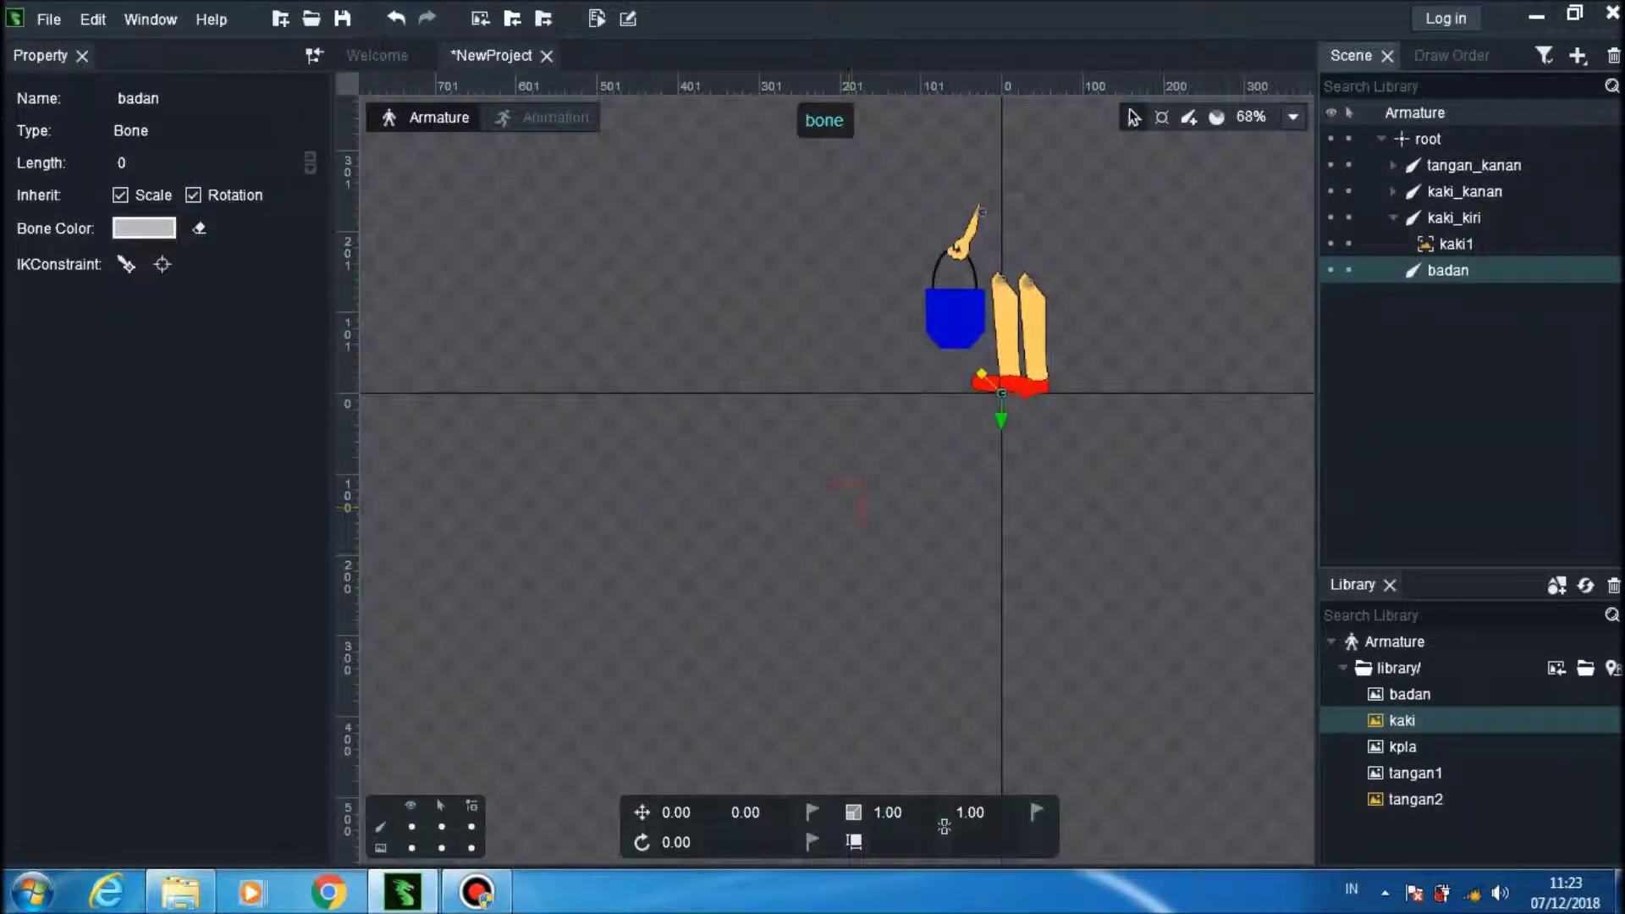
mouse_move(1410, 694)
left_mouse_down()
mouse_move(1458, 338)
mouse_move(1438, 585)
mouse_move(1409, 669)
left_mouse_up()
left_click_drag(1008, 428, 1025, 205)
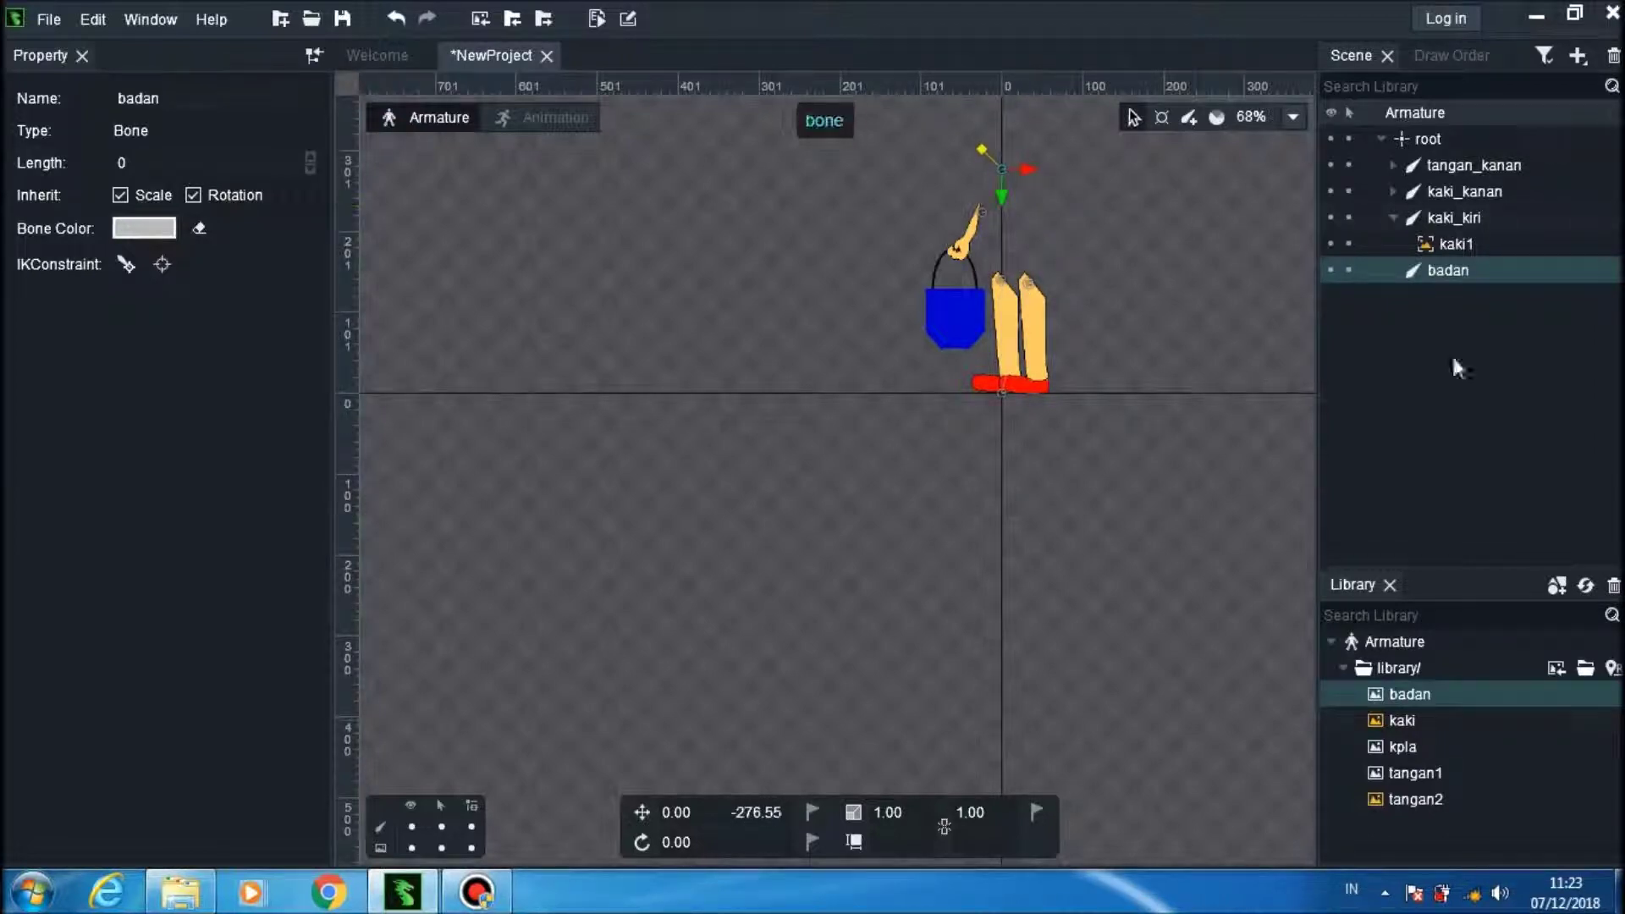
Step: Add the badan image to the badan bone and offset the image to about X 15, Y 78
left_click_drag(1410, 694, 1437, 266)
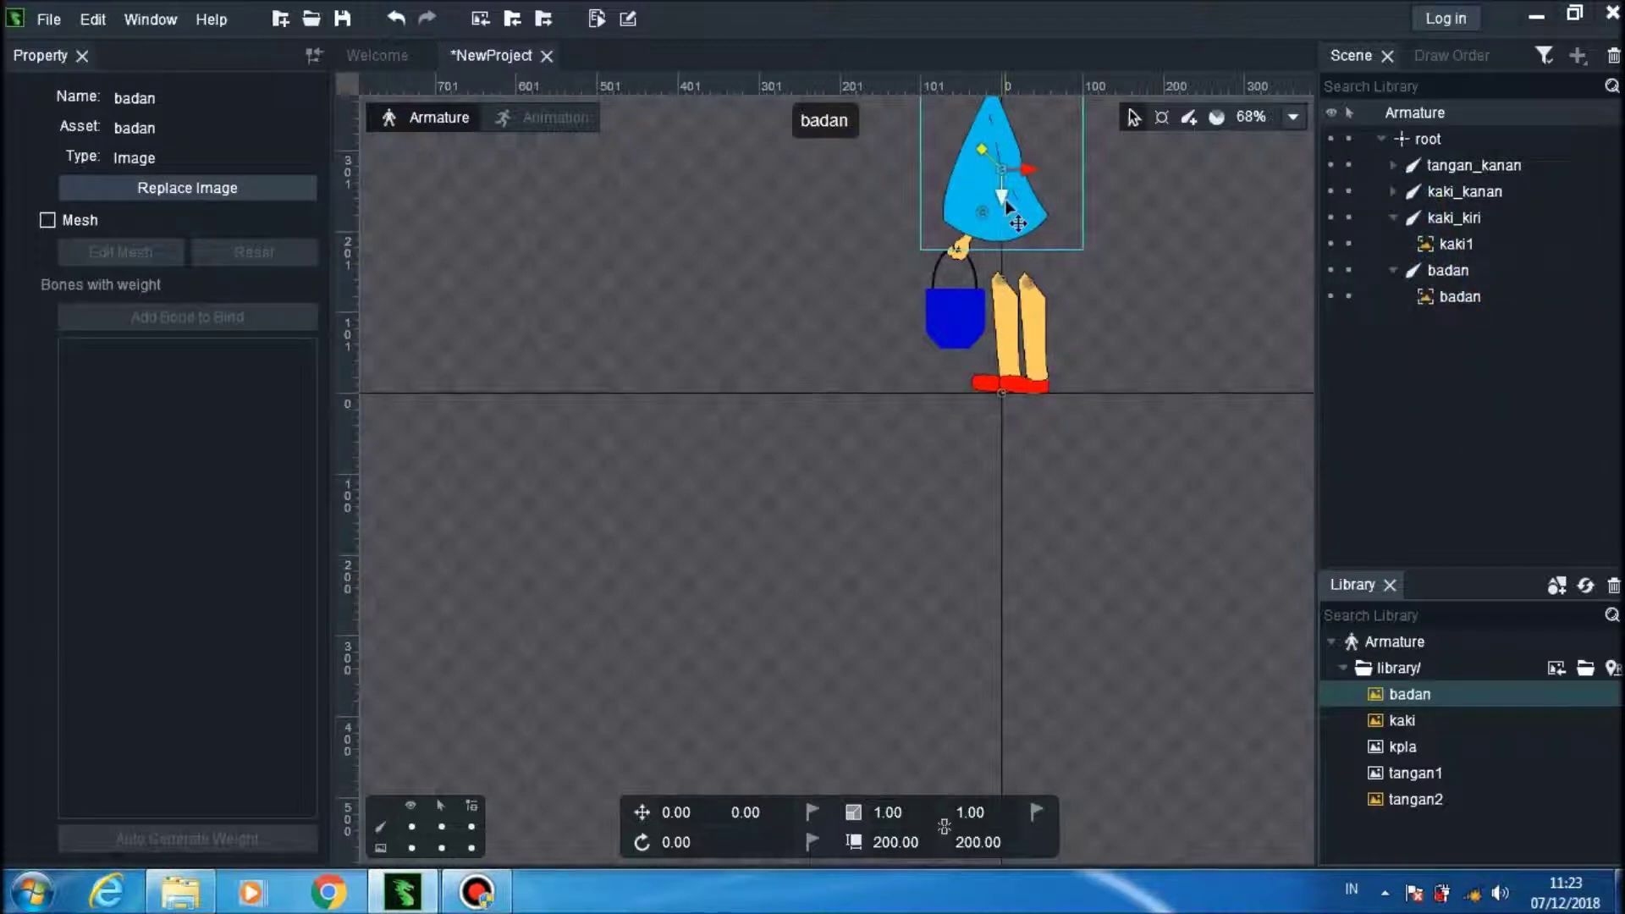
left_click_drag(1009, 210, 1045, 238)
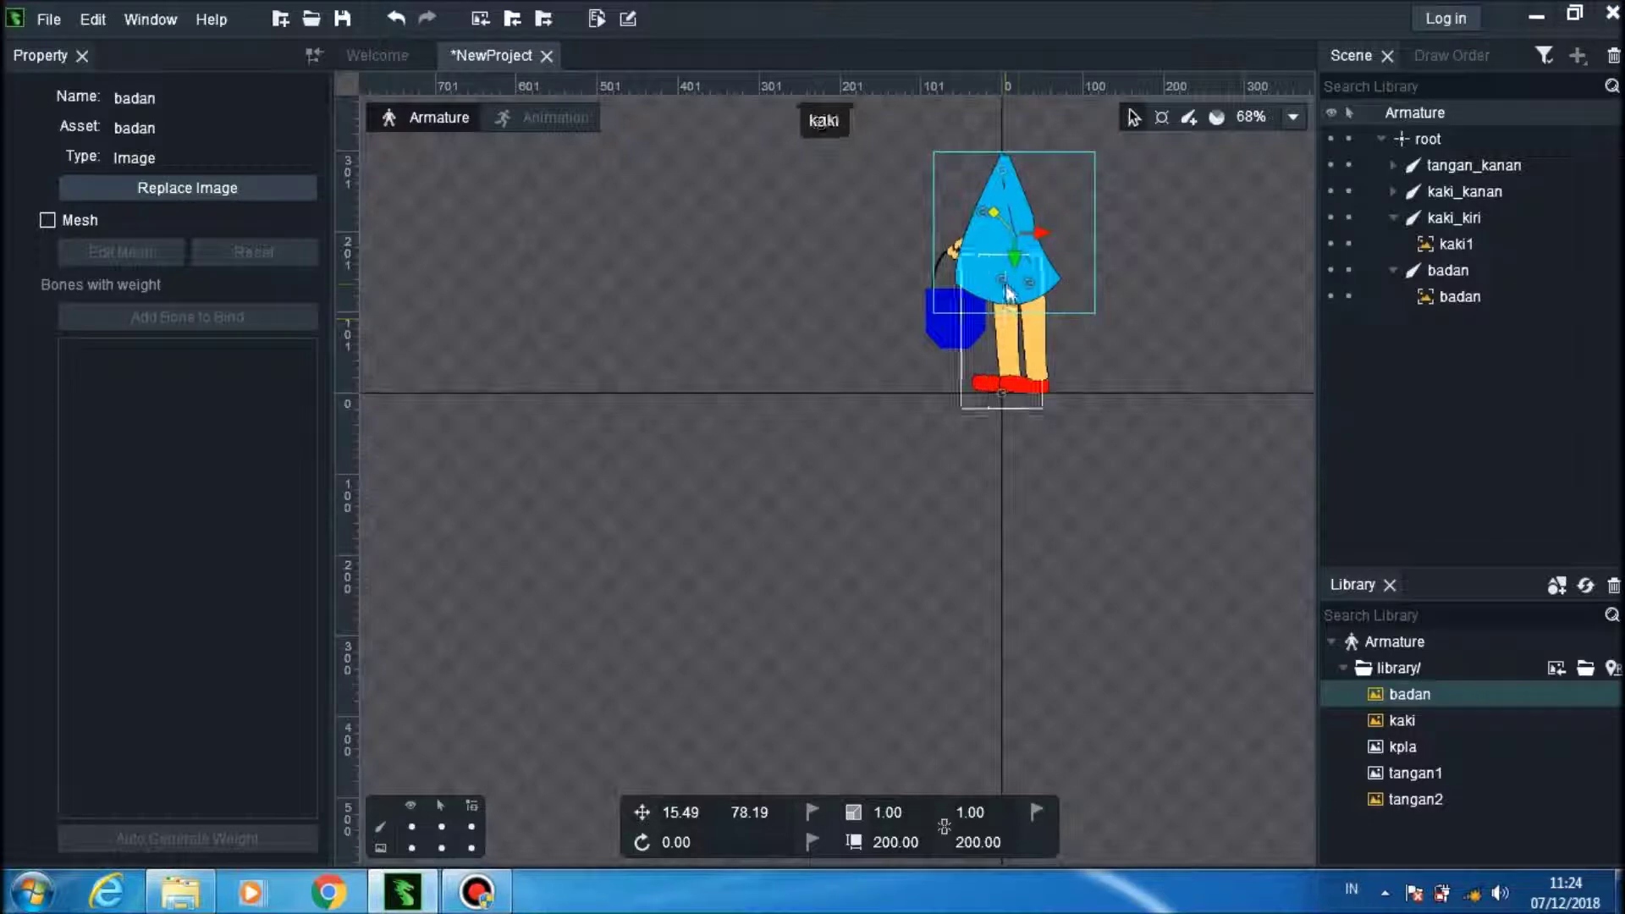
Step: Shift the kaki_kanan bone to about X -15 and the kaki_kiri bone to about X 17 under the dress
left_click(1008, 288)
left_click_drag(1024, 279, 1014, 280)
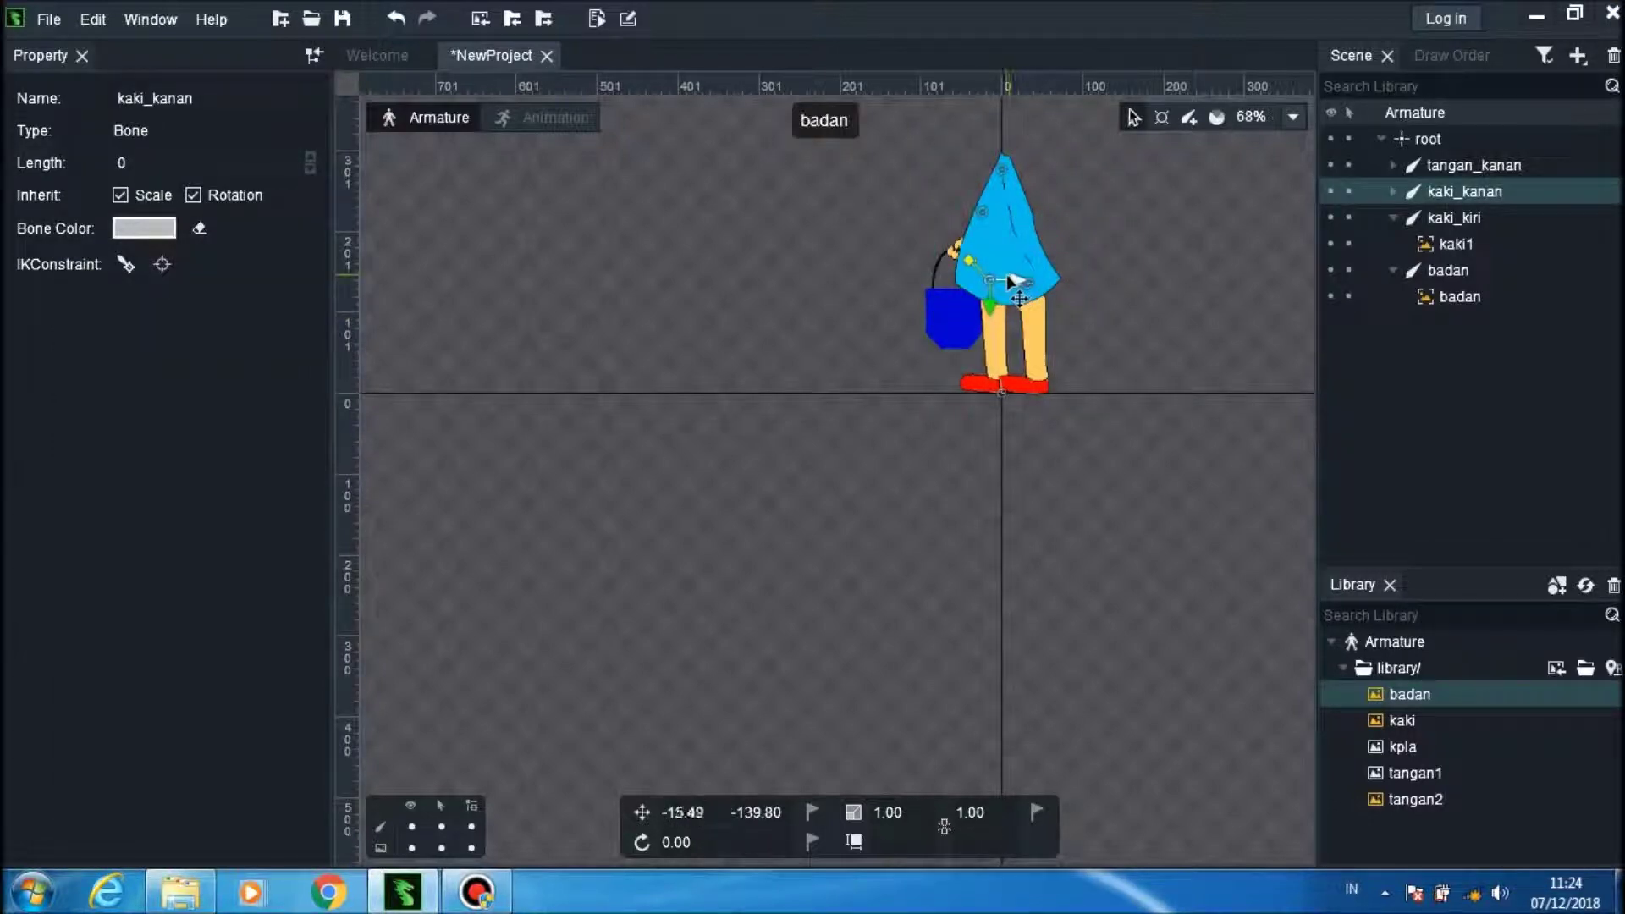
left_click(1032, 288)
left_click_drag(1034, 285, 1038, 282)
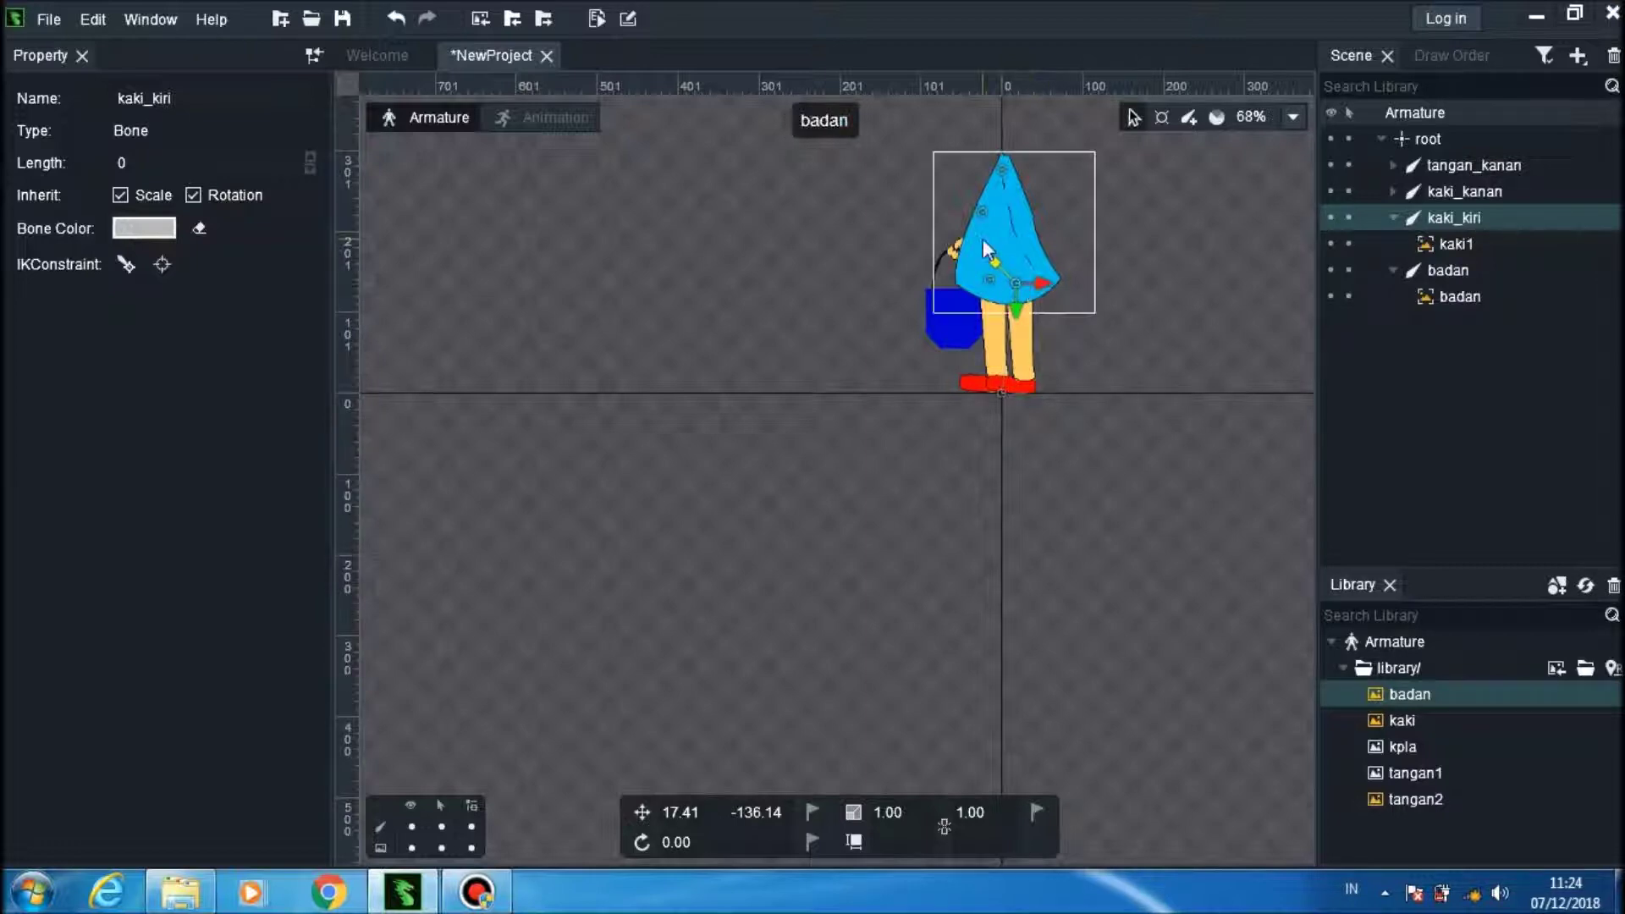
Step: Nudge the tangan_kanan bone to about X -21 and lower the badan bone to about Y -249
left_click(1008, 175)
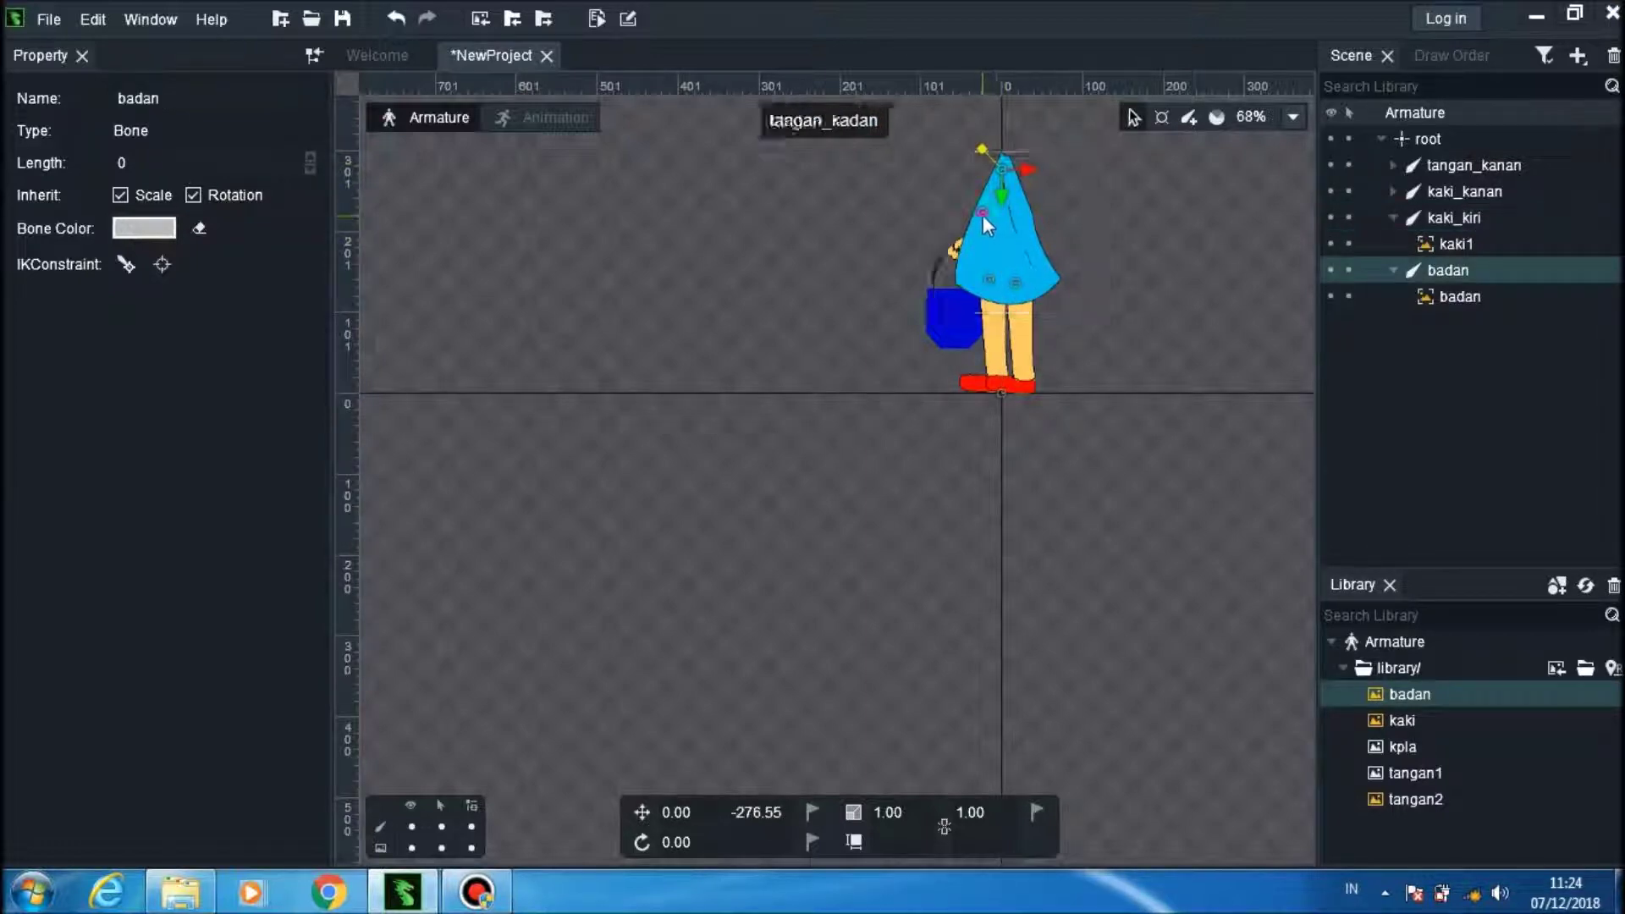
left_click(985, 215)
left_click_drag(1025, 214, 1010, 211)
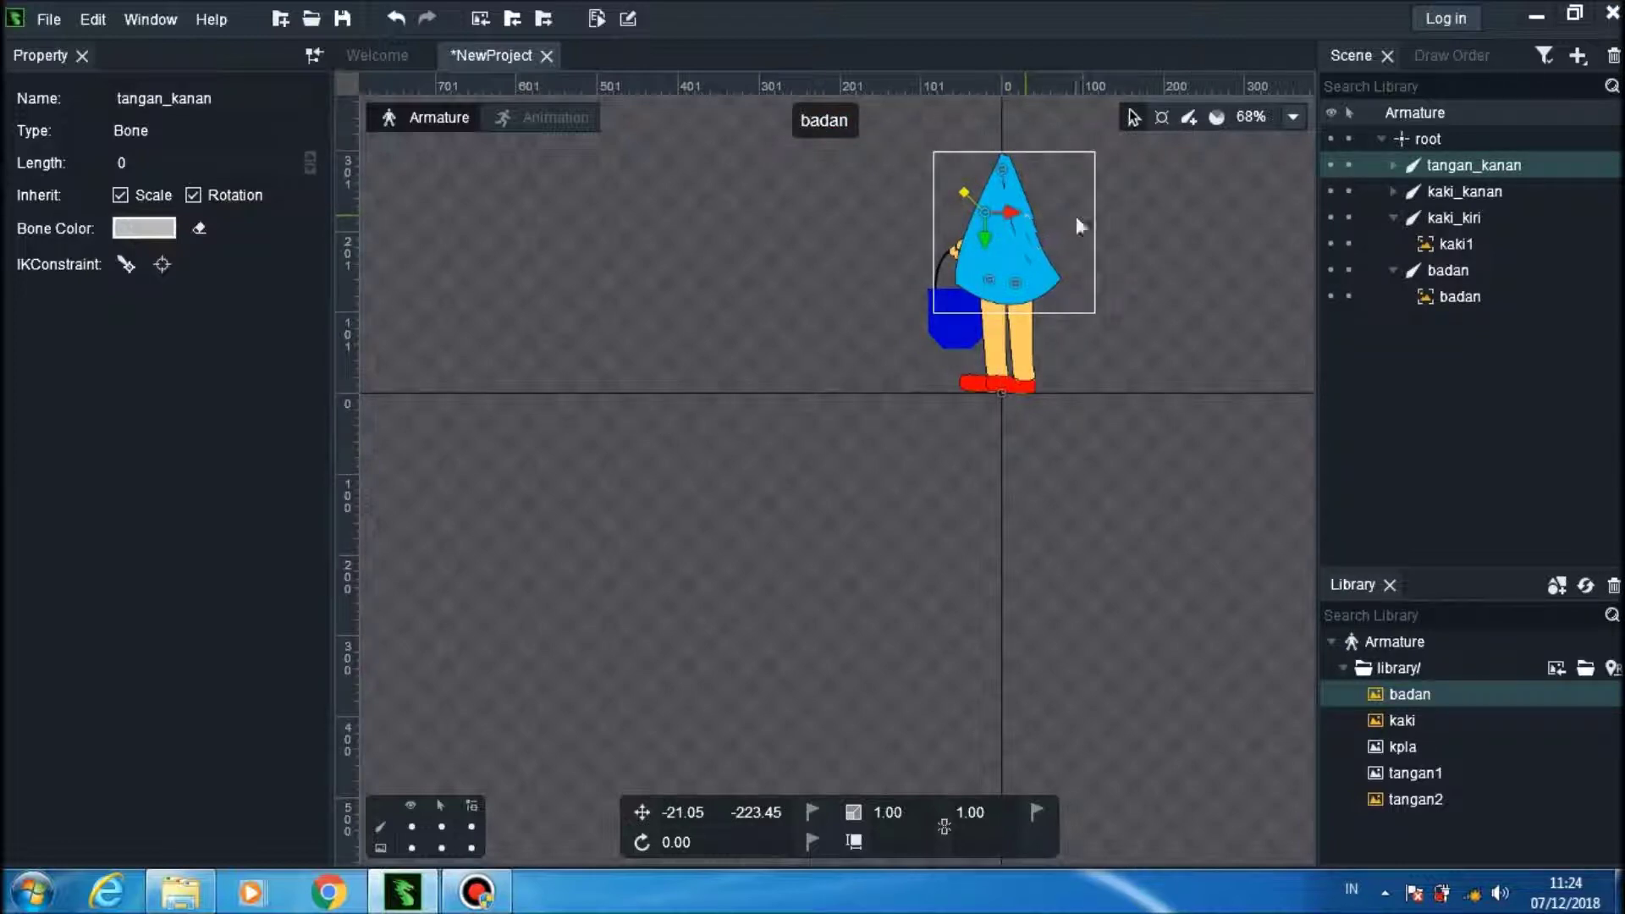
left_click(1006, 174)
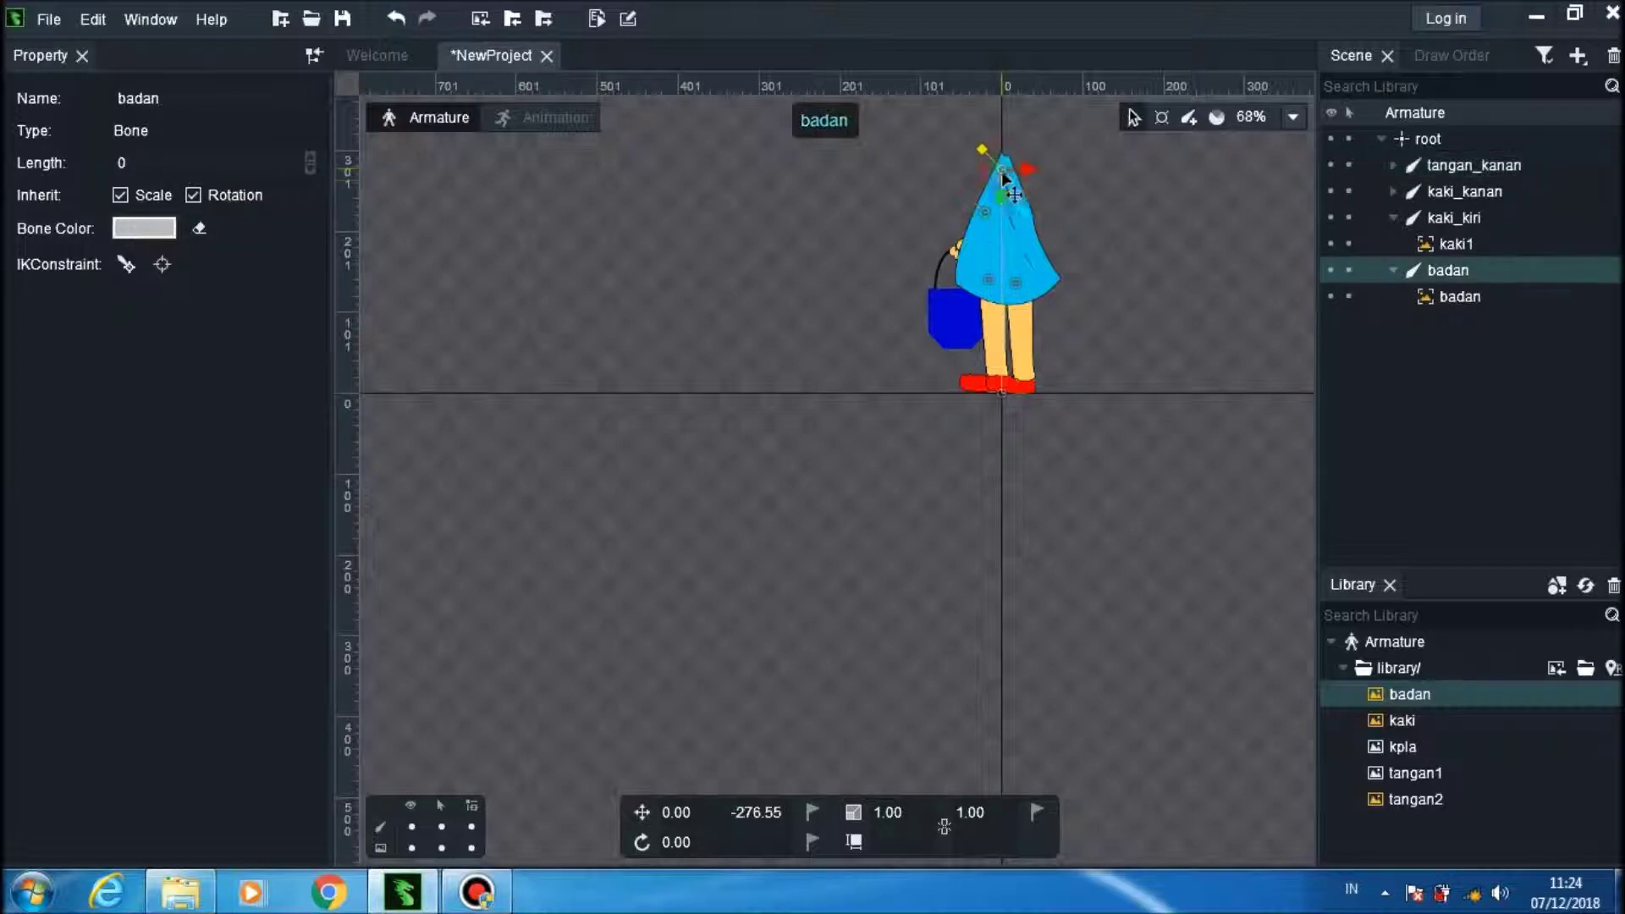
left_click_drag(1003, 199, 1005, 222)
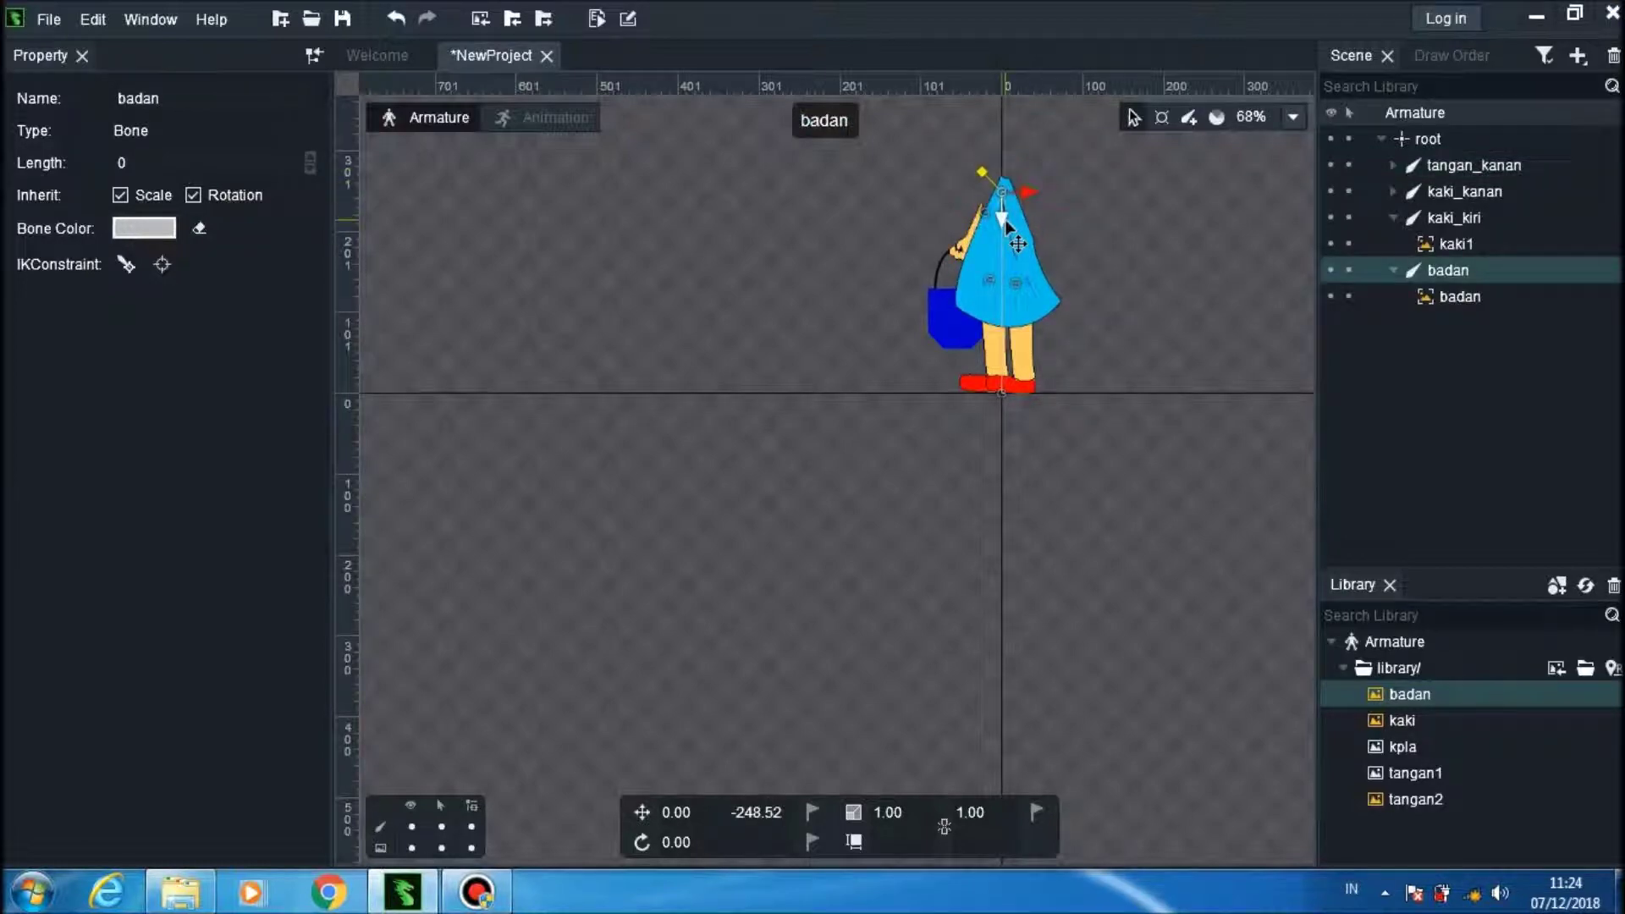
Step: Reposition the tangan_kanan bone at about X -23, Y -203 to fit the lowered body
left_click(999, 213)
left_click_drag(1009, 211, 984, 269)
left_click_drag(983, 269, 986, 260)
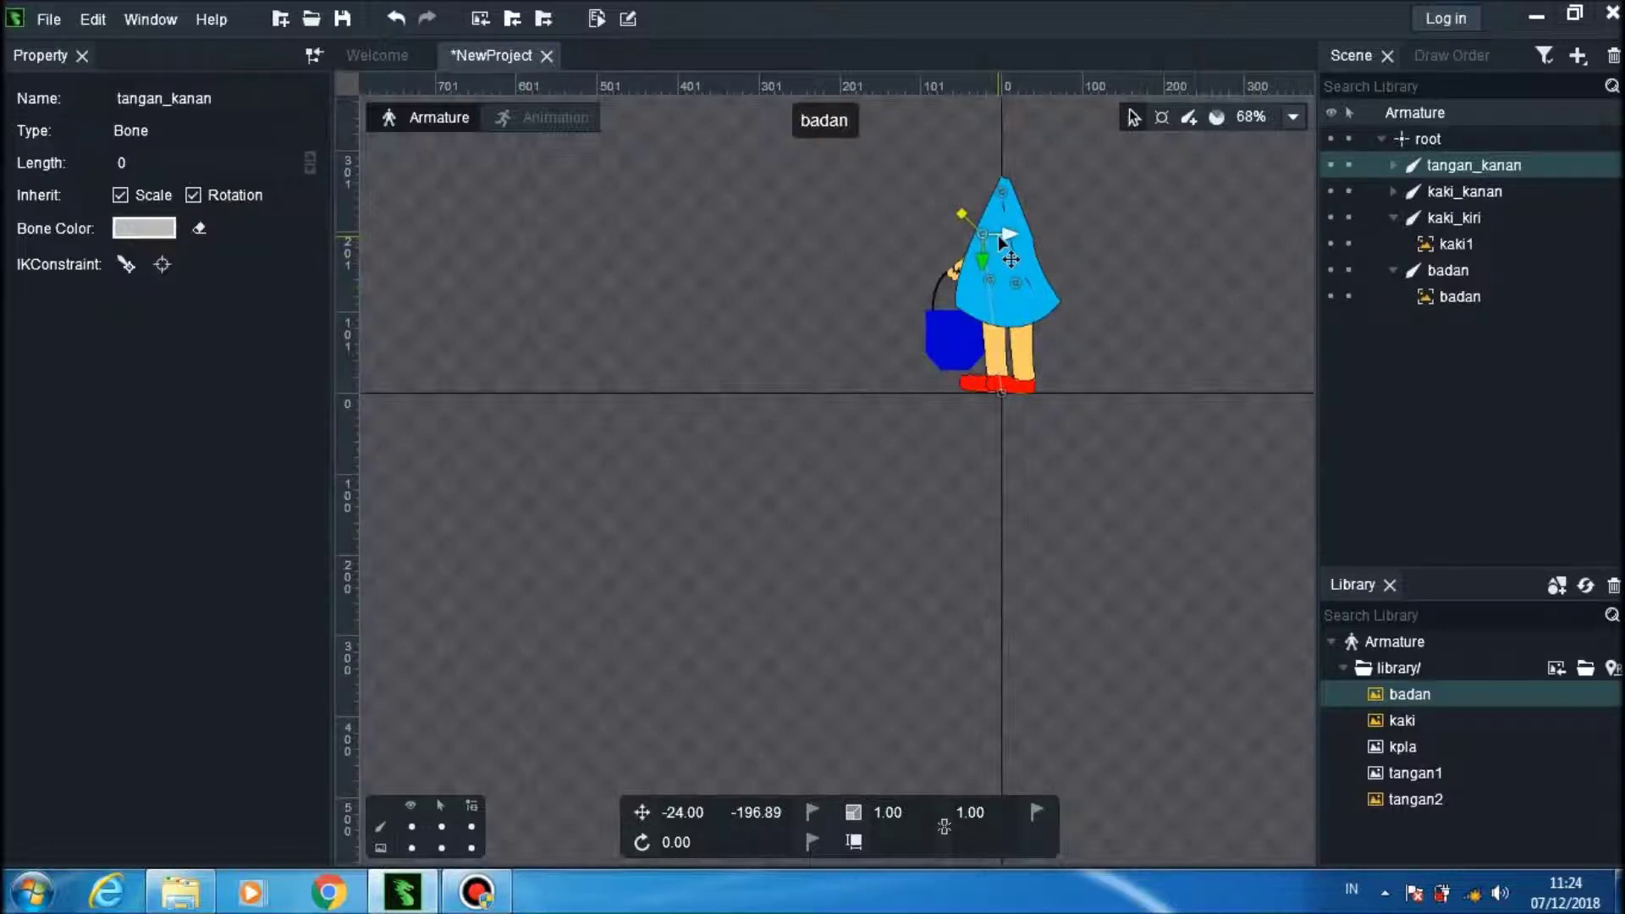
left_click_drag(987, 261, 1007, 226)
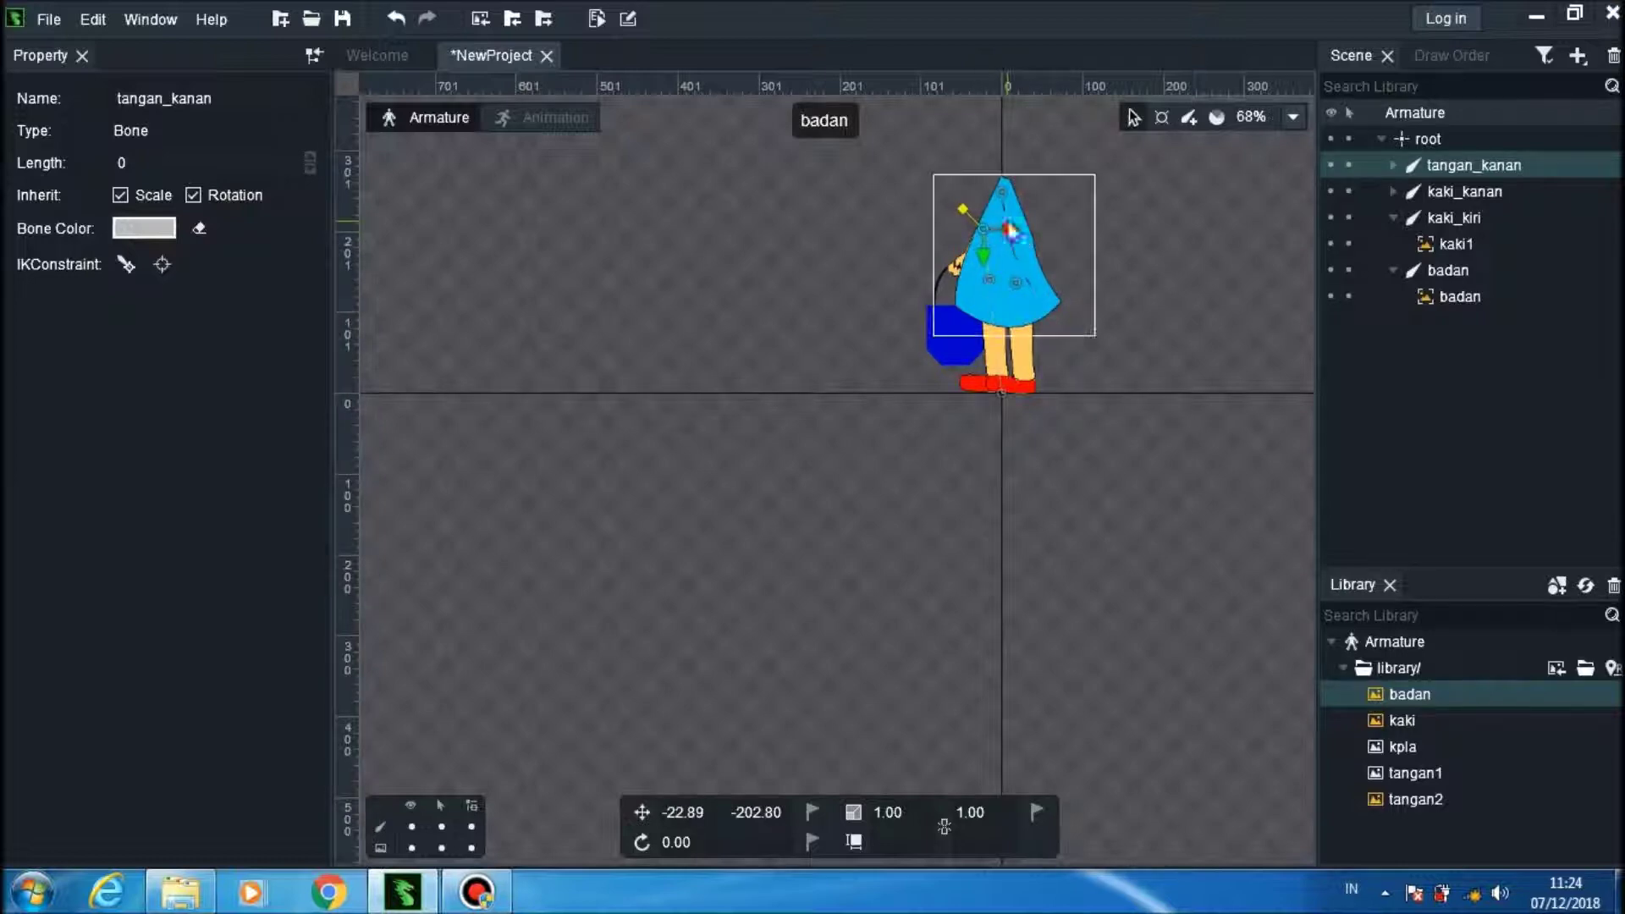
Step: Insert a bone named kepala under root and position it at about X 0, Y -353
right_click(1410, 139)
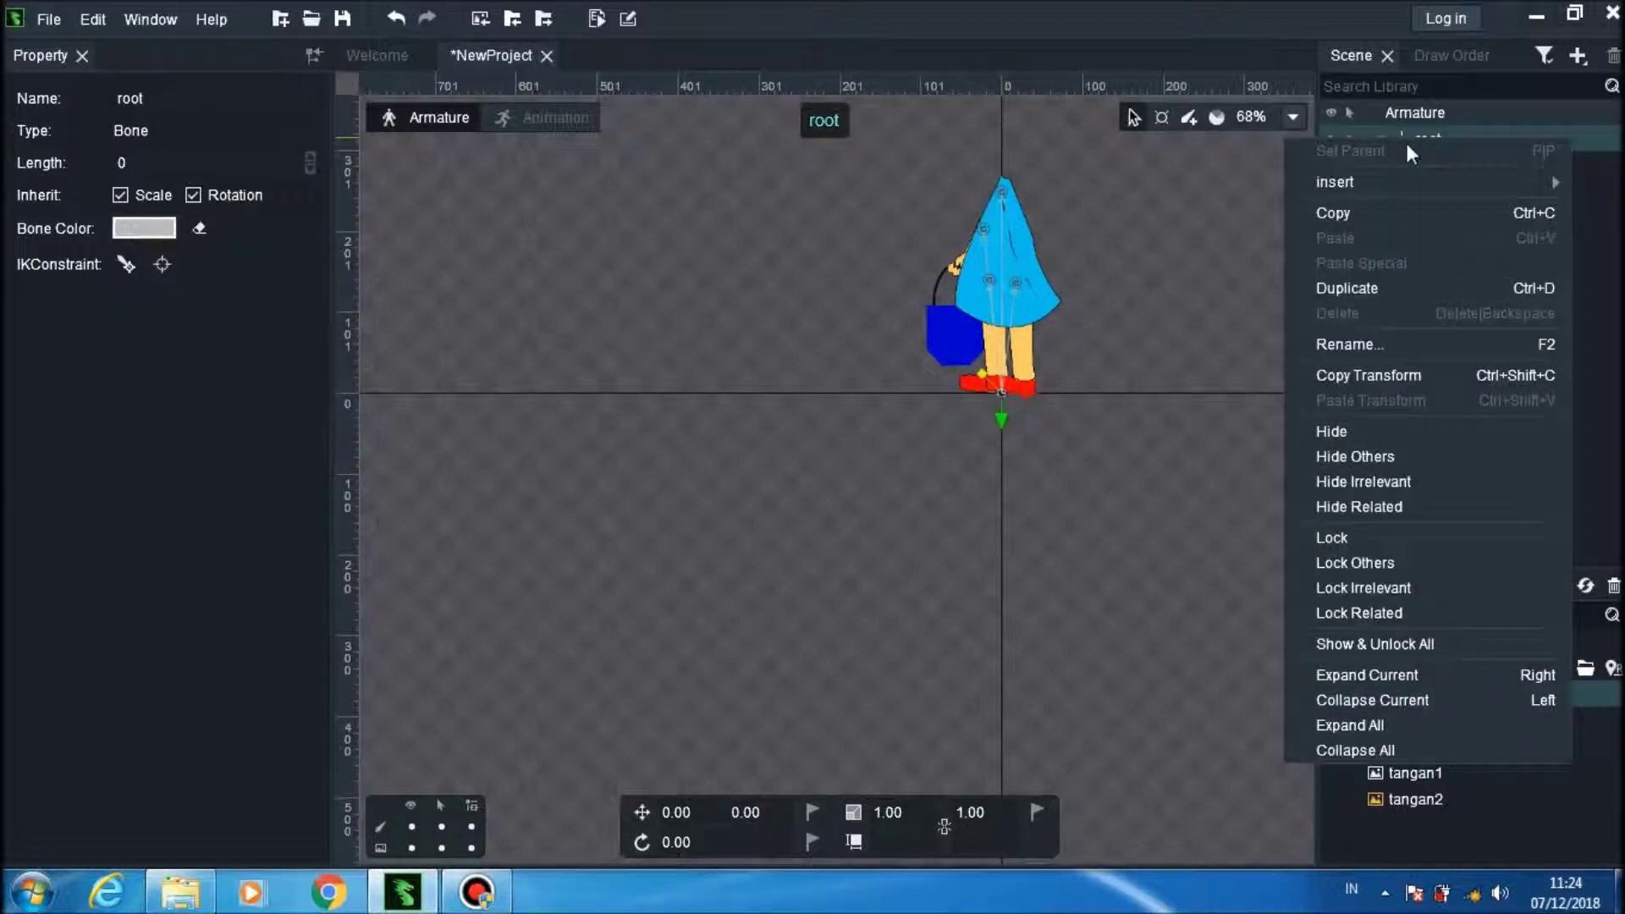
mouse_move(1379, 186)
left_click(1122, 179)
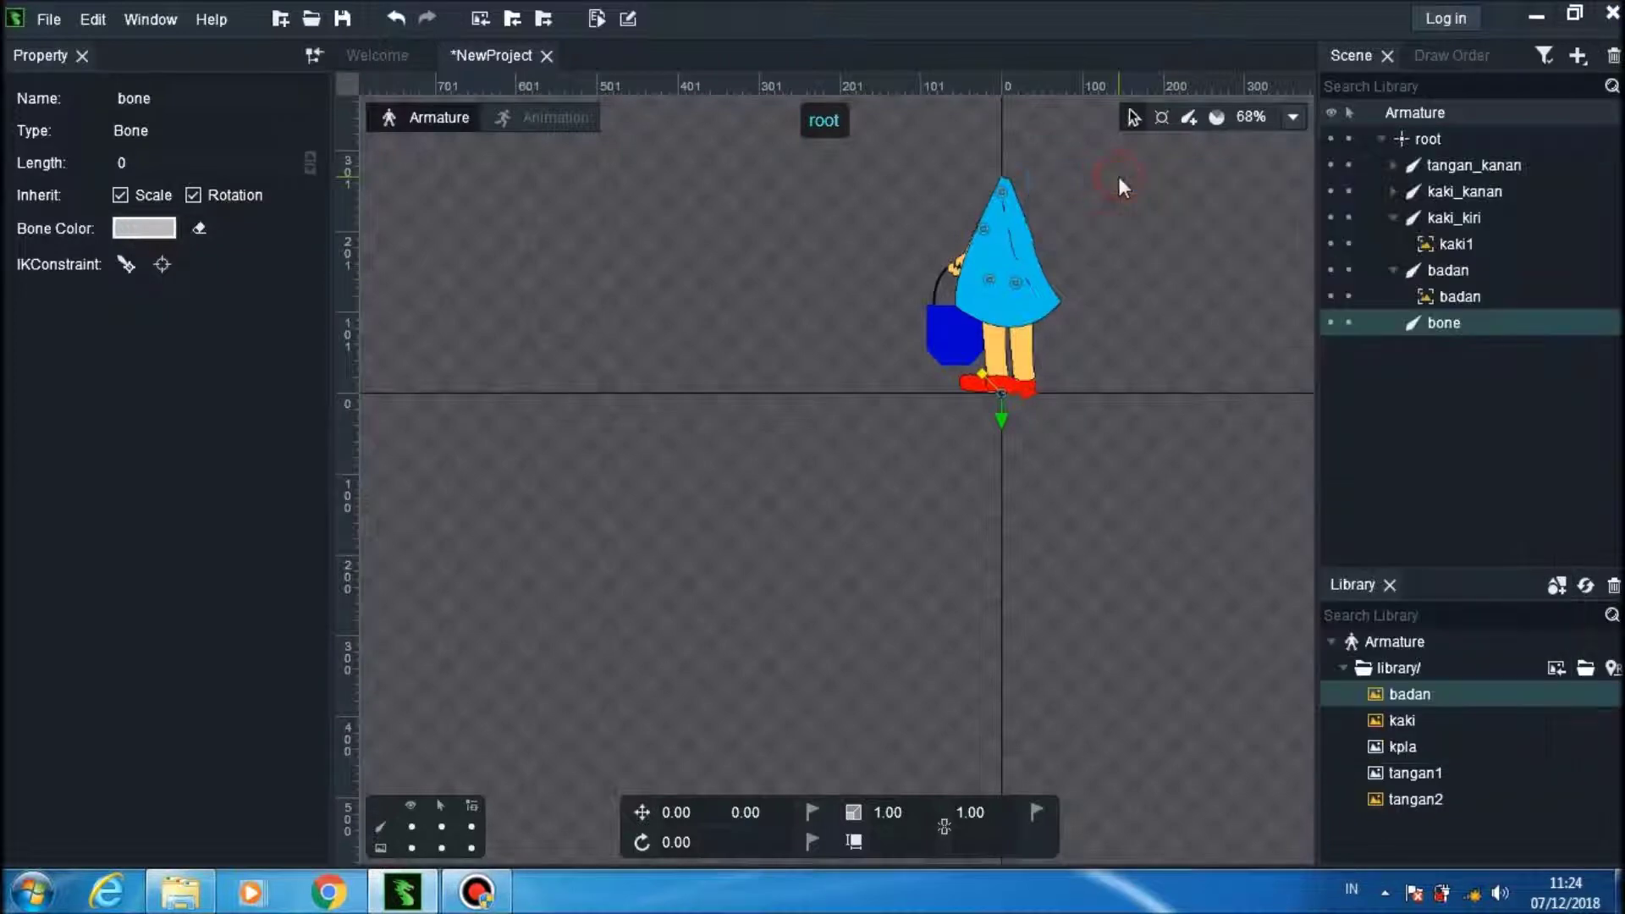
double_click(1442, 325)
key("BackSpace")
type("kepala")
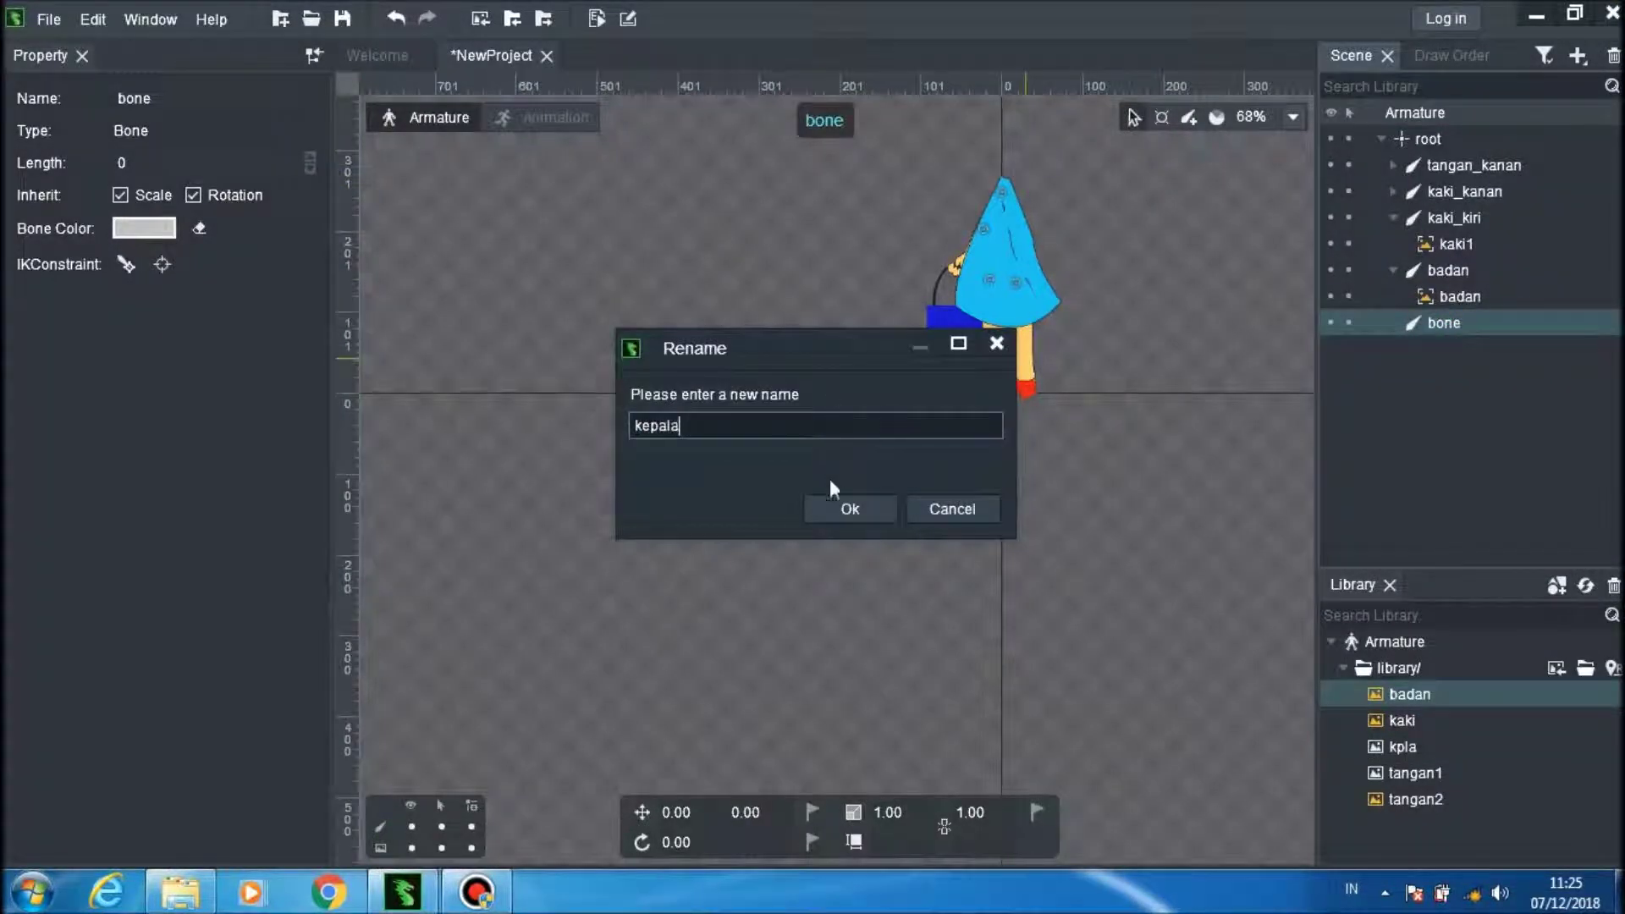
left_click(850, 509)
left_click_drag(1007, 411, 1005, 137)
Step: Add the kpla image to the kepala bone and move the image down to about Y 32
scroll(1016, 157, "down", 1)
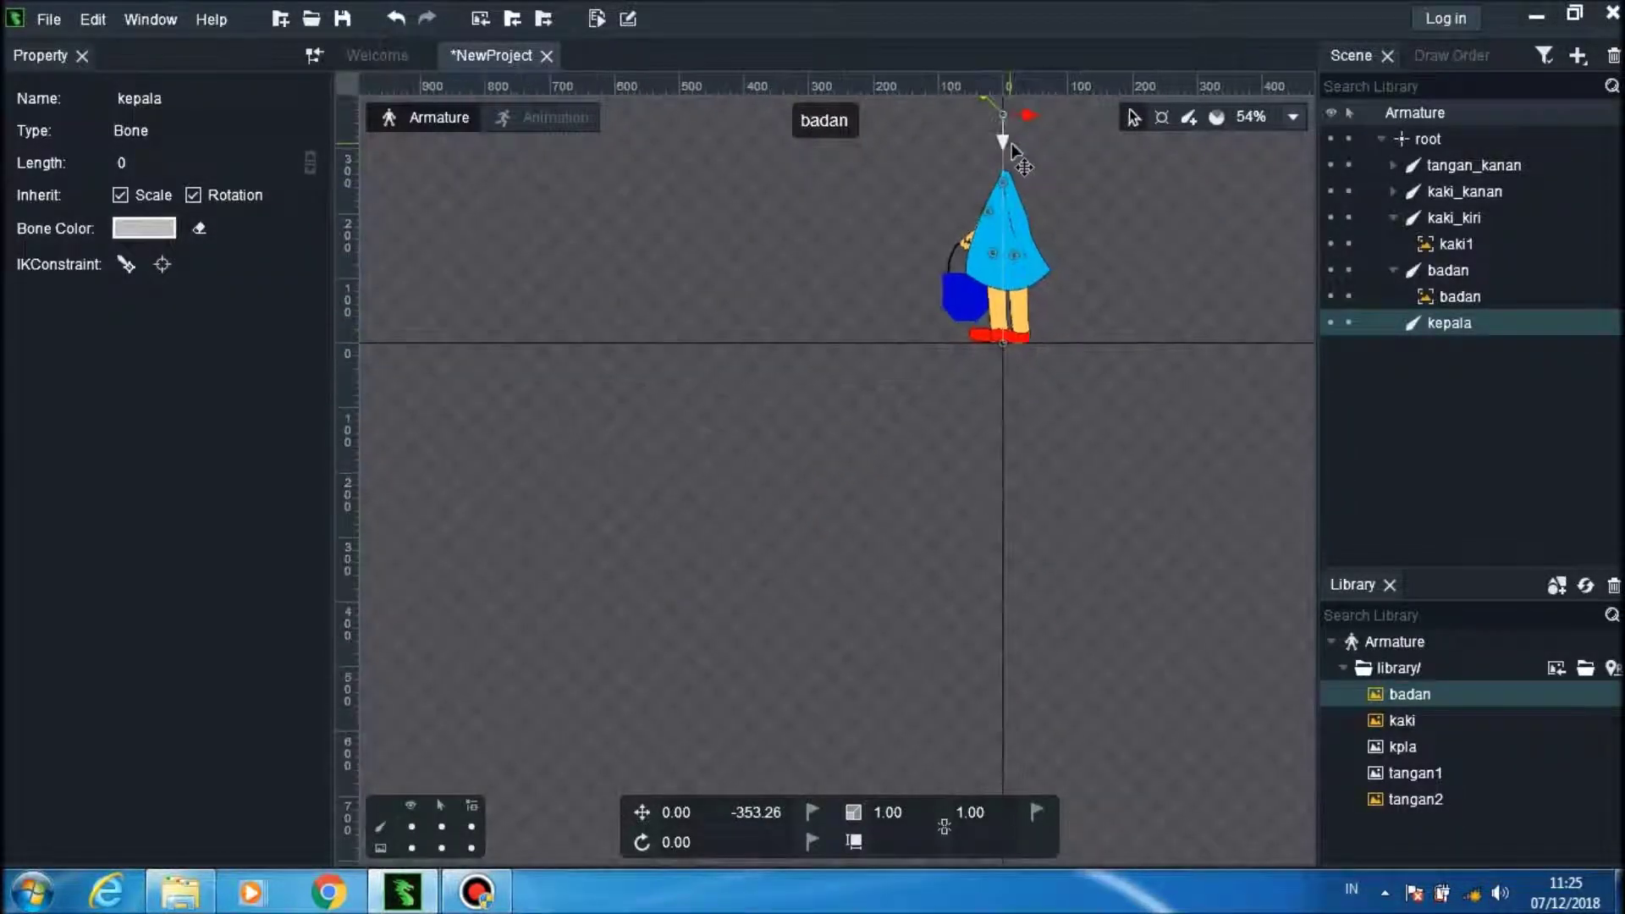
scroll(1021, 170, "down", 1)
left_click_drag(1421, 743, 1437, 322)
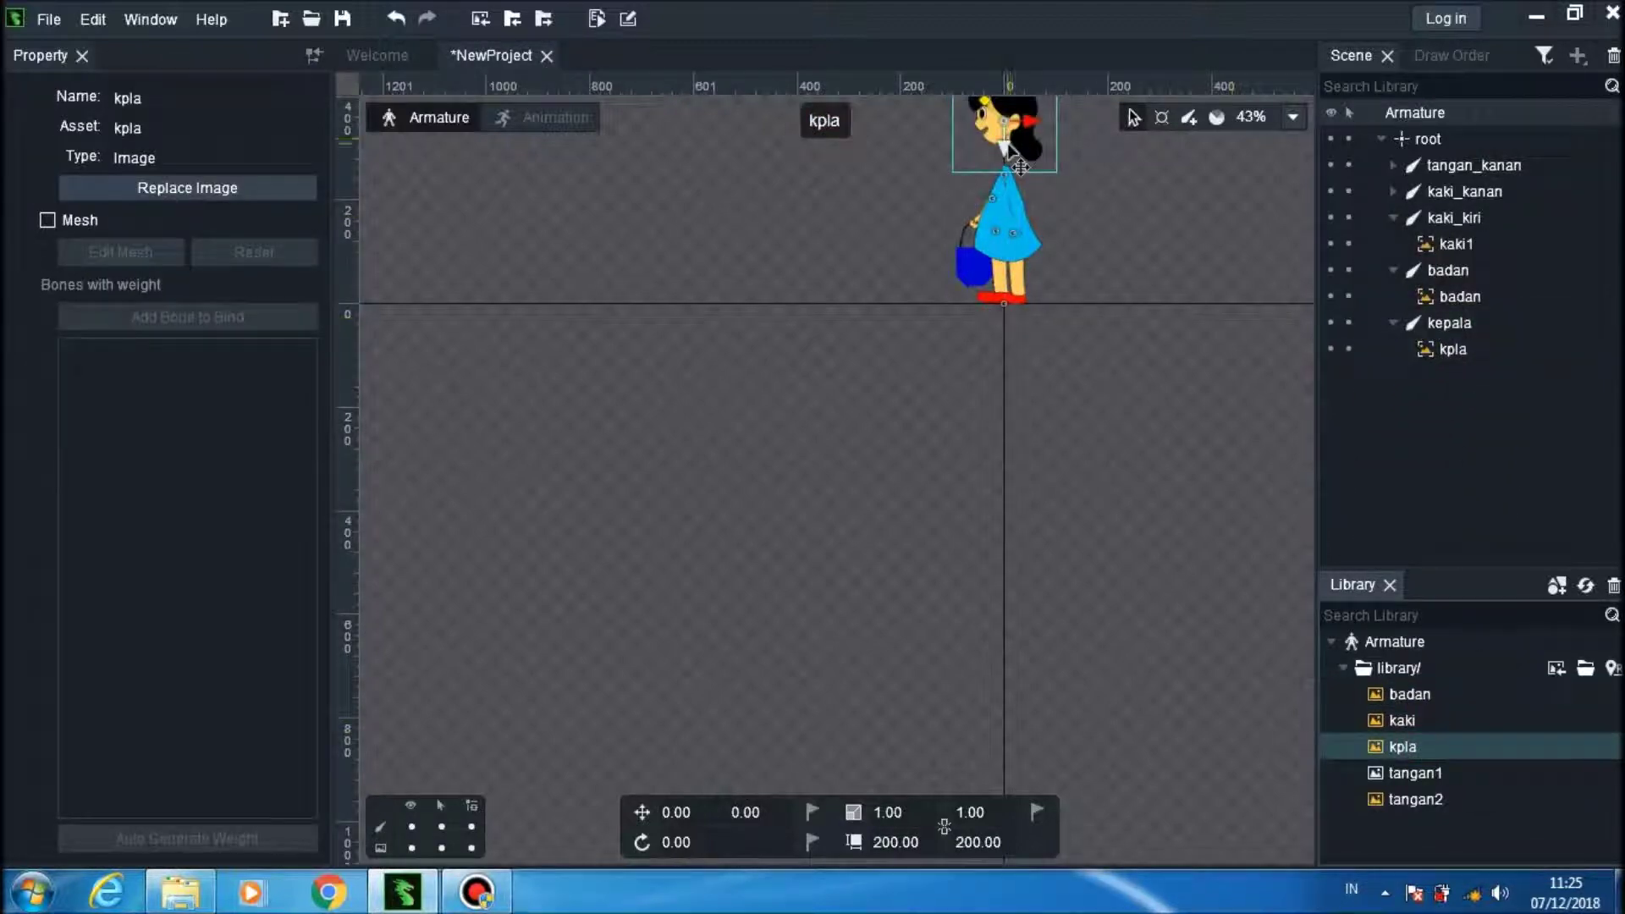
left_click_drag(1020, 180, 1022, 183)
scroll(1023, 183, "up", 2)
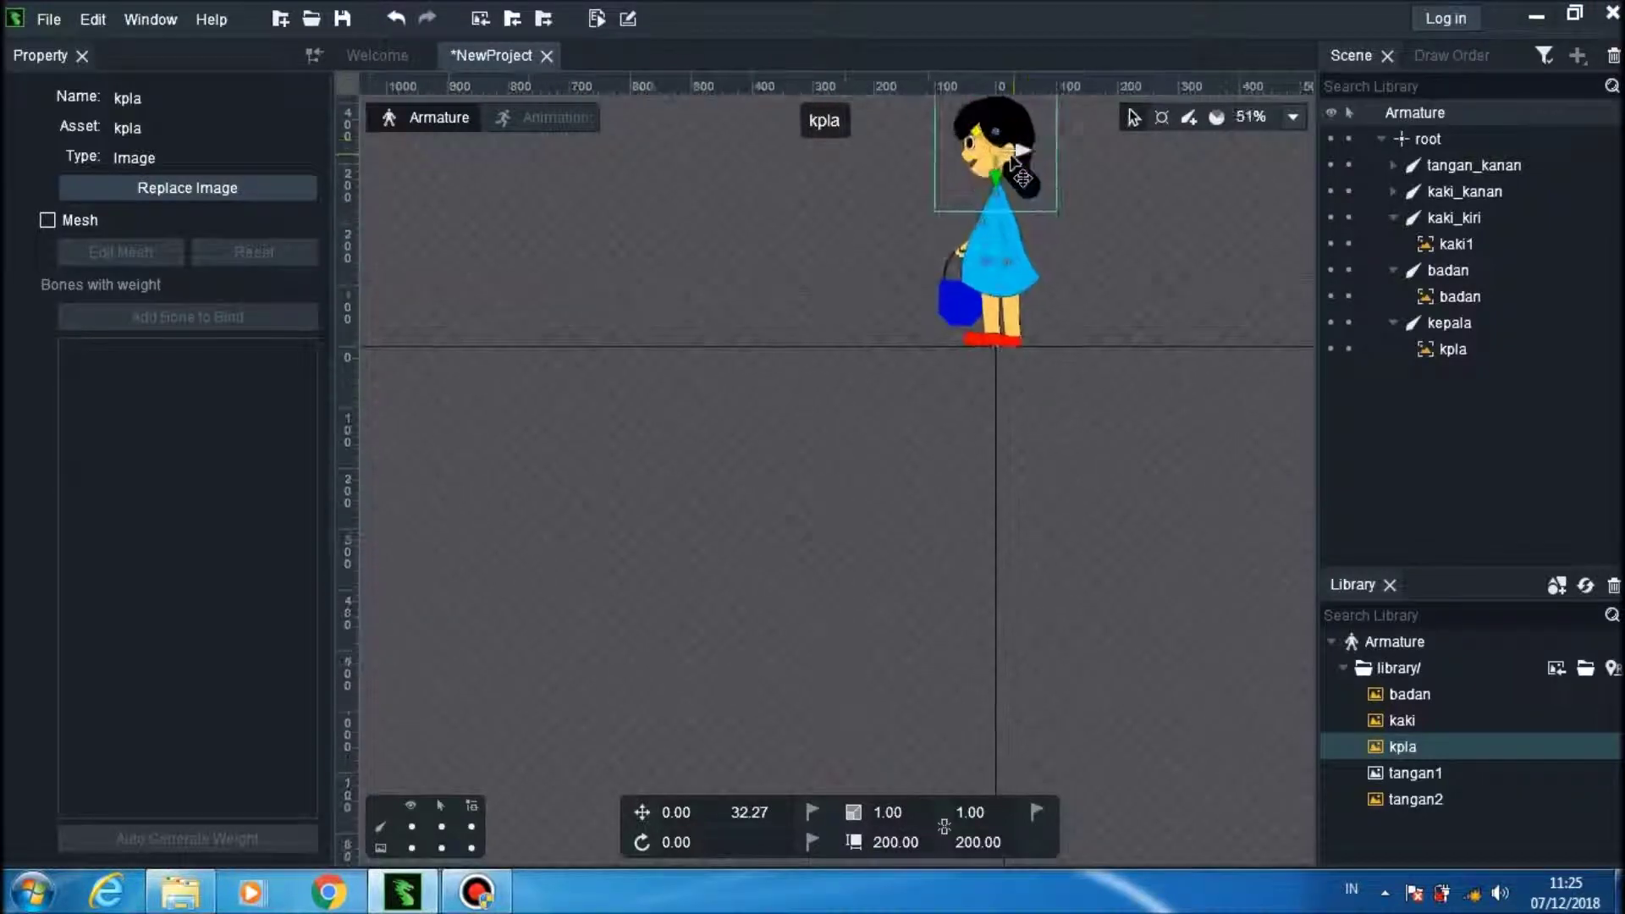
Step: Lower the kepala bone to about Y -259 and offset its kpla image to about X -4, Y -45
left_click_drag(998, 143, 1020, 218)
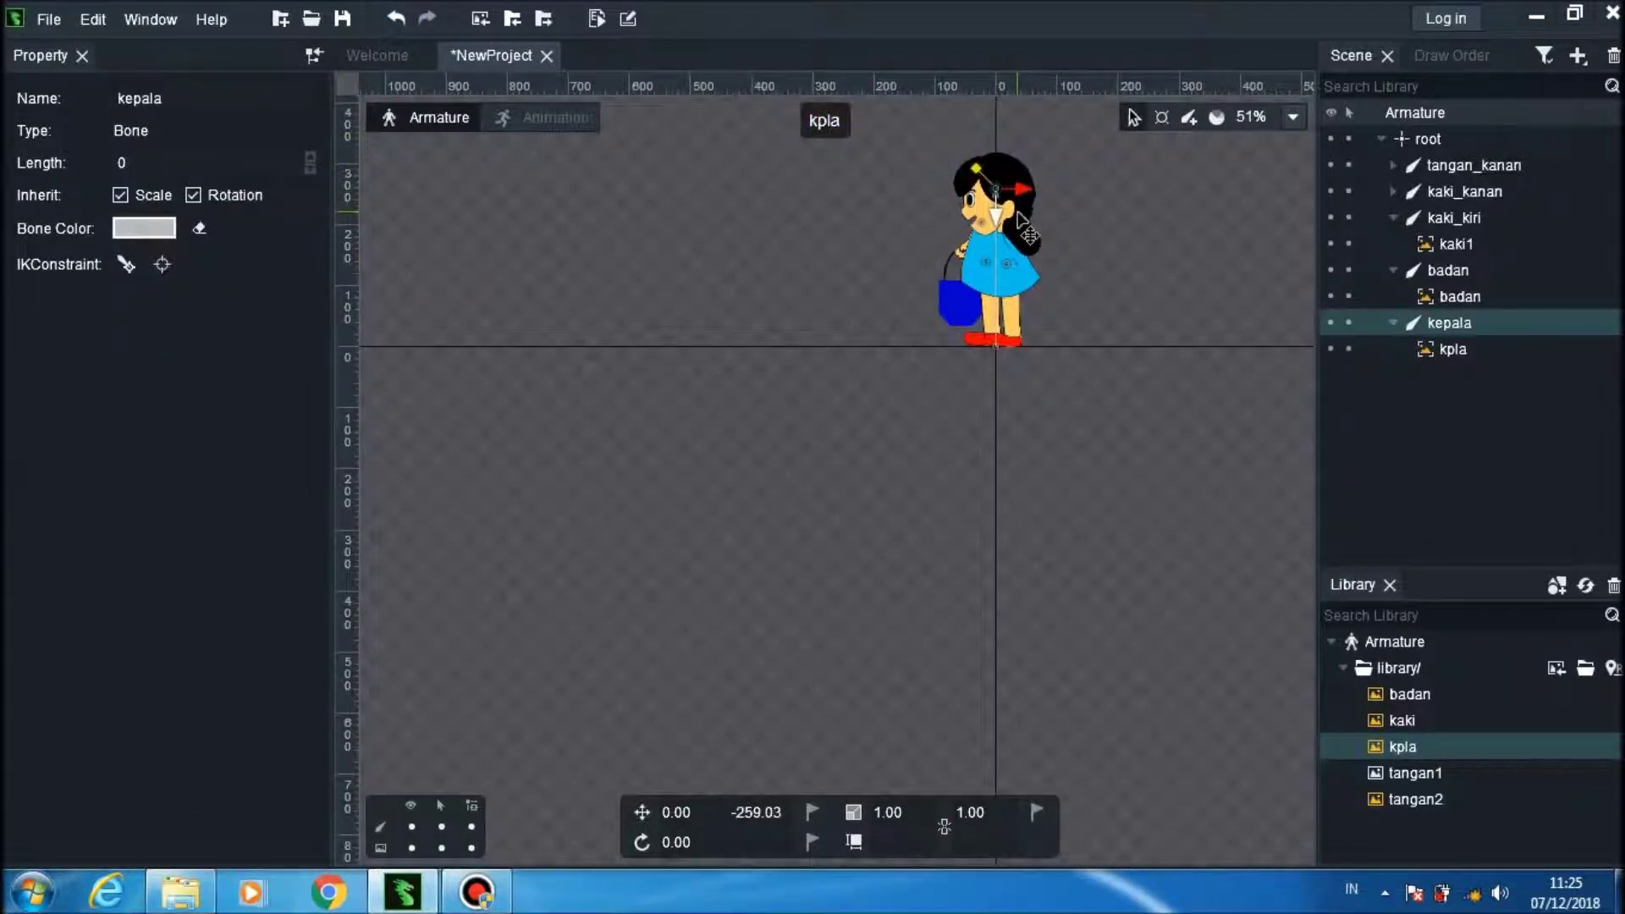
left_click(1011, 216)
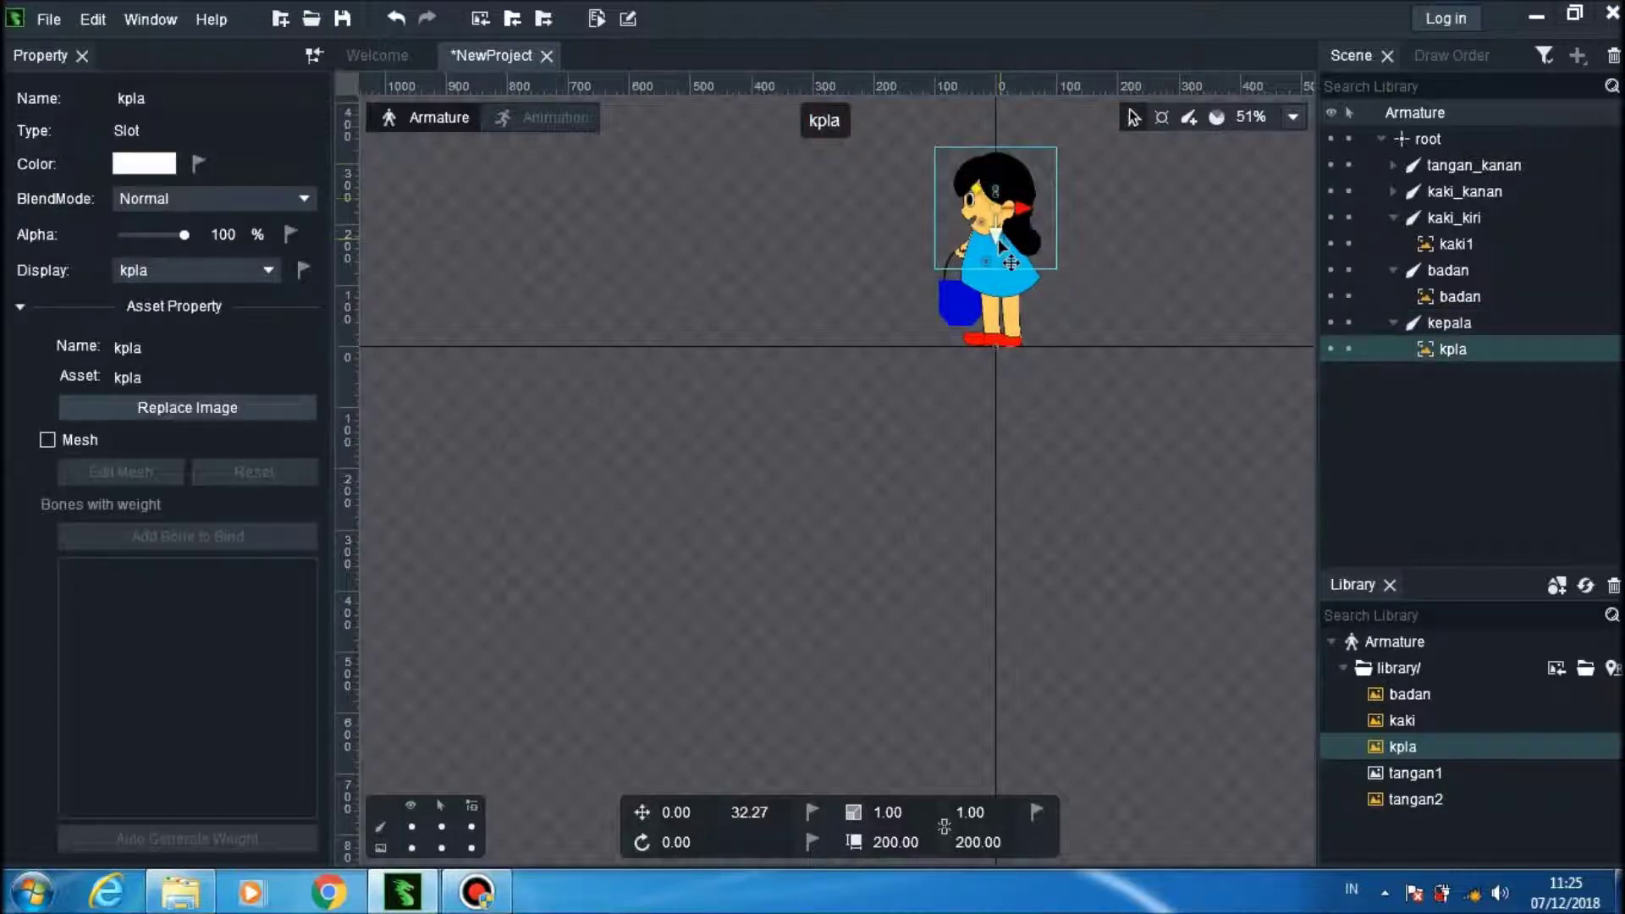
left_click_drag(1010, 257, 1015, 183)
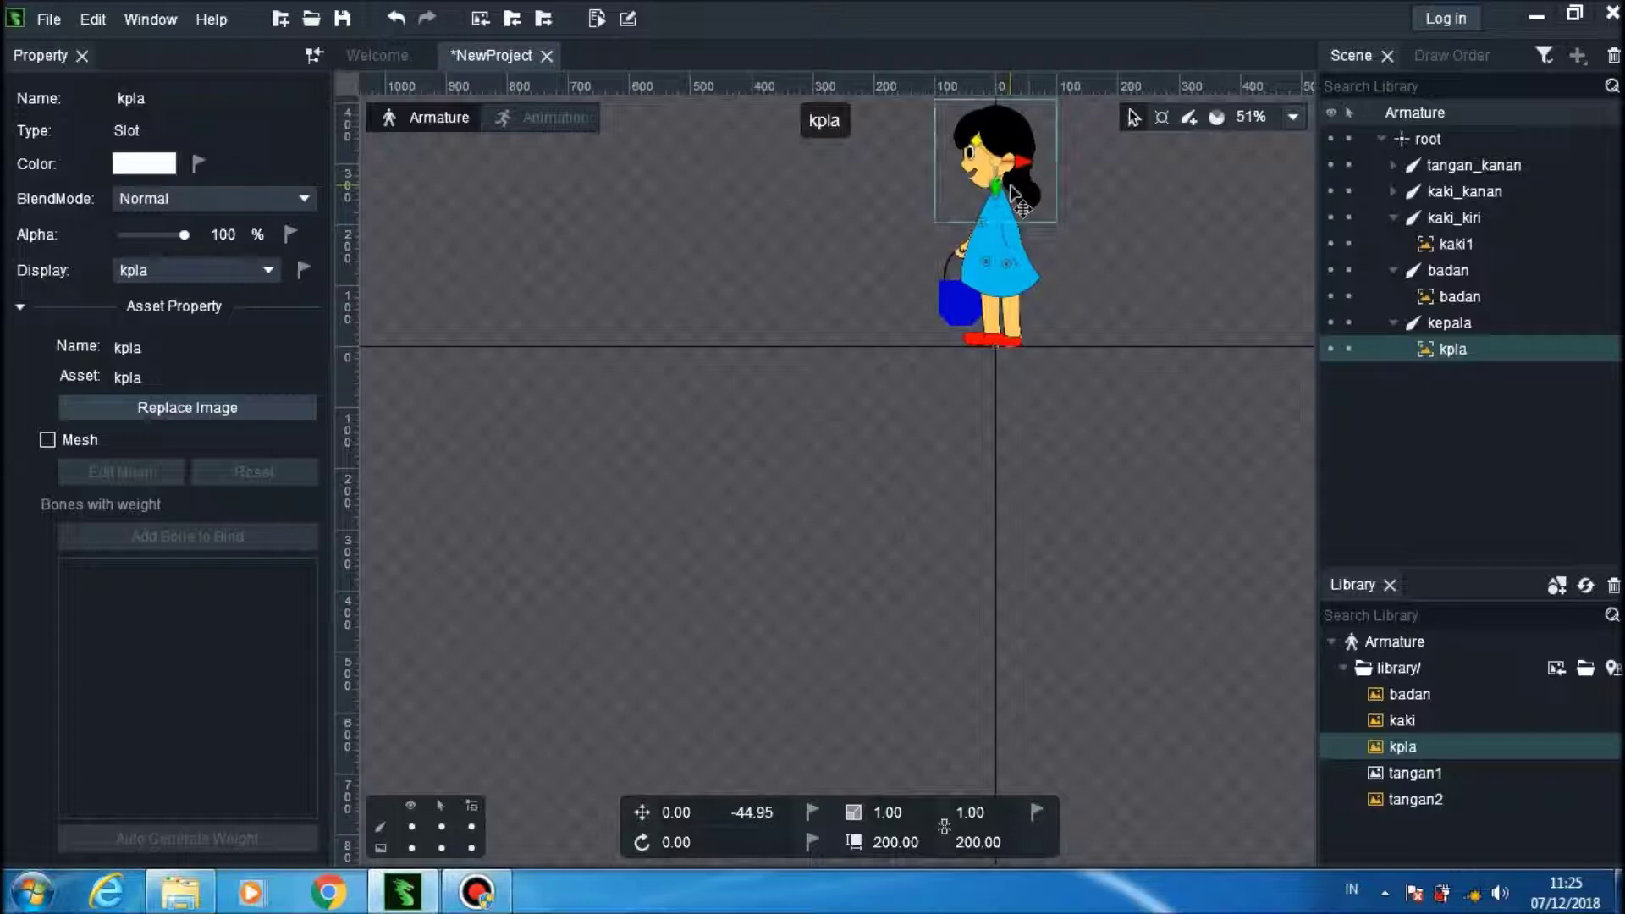
left_click(1027, 269)
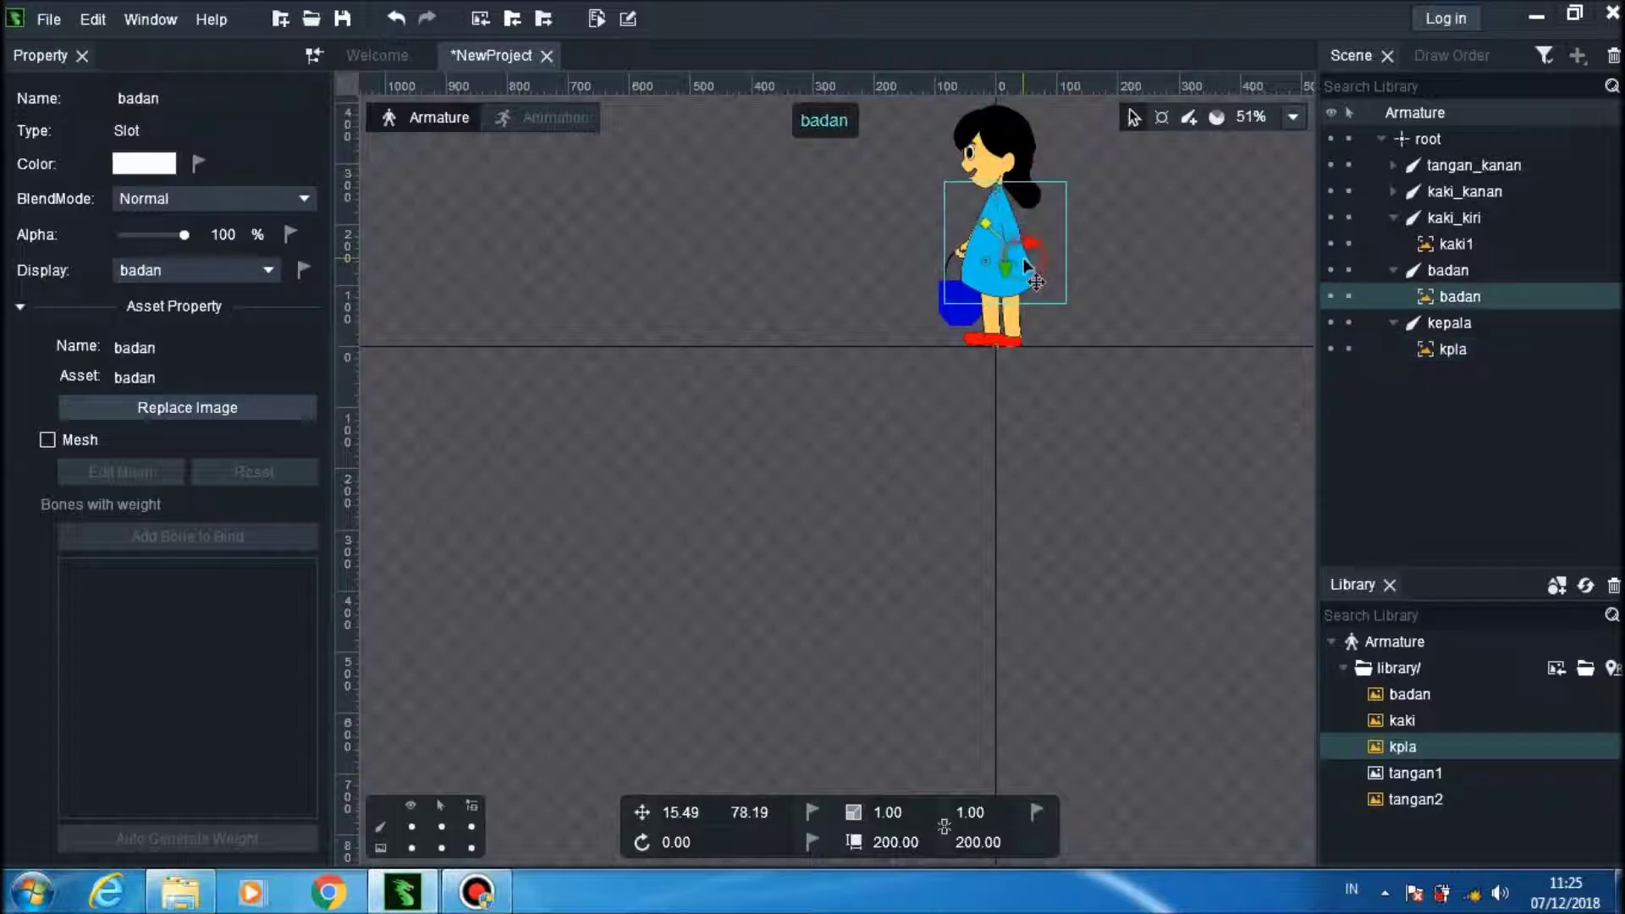
left_click(999, 170)
left_click_drag(1018, 173, 1014, 165)
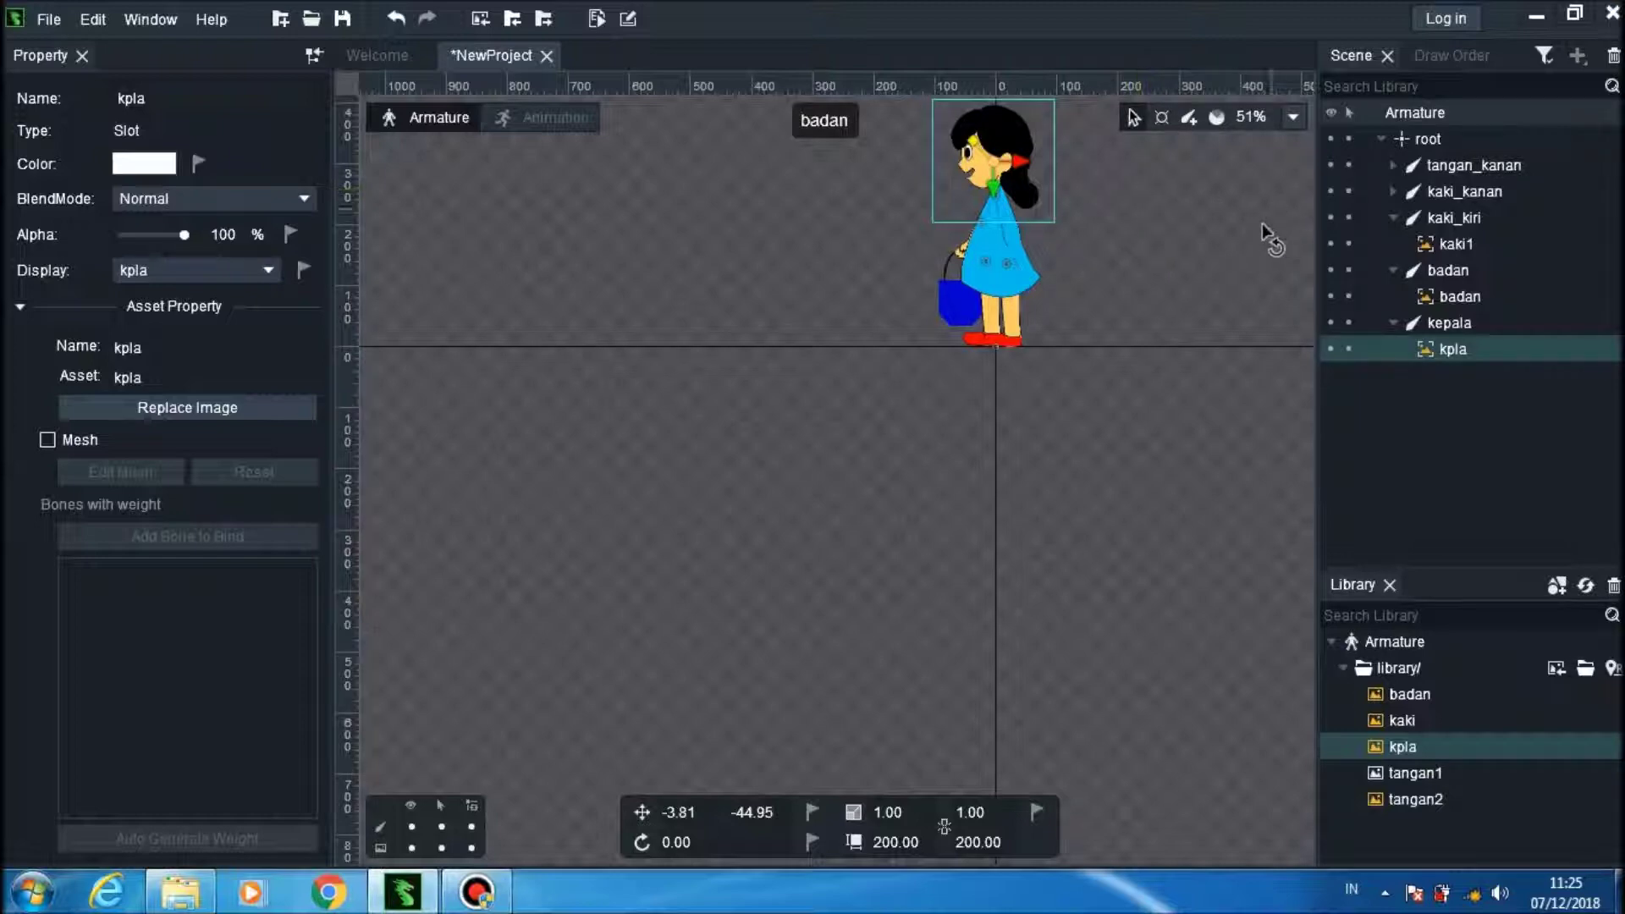
Step: Insert a bone named tangan_kiri under root and position it at about X 6, Y -244
left_click(1425, 141)
right_click(1409, 139)
mouse_move(1378, 183)
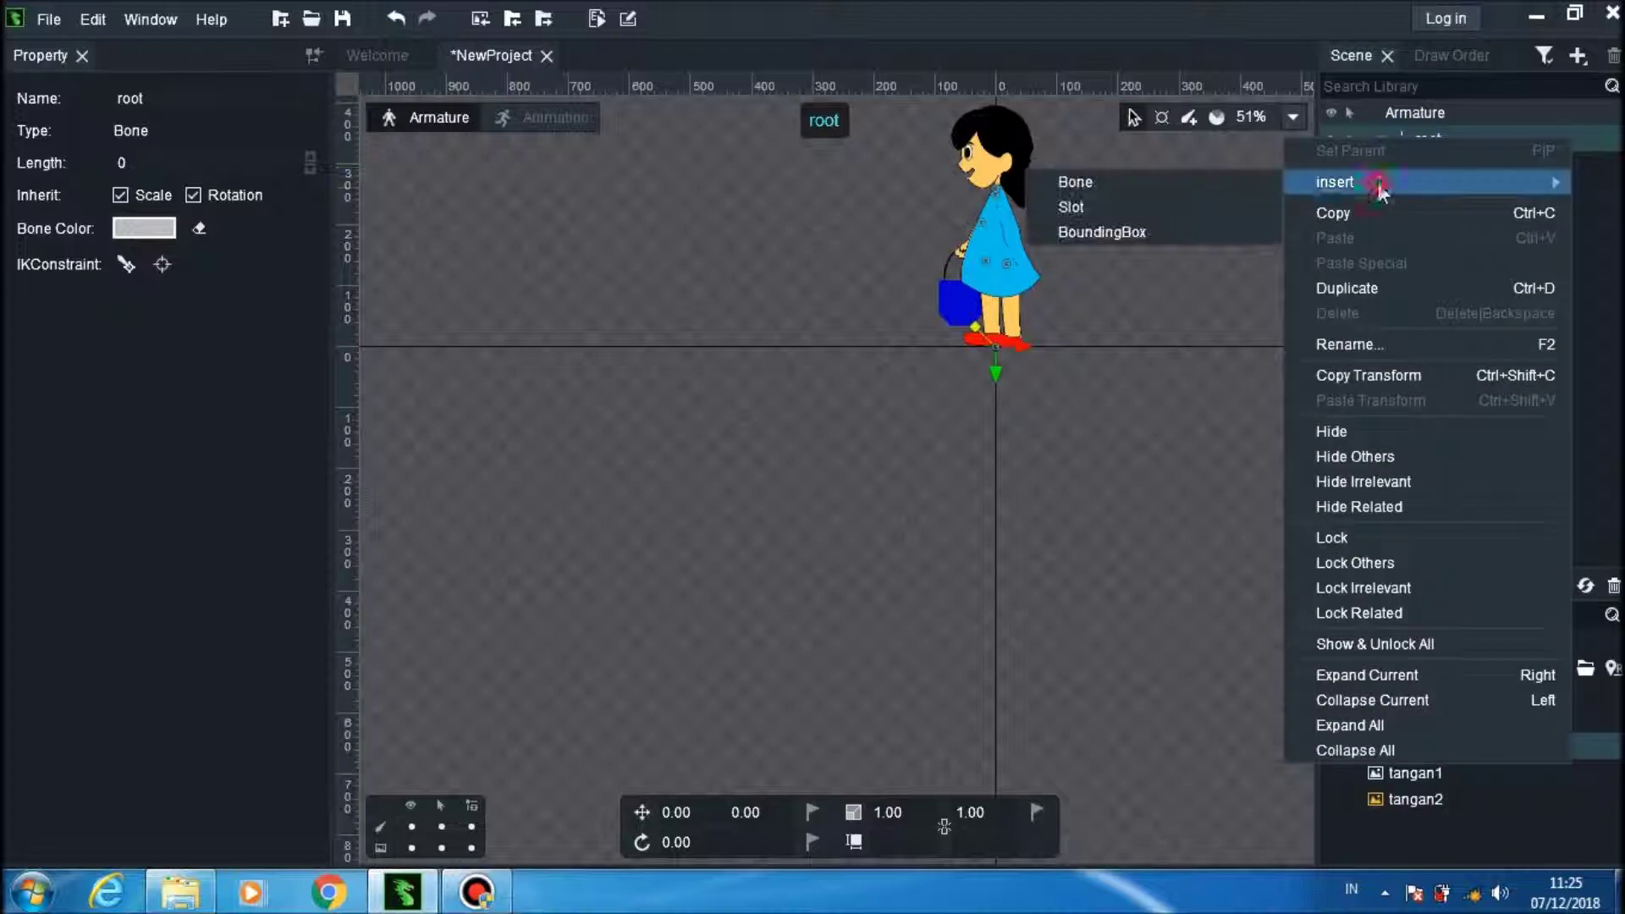
left_click(1180, 186)
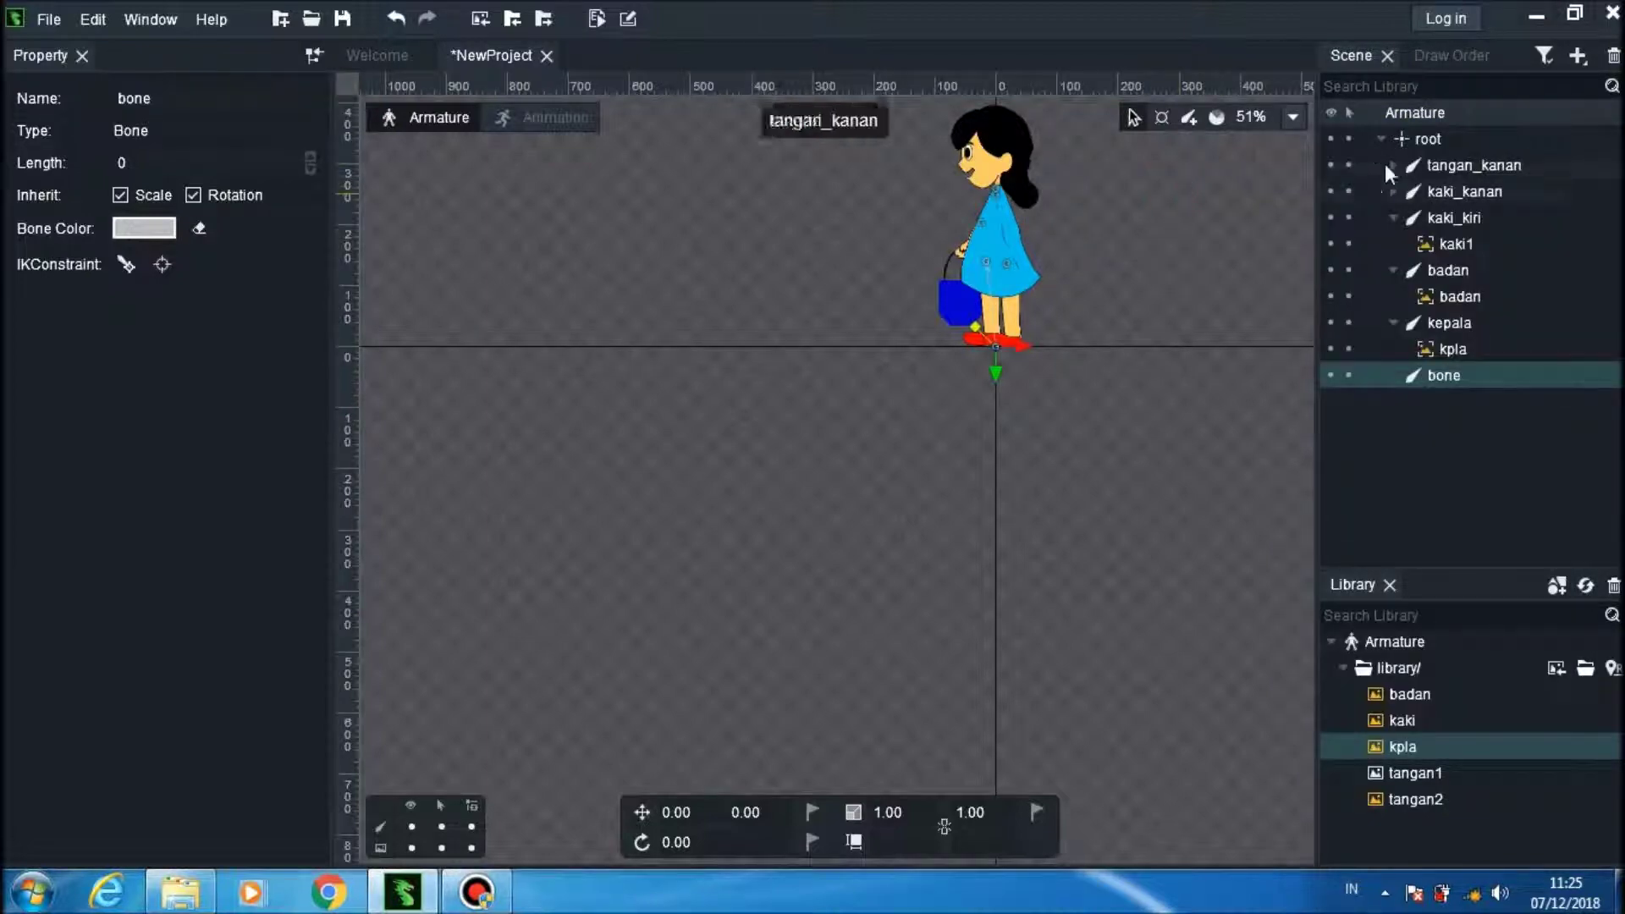
double_click(1428, 376)
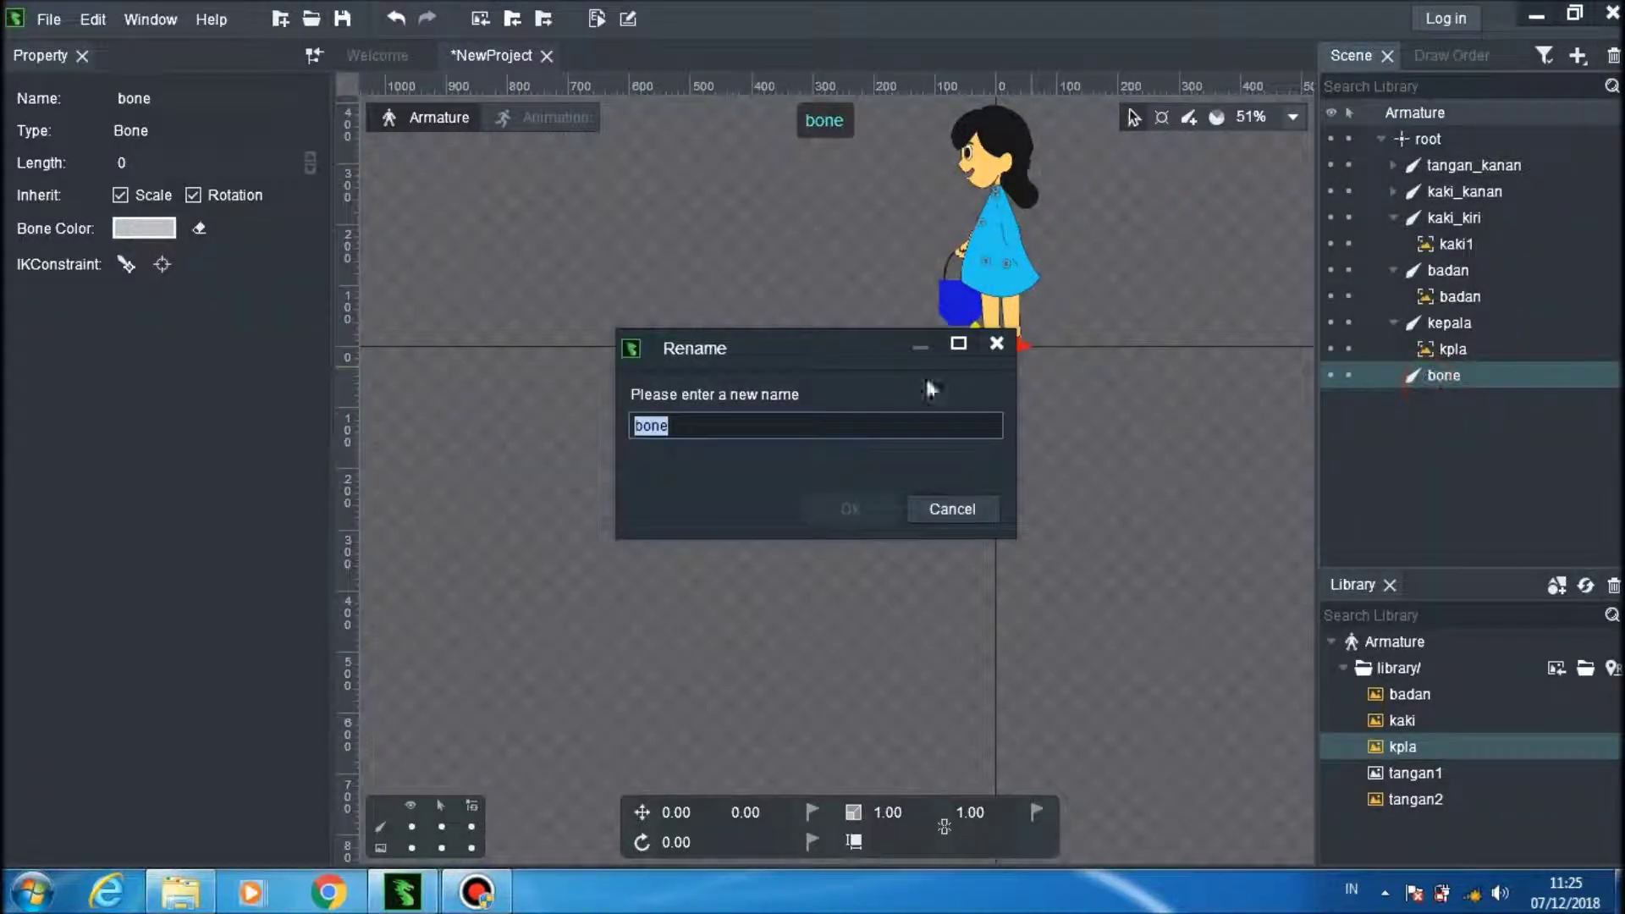
key("BackSpace")
type("tangan_kiri")
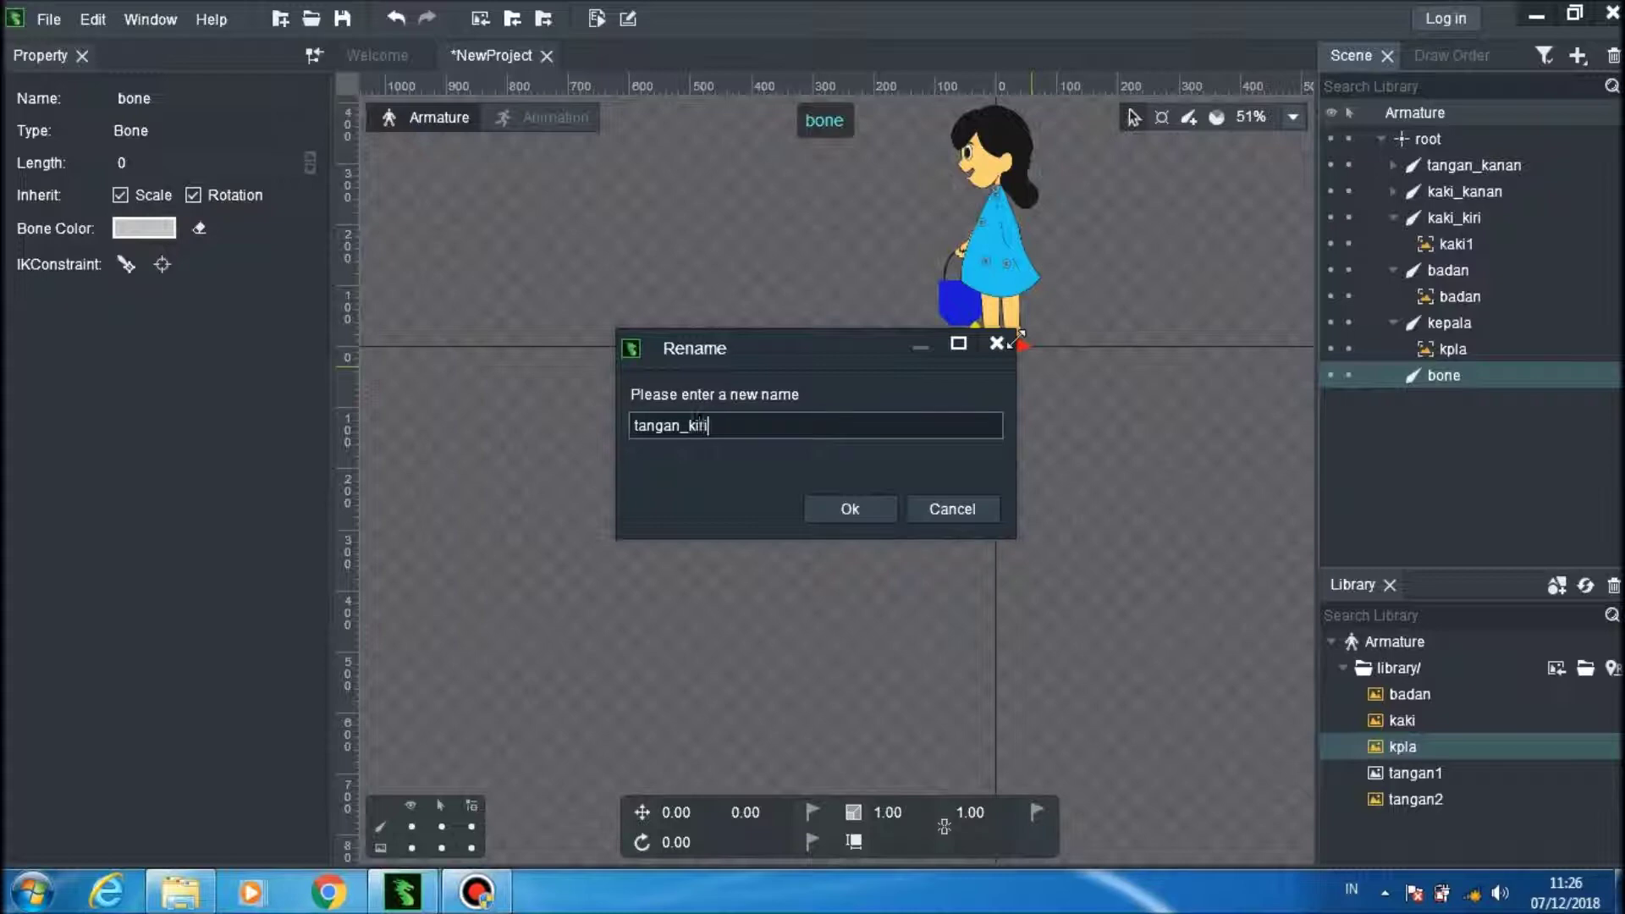
left_click(857, 511)
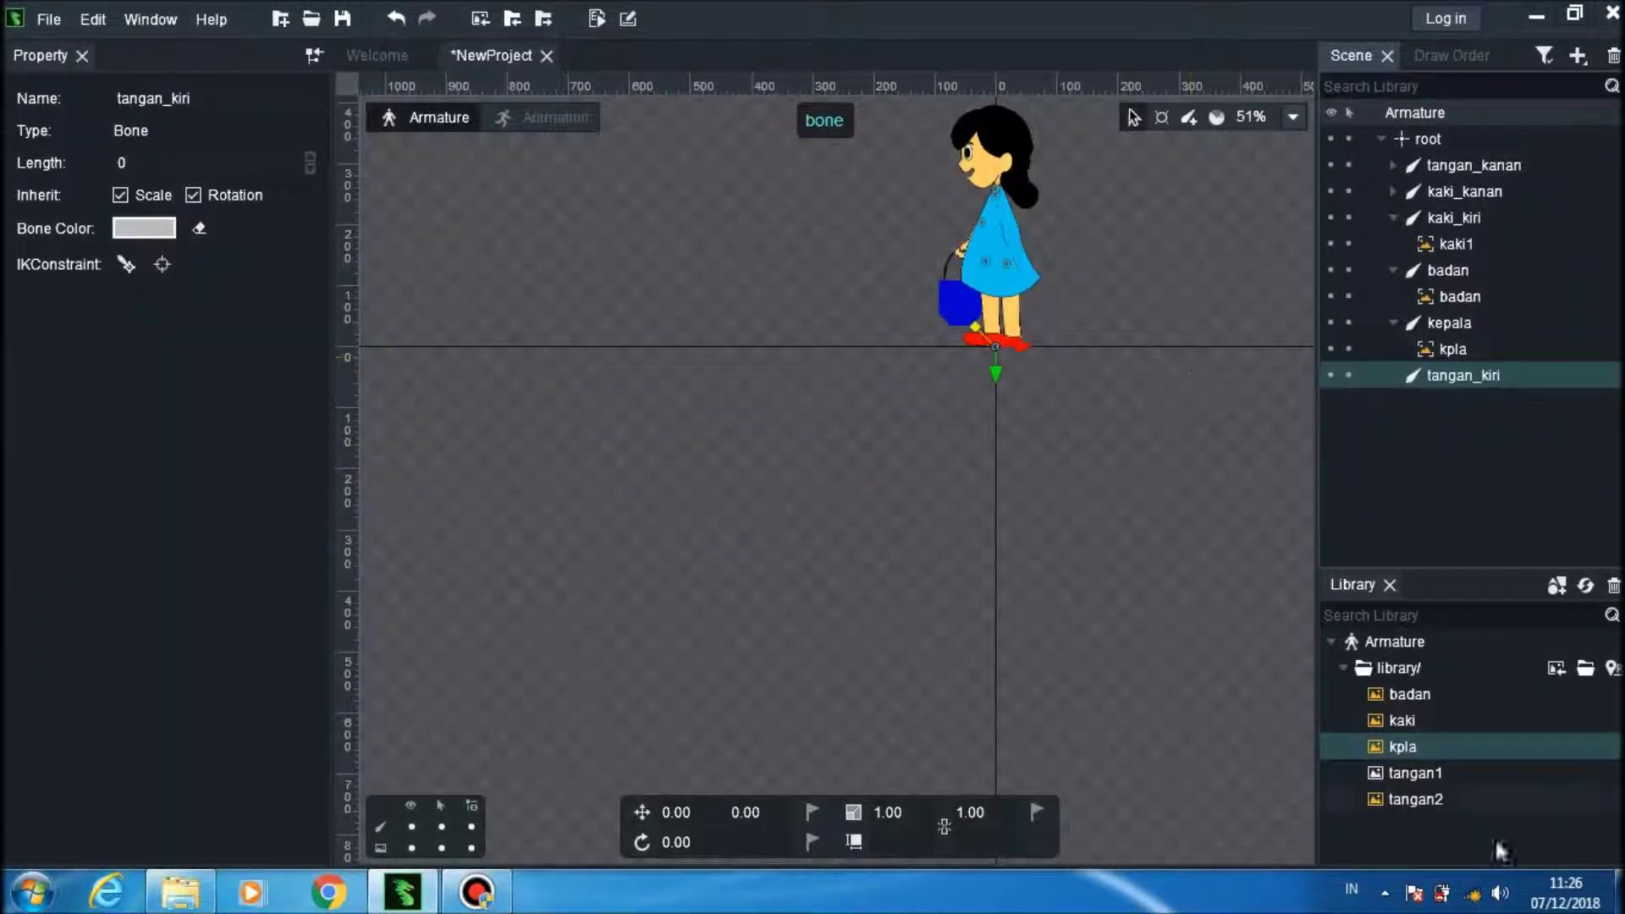
left_click_drag(1415, 773, 1018, 247)
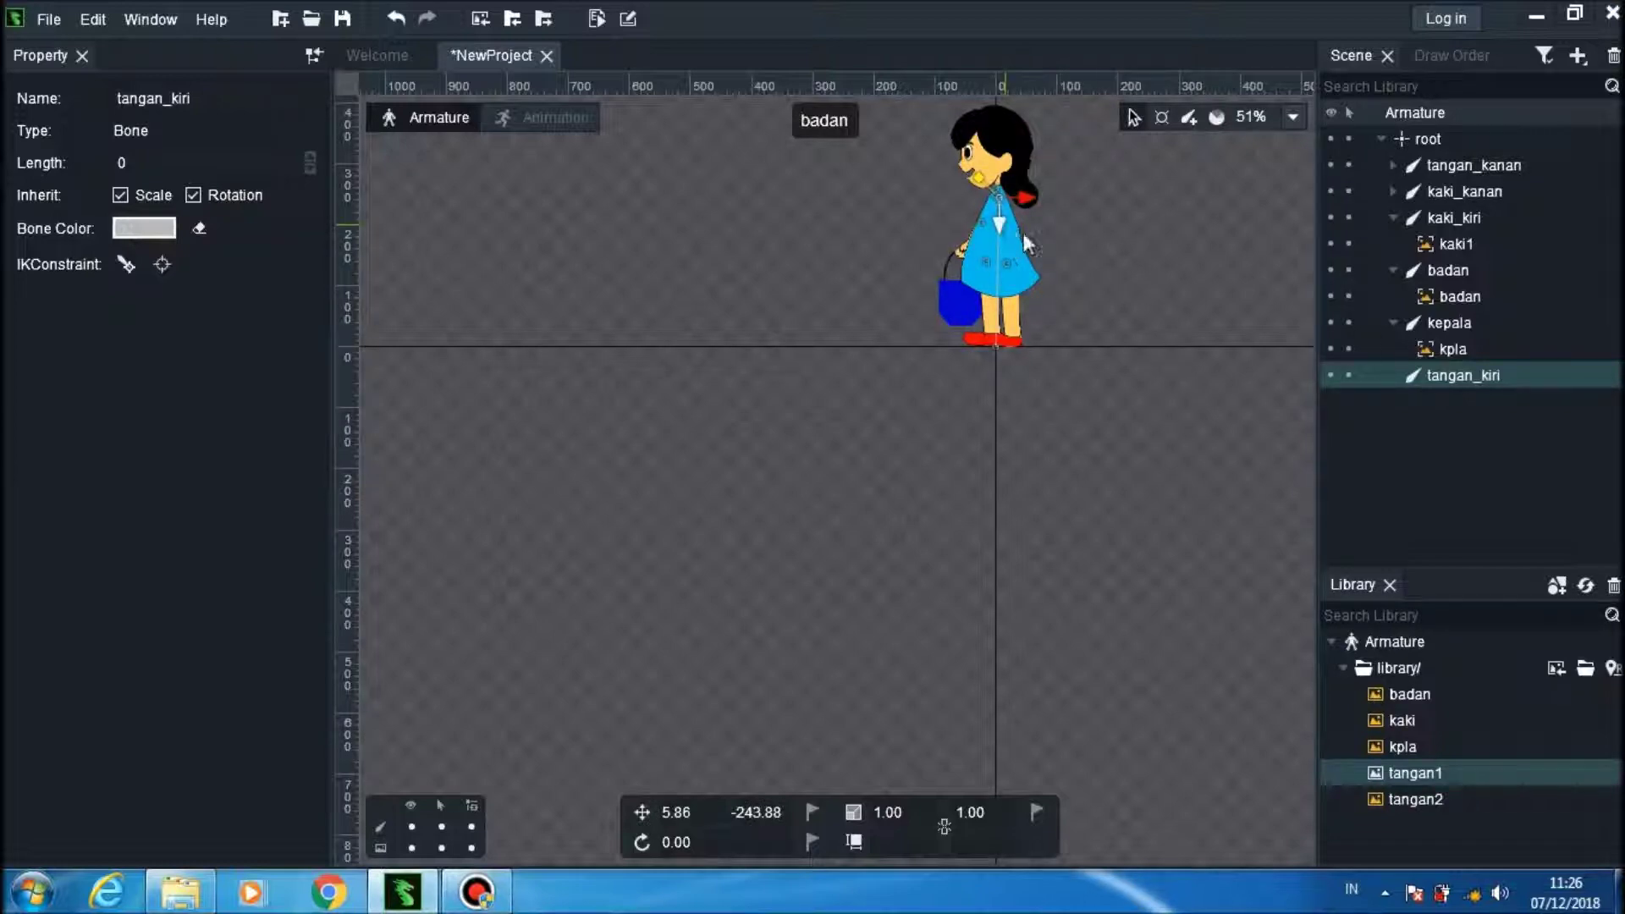
Step: Add the tangan1 image to the tangan_kiri bone and offset the image to about X -30, Y 49
left_click_drag(1408, 770, 1438, 376)
left_click_drag(1000, 246, 1017, 243)
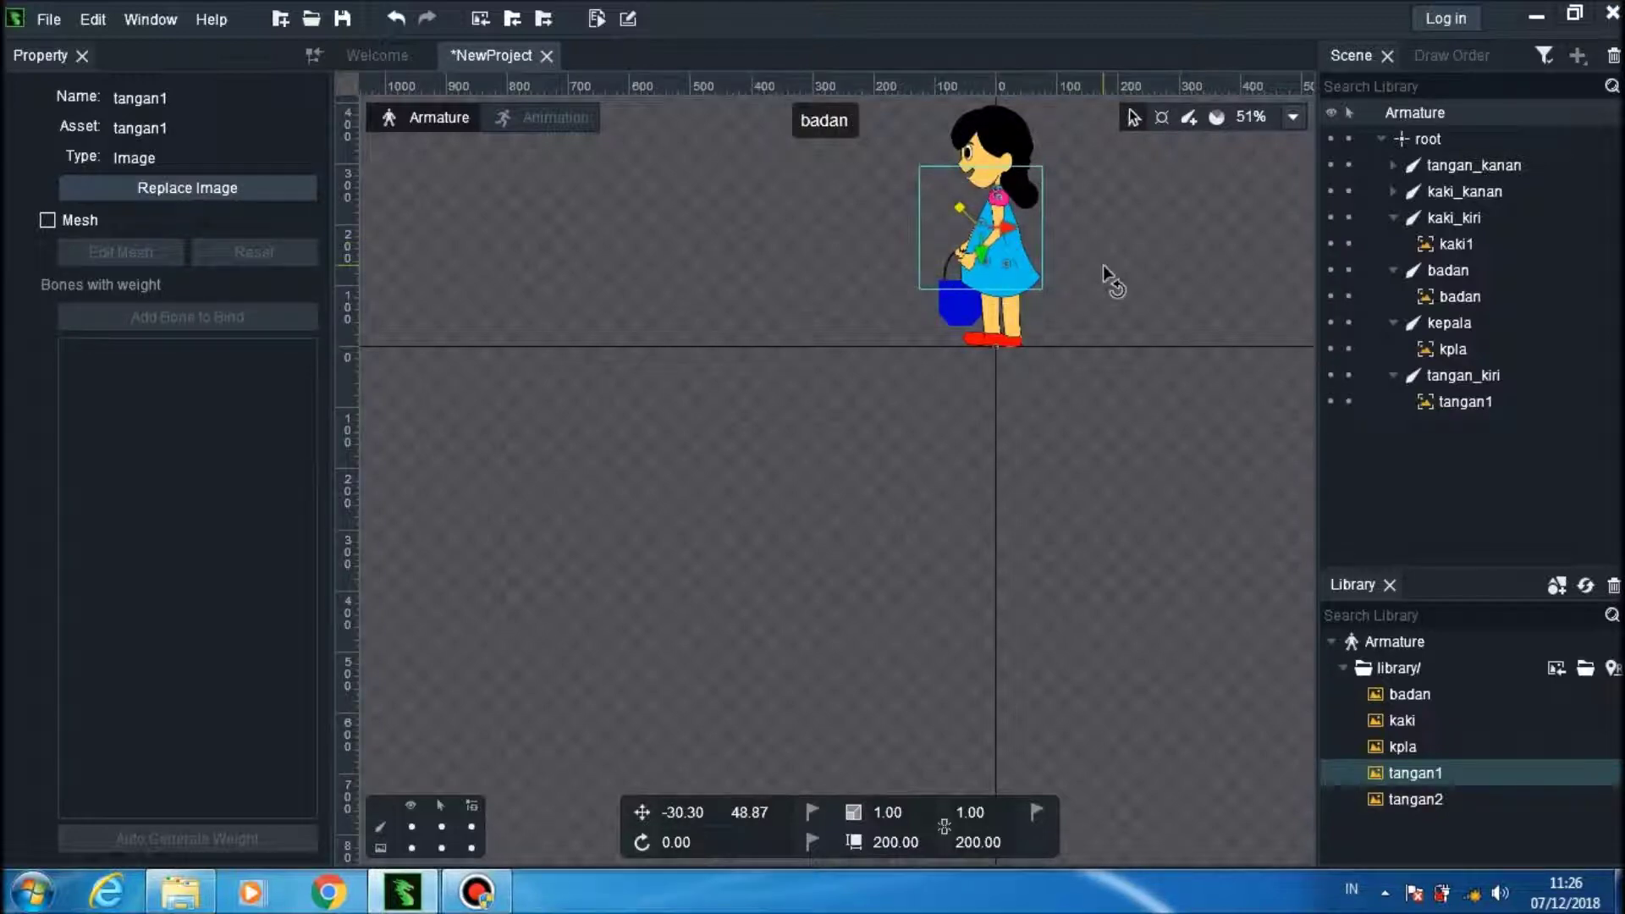
Step: Collapse the badan bone in the scene tree and lock it
left_click_drag(1416, 273, 1362, 267)
left_click(1349, 270)
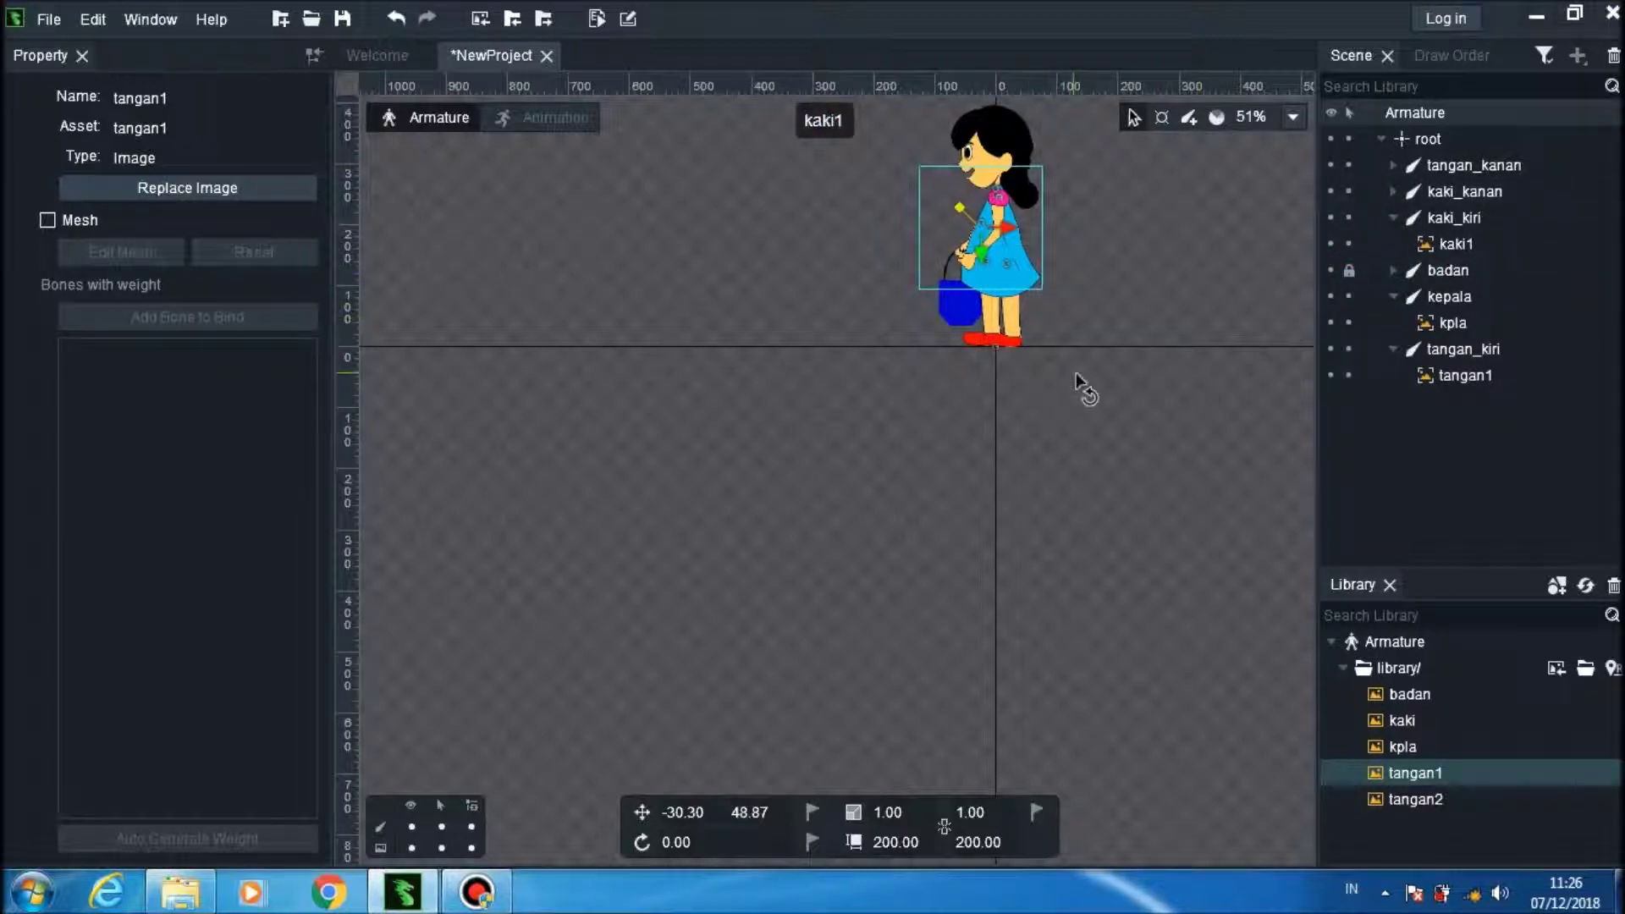
Step: Switch the finished girl armature from armature mode to animation mode
scroll(1070, 374, "down", 3)
scroll(1059, 369, "up", 2)
scroll(1059, 373, "down", 1)
scroll(1059, 373, "down", 1)
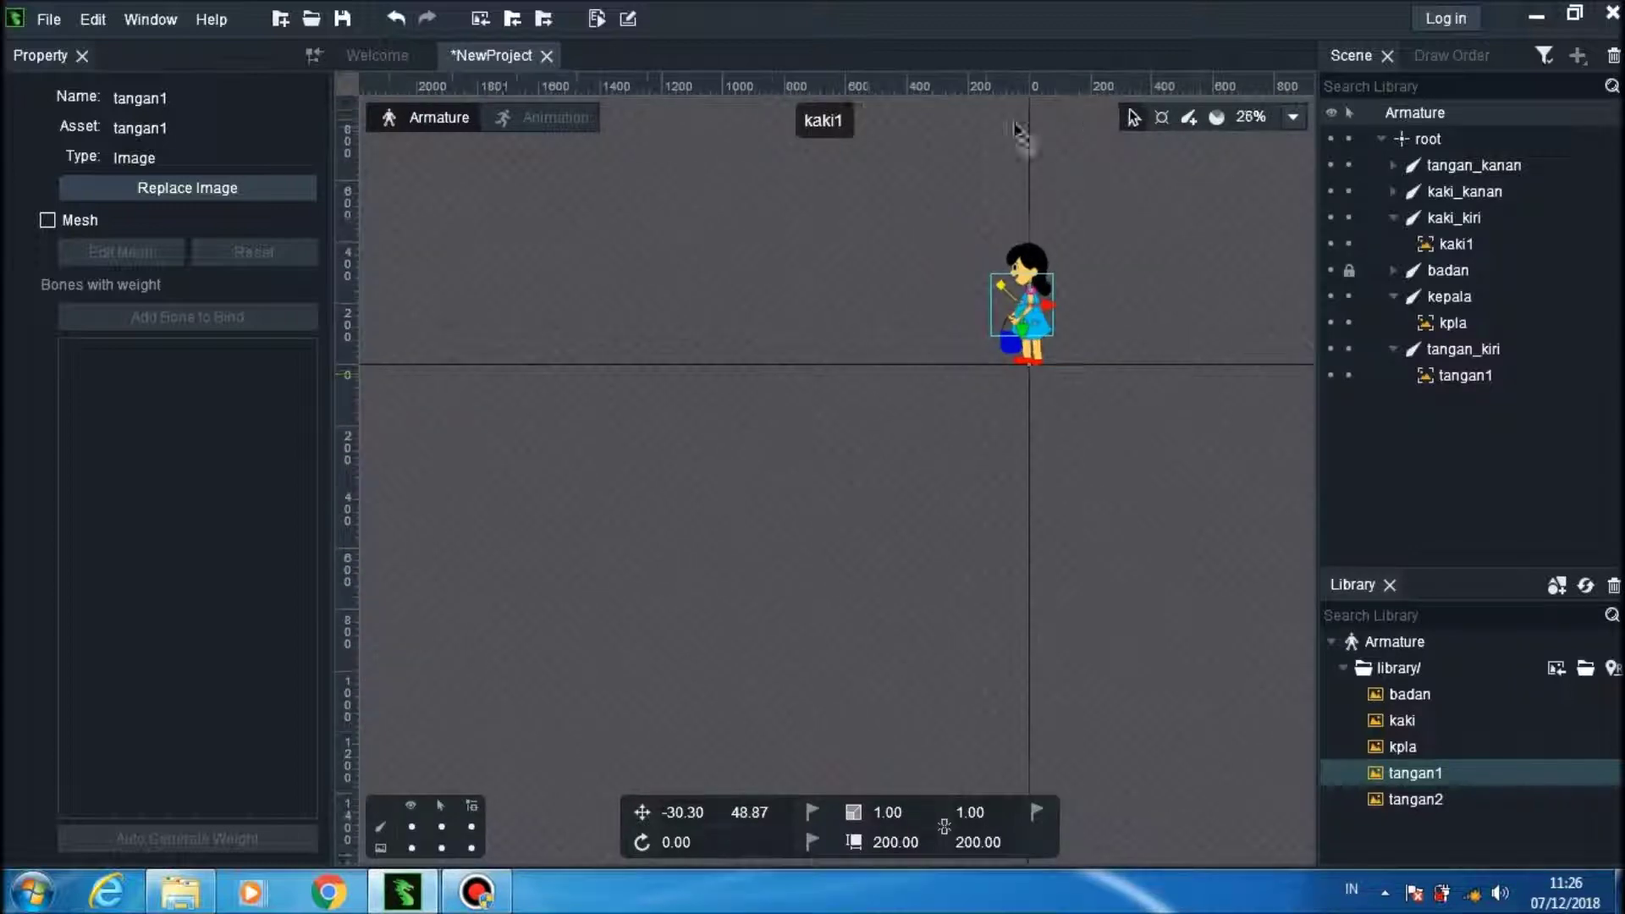
left_click(577, 115)
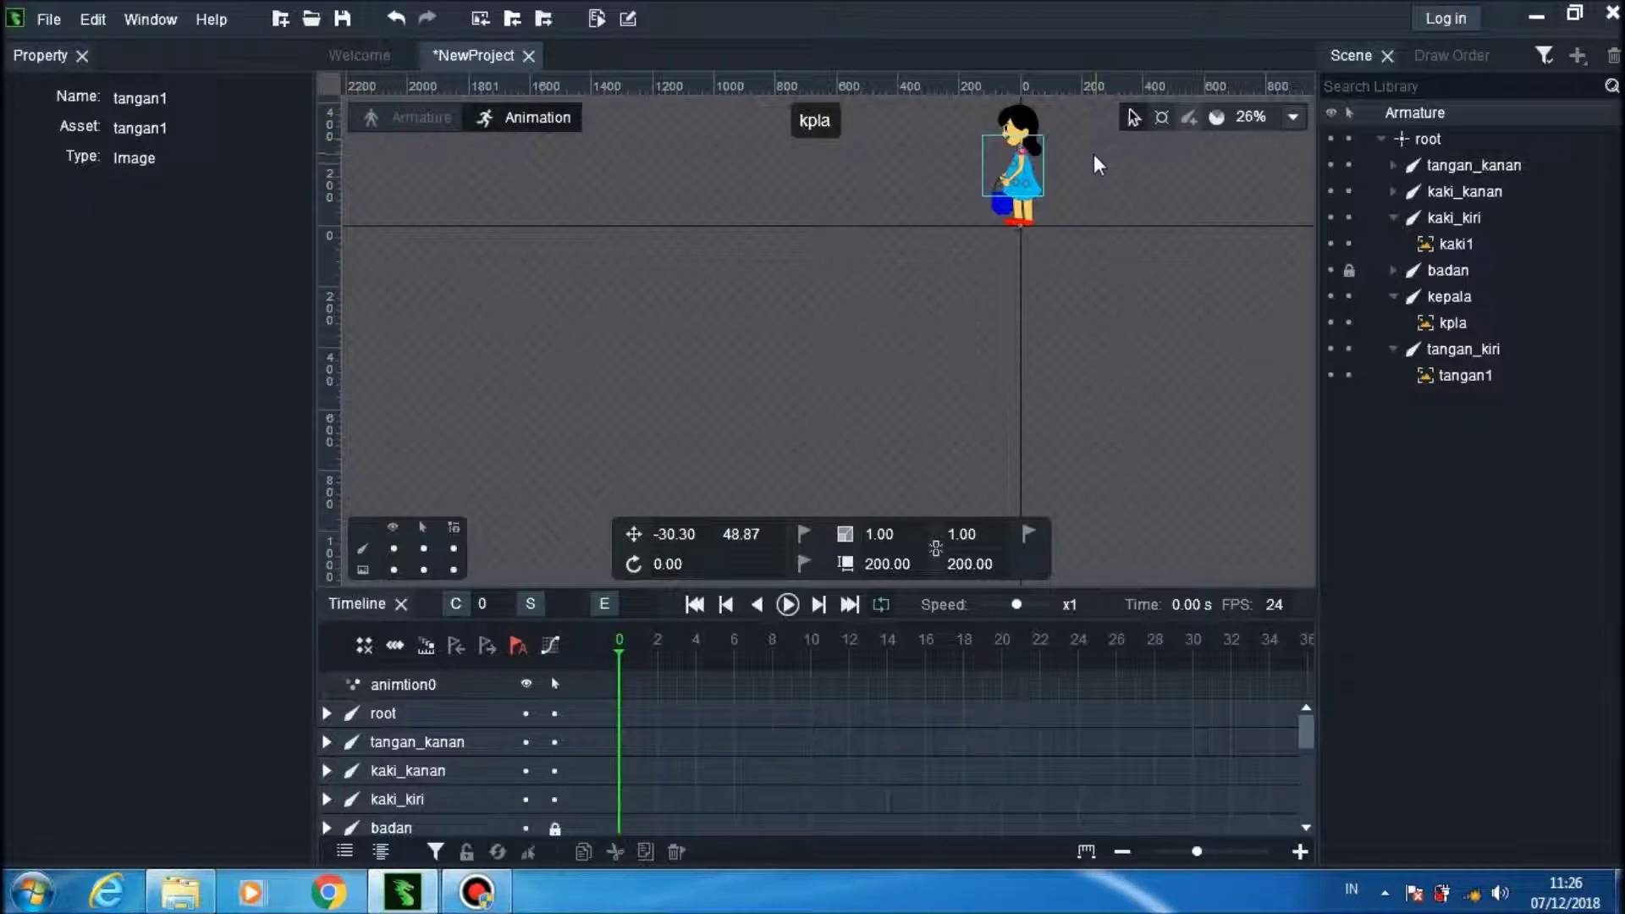
Step: At frame 2, rotate the kaki_kiri bone to about -13.5° with the Pose tool so the leg swings backward
scroll(1101, 148, "up", 2)
left_click(1293, 122)
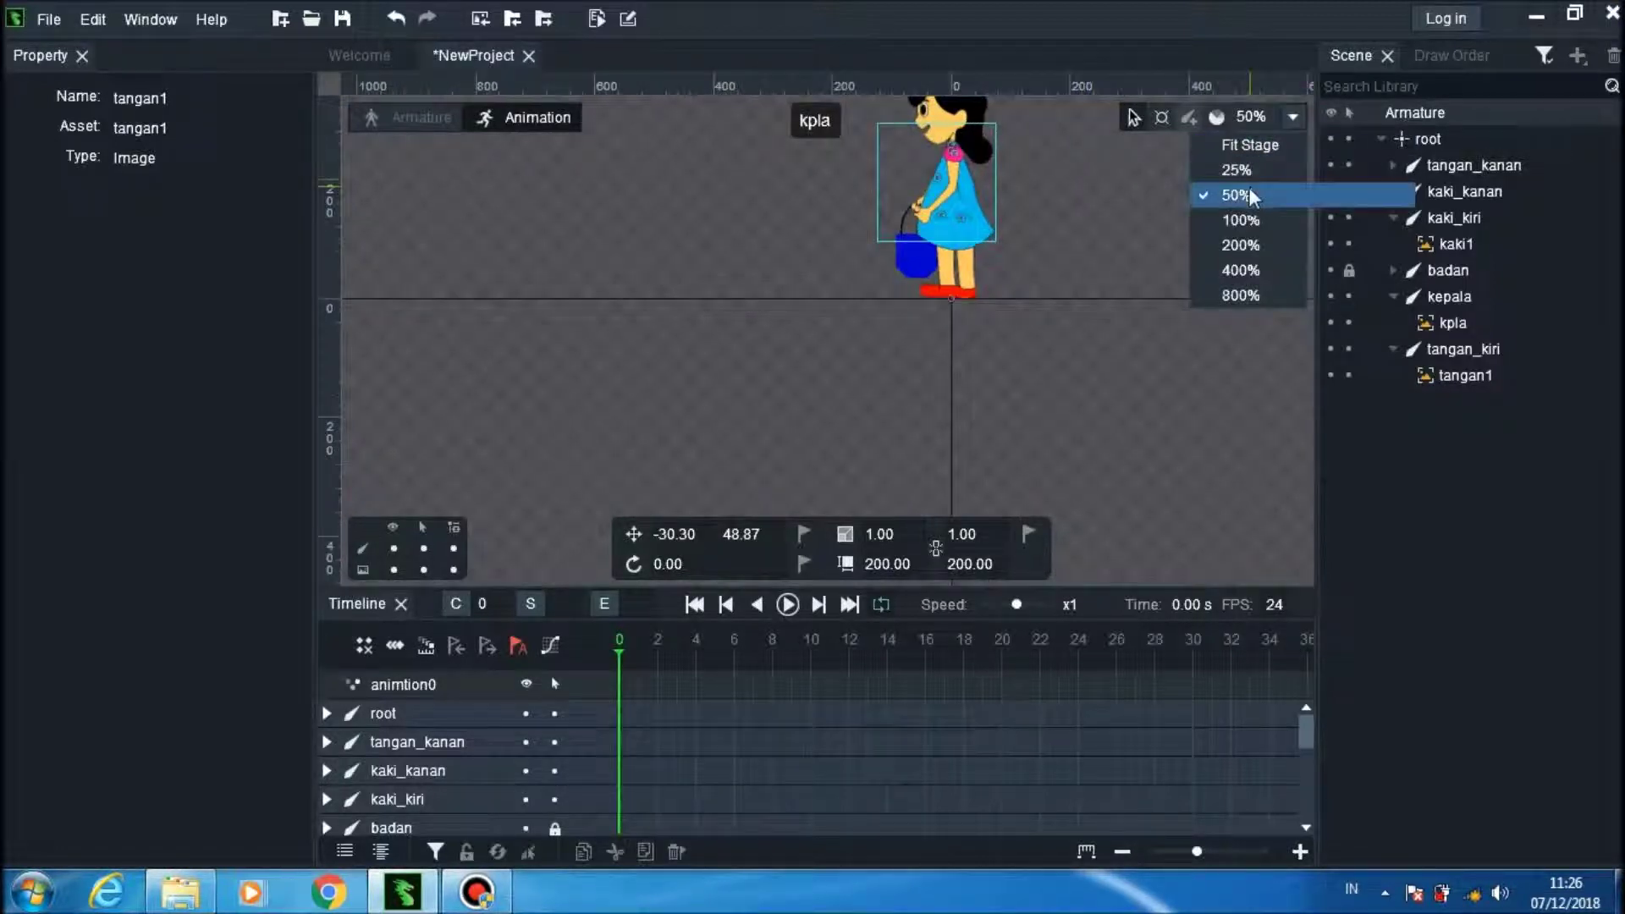
left_click(1244, 194)
left_click(1293, 117)
left_click(1251, 219)
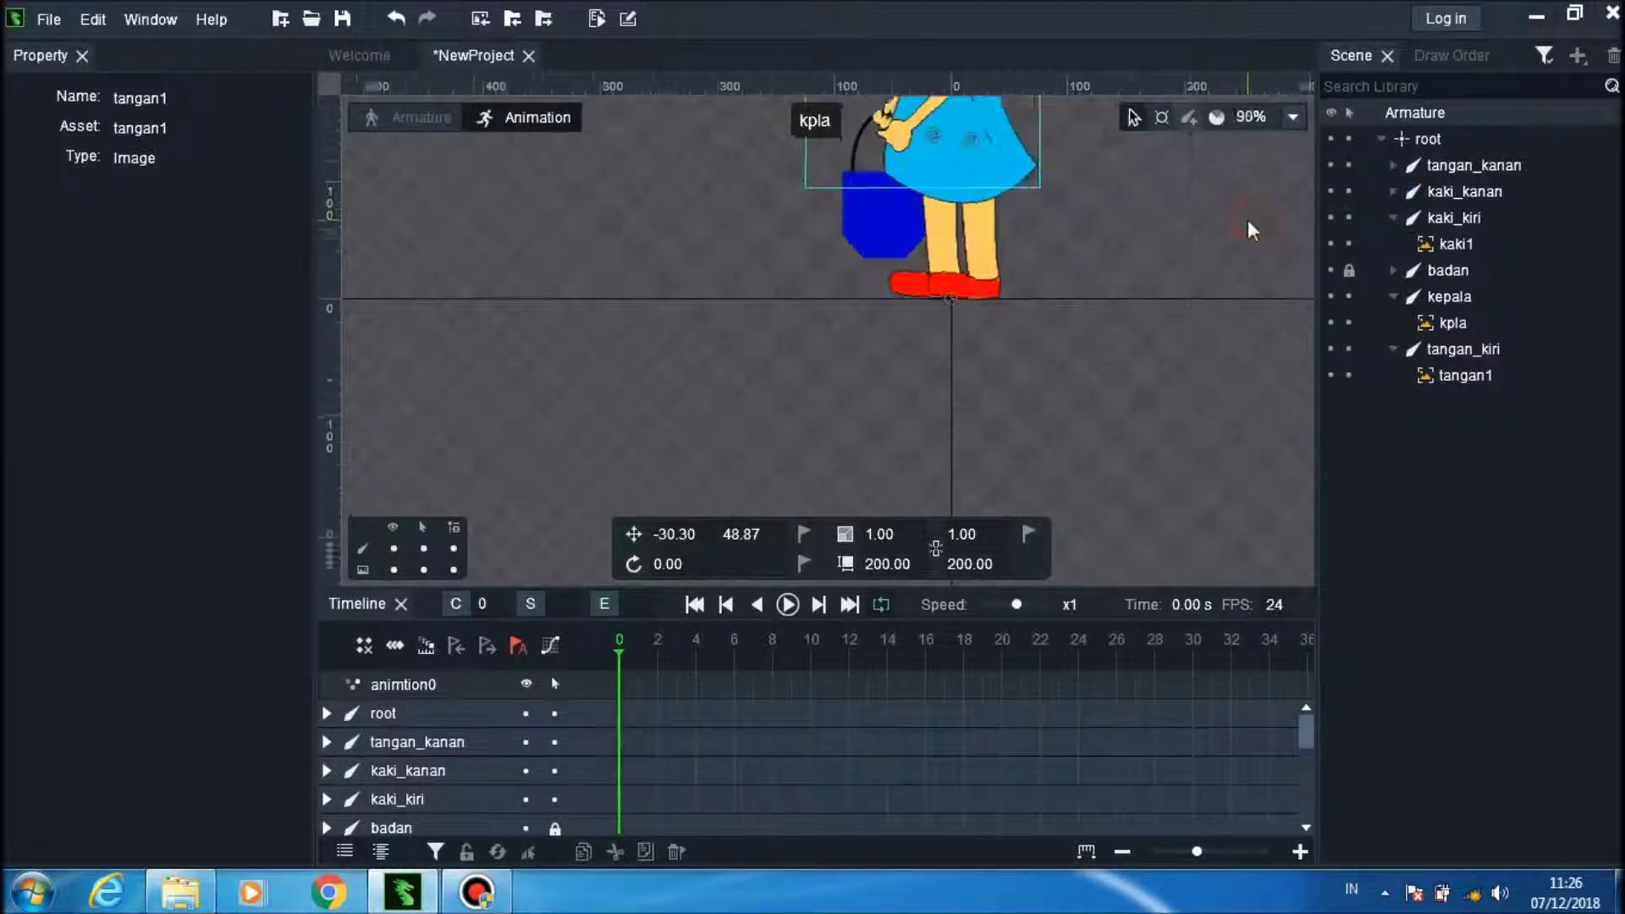
left_click(1294, 118)
left_click(1237, 169)
left_click(1293, 118)
left_click(1243, 146)
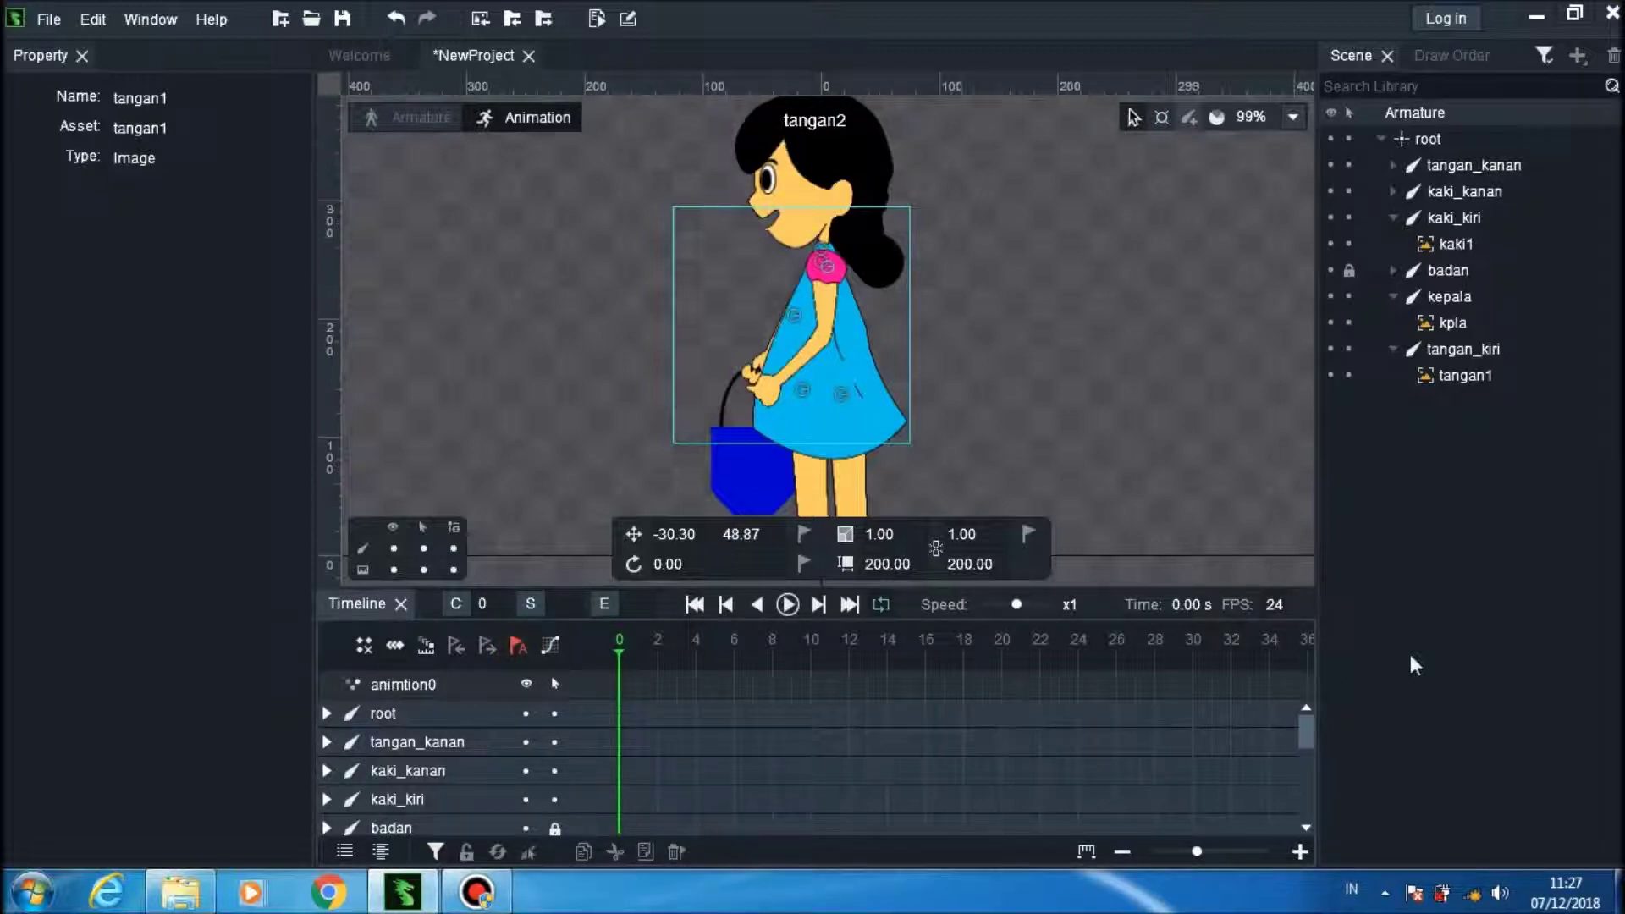
left_click(385, 714)
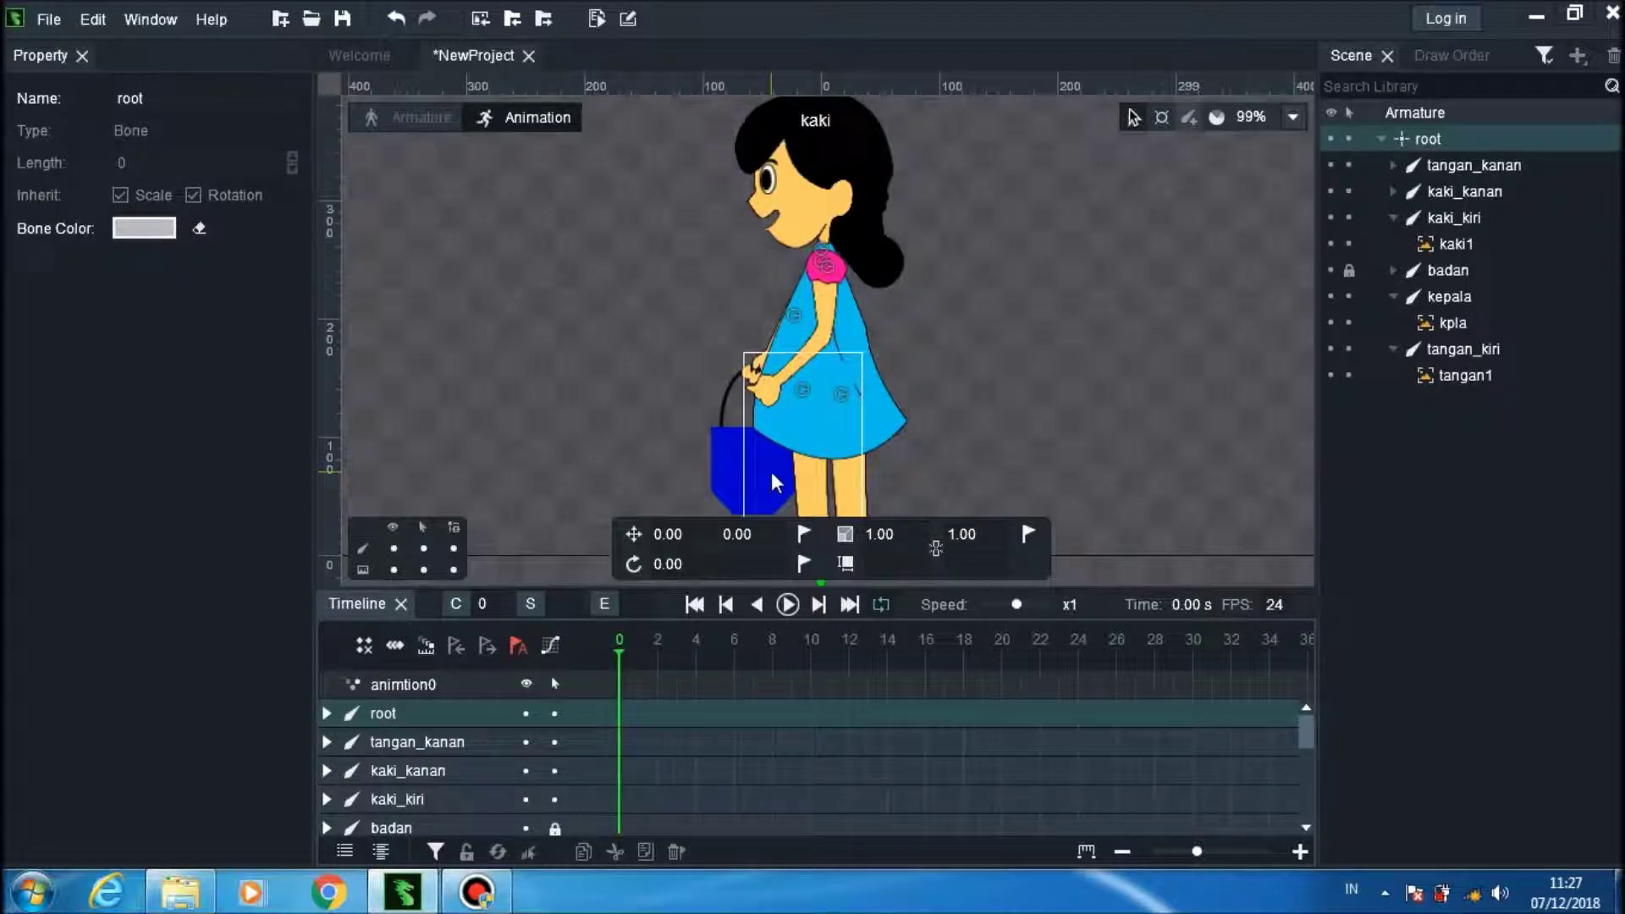
left_click_drag(616, 653, 658, 652)
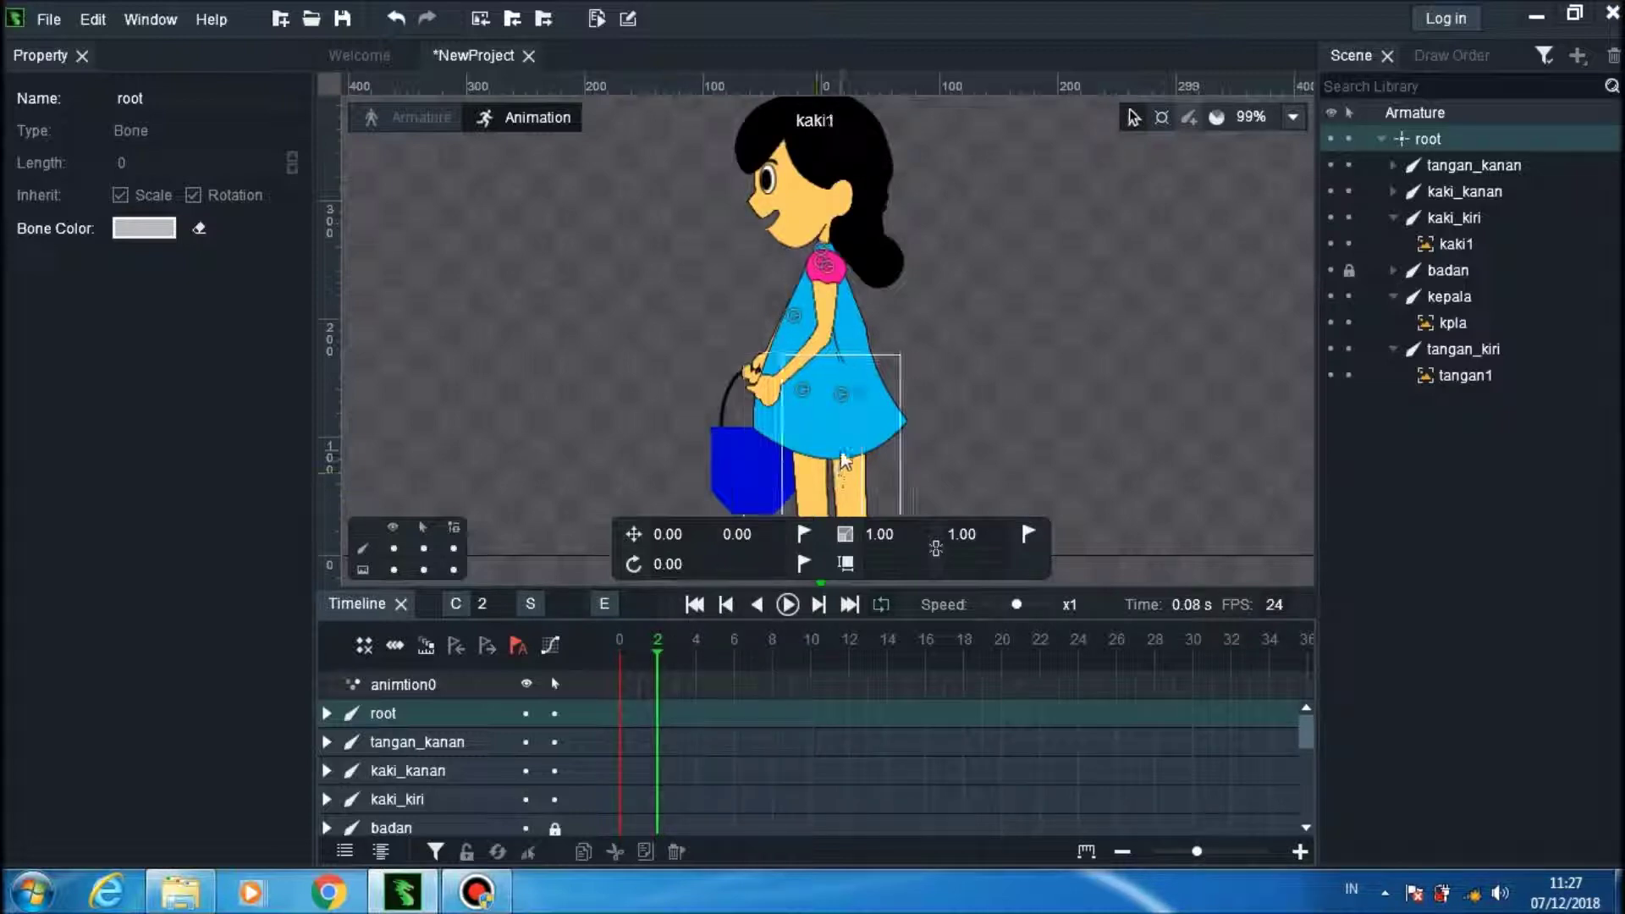
left_click(845, 396)
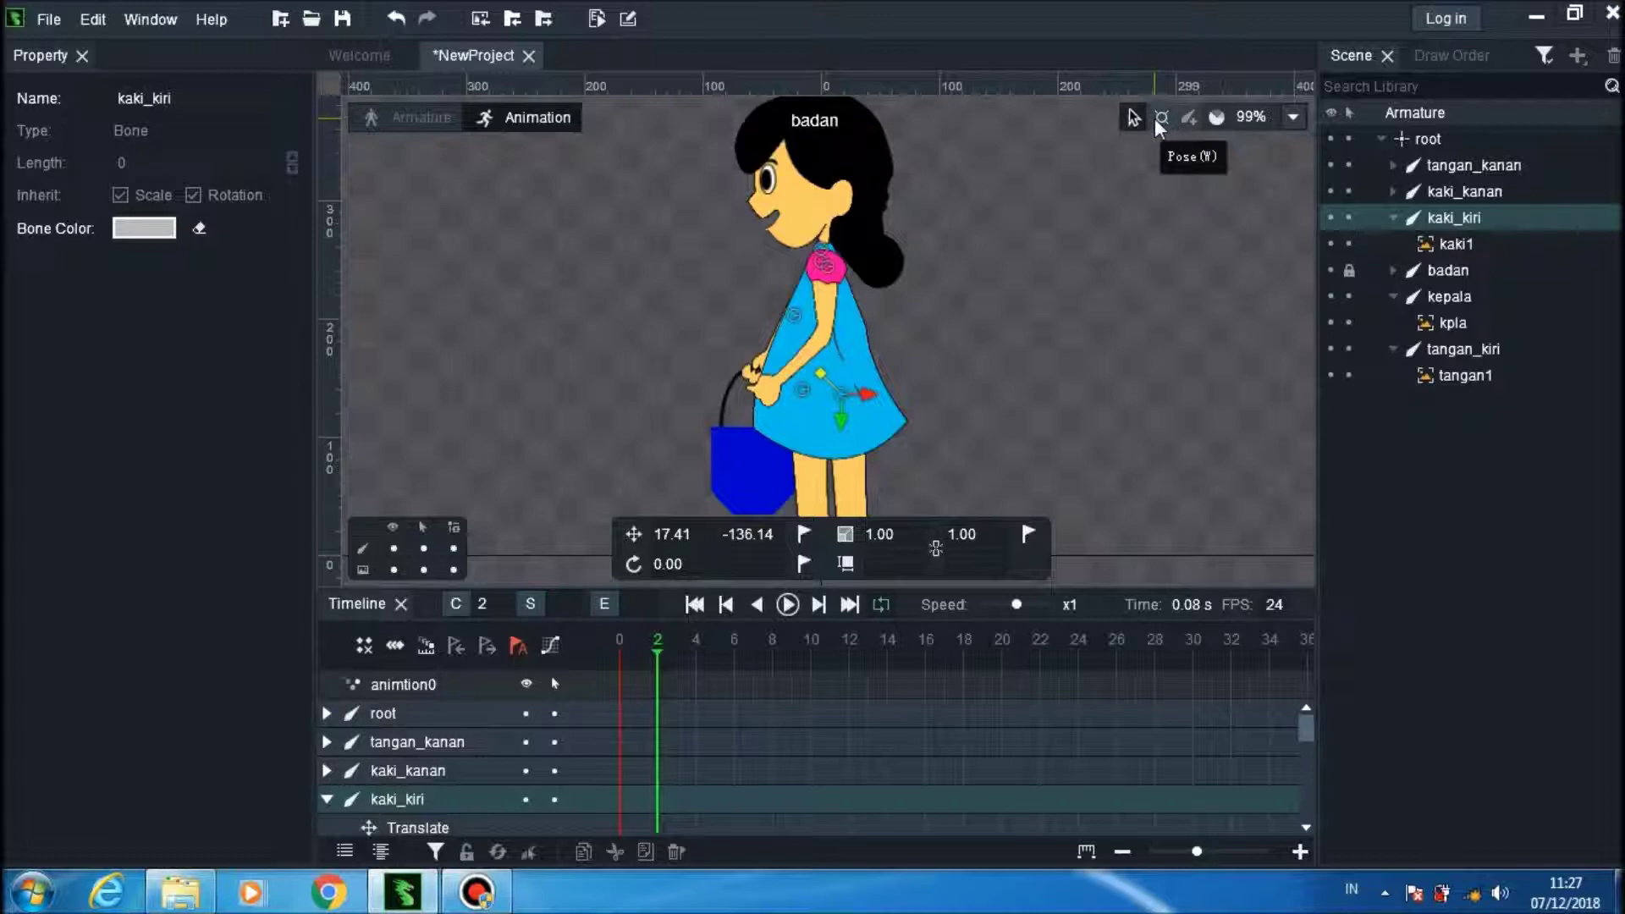
left_click(1158, 118)
left_click_drag(842, 394, 903, 385)
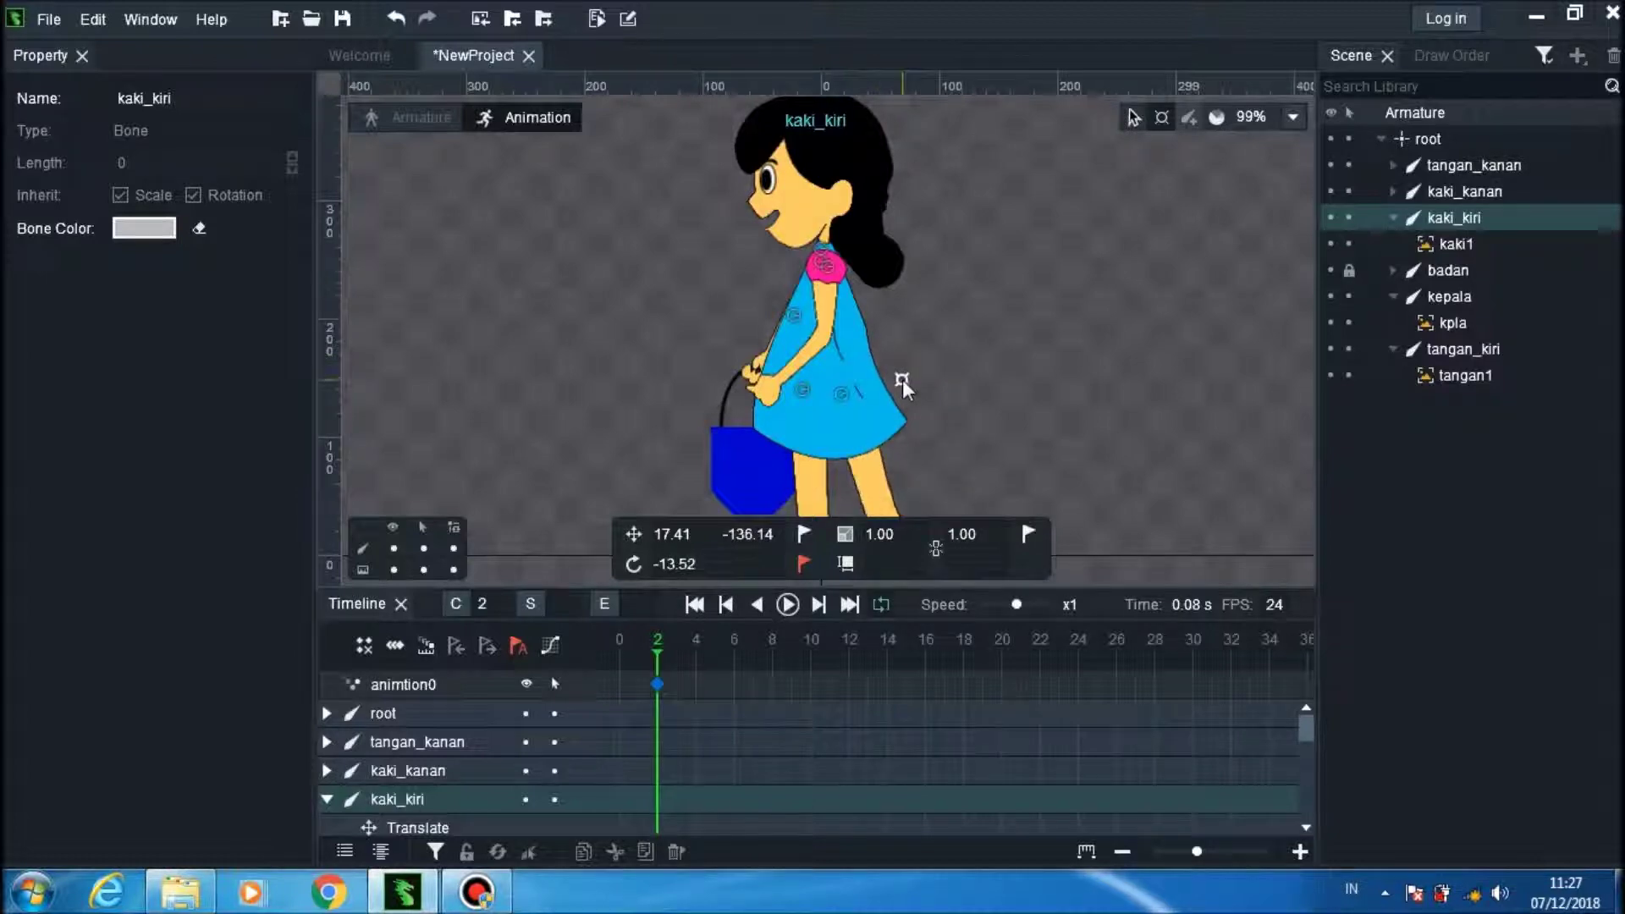
Step: Rotate the kaki_kanan bone to about 17° at frame 2 so the leg swings forward
left_click(804, 389)
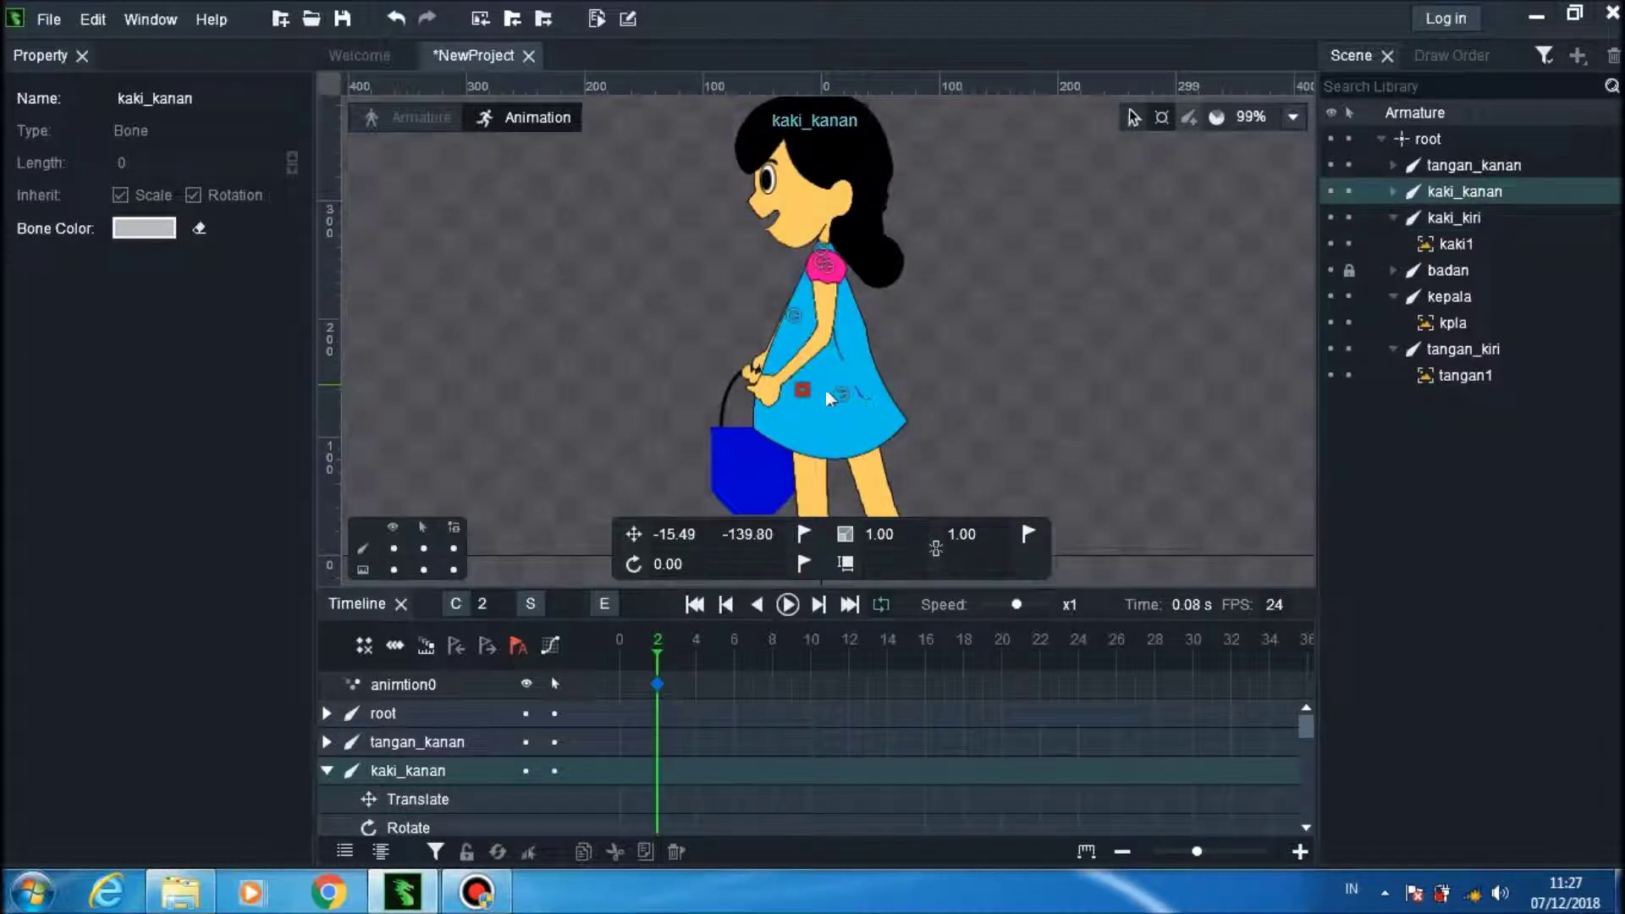
left_click_drag(845, 395, 908, 428)
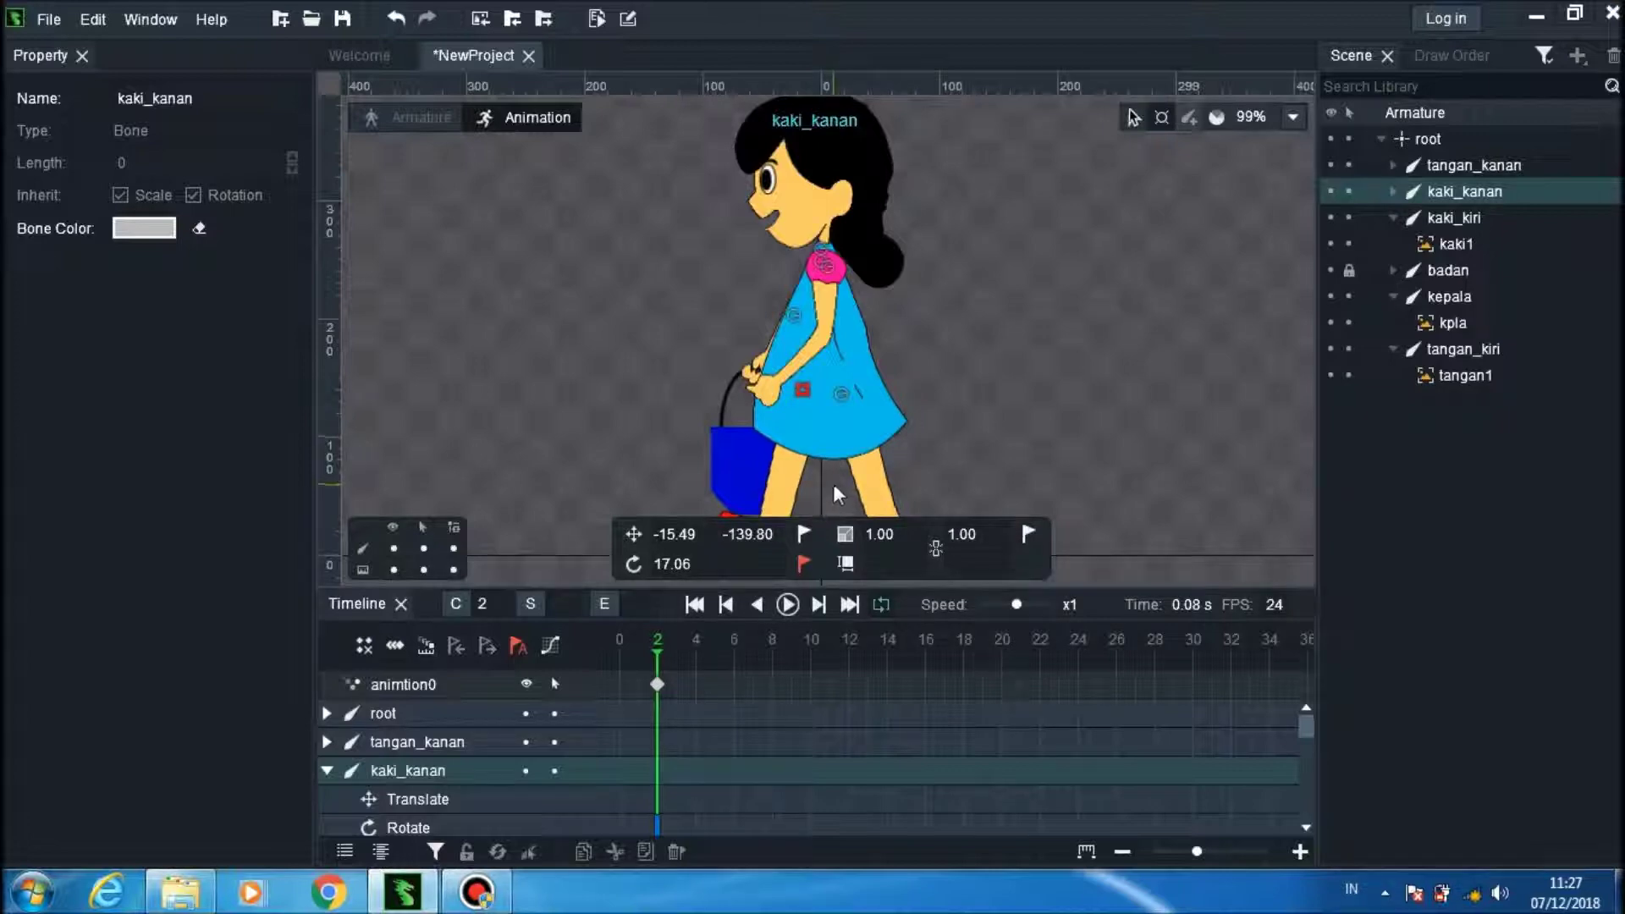
scroll(1044, 301, "down", 2)
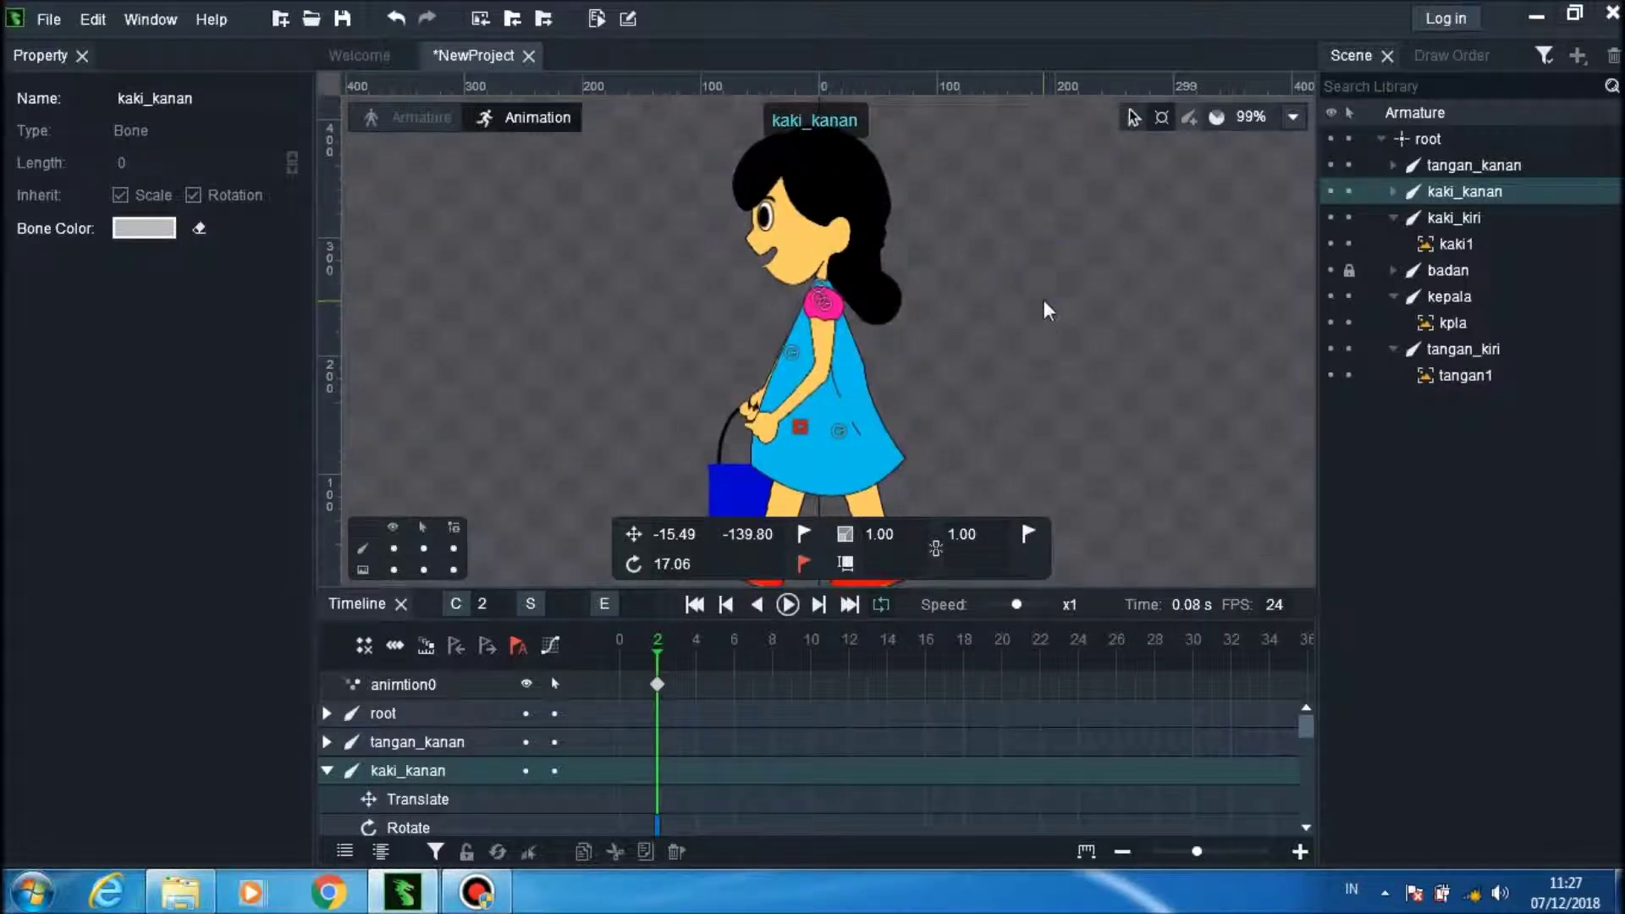
left_click_drag(1059, 213, 1054, 270)
scroll(1050, 271, "down", 3)
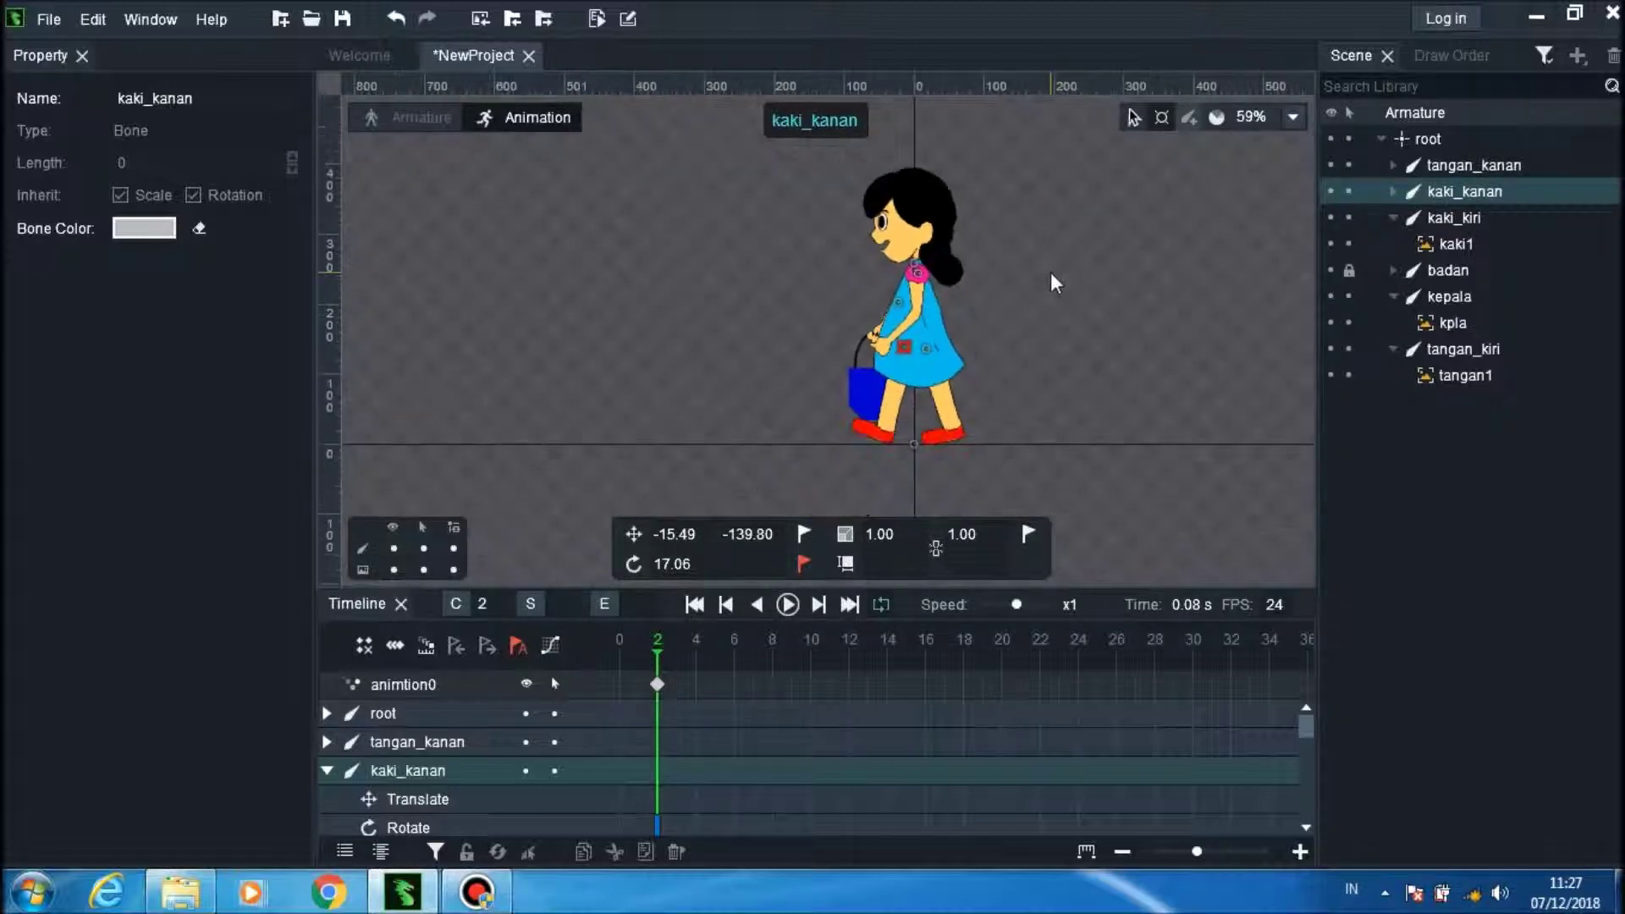
scroll(1024, 287, "up", 1)
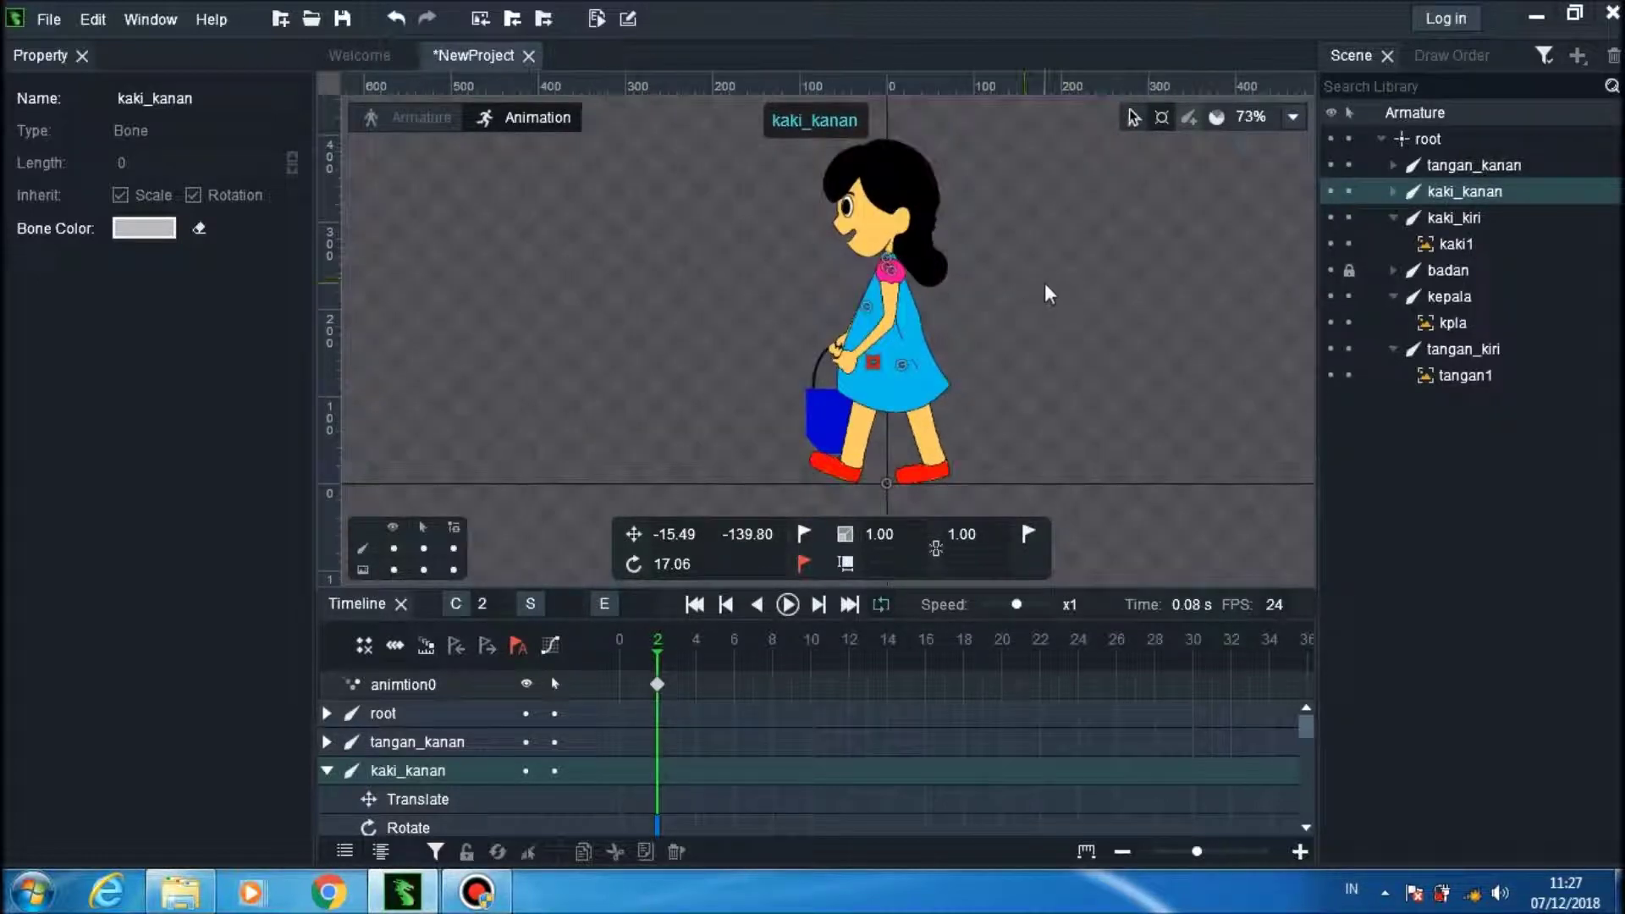
Step: Rotate the tangan_kiri bone to about 31° at frame 2 so the arm reaches forward
left_click(894, 276)
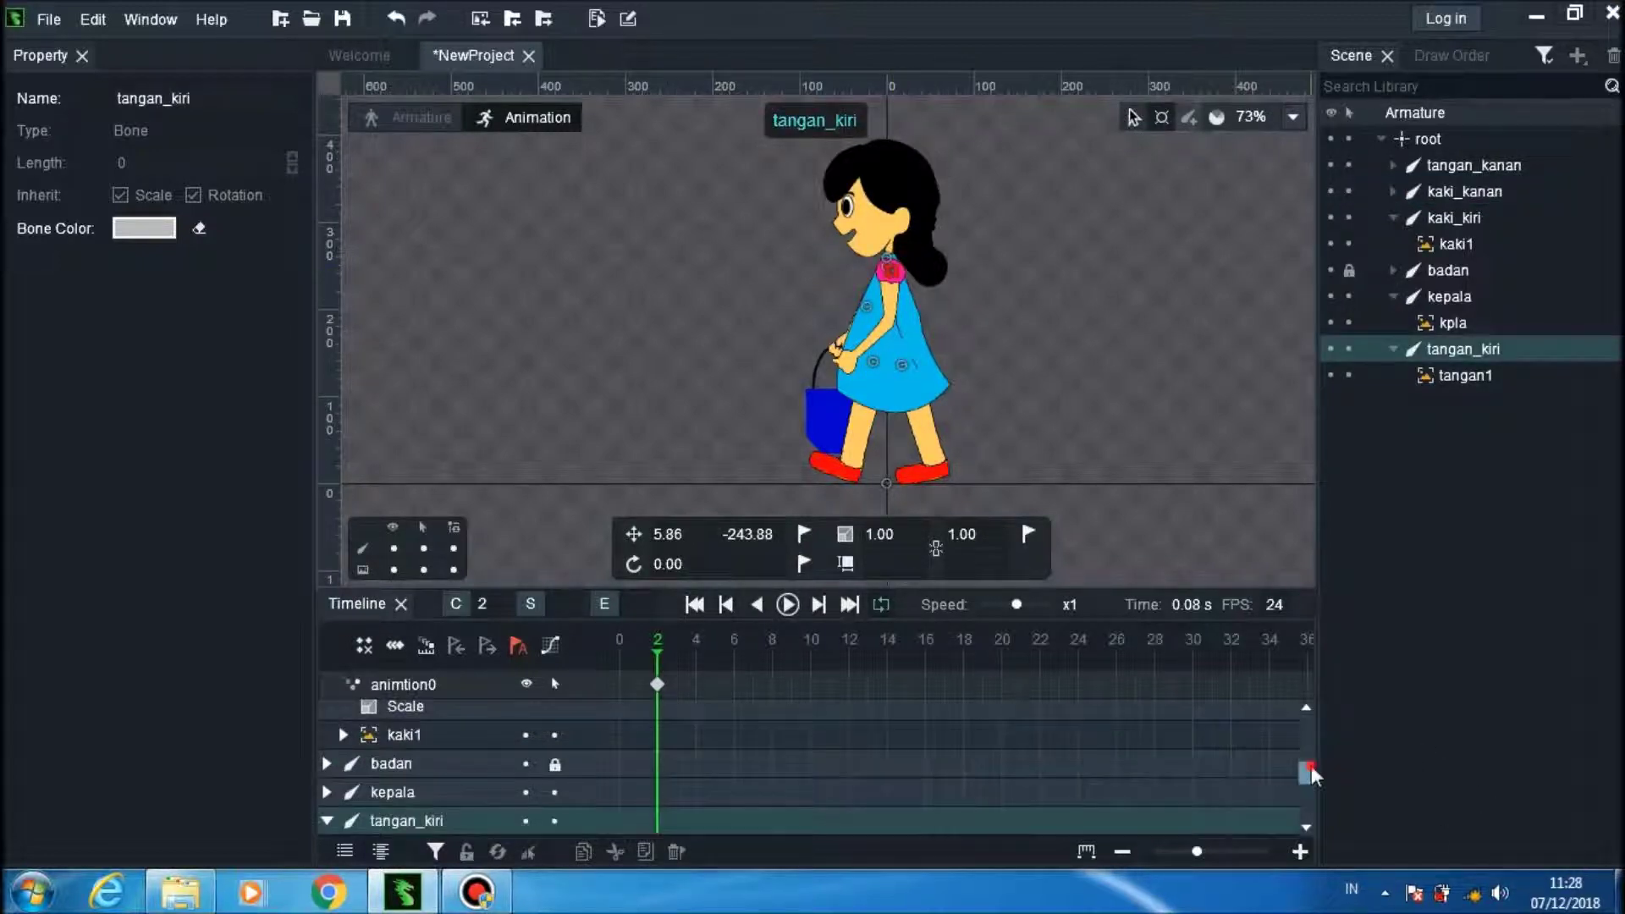
scroll(1306, 769, "up", 3)
left_click(363, 713)
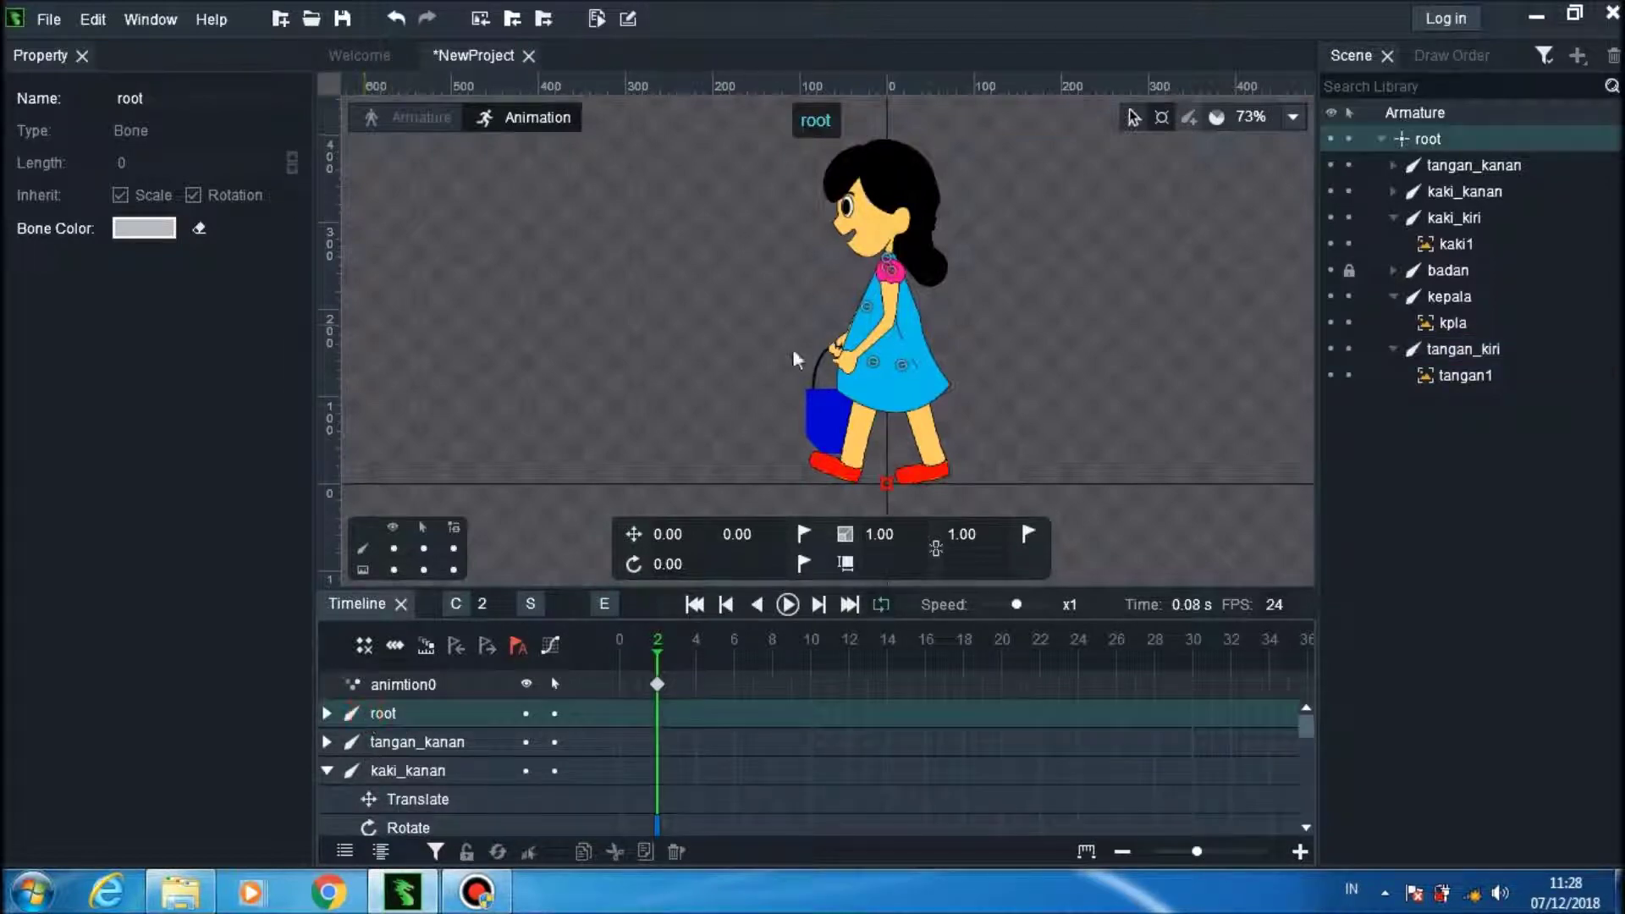
left_click(892, 274)
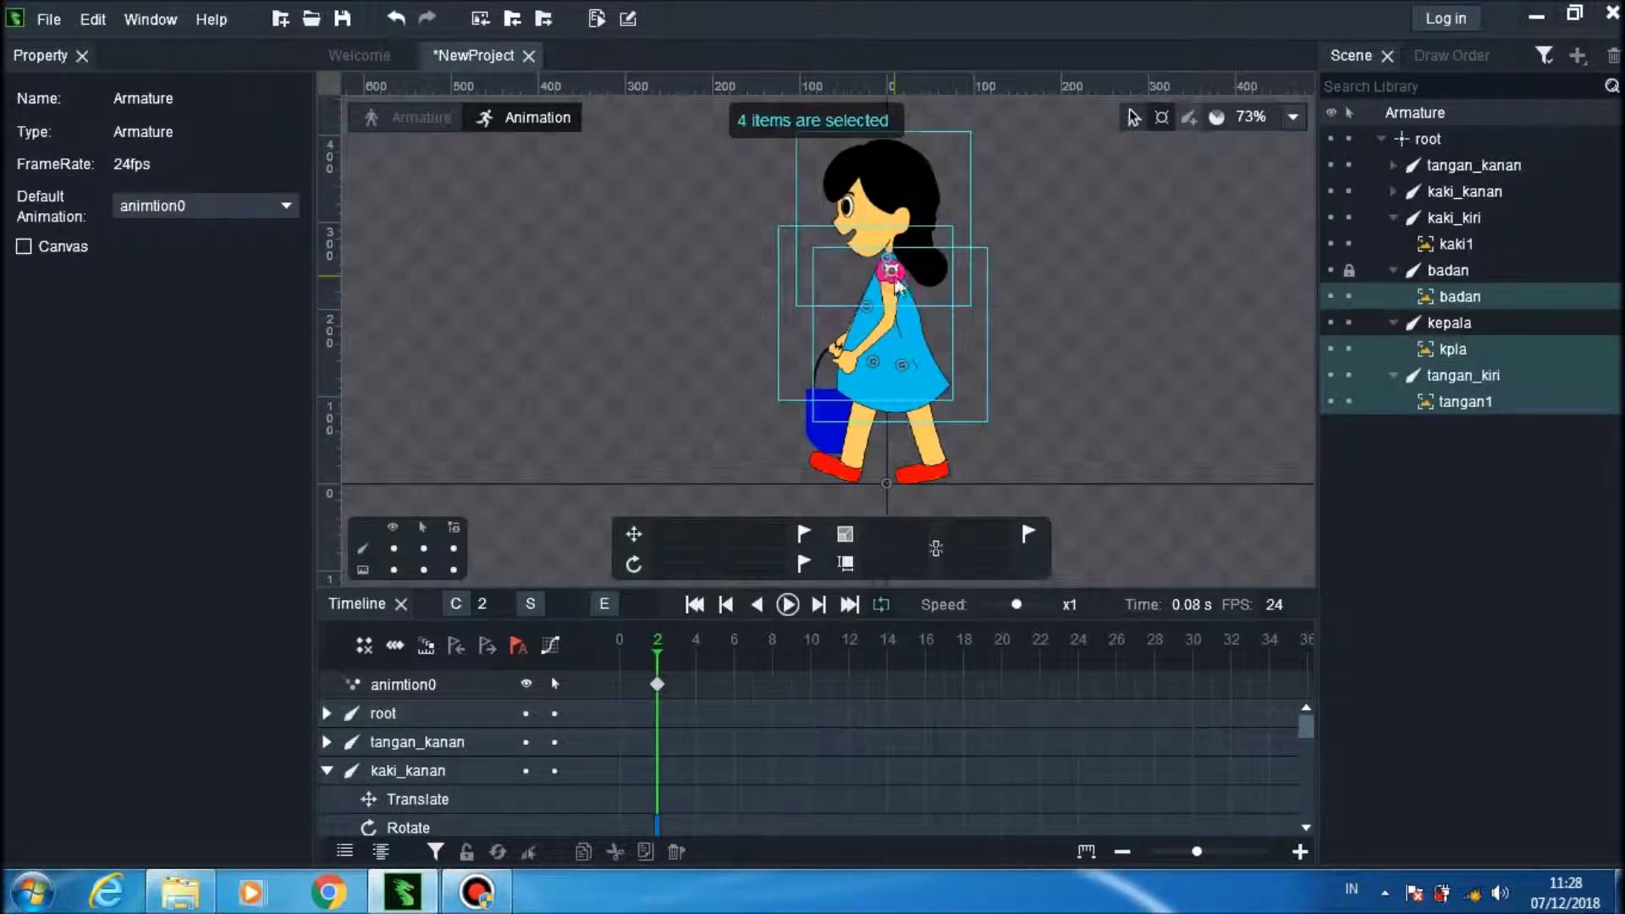
mouse_move(897, 284)
left_mouse_down()
mouse_move(924, 279)
mouse_move(921, 296)
left_mouse_up()
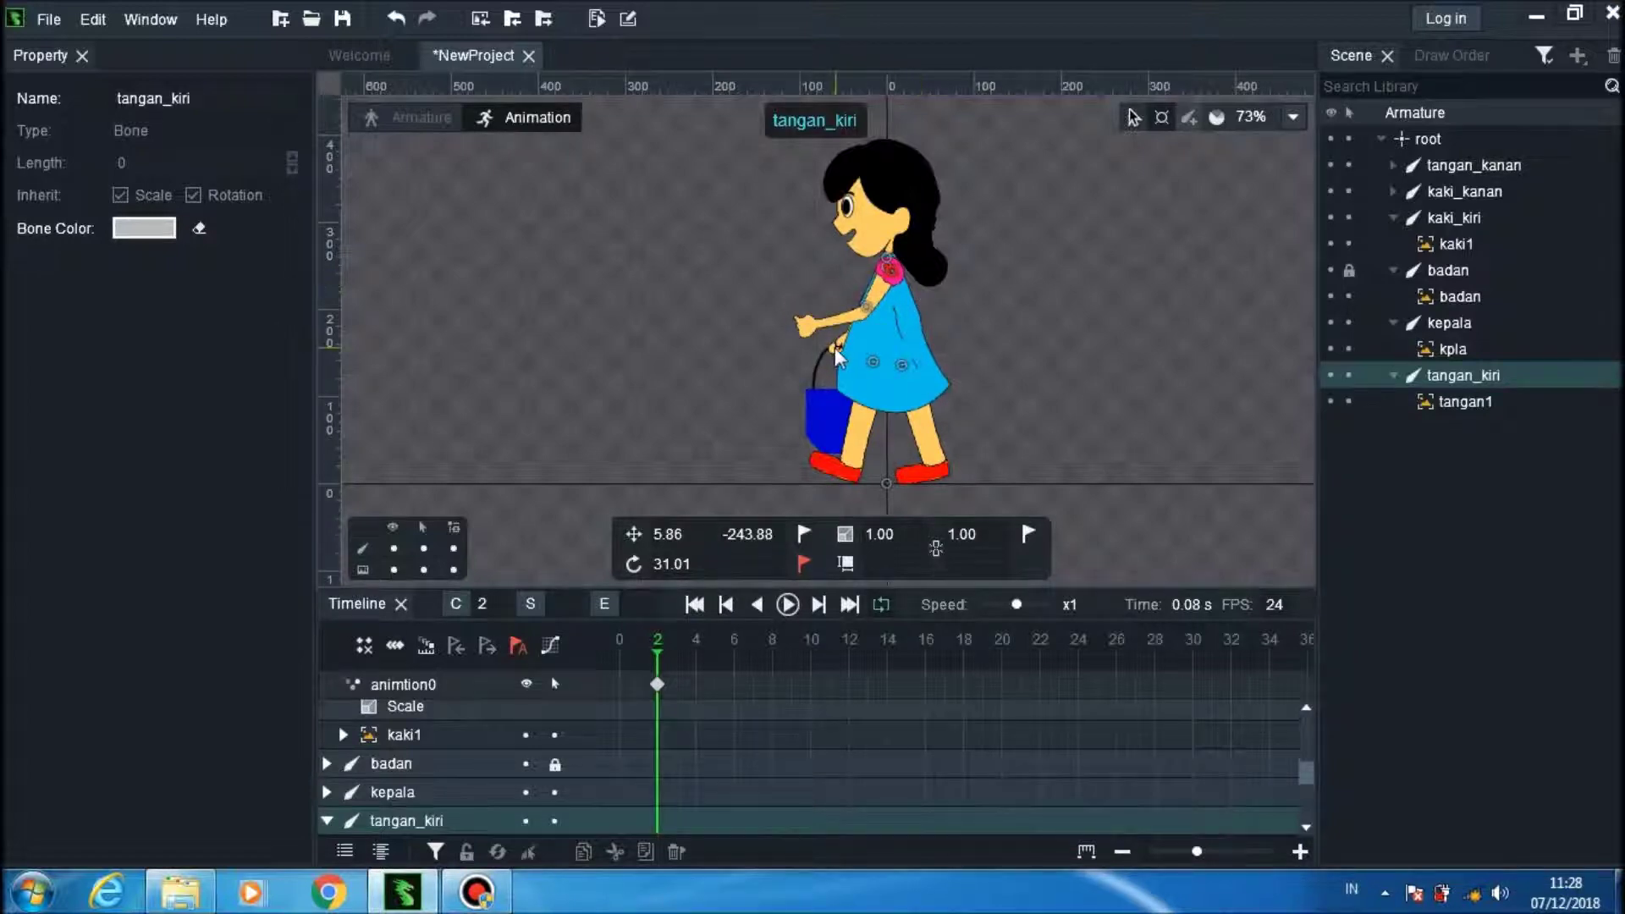
Step: At frame 2, move the tangan_kanan bone to about X 33, Y -212 and rotate it to about -41°, swinging the bag behind the body
left_click(865, 315)
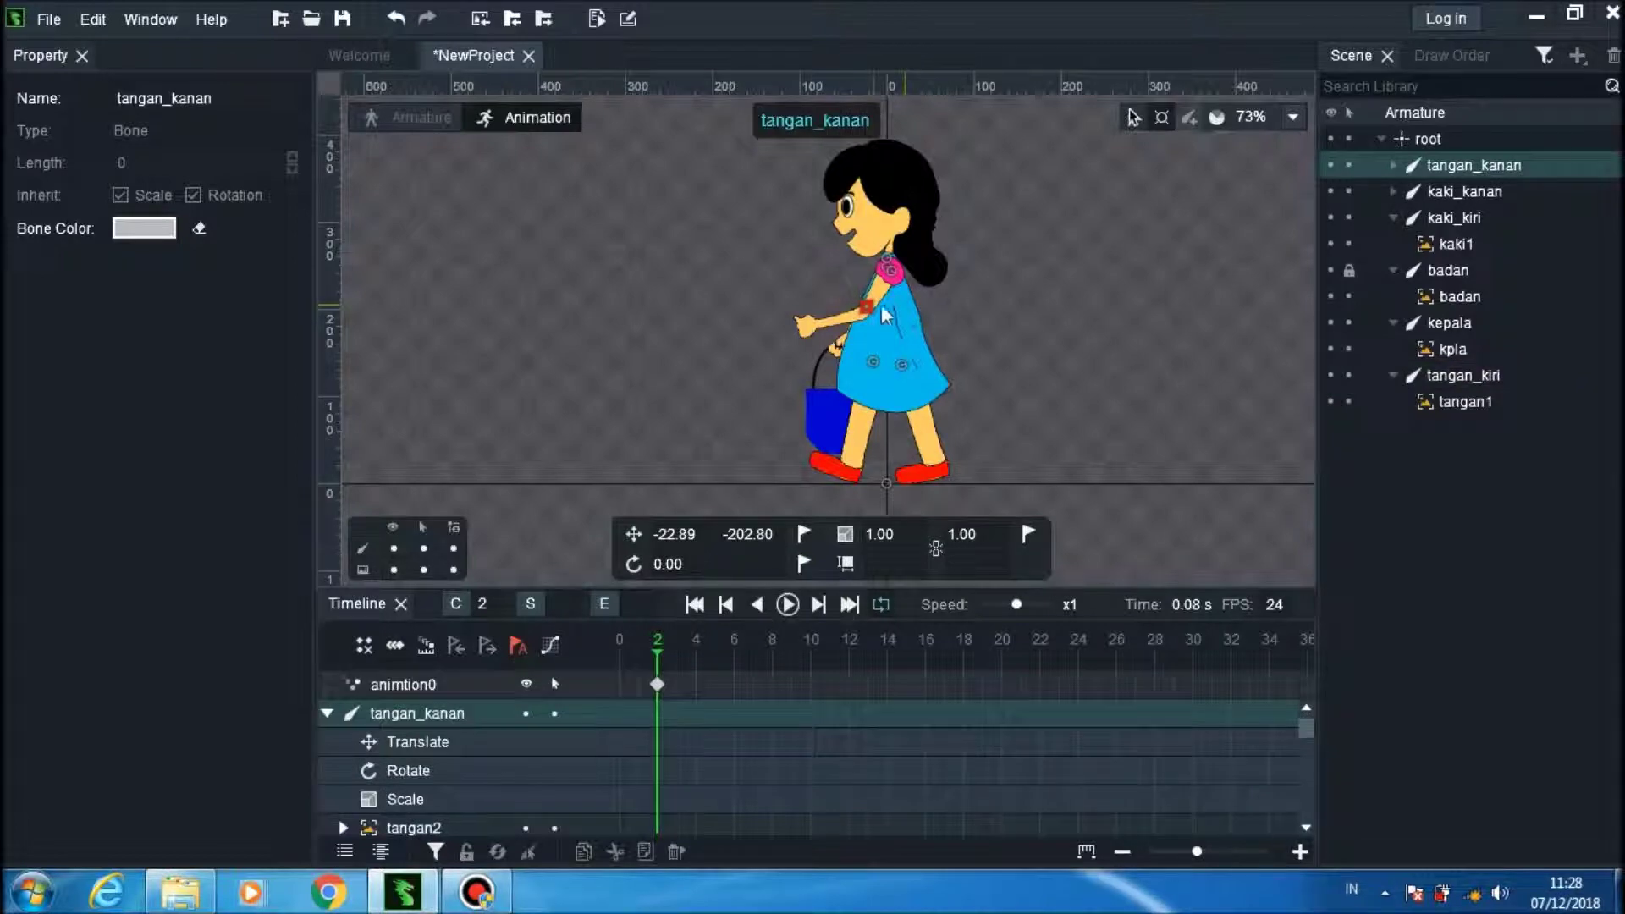
left_click(1134, 117)
left_click_drag(911, 323, 957, 318)
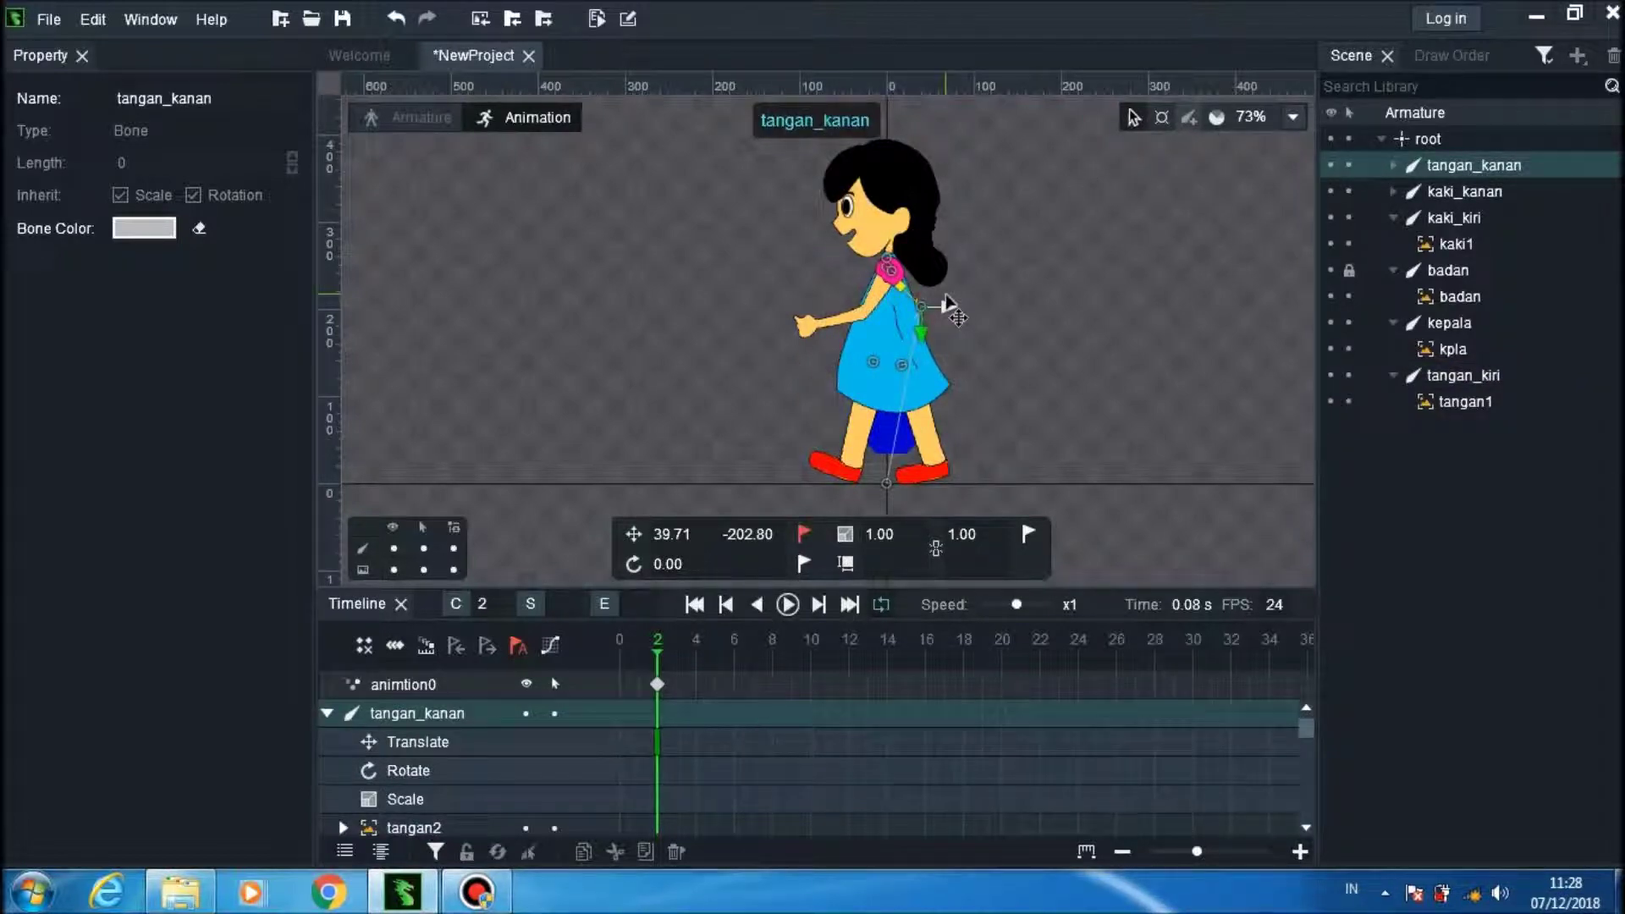
left_click(1165, 120)
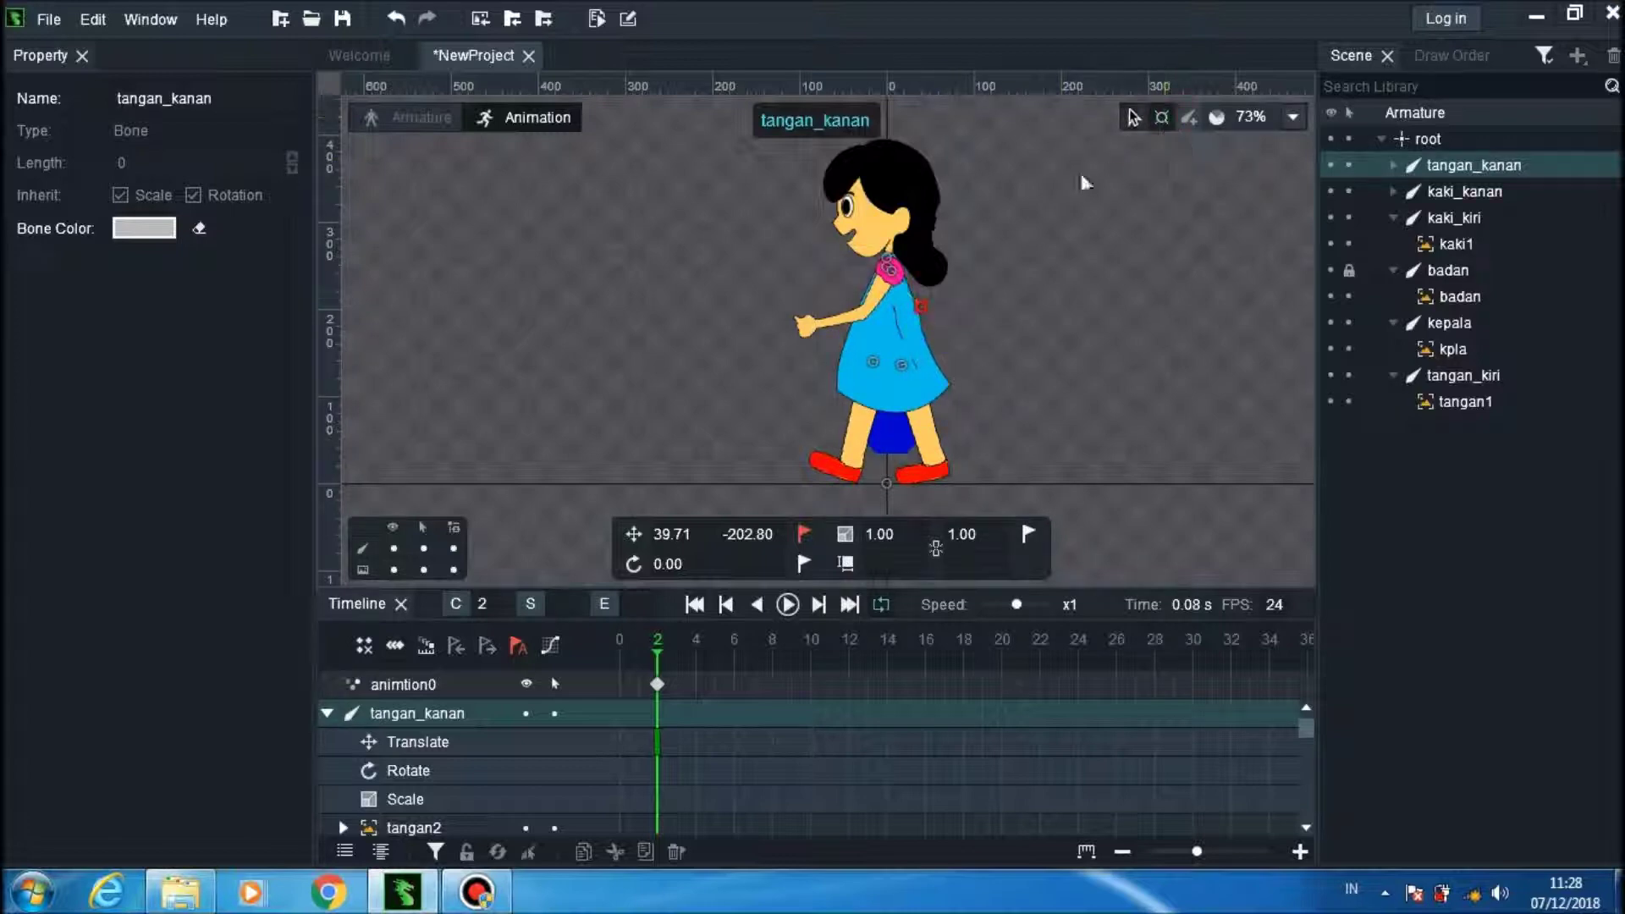
left_click(926, 308)
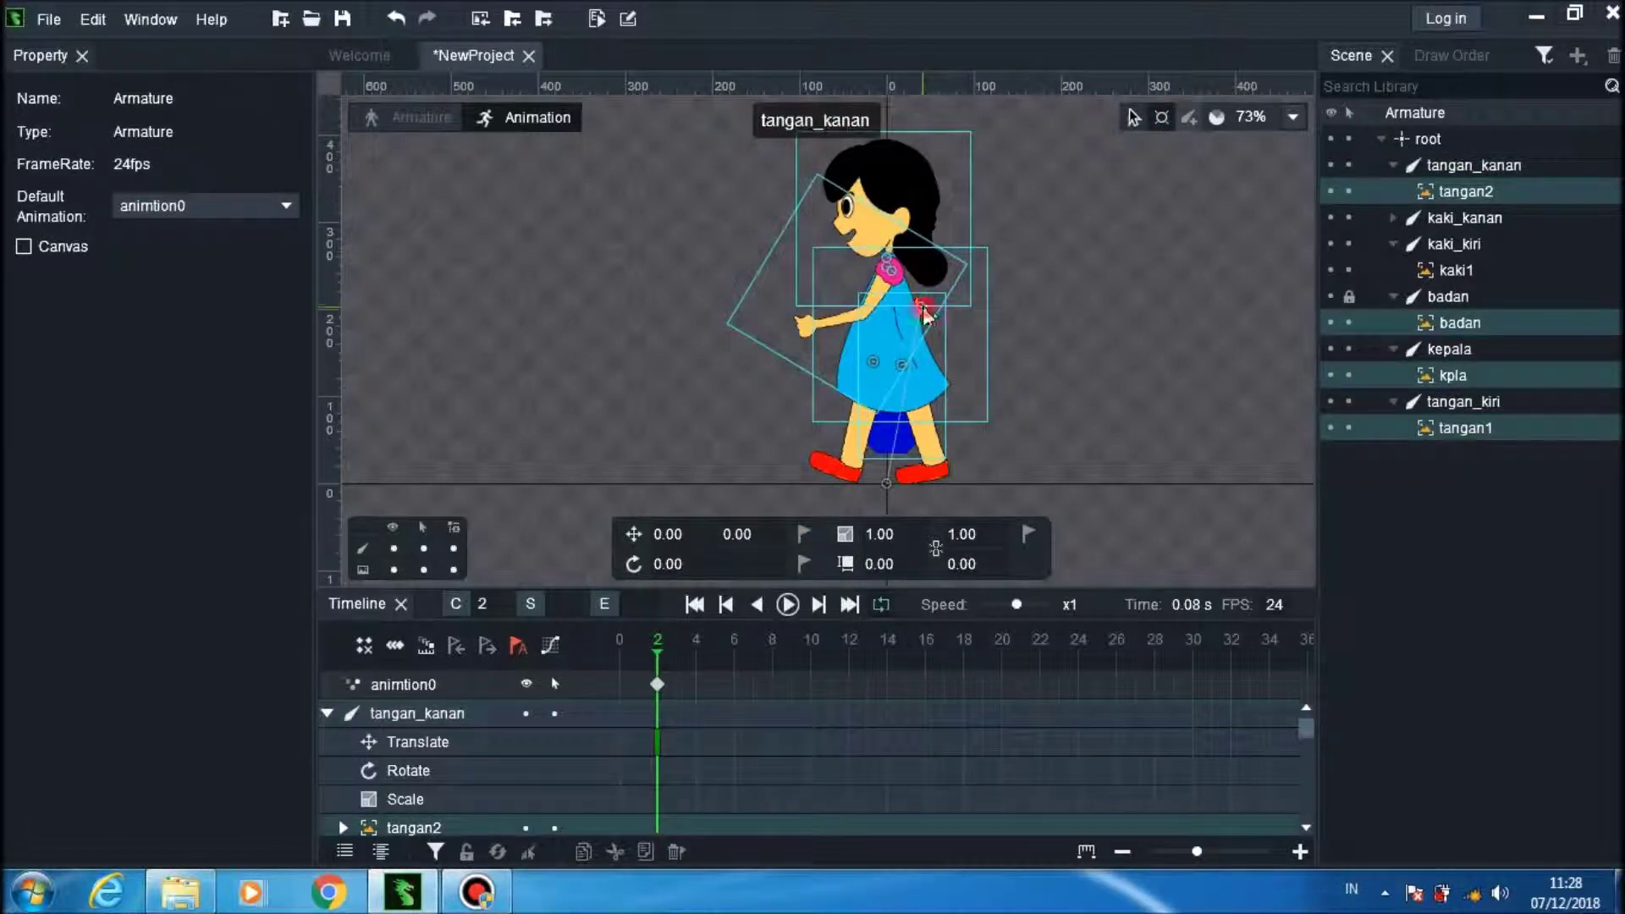
left_click(926, 307)
left_click_drag(926, 308, 931, 298)
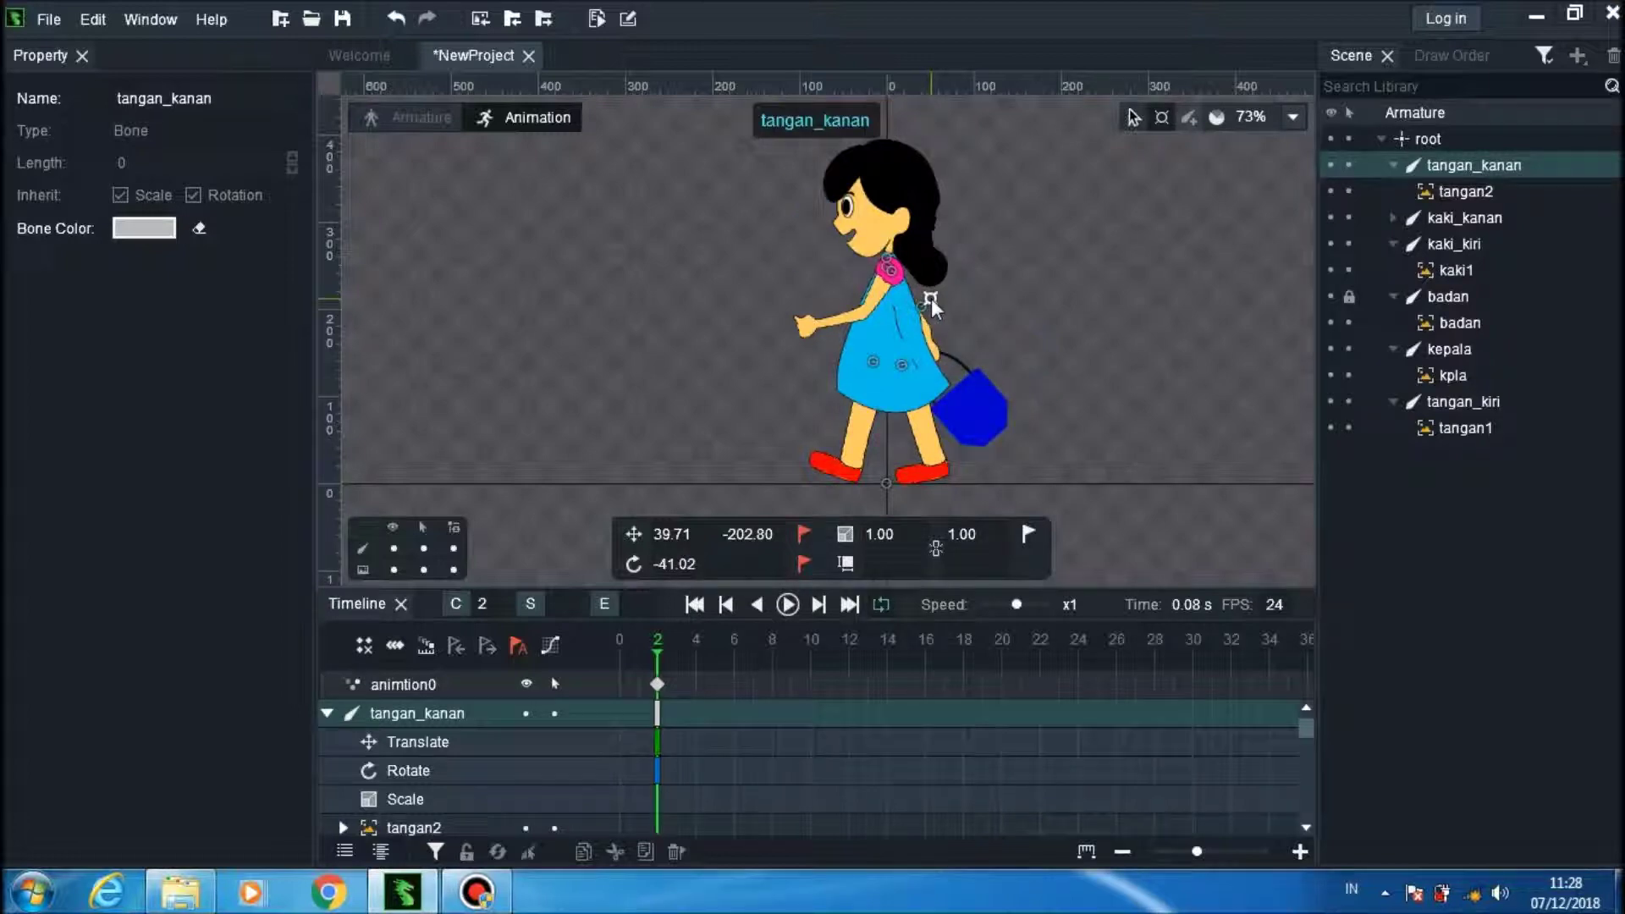
left_click(1132, 117)
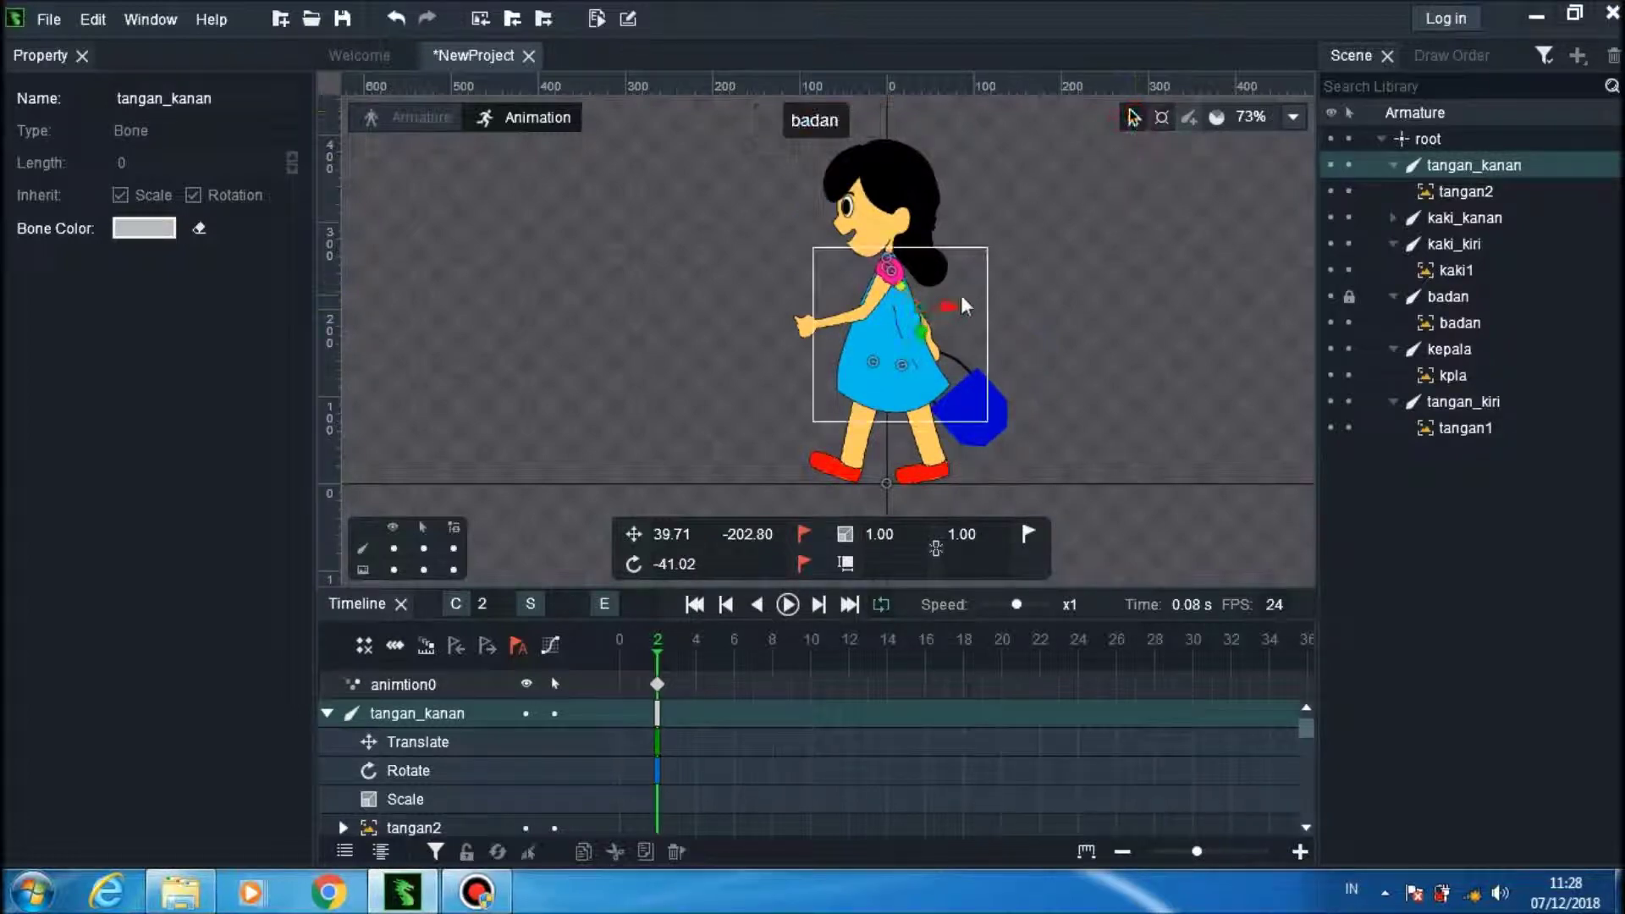
left_click_drag(950, 308, 915, 323)
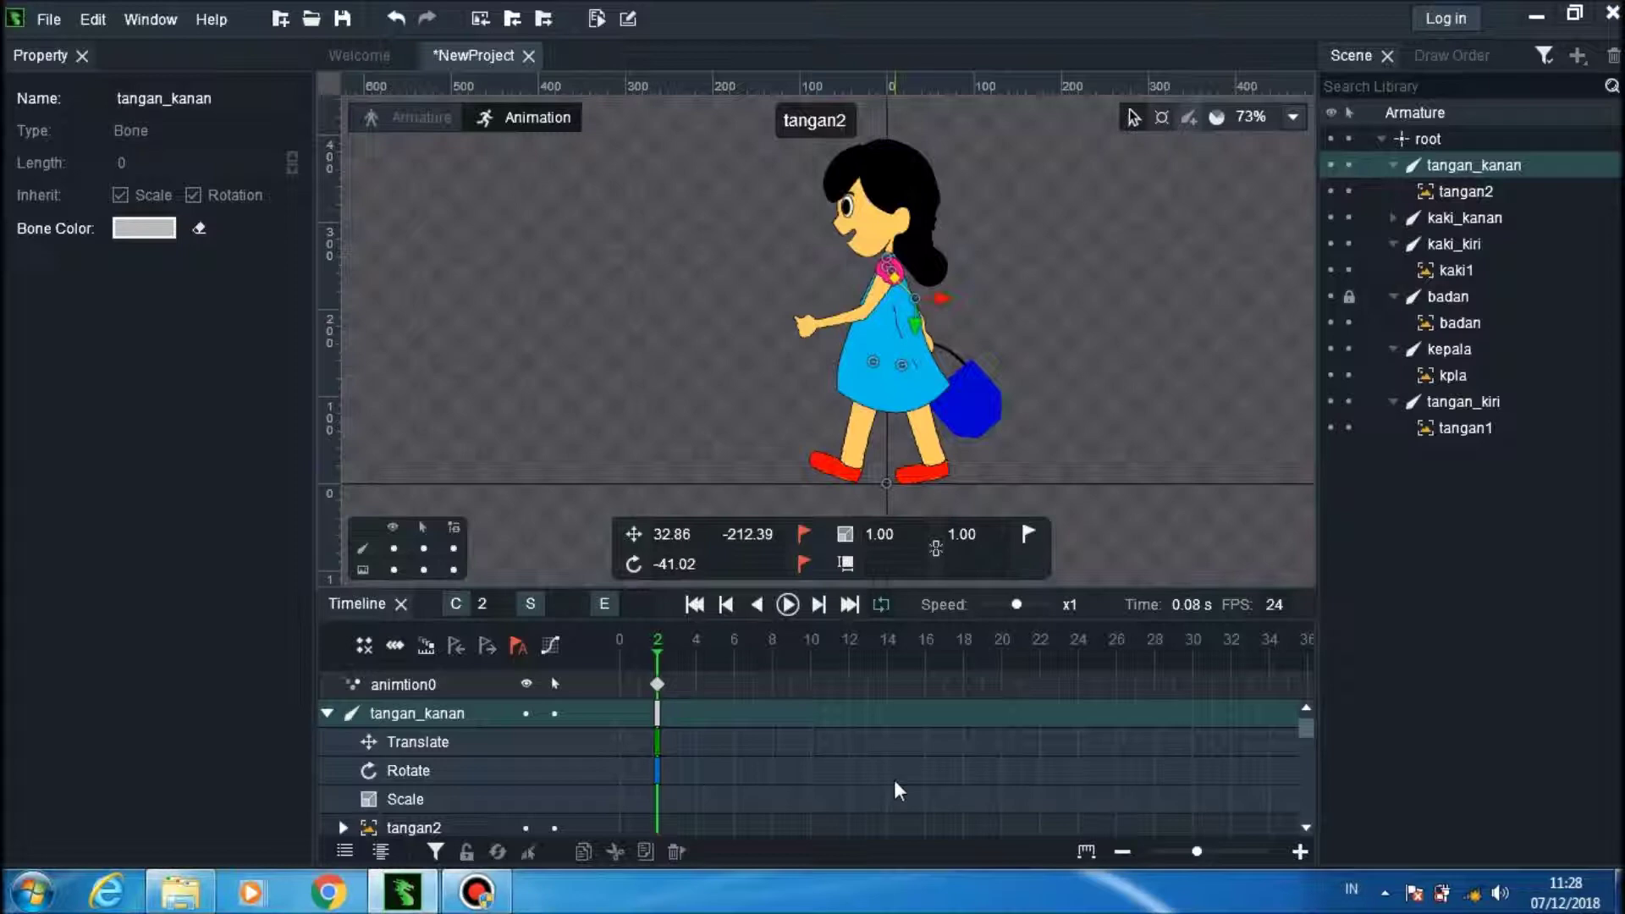
Step: At frame 20, rotate the kaki_kiri bone to about 26° and shift it horizontally to about X -11
left_click(1003, 682)
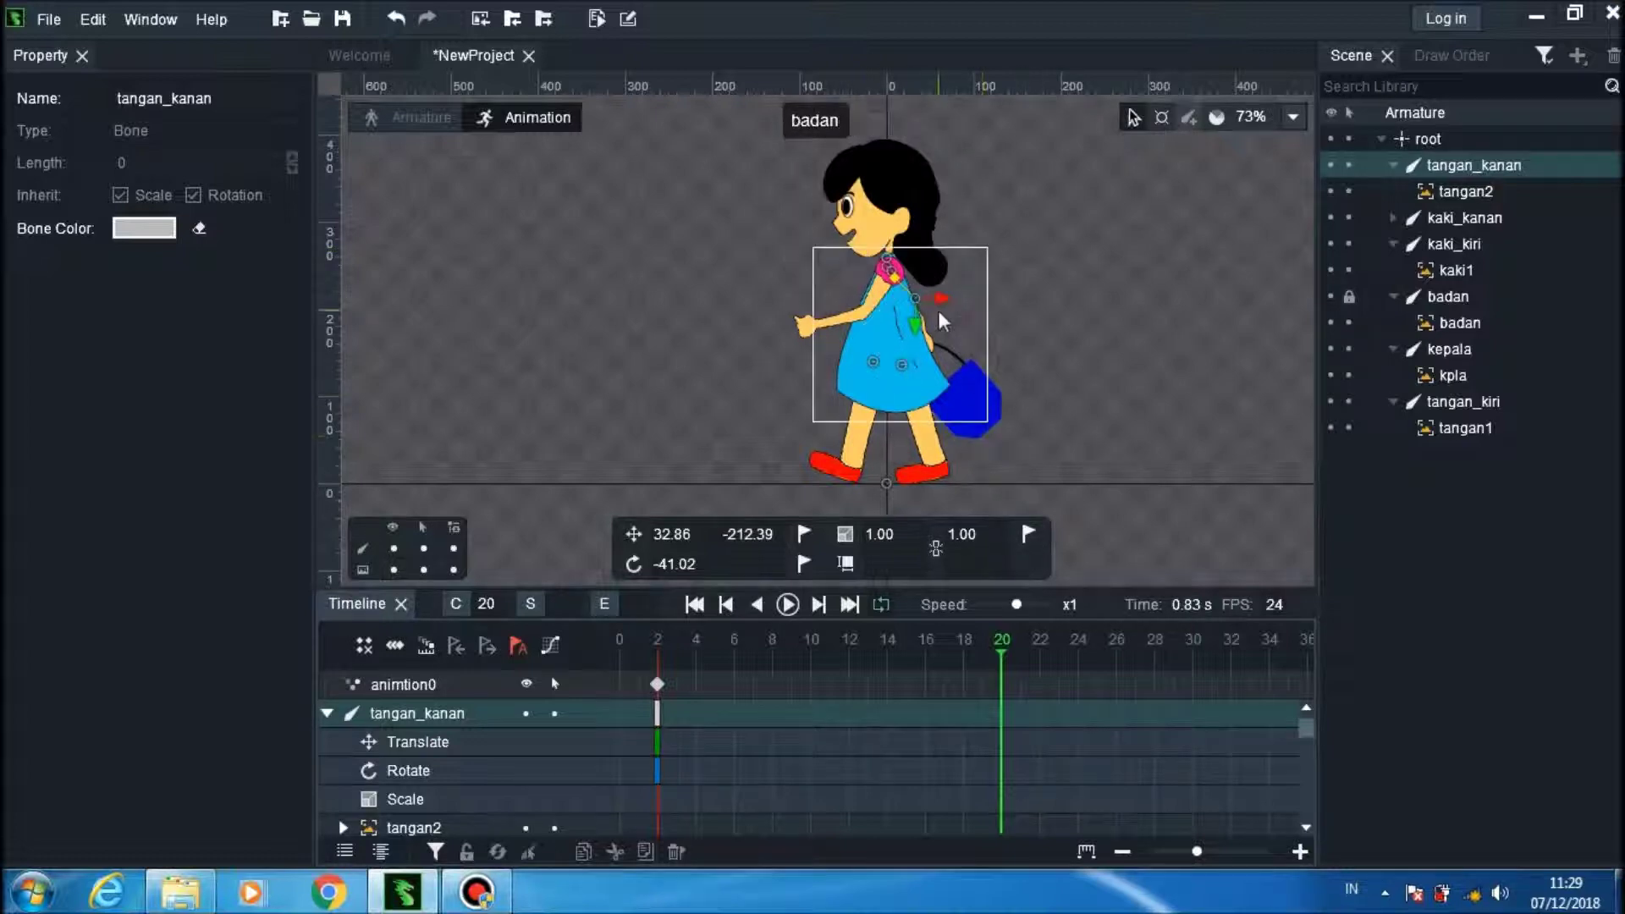
left_click(902, 377)
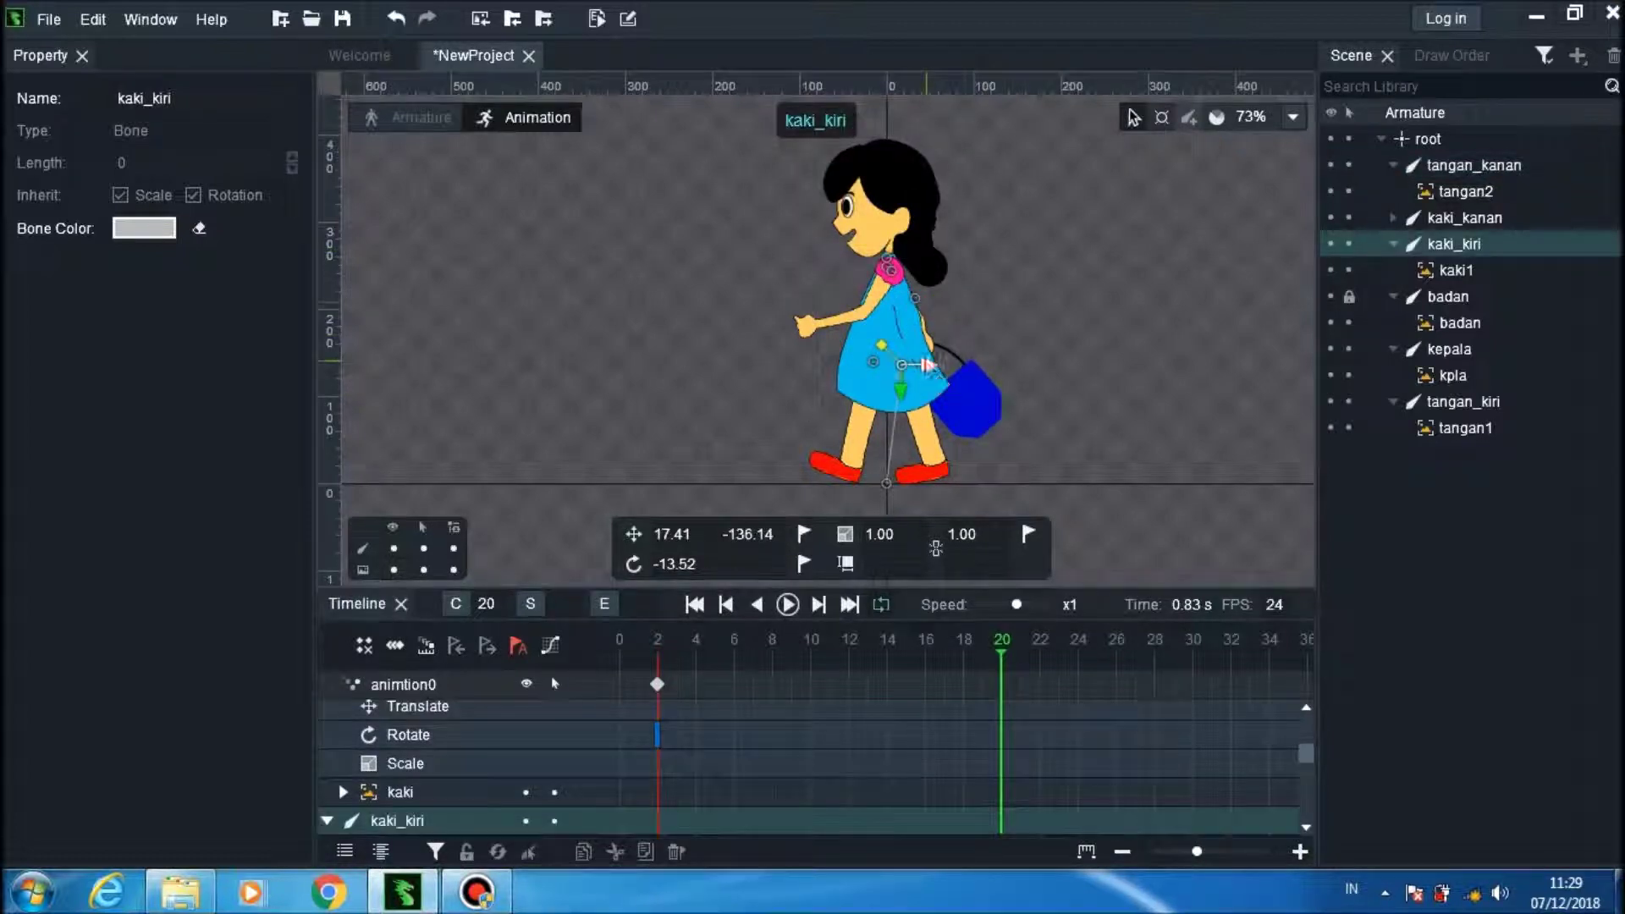
left_click(1163, 117)
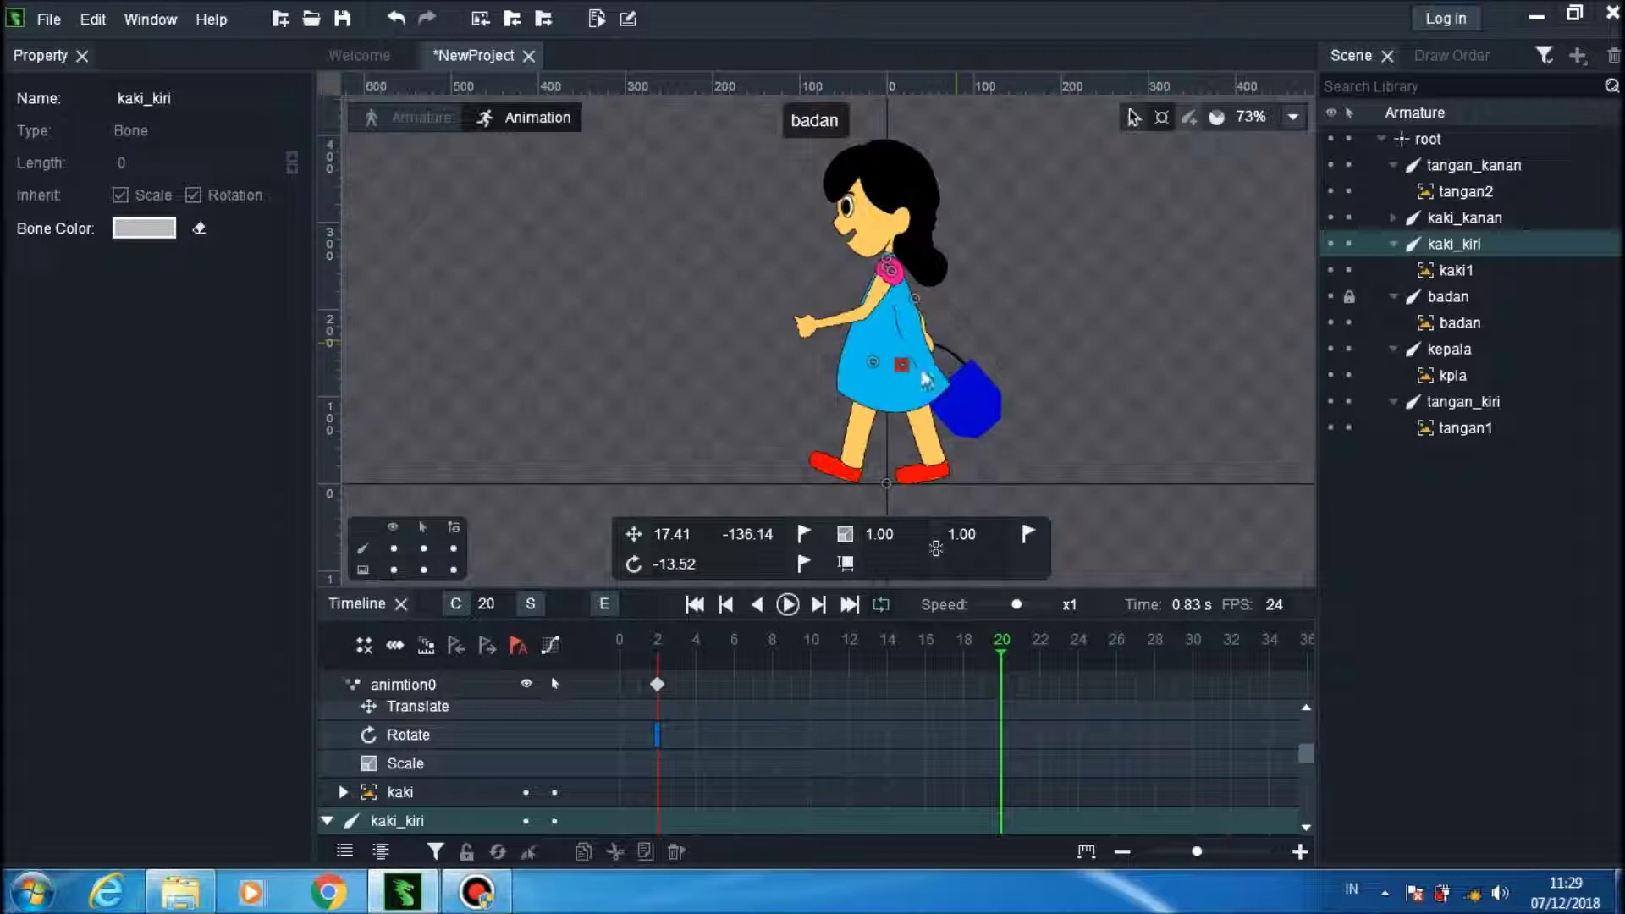
left_click_drag(902, 366, 946, 385)
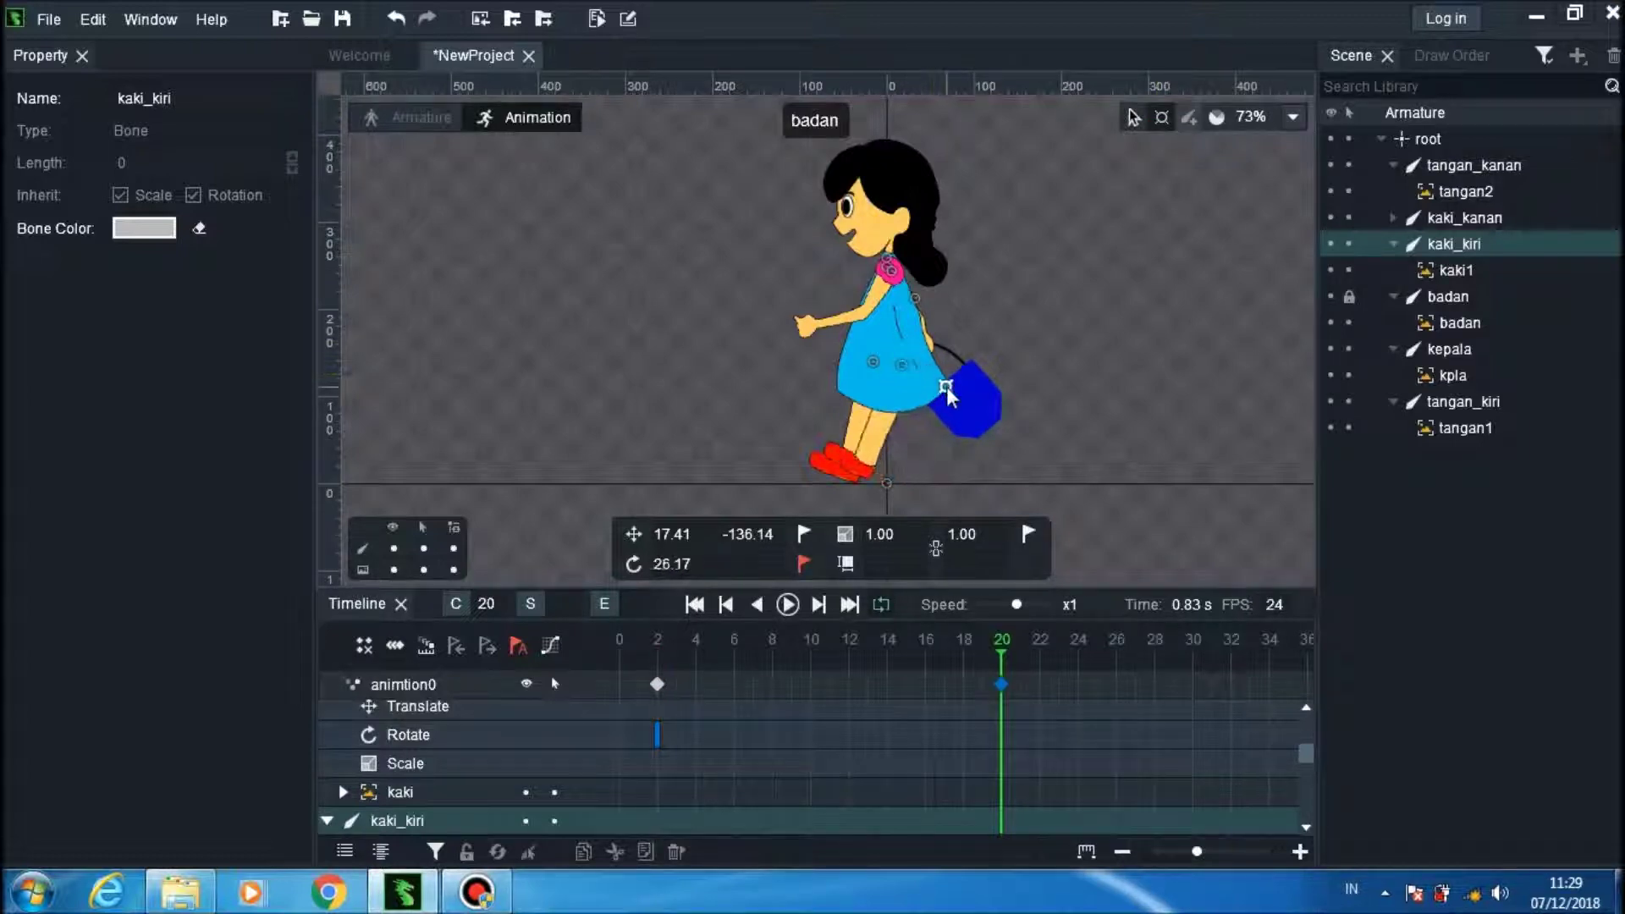
left_click(1133, 117)
left_click_drag(934, 372, 911, 373)
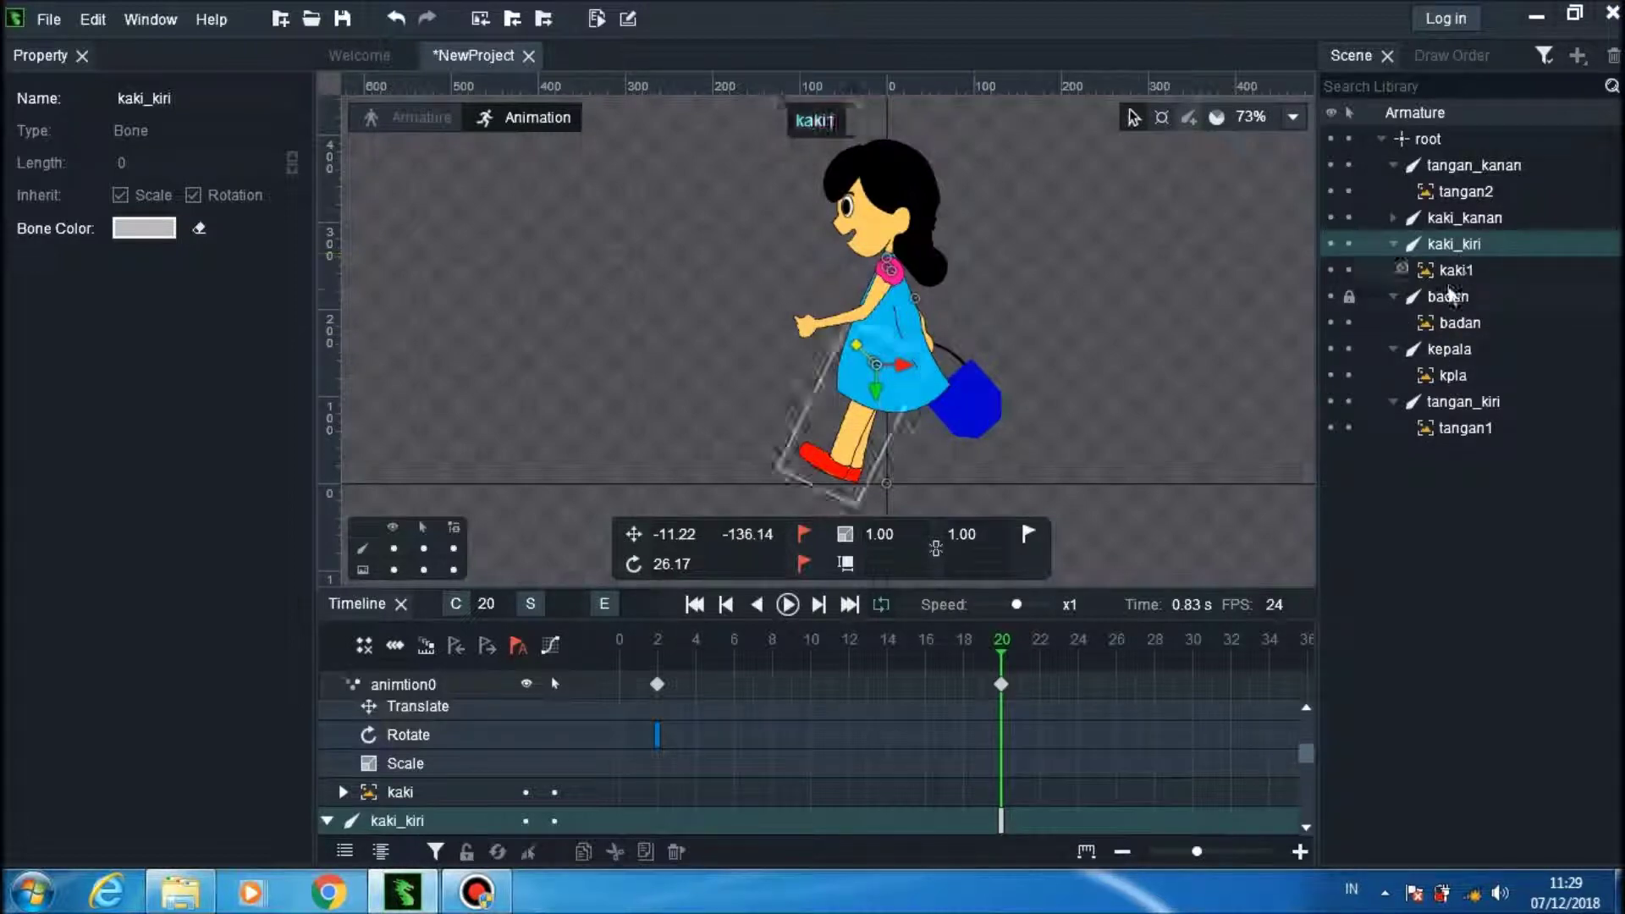
Step: Lock the kaki_kiri bone in the scene tree, leaving kaki_kanan unlocked
left_click(1349, 217)
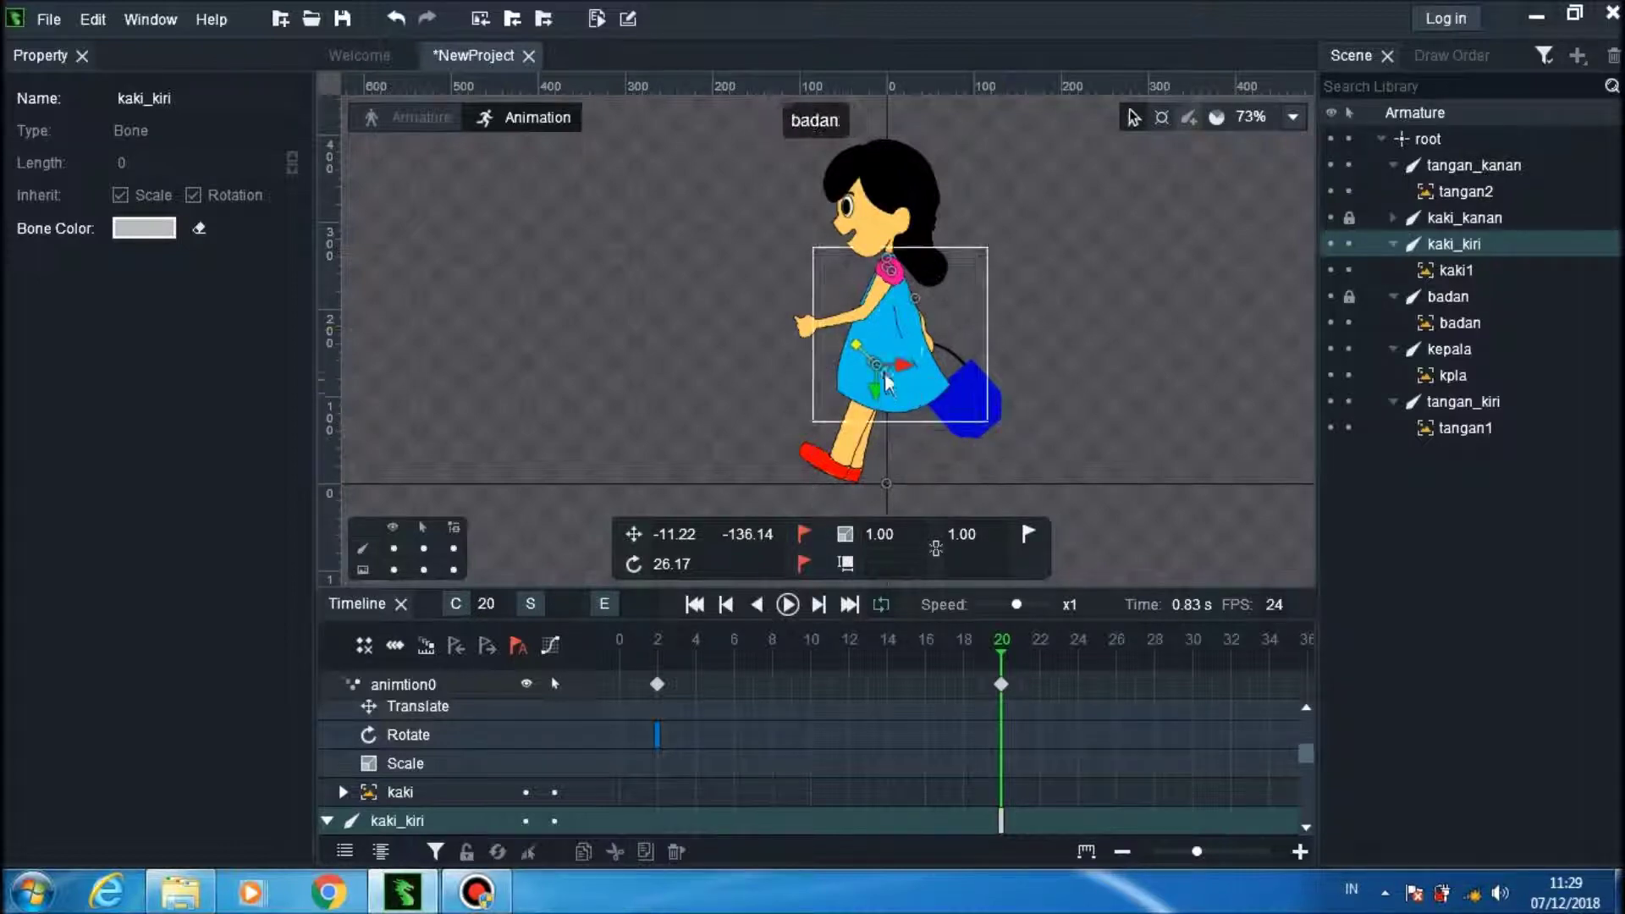
left_click(1349, 217)
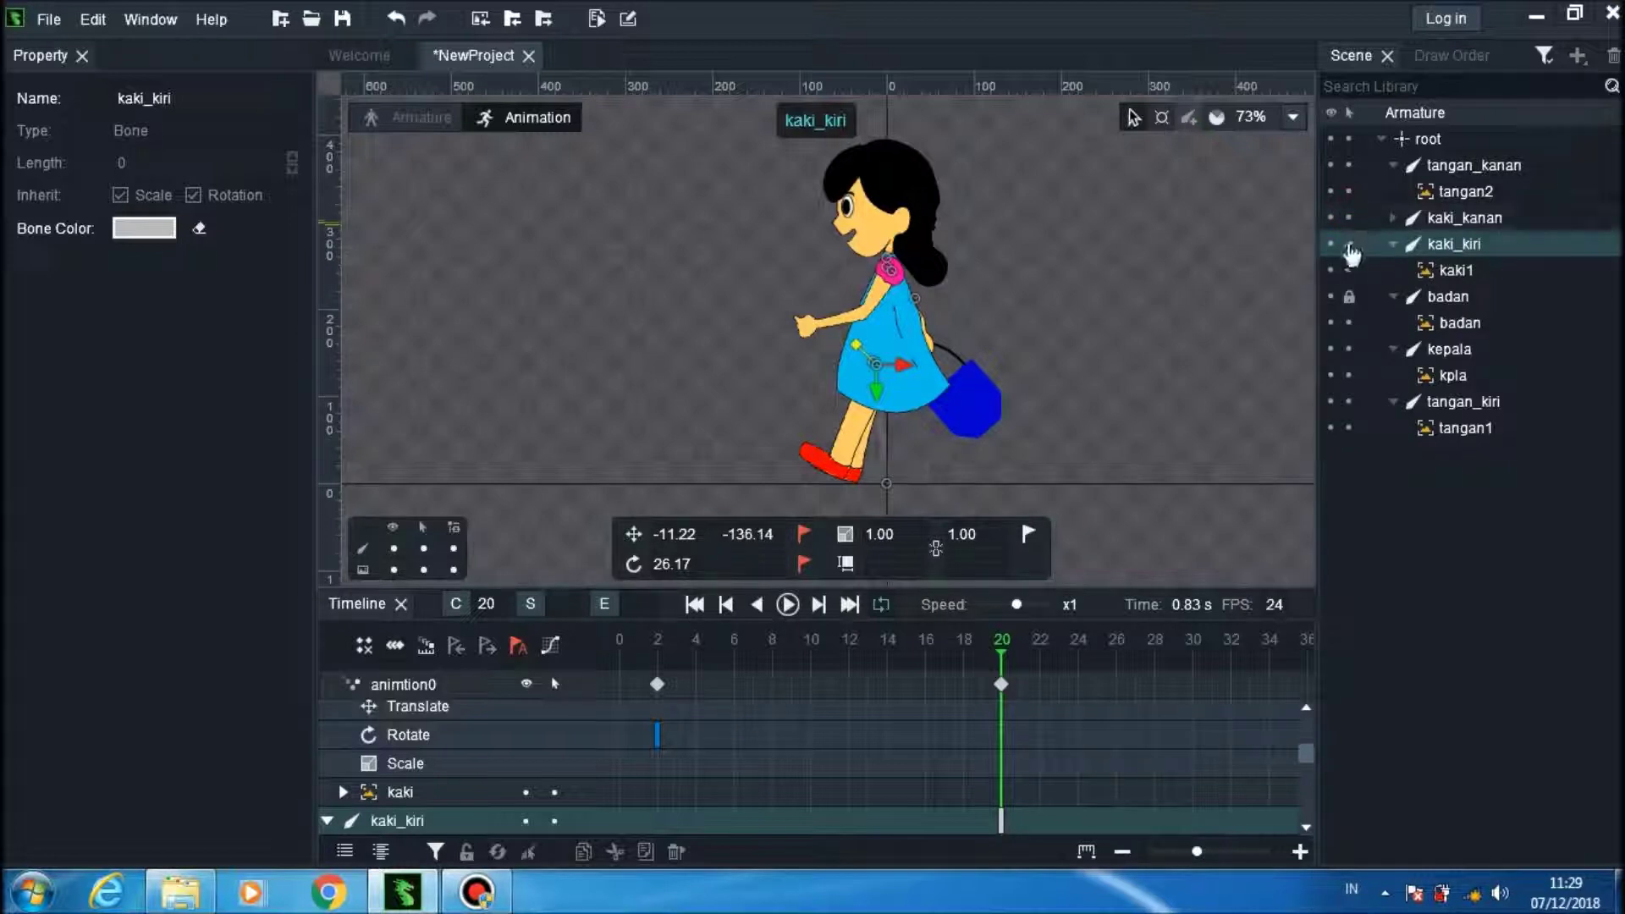
left_click(1350, 244)
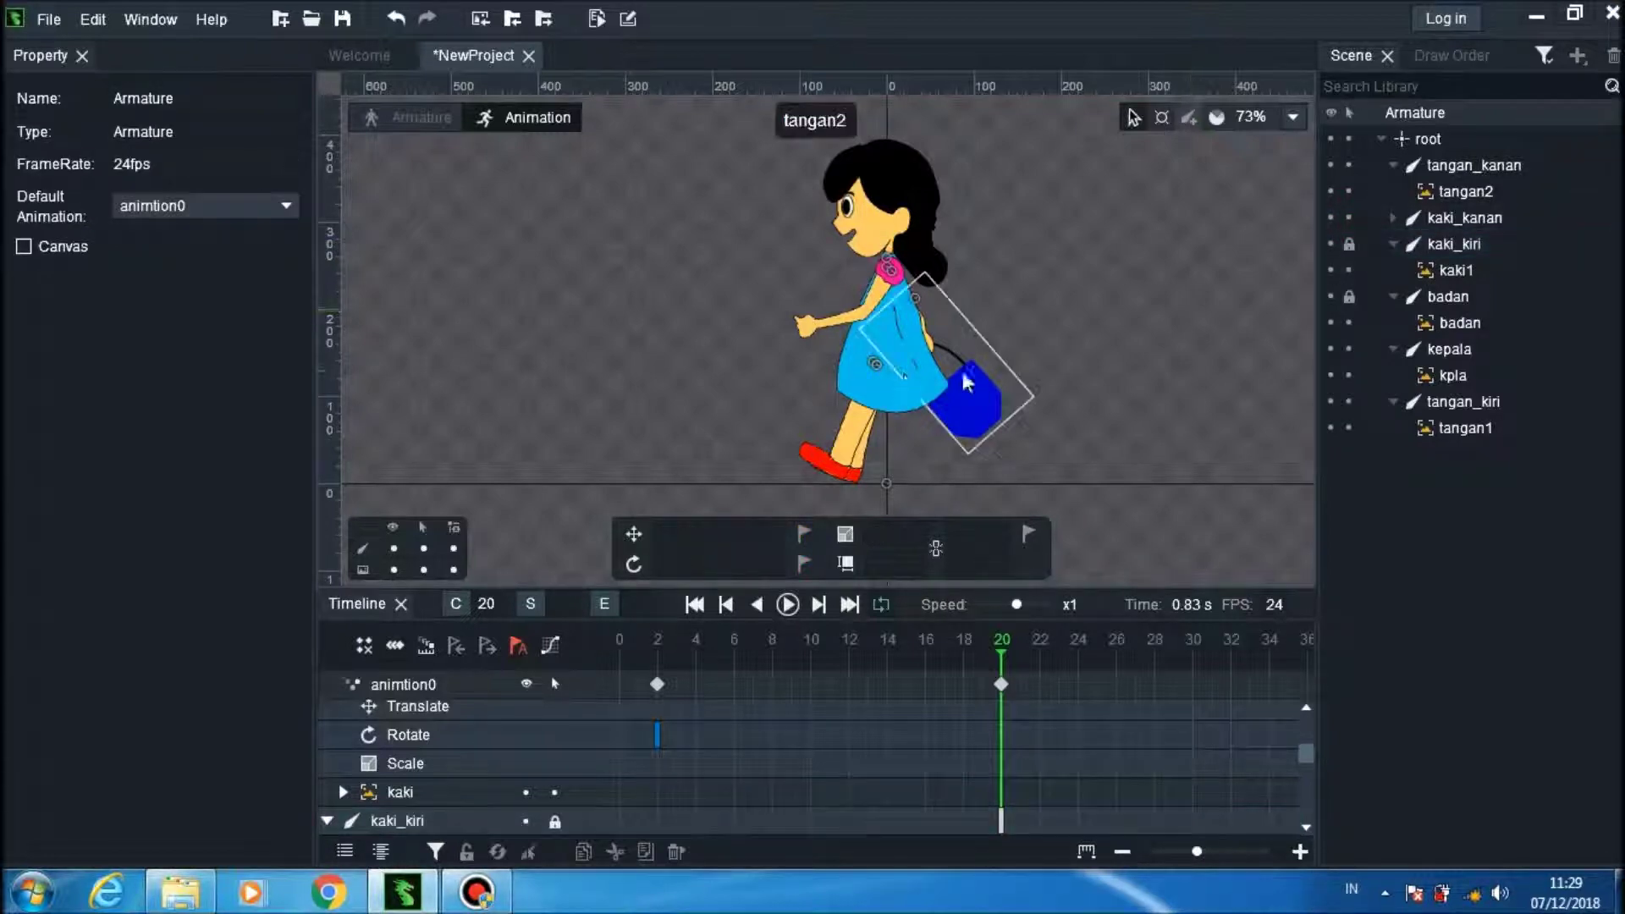
Step: At frame 20, rotate the kaki_kanan bone to about -24° and reposition it to about X 1, Y -143
left_click(876, 364)
left_click_drag(900, 363, 932, 356)
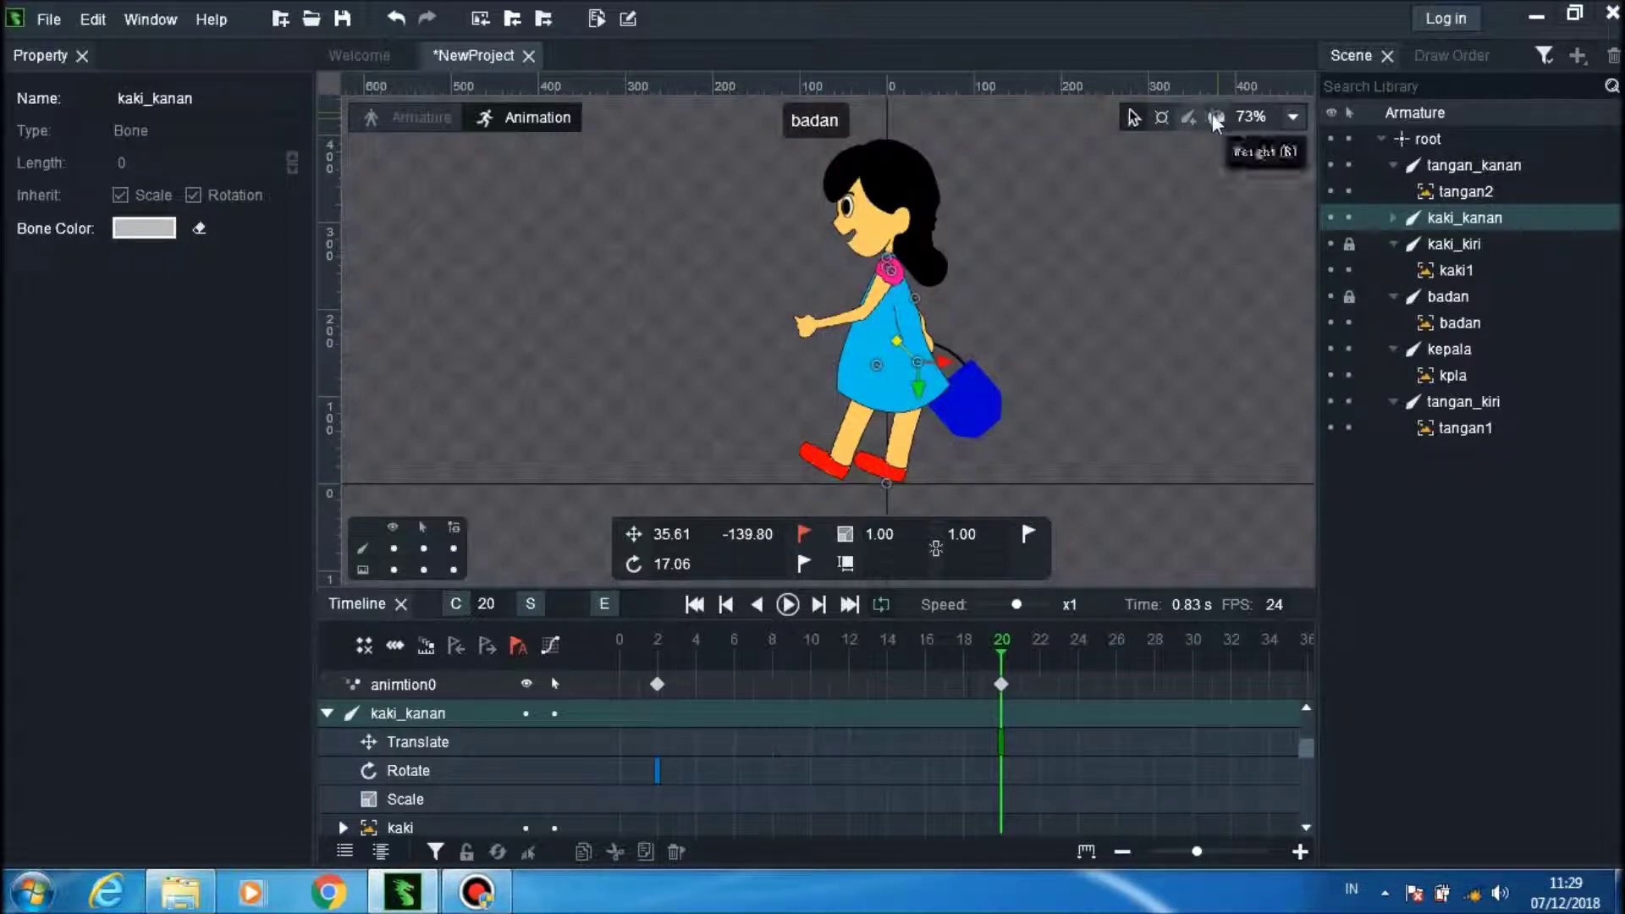
left_click(1170, 118)
left_click_drag(925, 361, 942, 355)
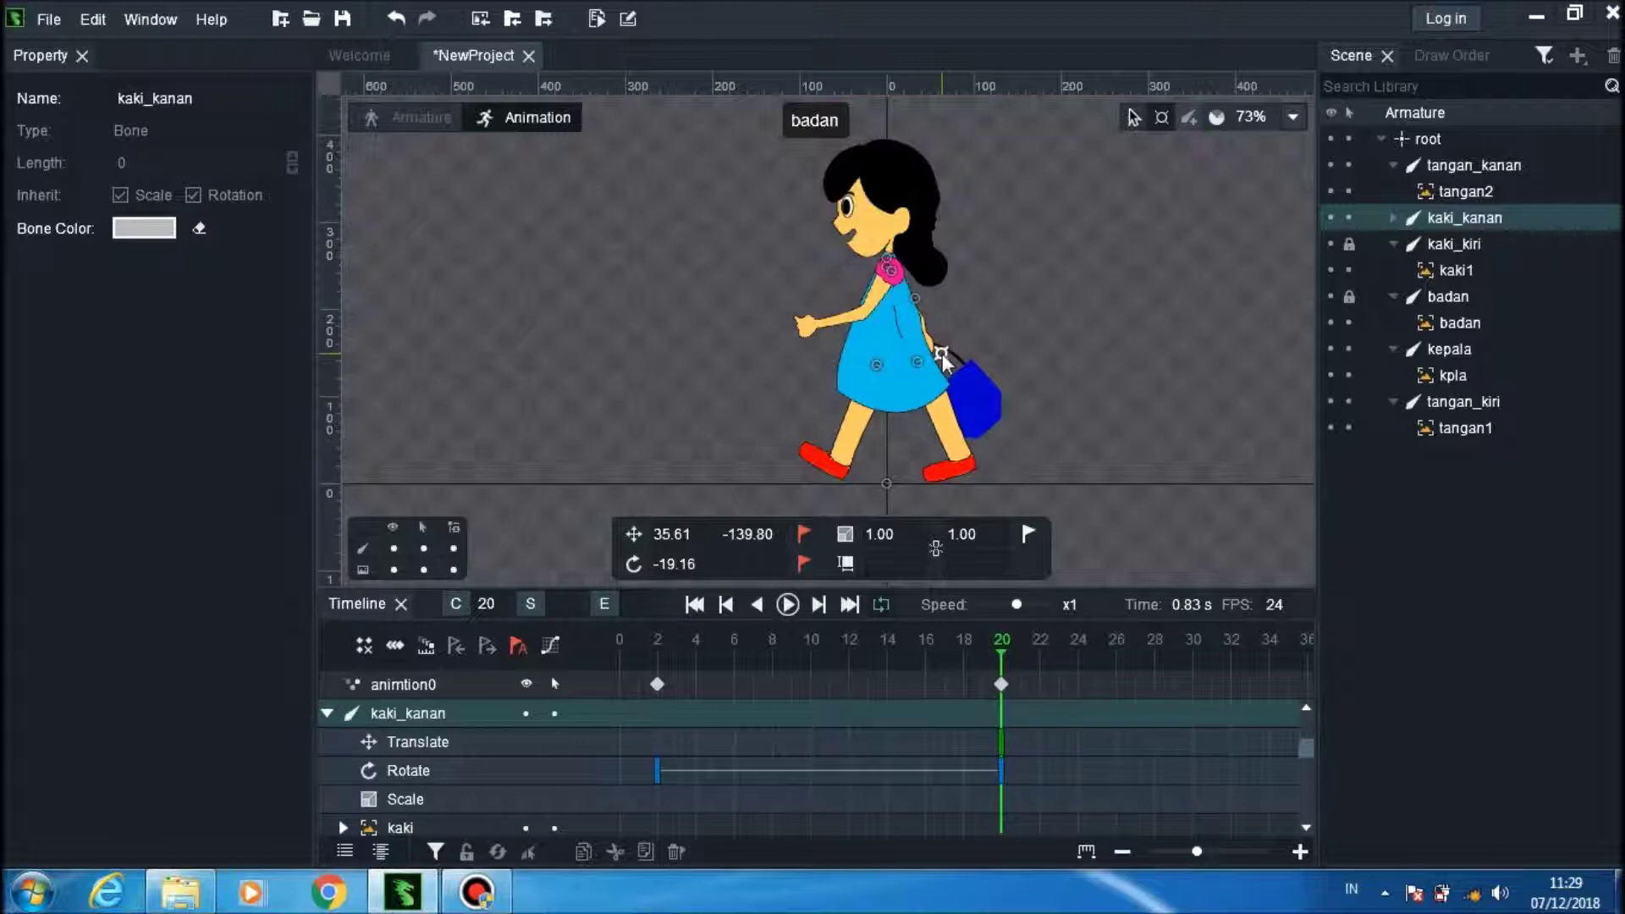
left_click(1136, 118)
left_click_drag(968, 383, 940, 388)
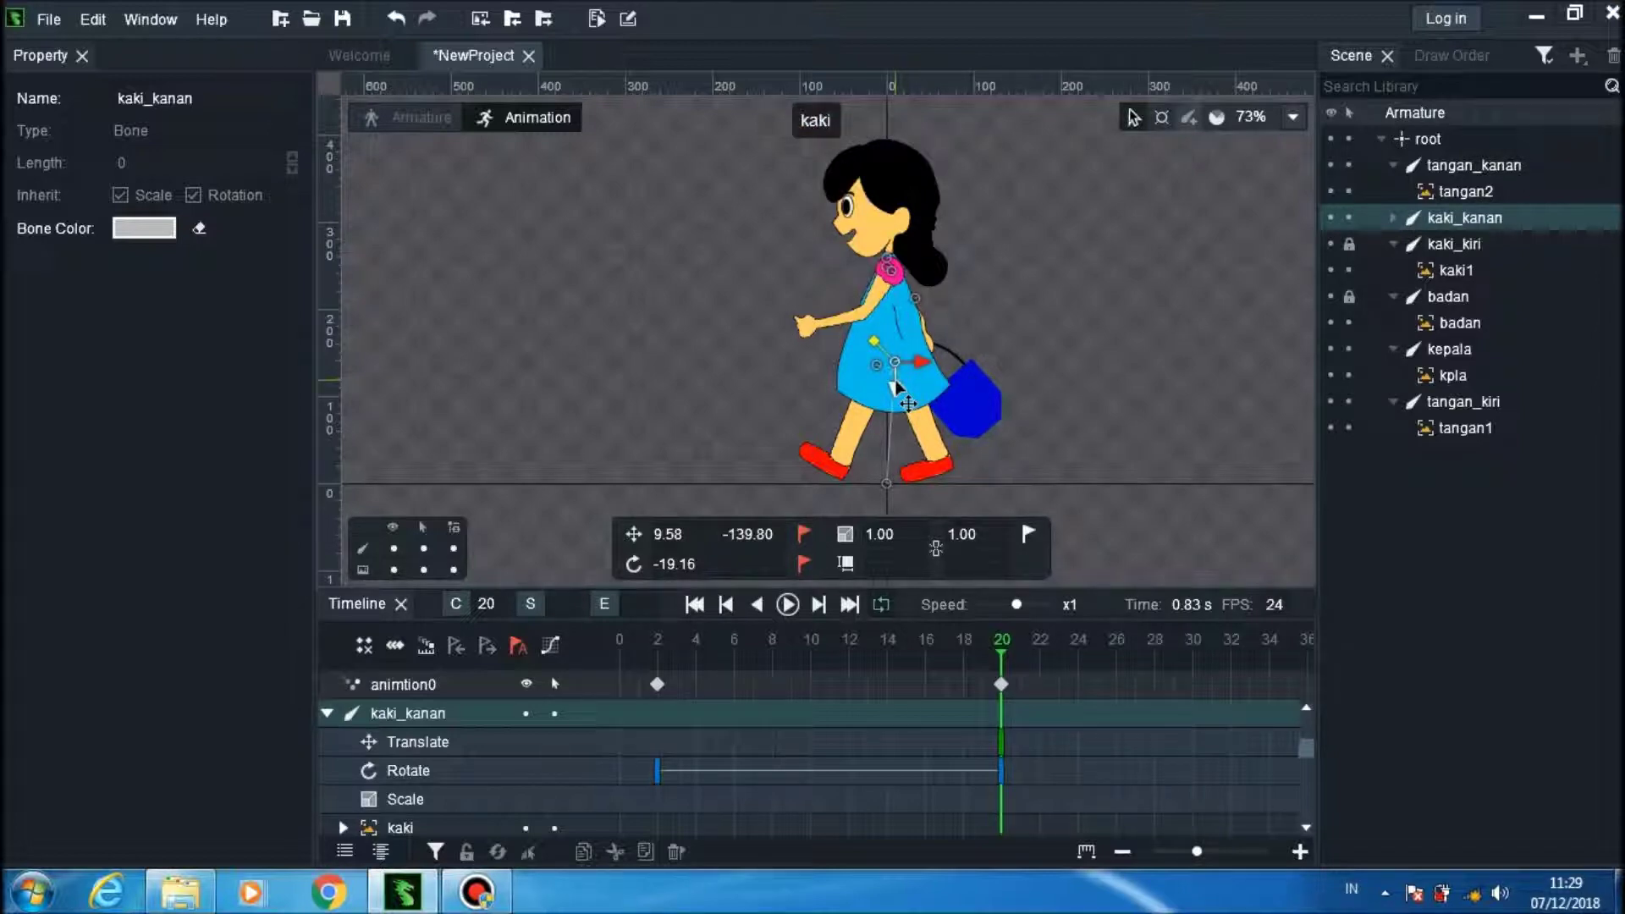
left_click_drag(895, 382, 971, 327)
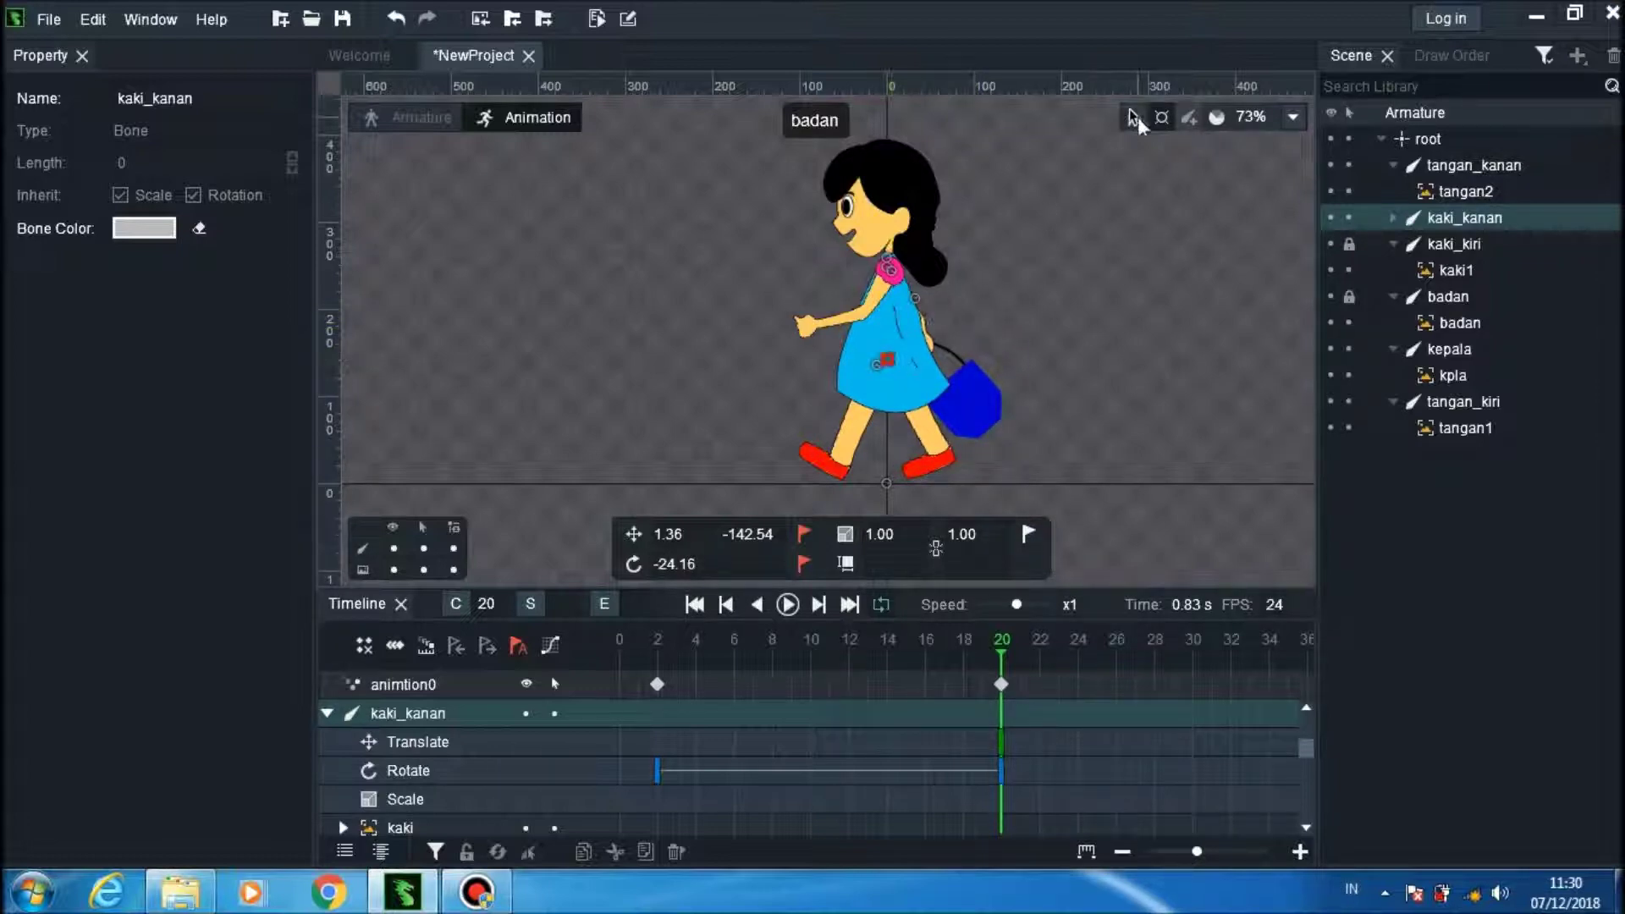
Step: At frame 20, shift the kaki_kanan bone vertically to about Y -138 and lock the kepala bone
left_click_drag(887, 386, 892, 390)
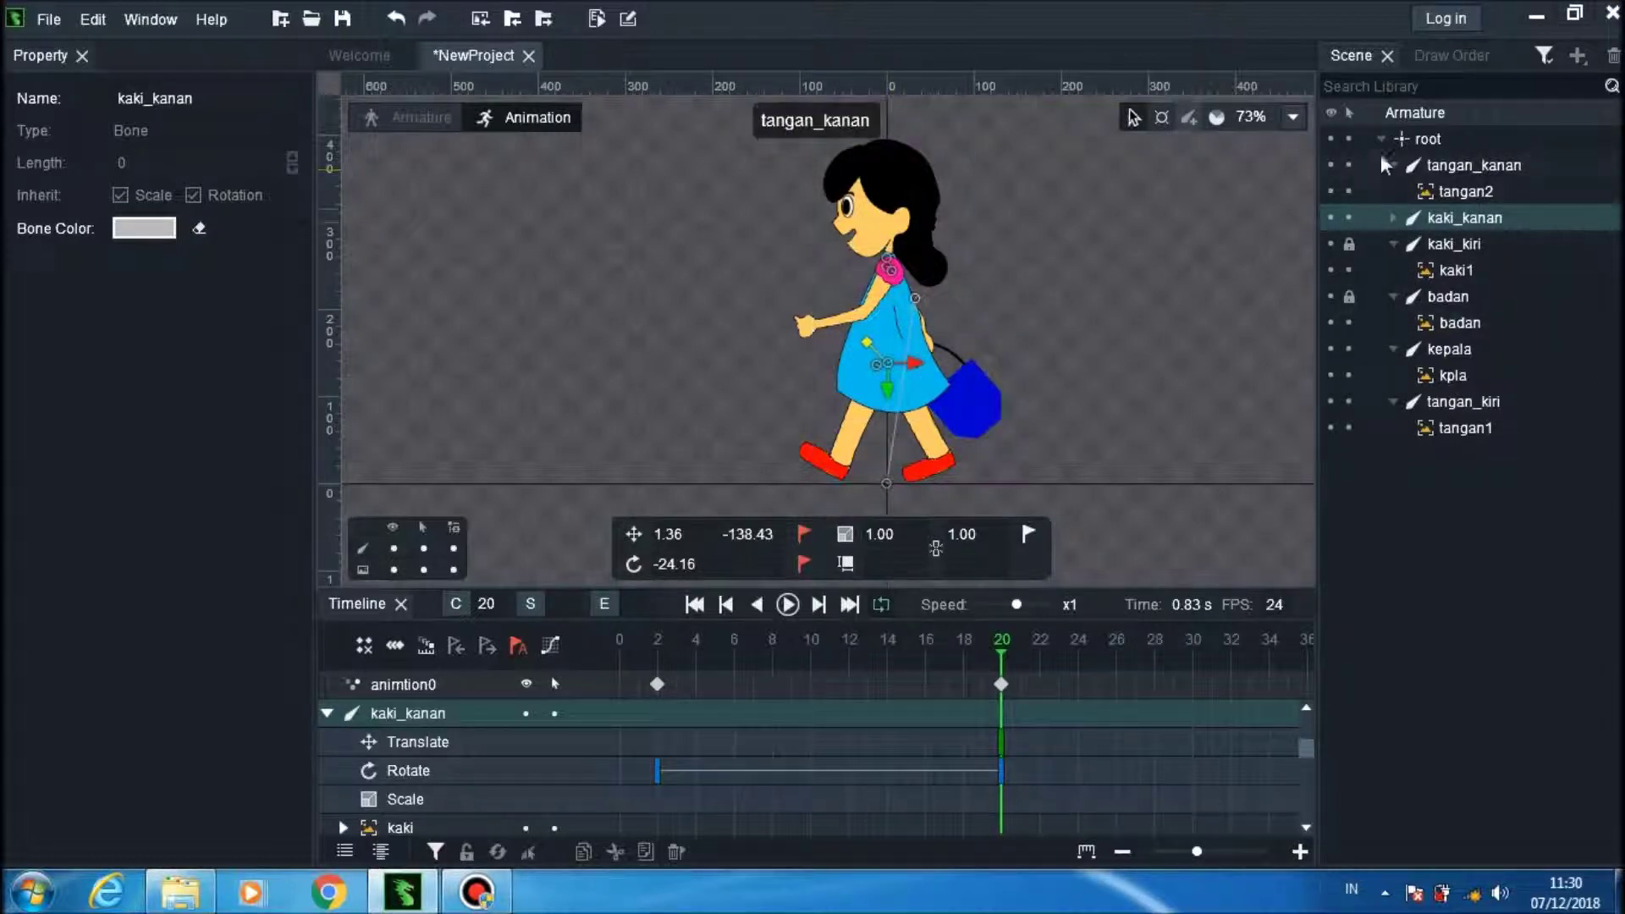
left_click(1350, 349)
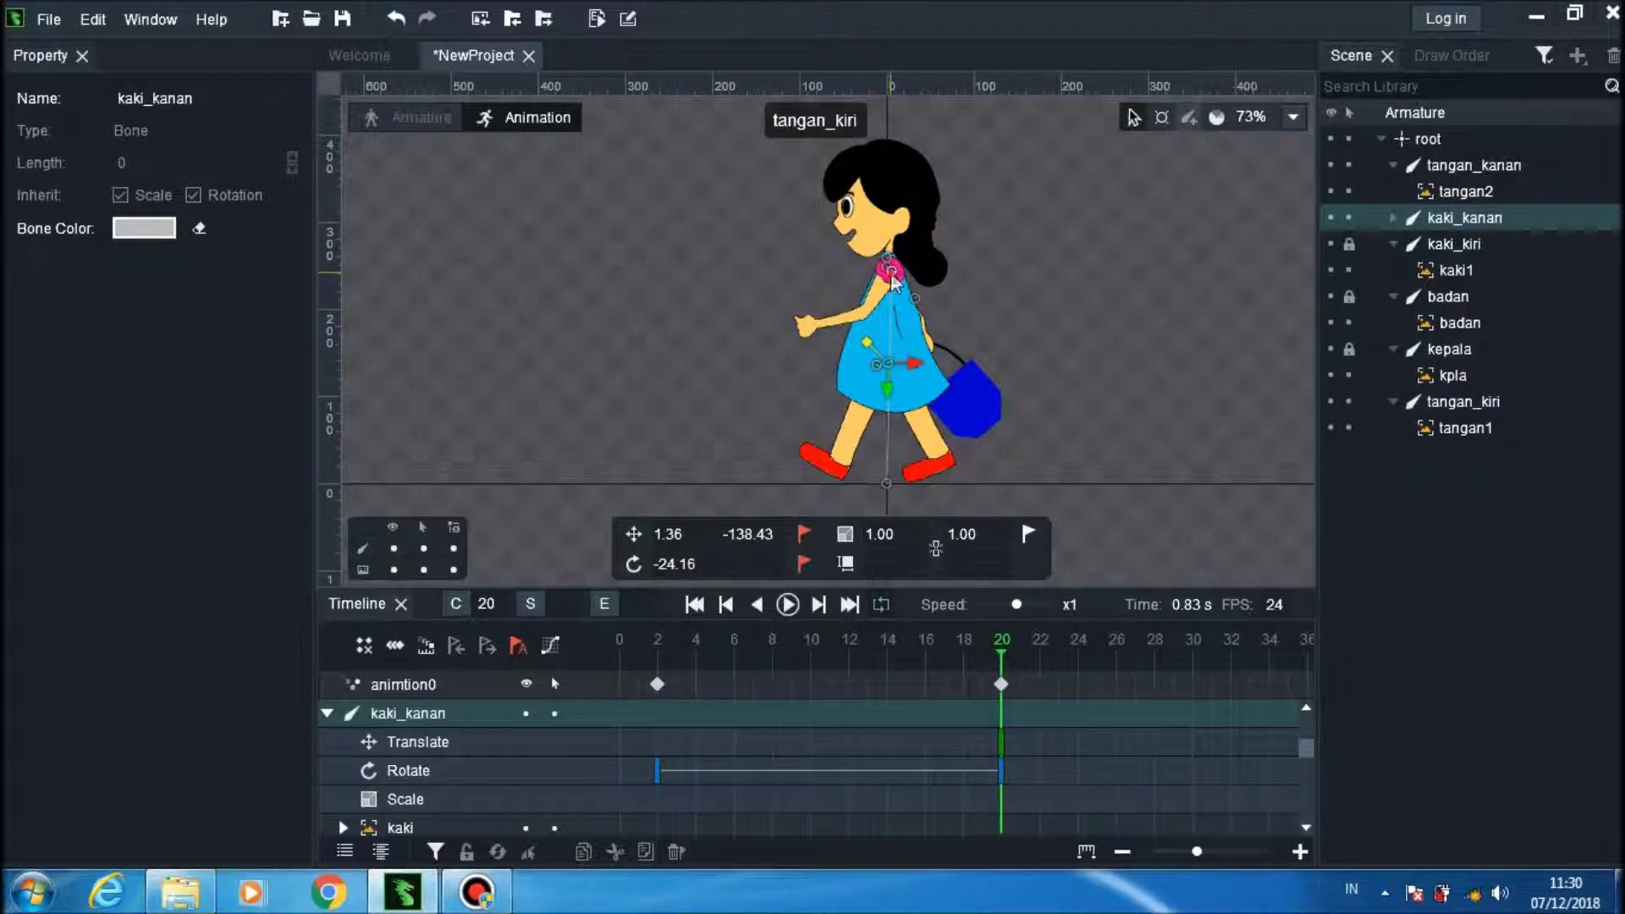
Step: At frame 20, rotate the tangan_kiri bone to about -67° so the front arm swings behind the body
left_click(893, 282)
left_click(1162, 117)
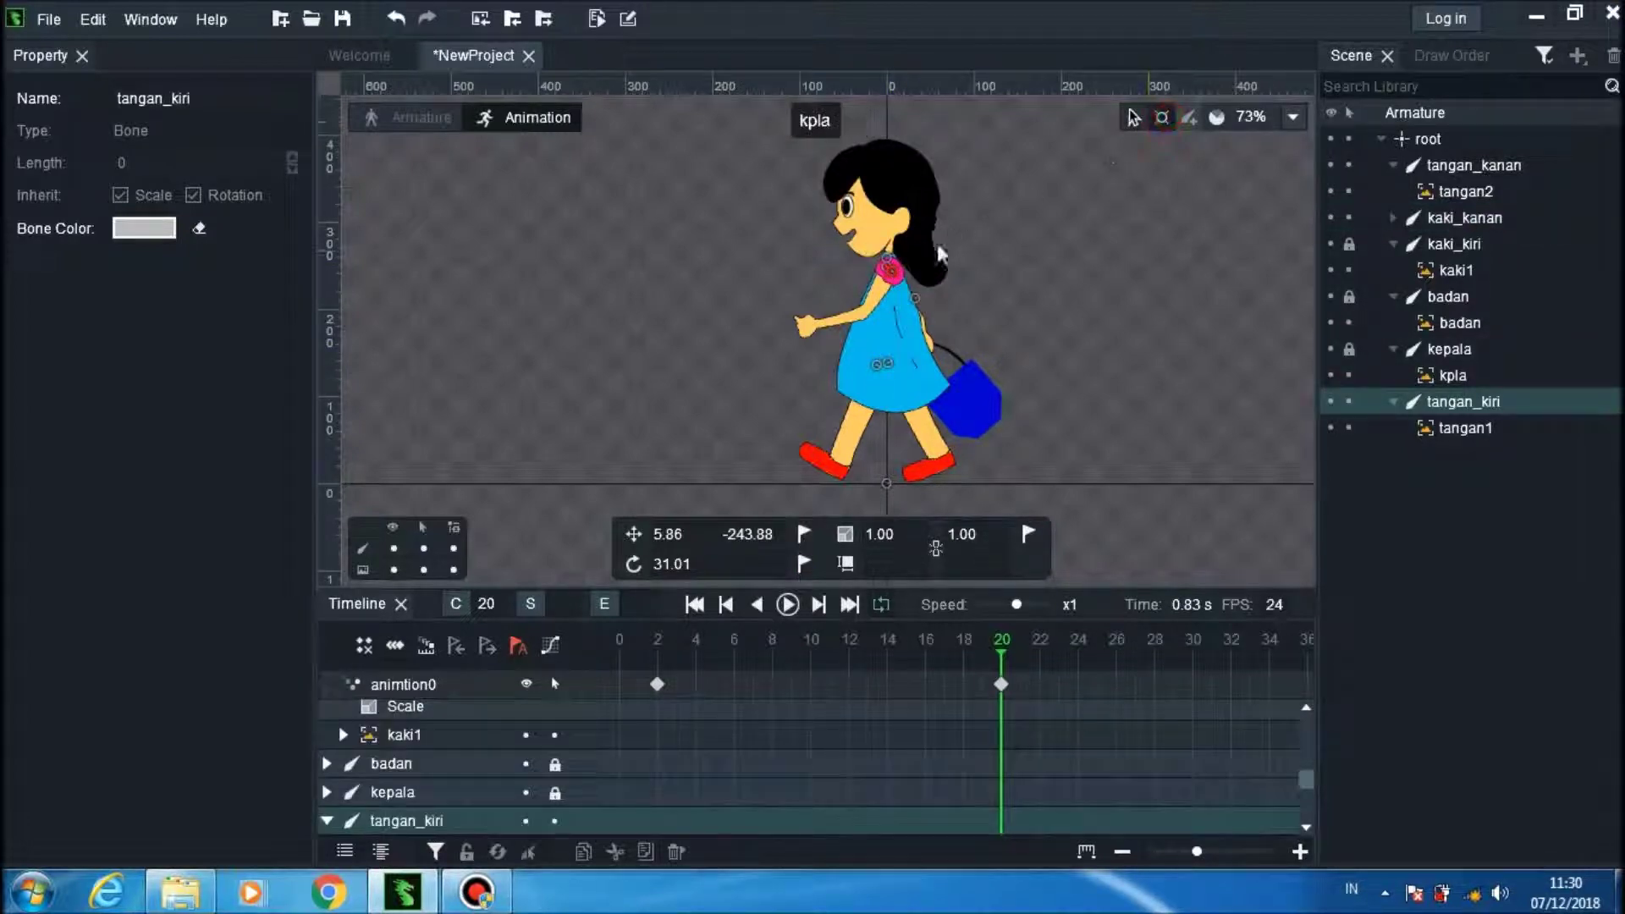
left_click_drag(884, 262, 911, 240)
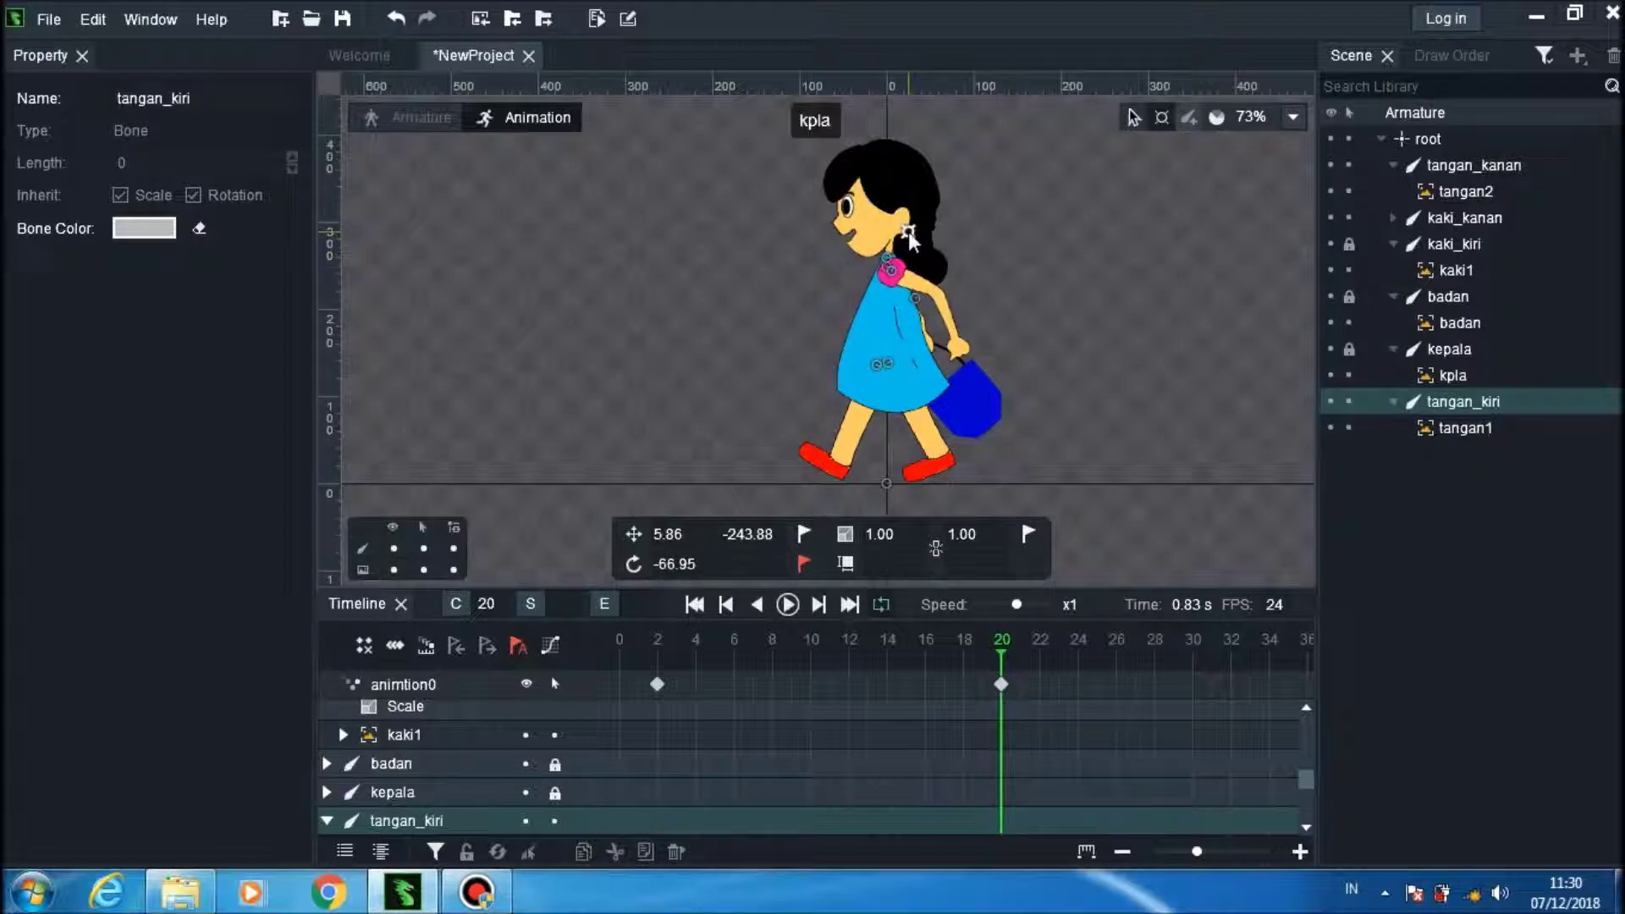
Step: At frame 20, rotate the tangan_kanan bone to about 14° and shift it horizontally to about X -13, bringing the bag forward
left_click(921, 307)
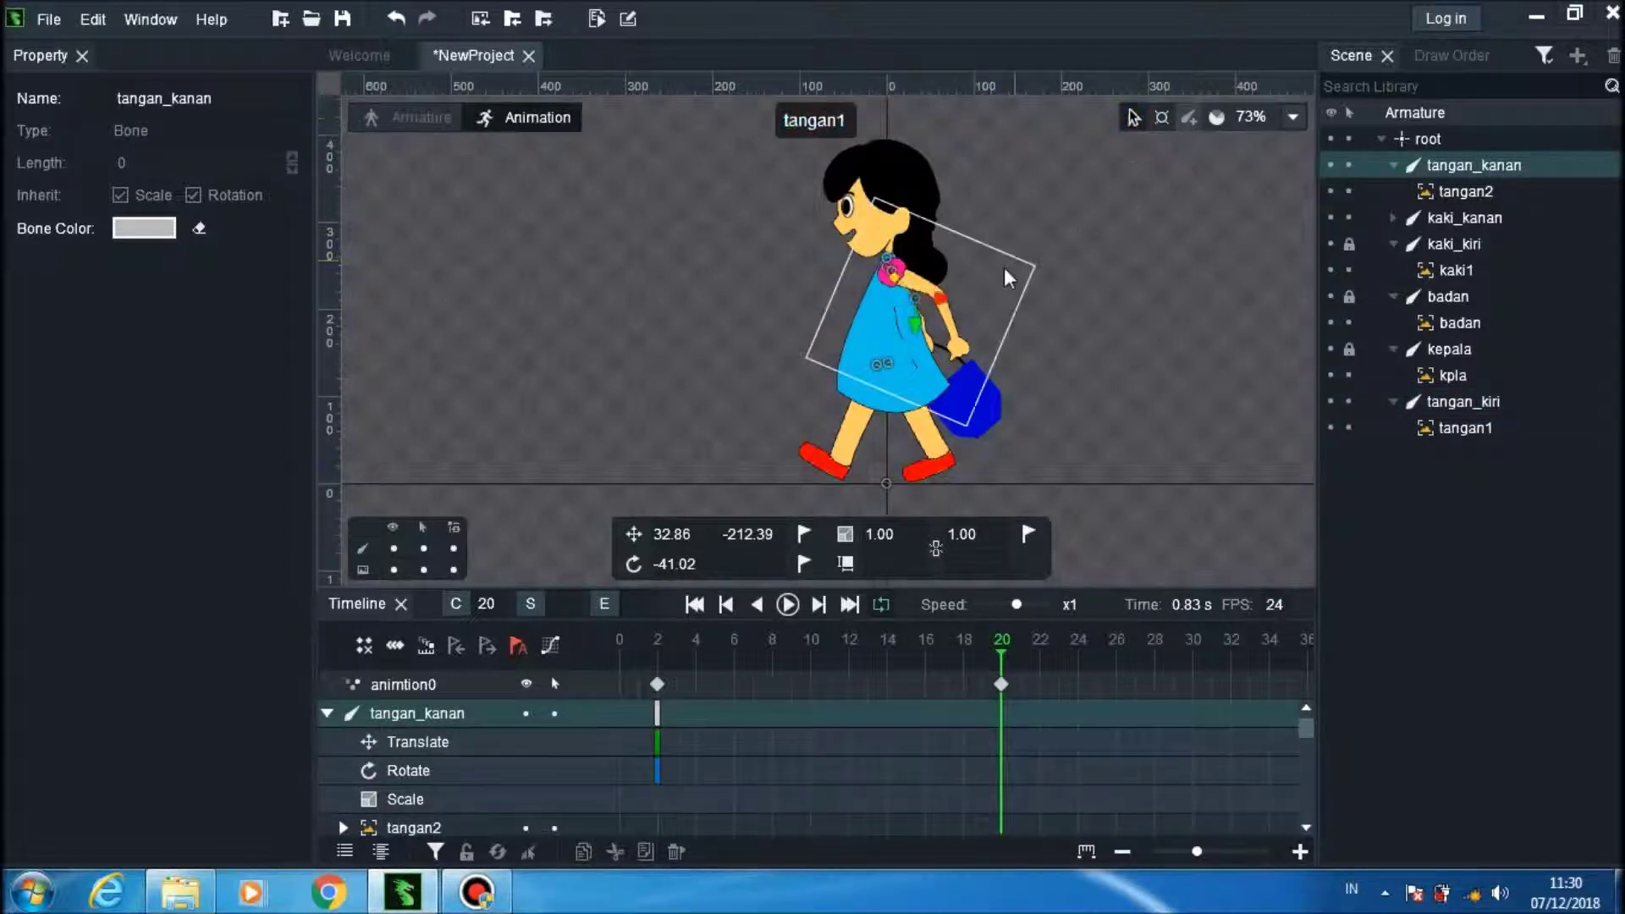
left_click_drag(931, 292, 898, 315)
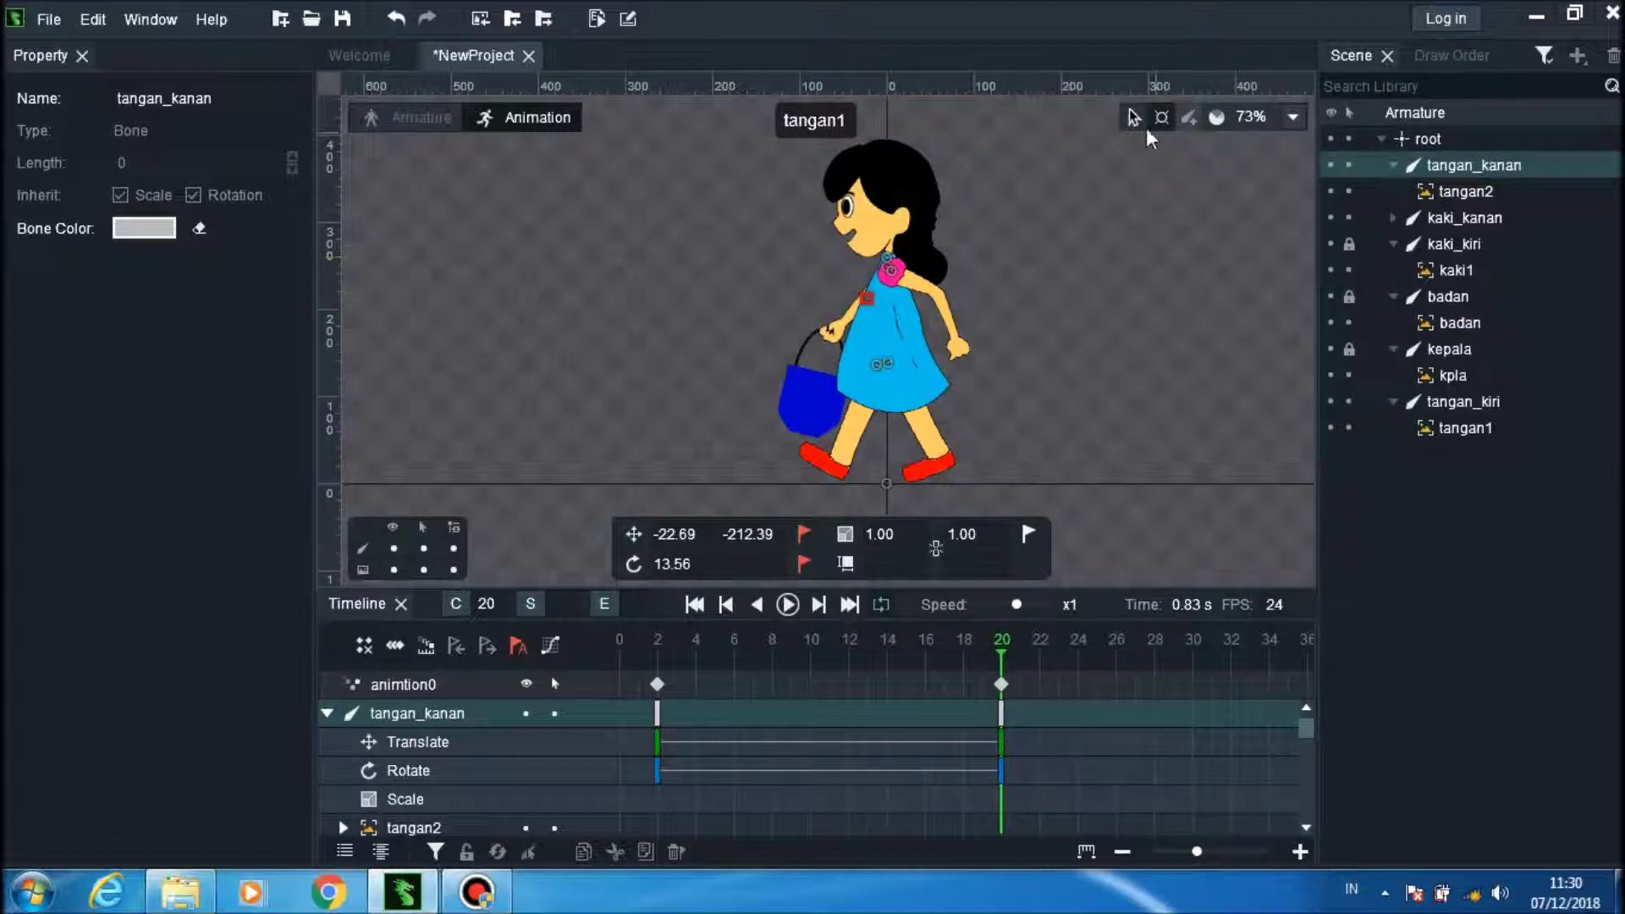
left_click_drag(913, 311, 920, 314)
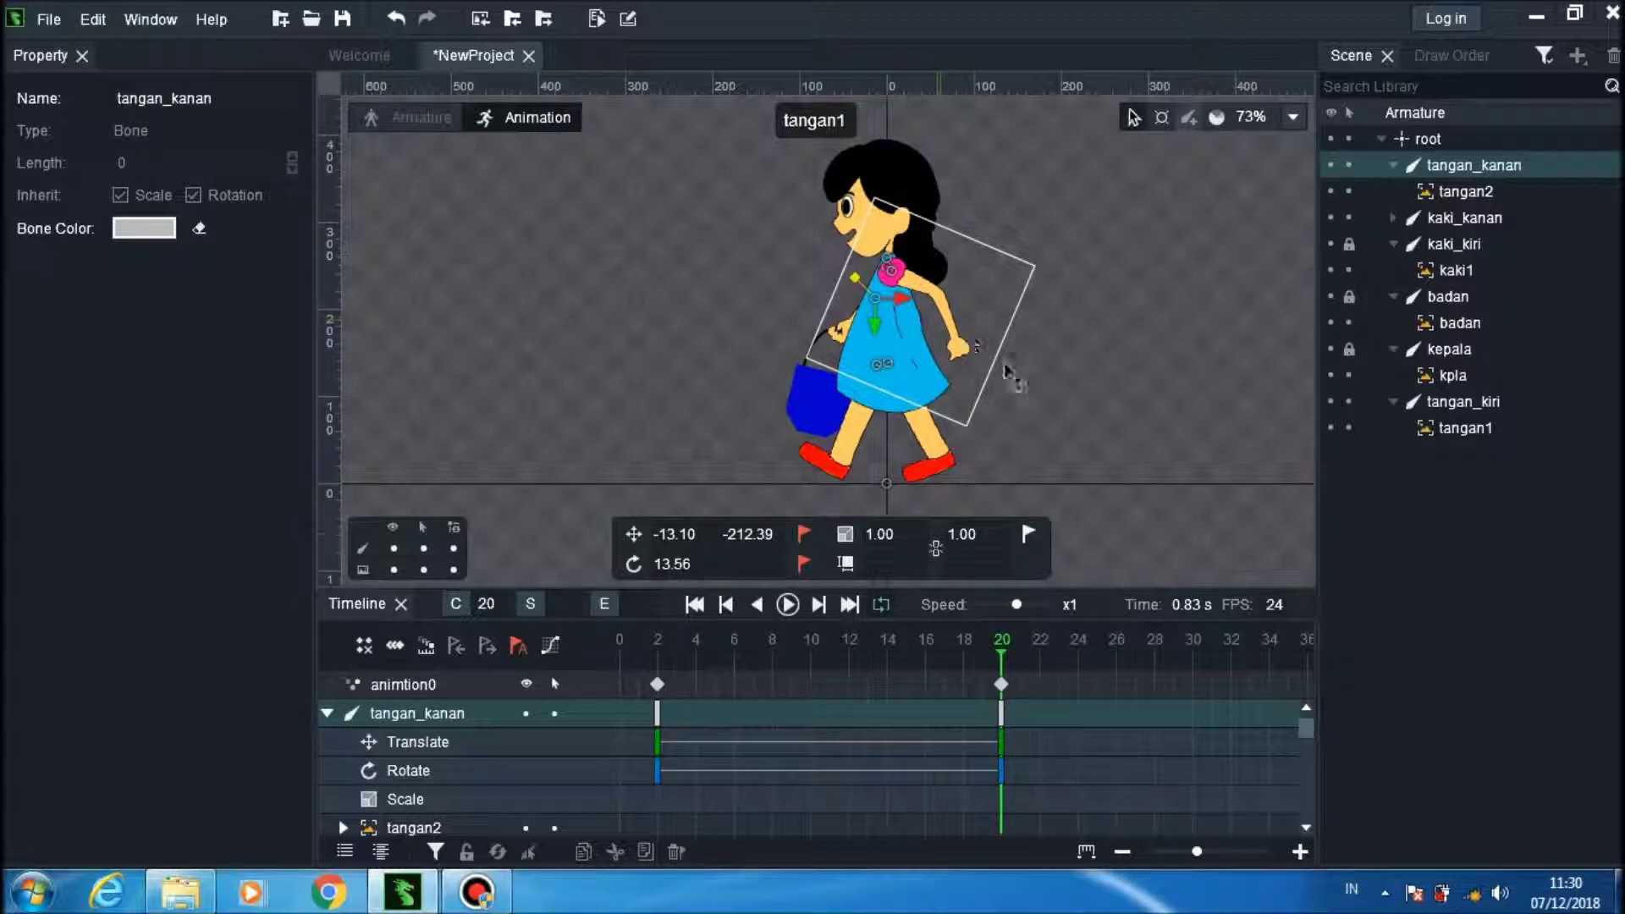
Step: Play the animation to preview the walk motion and stop the playback
left_click(788, 605)
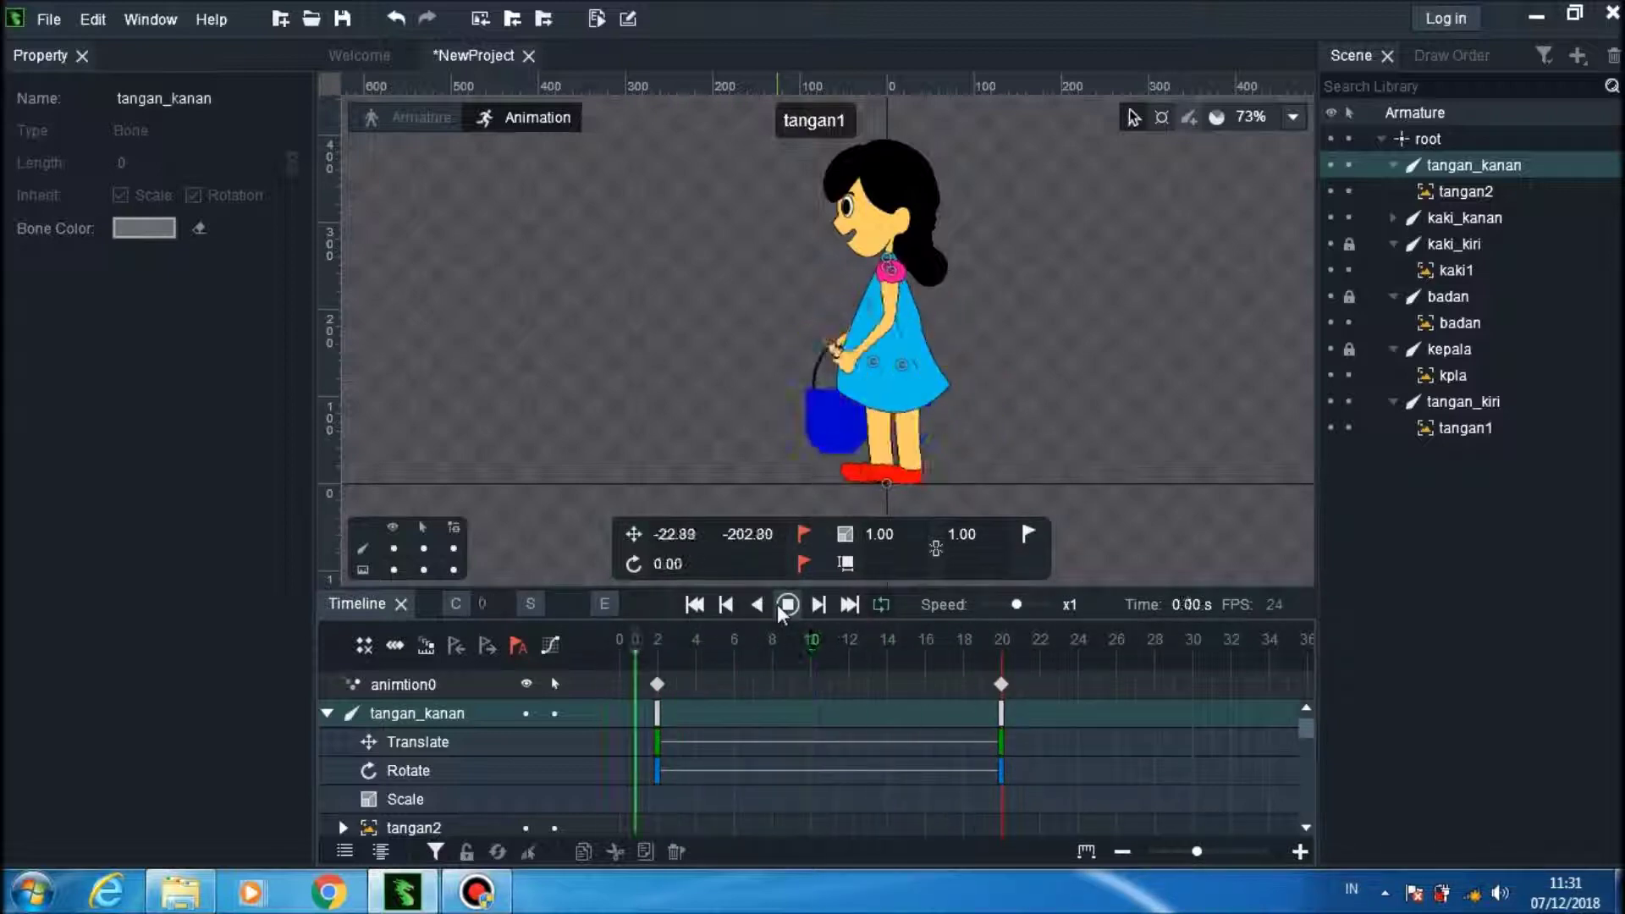
left_click(779, 606)
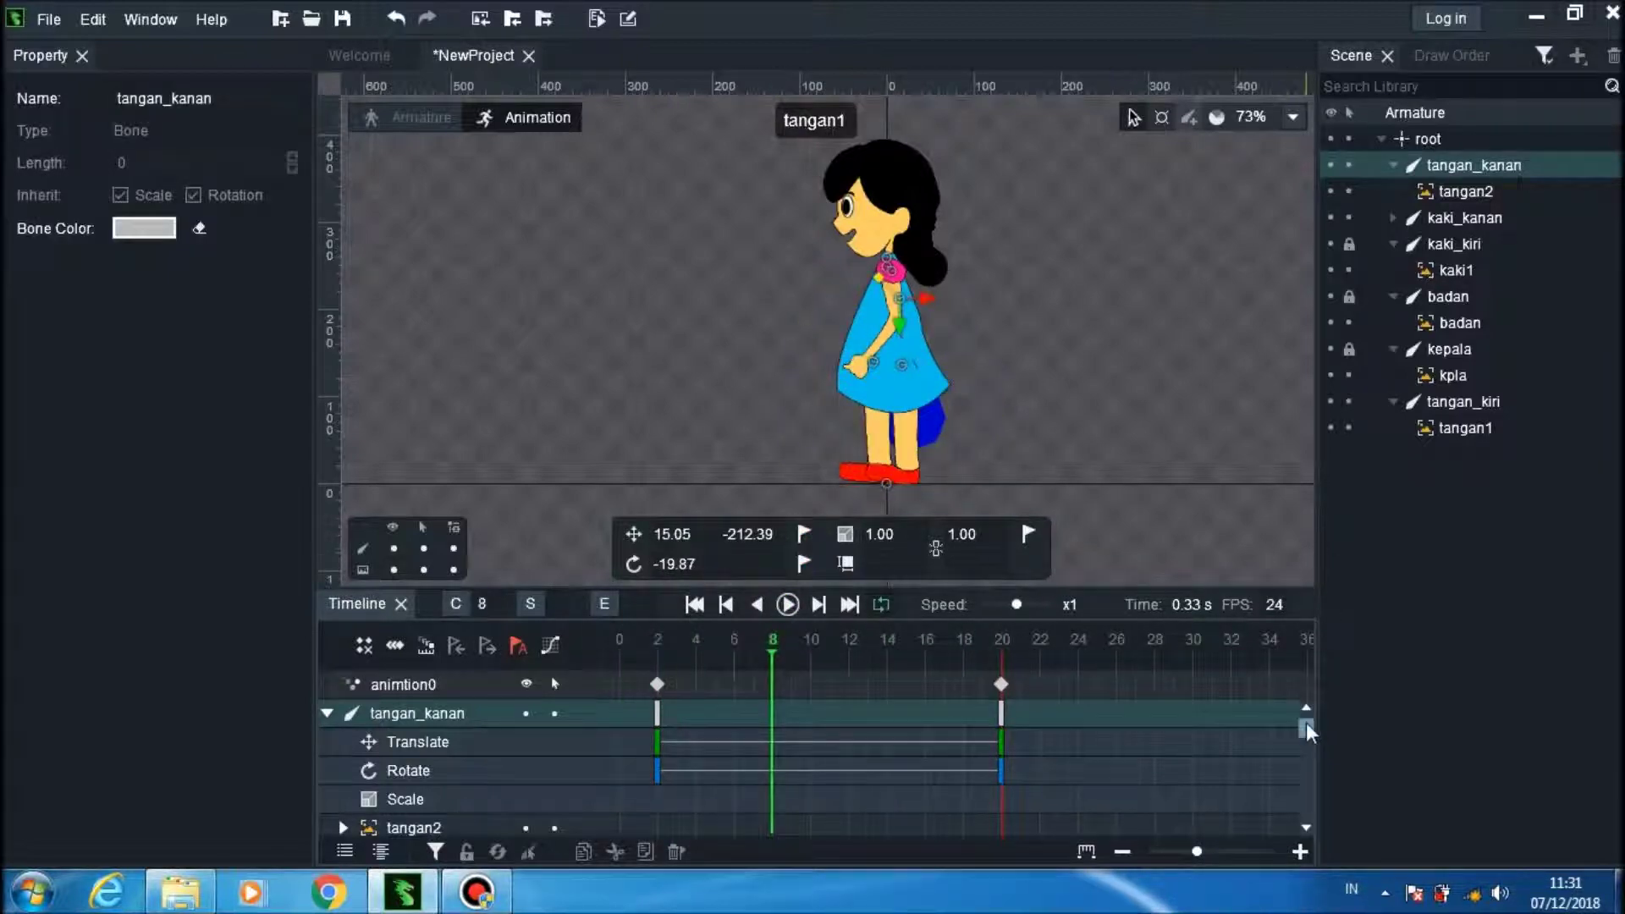
left_click_drag(1307, 724, 1307, 728)
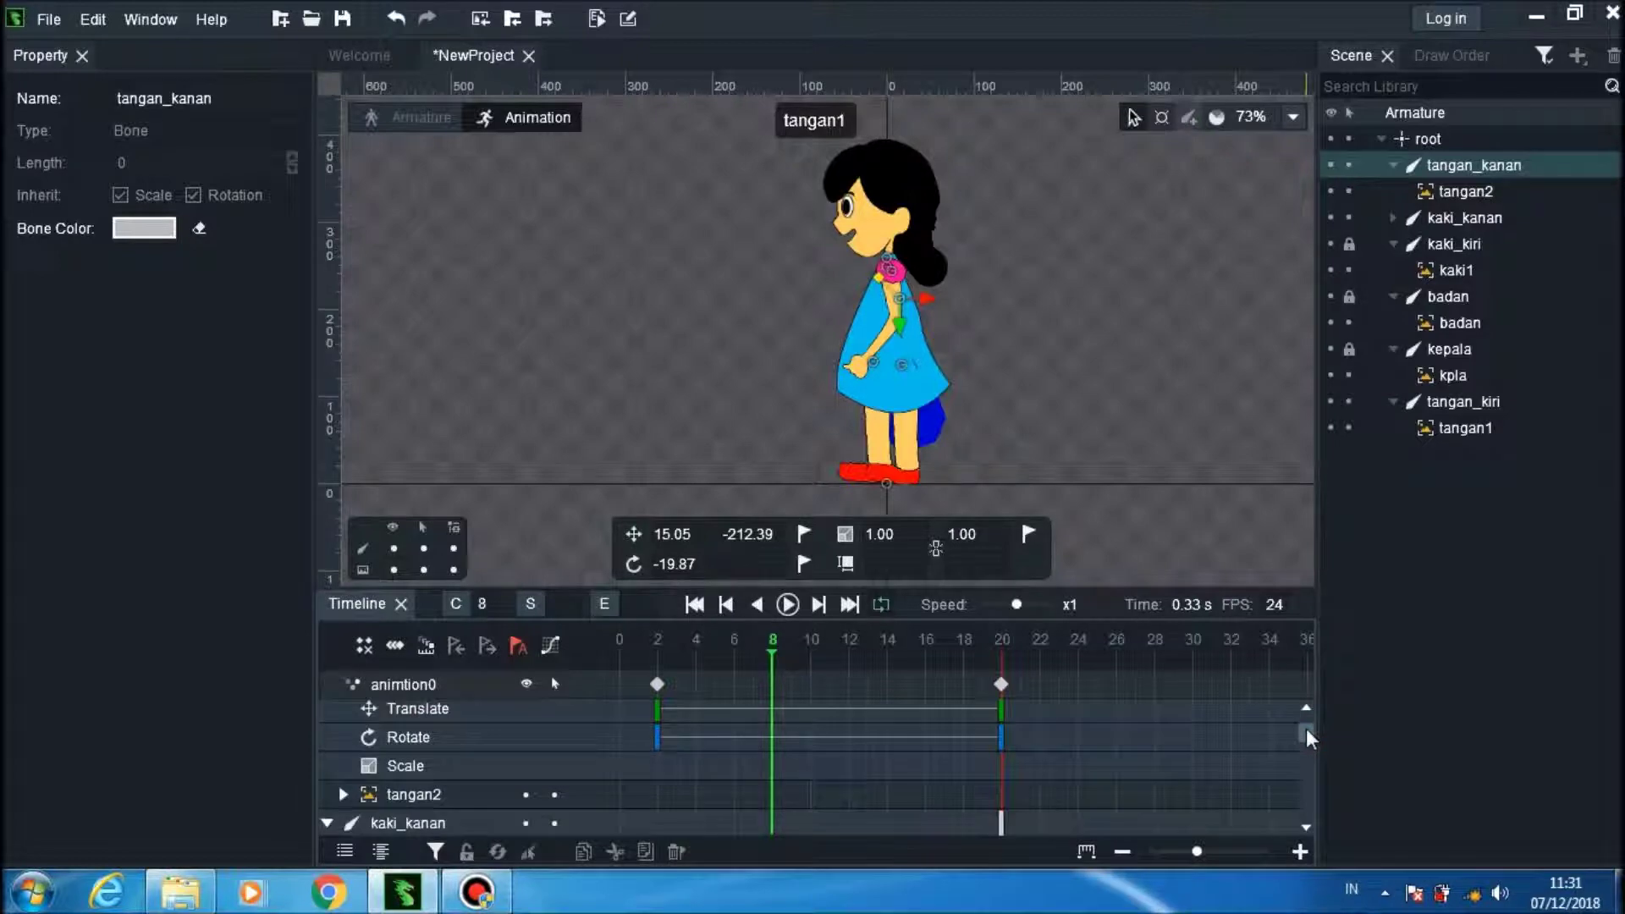
left_click(1003, 682)
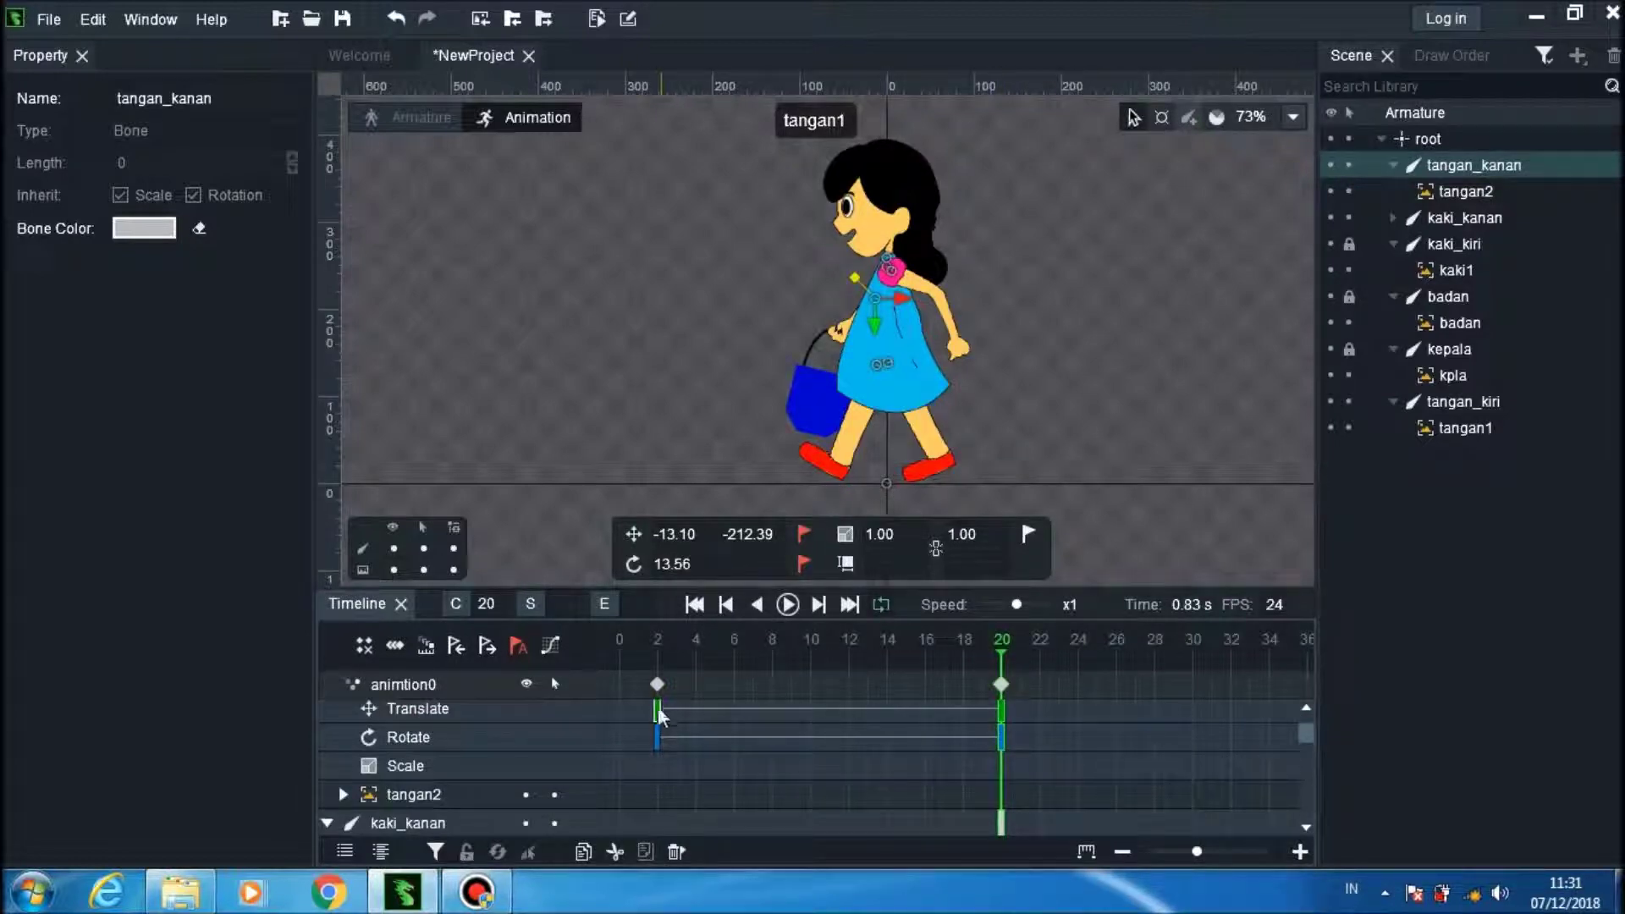
left_click(658, 713)
left_click(1001, 709)
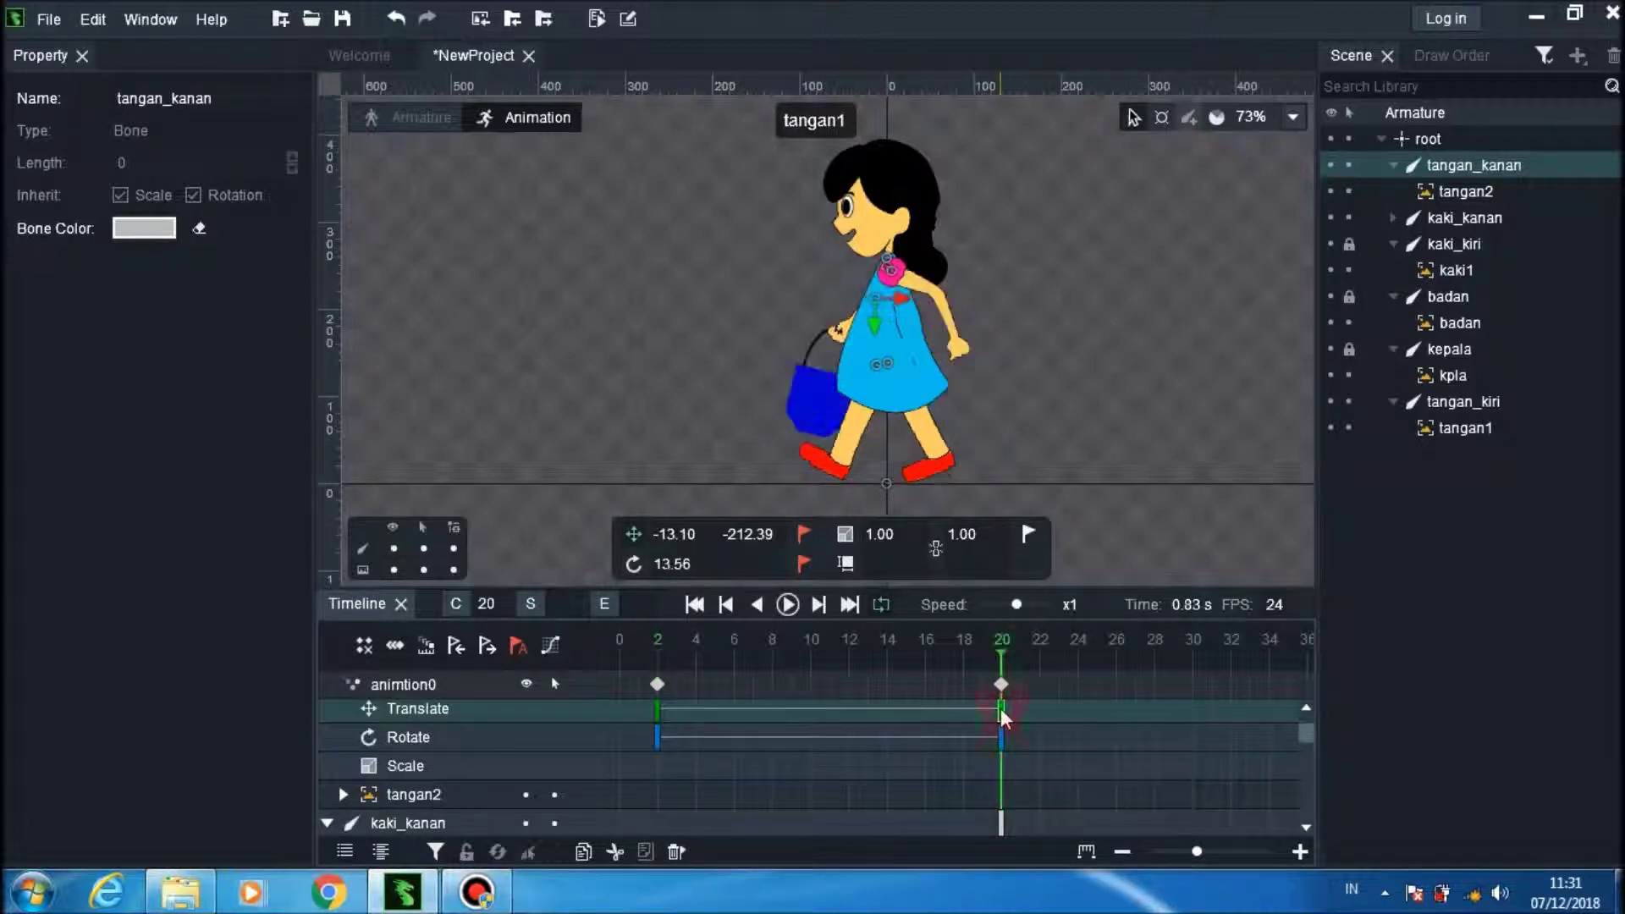
left_click(658, 684)
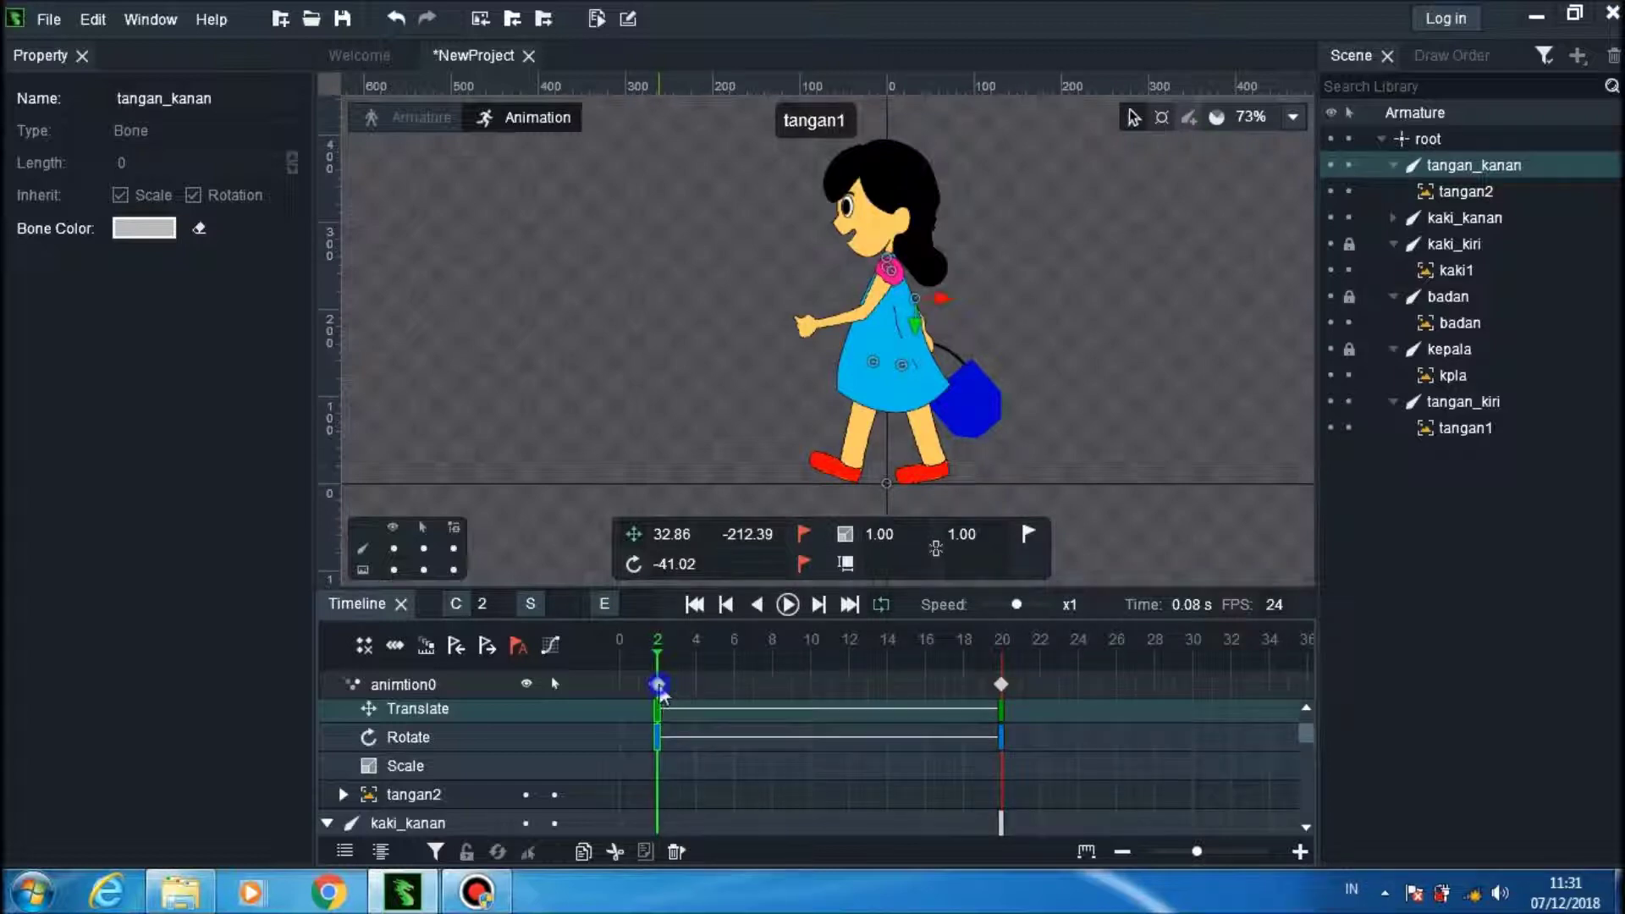
left_click(658, 714)
right_click(659, 724)
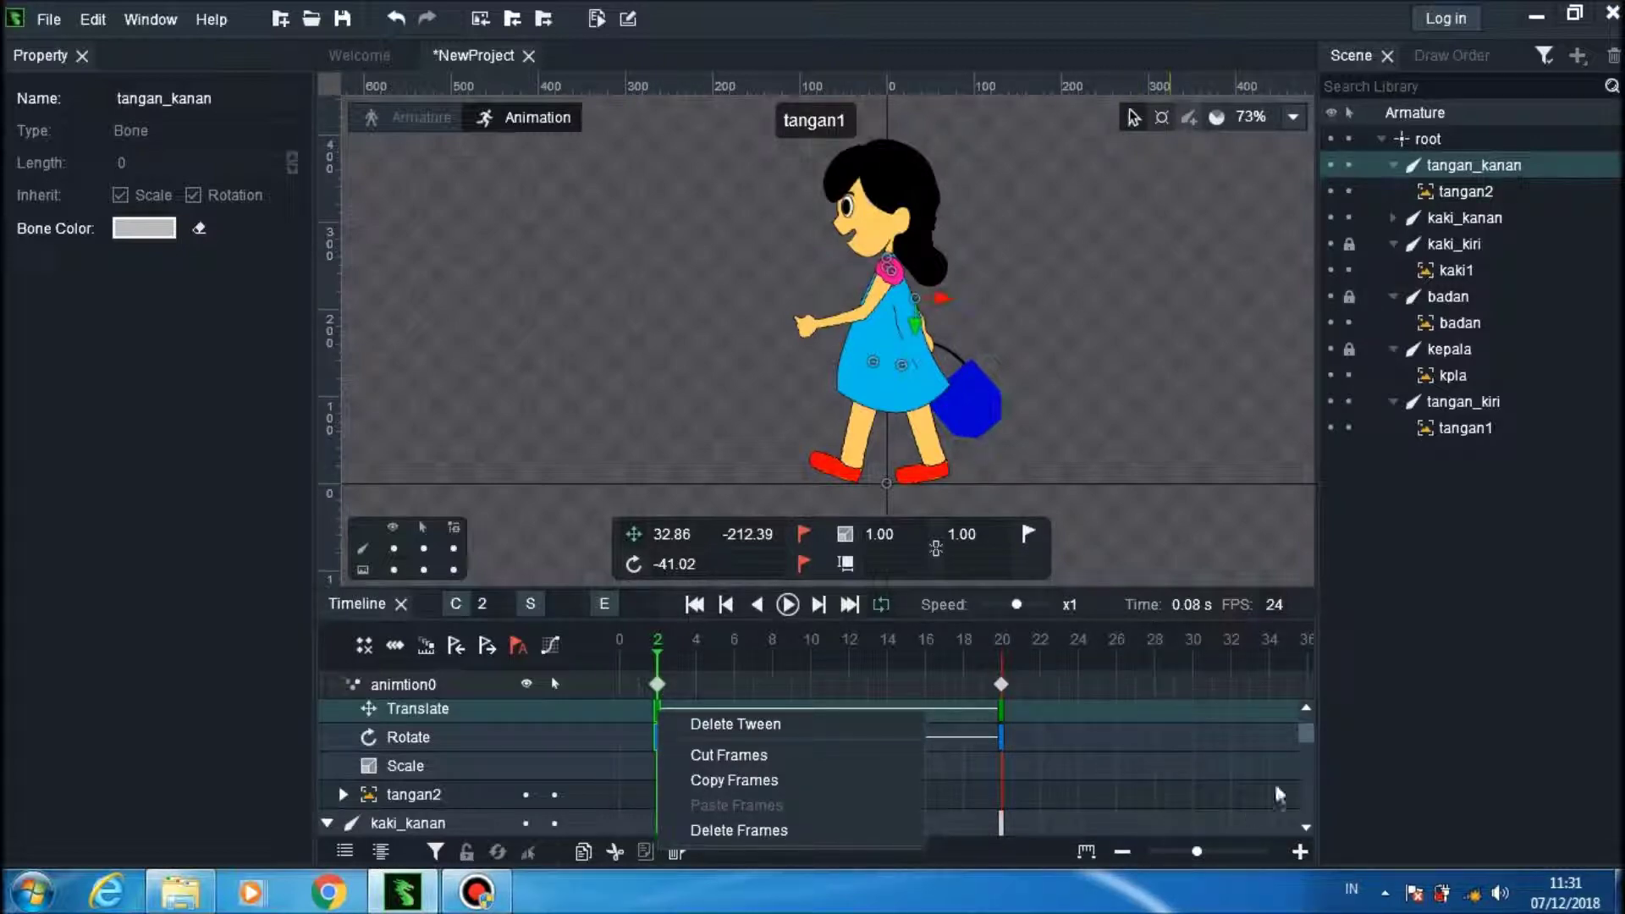
left_click(1307, 734)
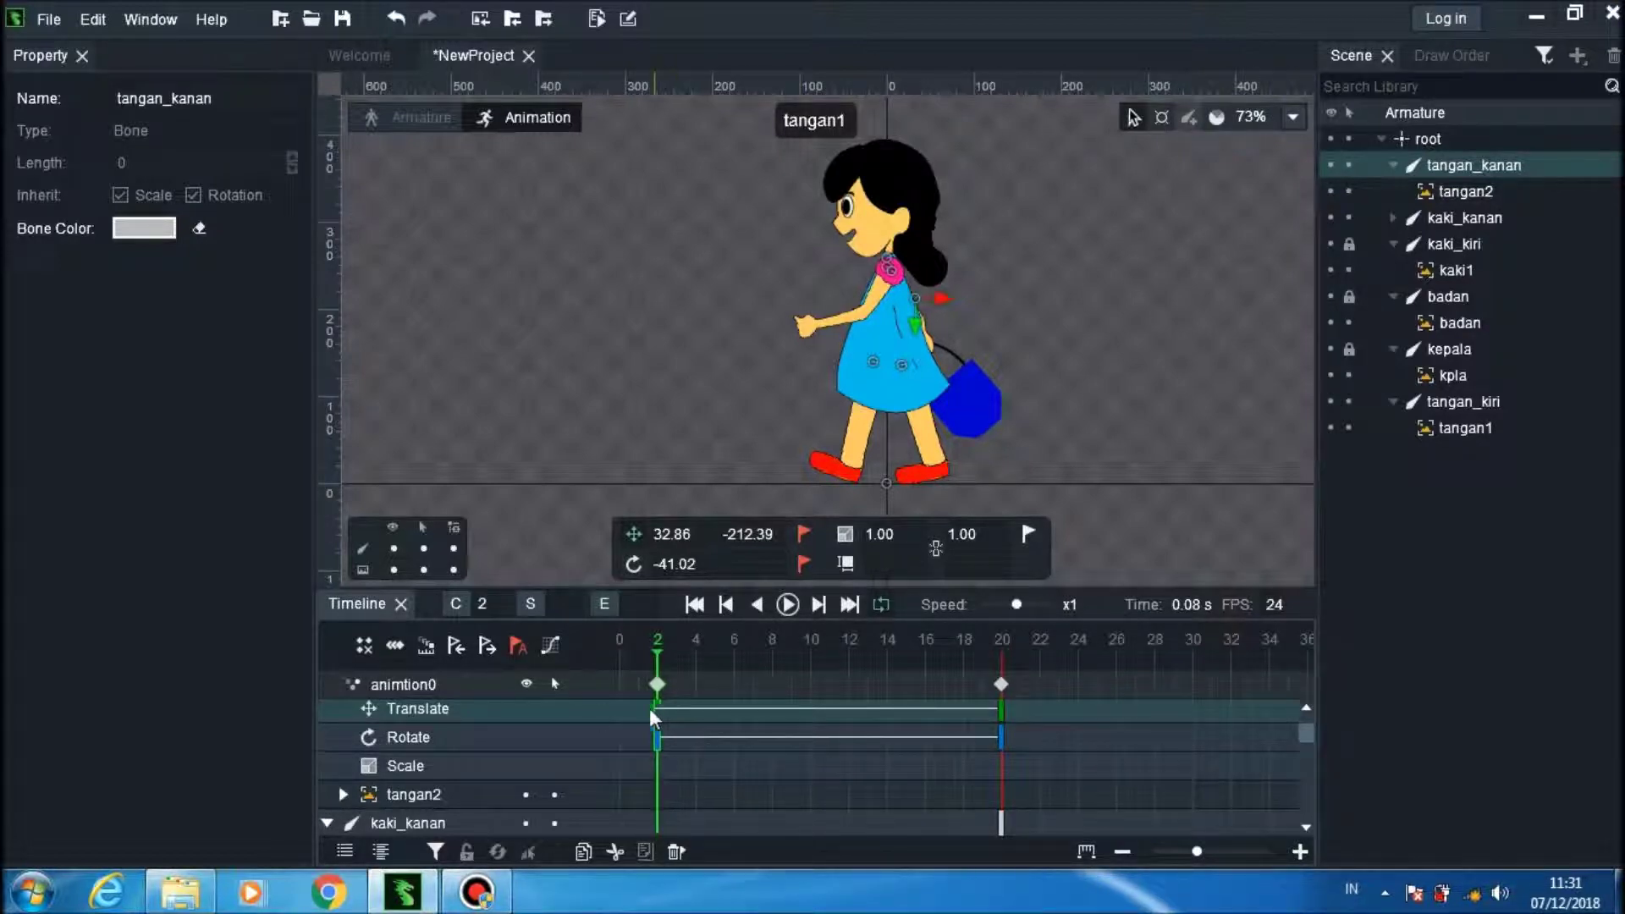
Step: Collapse the tangan_kanan, kaki_kanan and kaki_kiri tracks in the timeline
left_click_drag(1307, 734, 1306, 699)
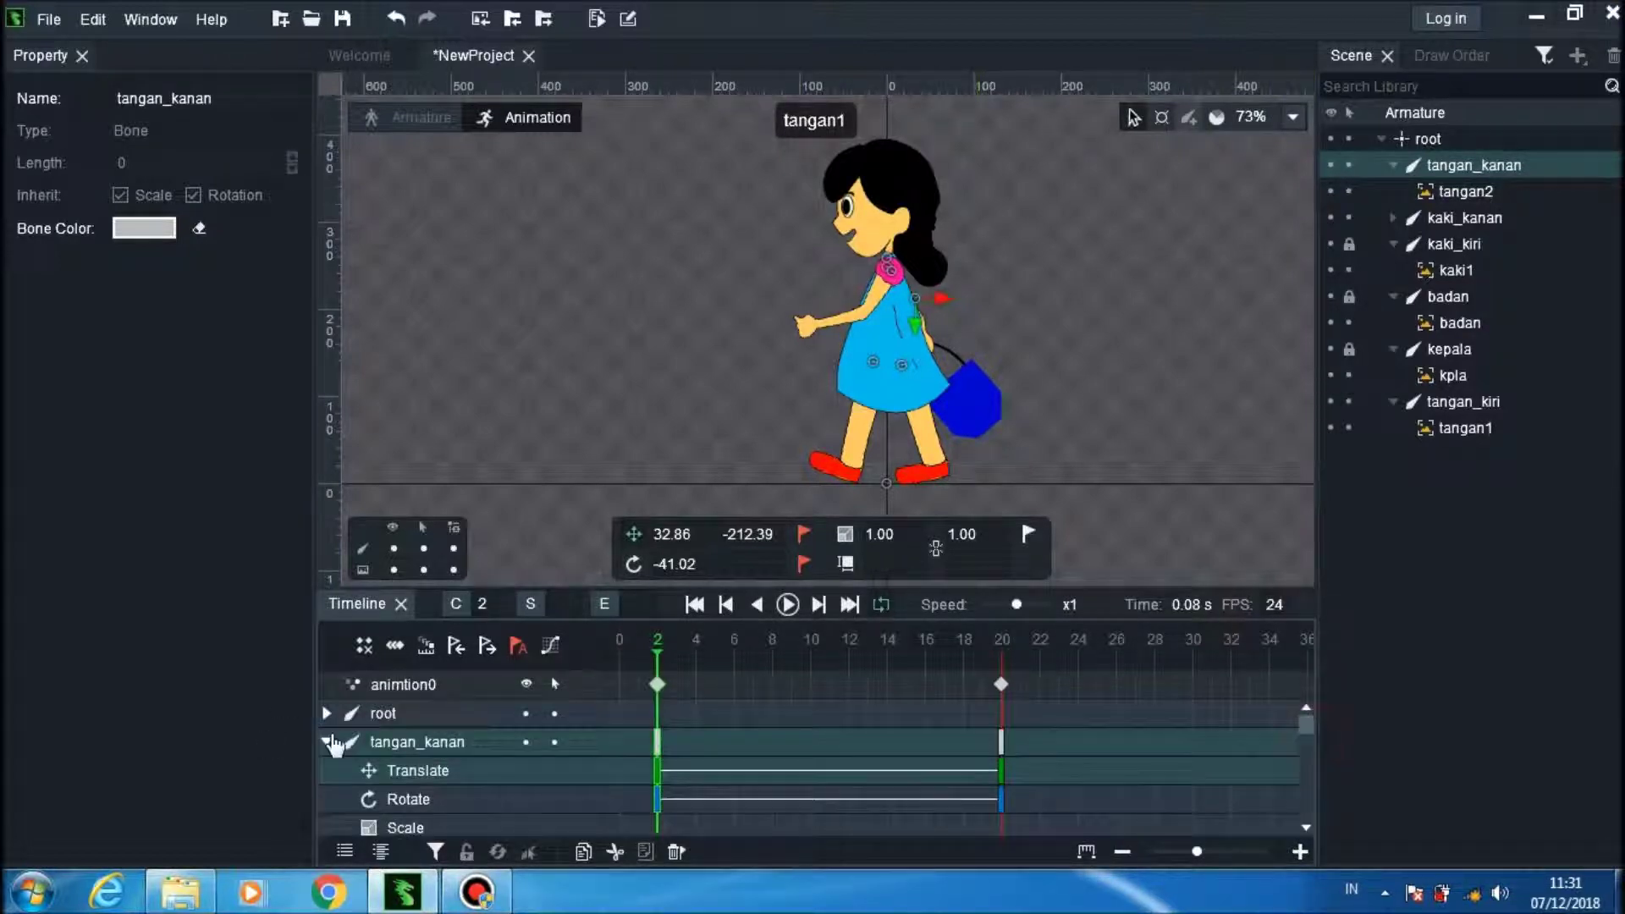
left_click(327, 742)
left_click(327, 772)
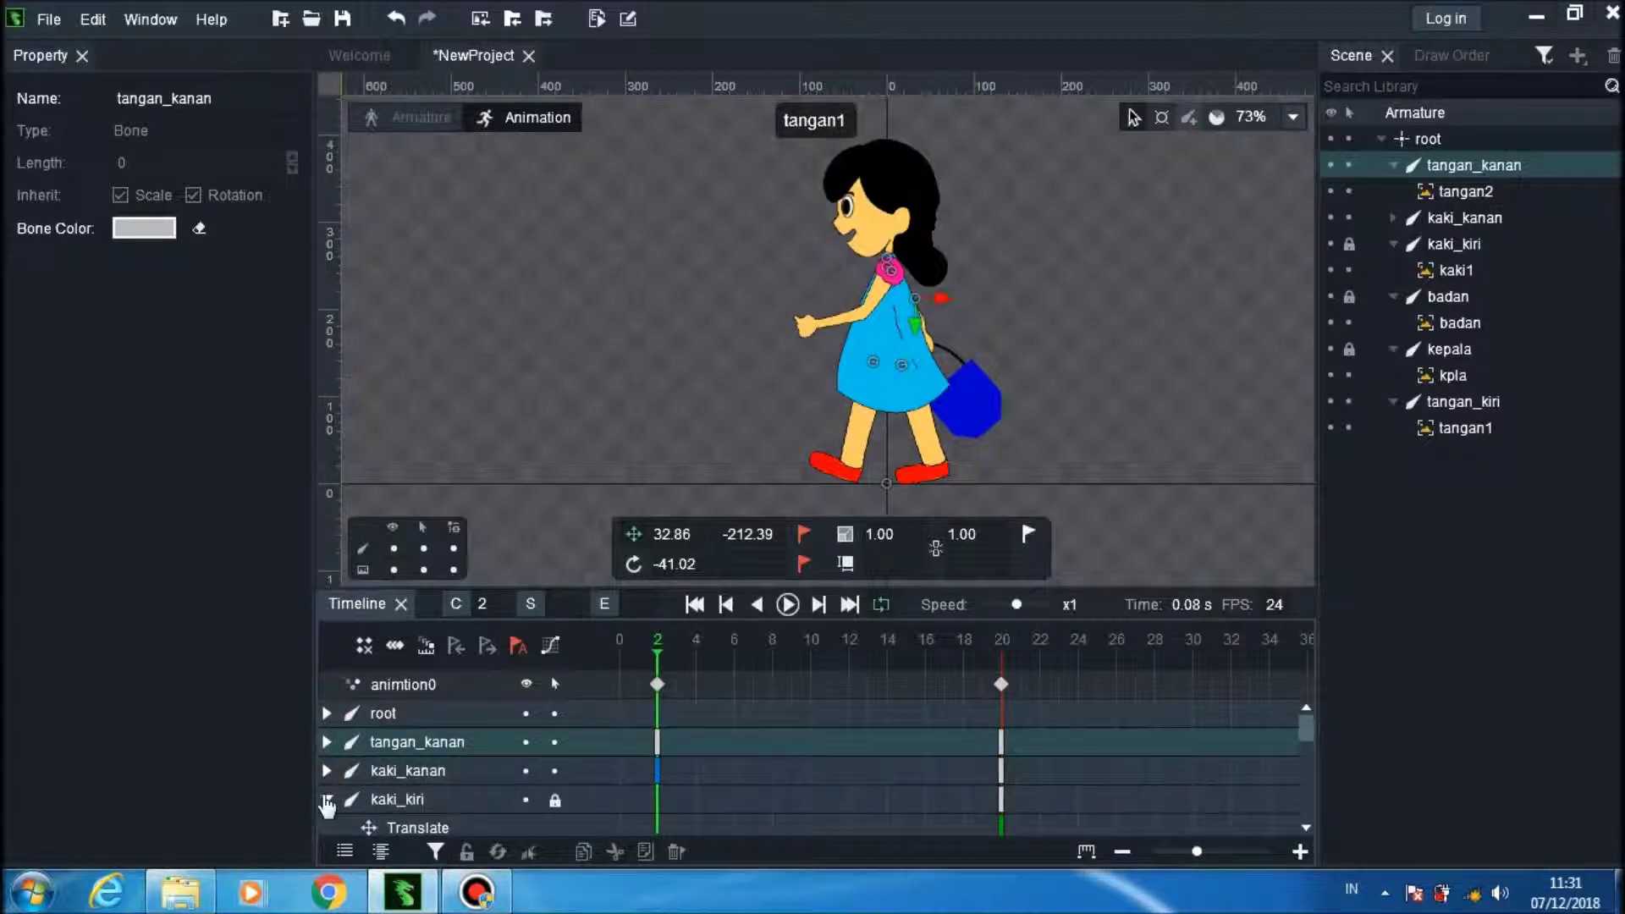
left_click(327, 800)
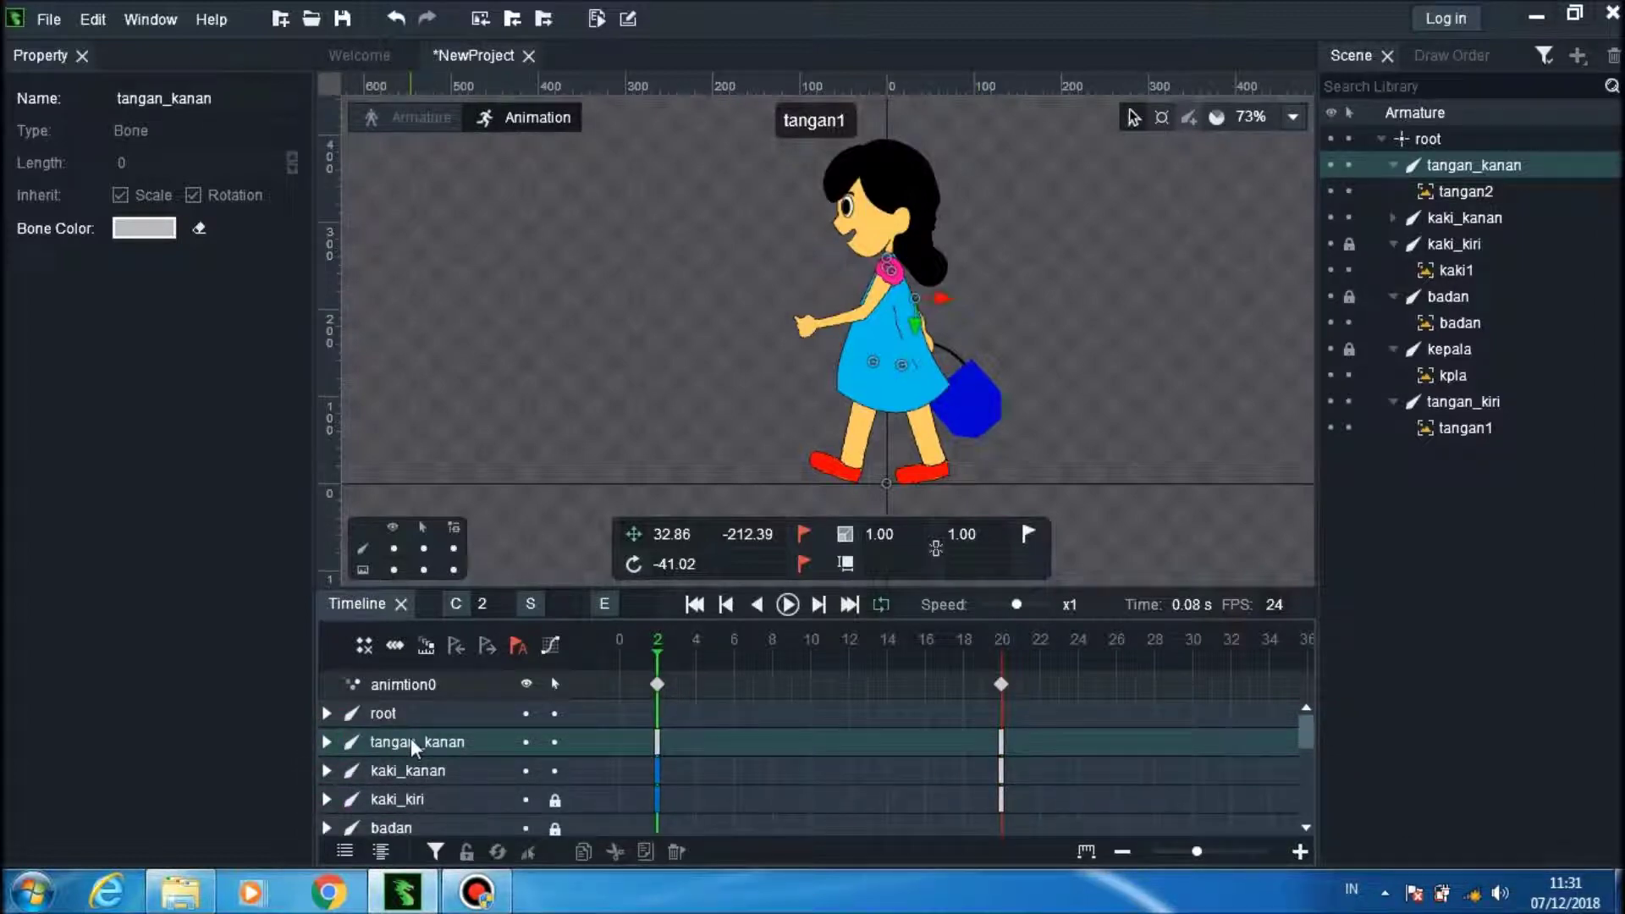
right_click(661, 745)
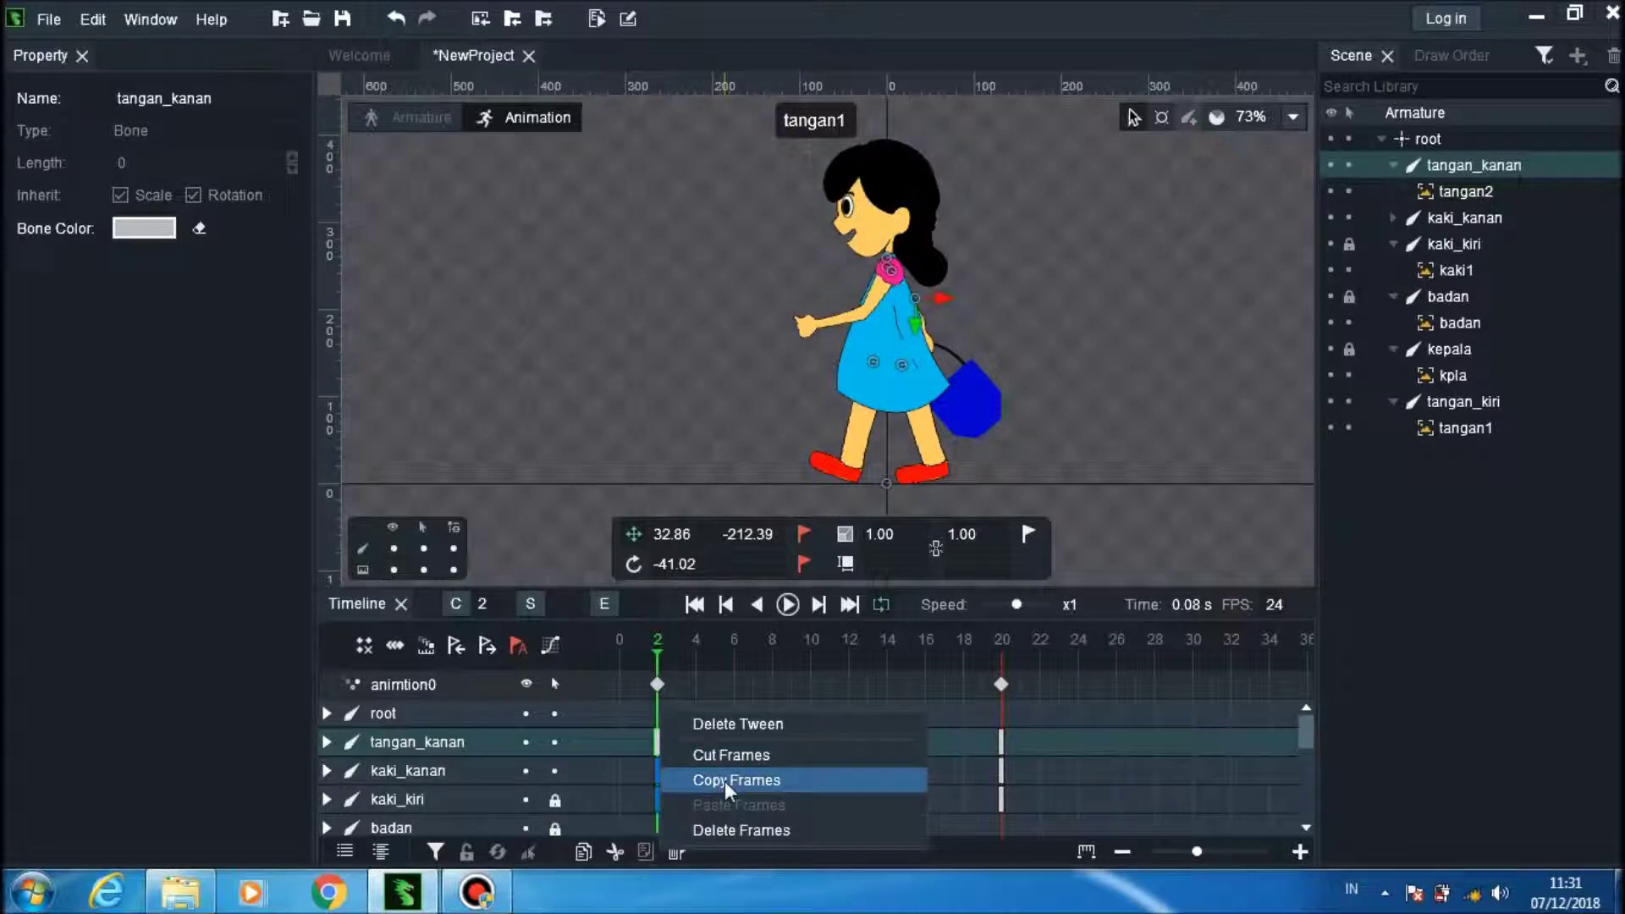
left_click(737, 776)
left_click(1193, 709)
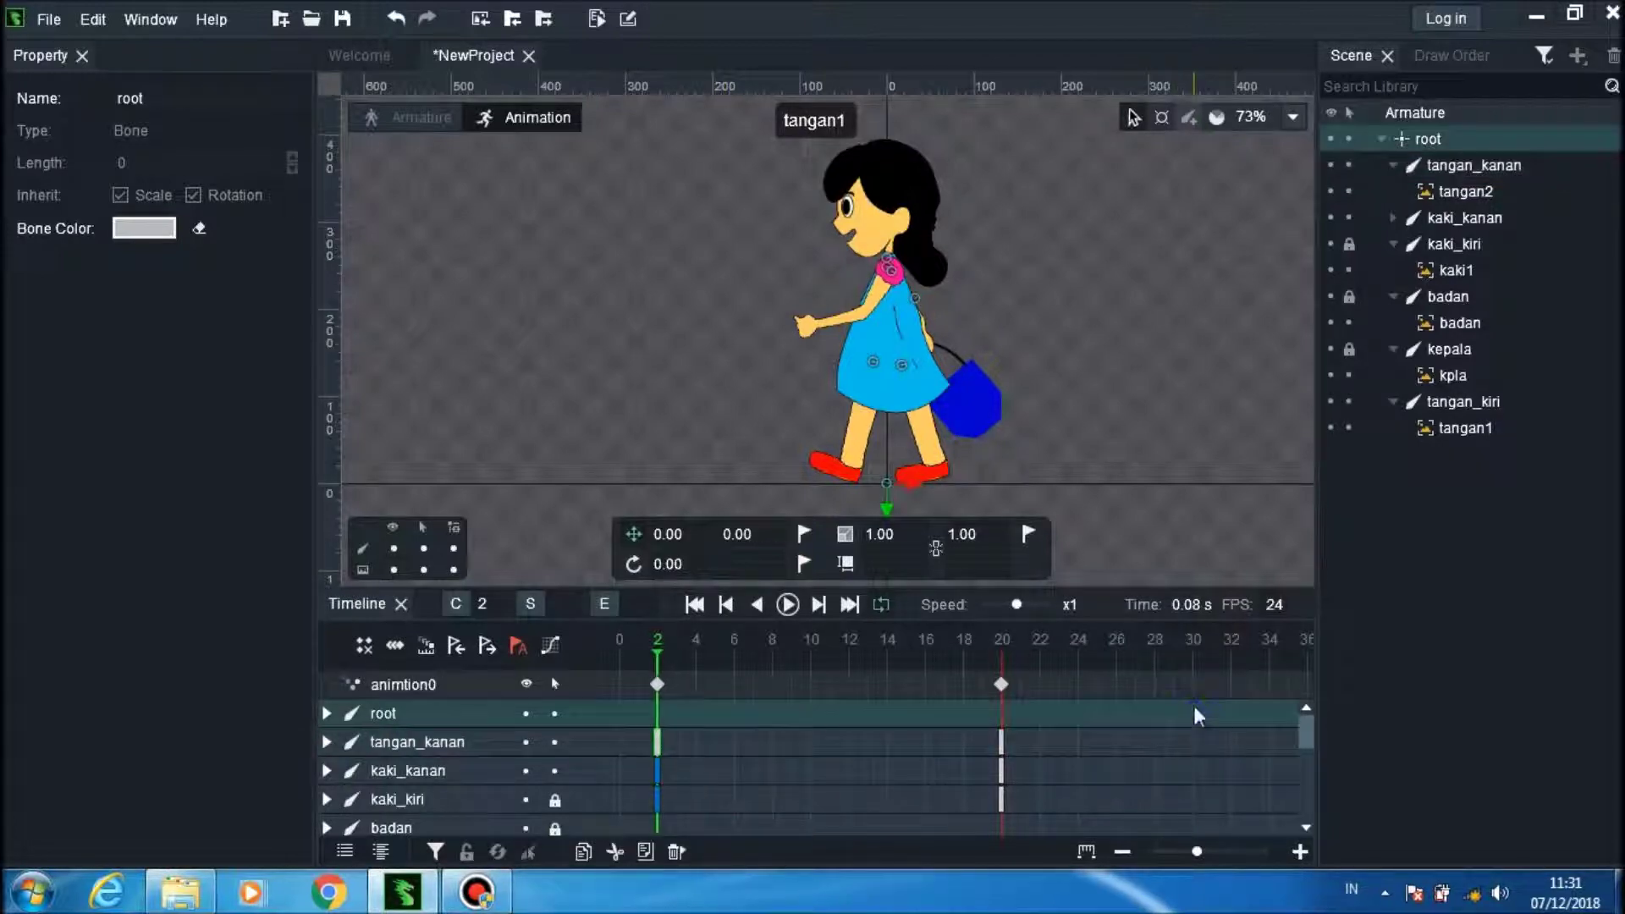
right_click(1193, 707)
left_click(1238, 777)
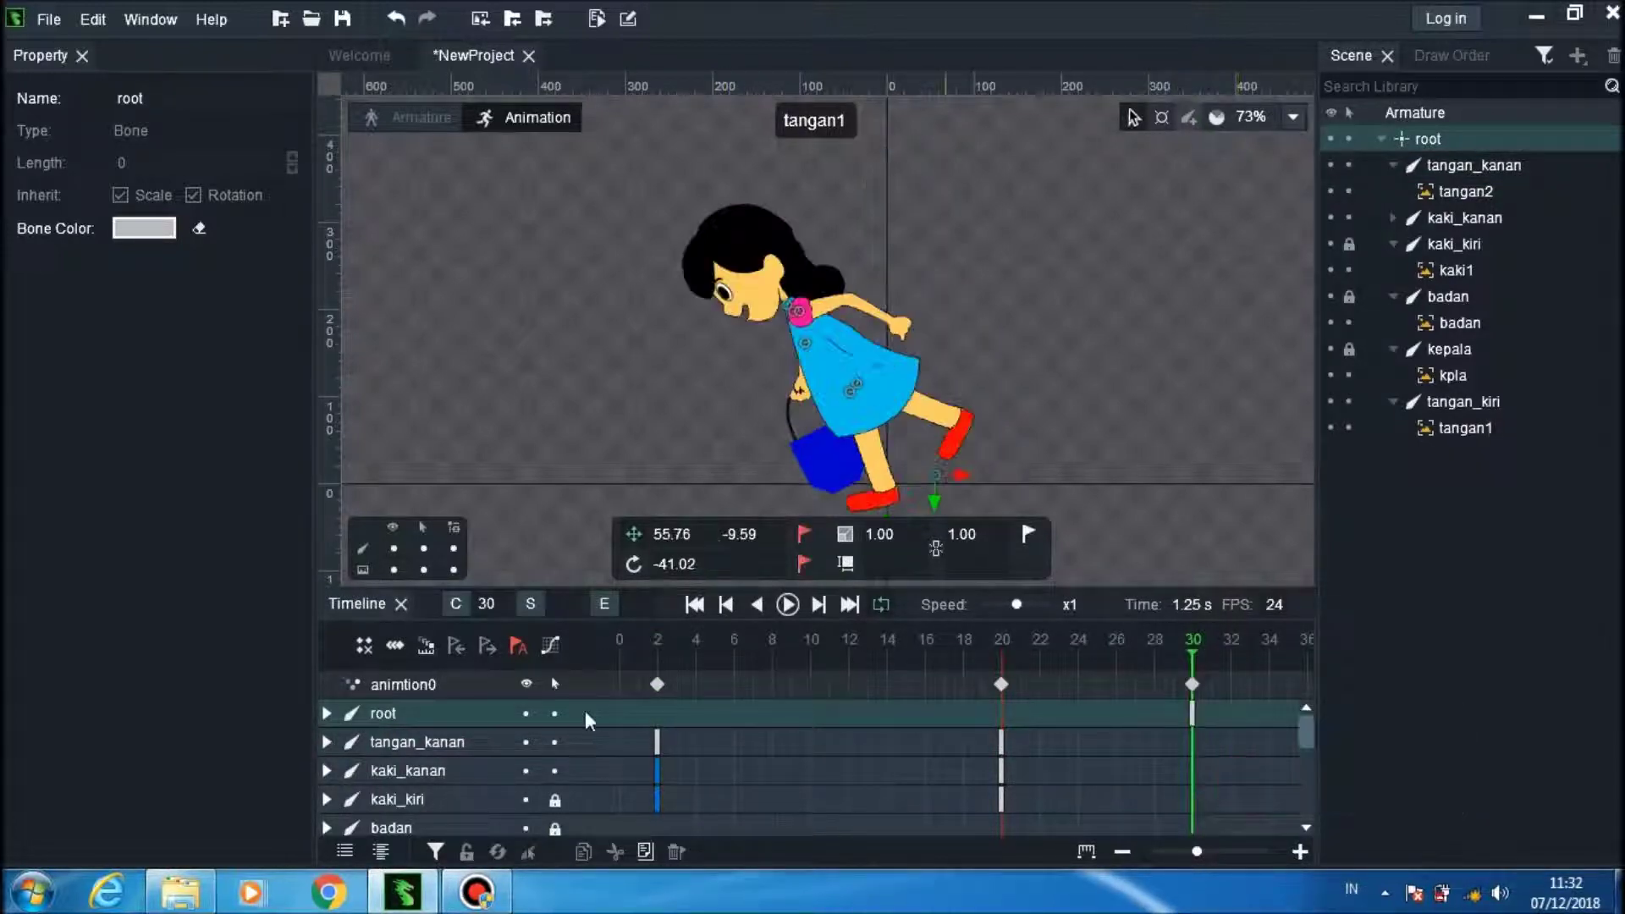
right_click(658, 763)
left_click(738, 776)
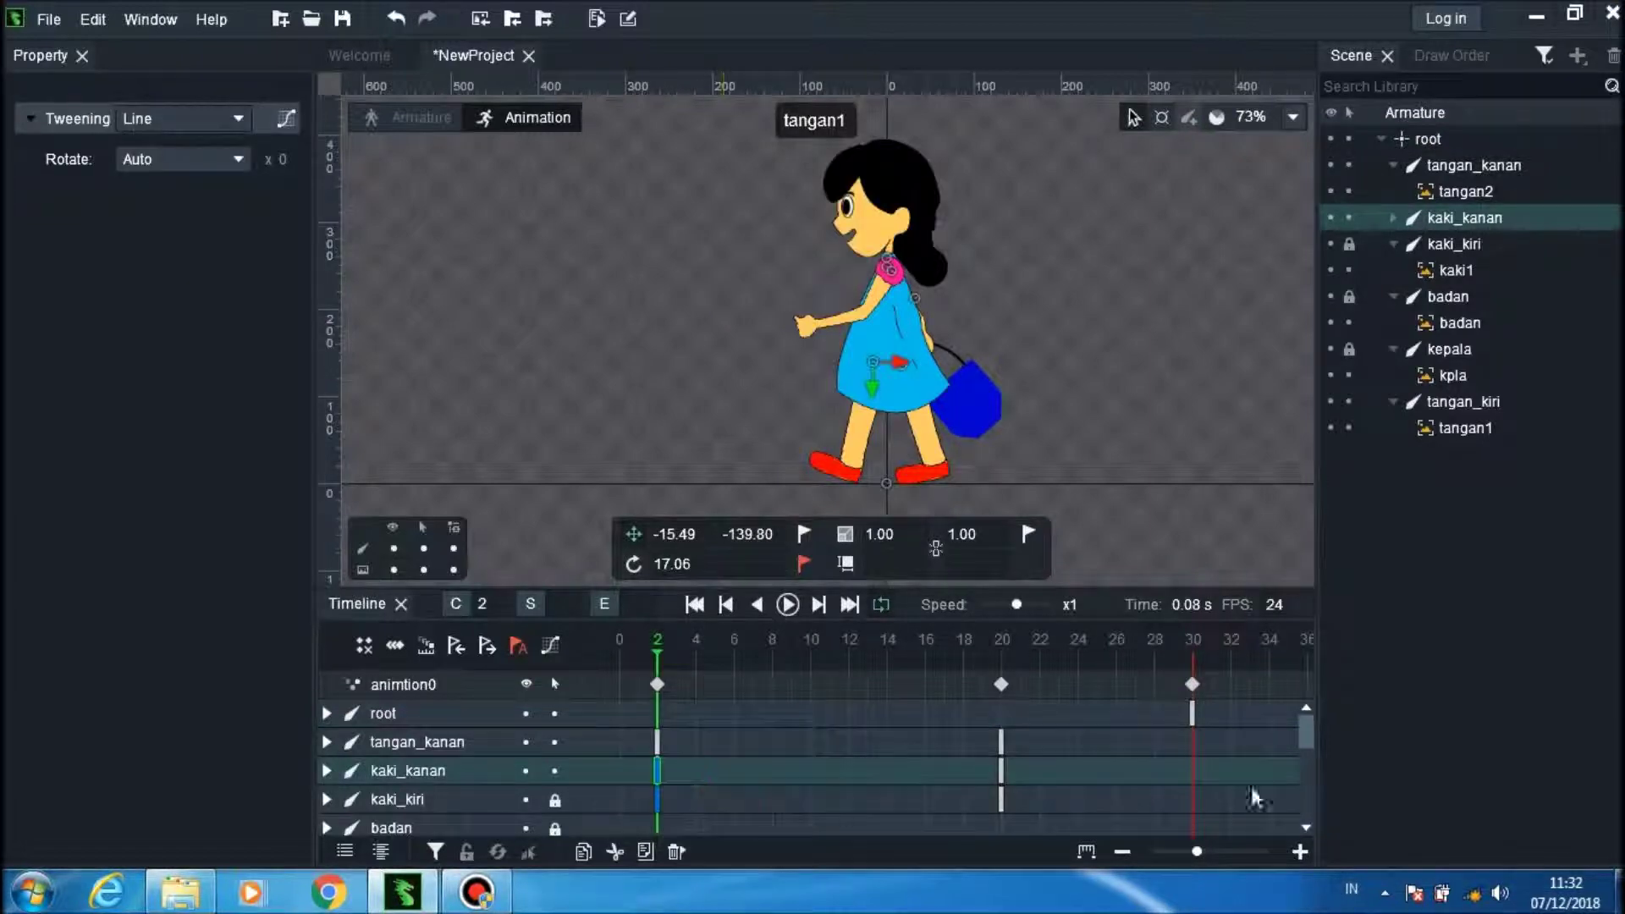
right_click(1194, 743)
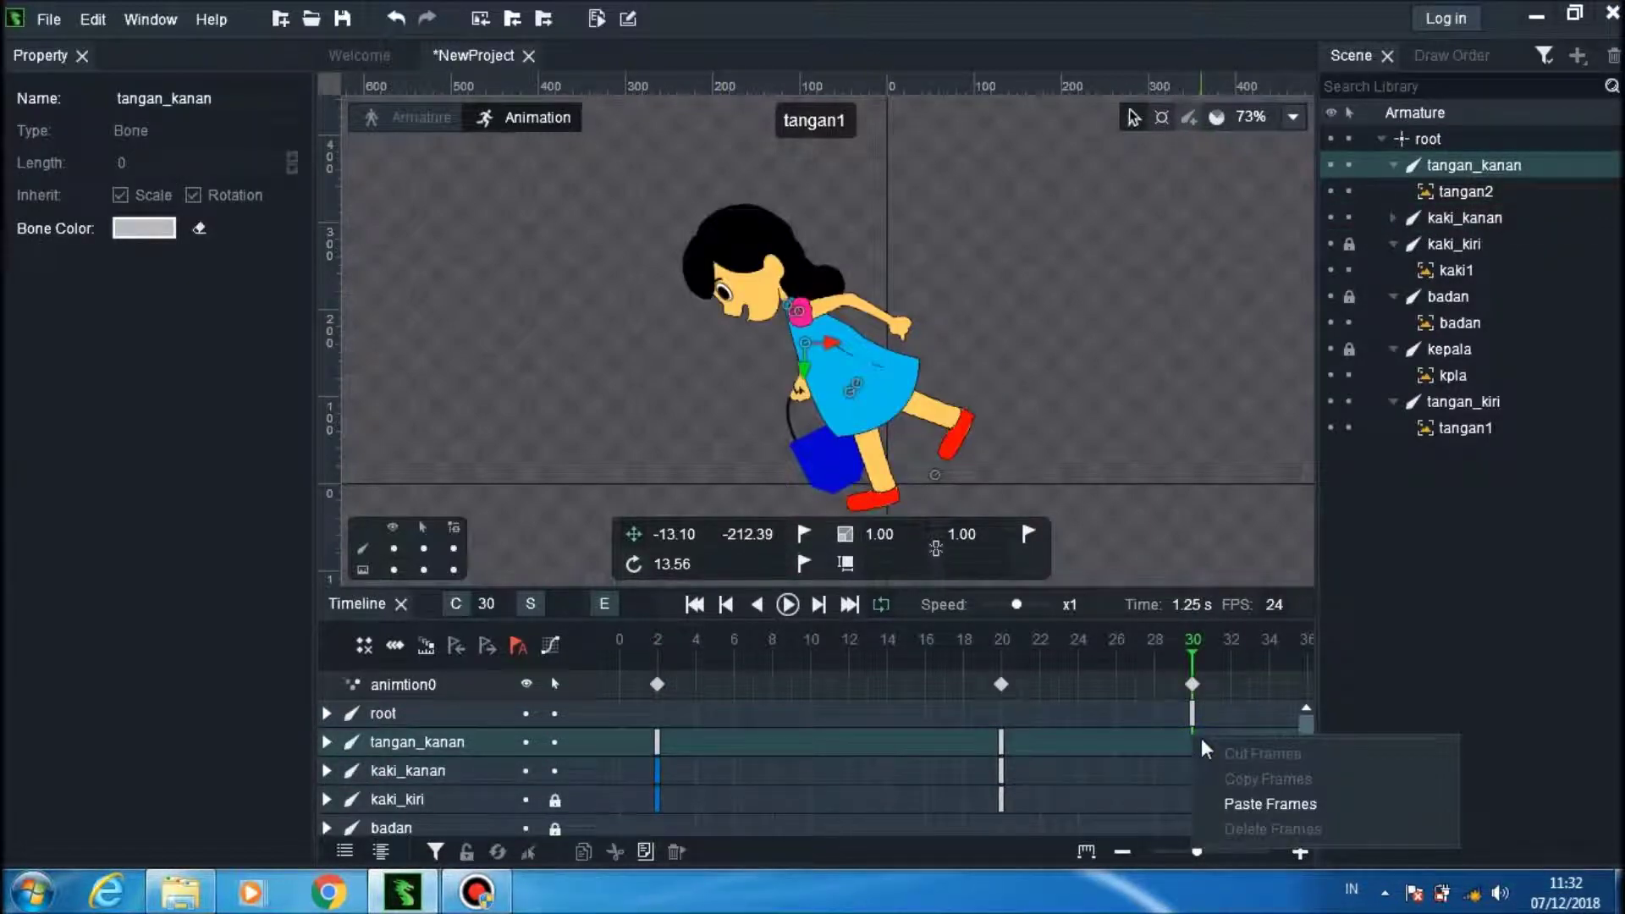
left_click(1101, 601)
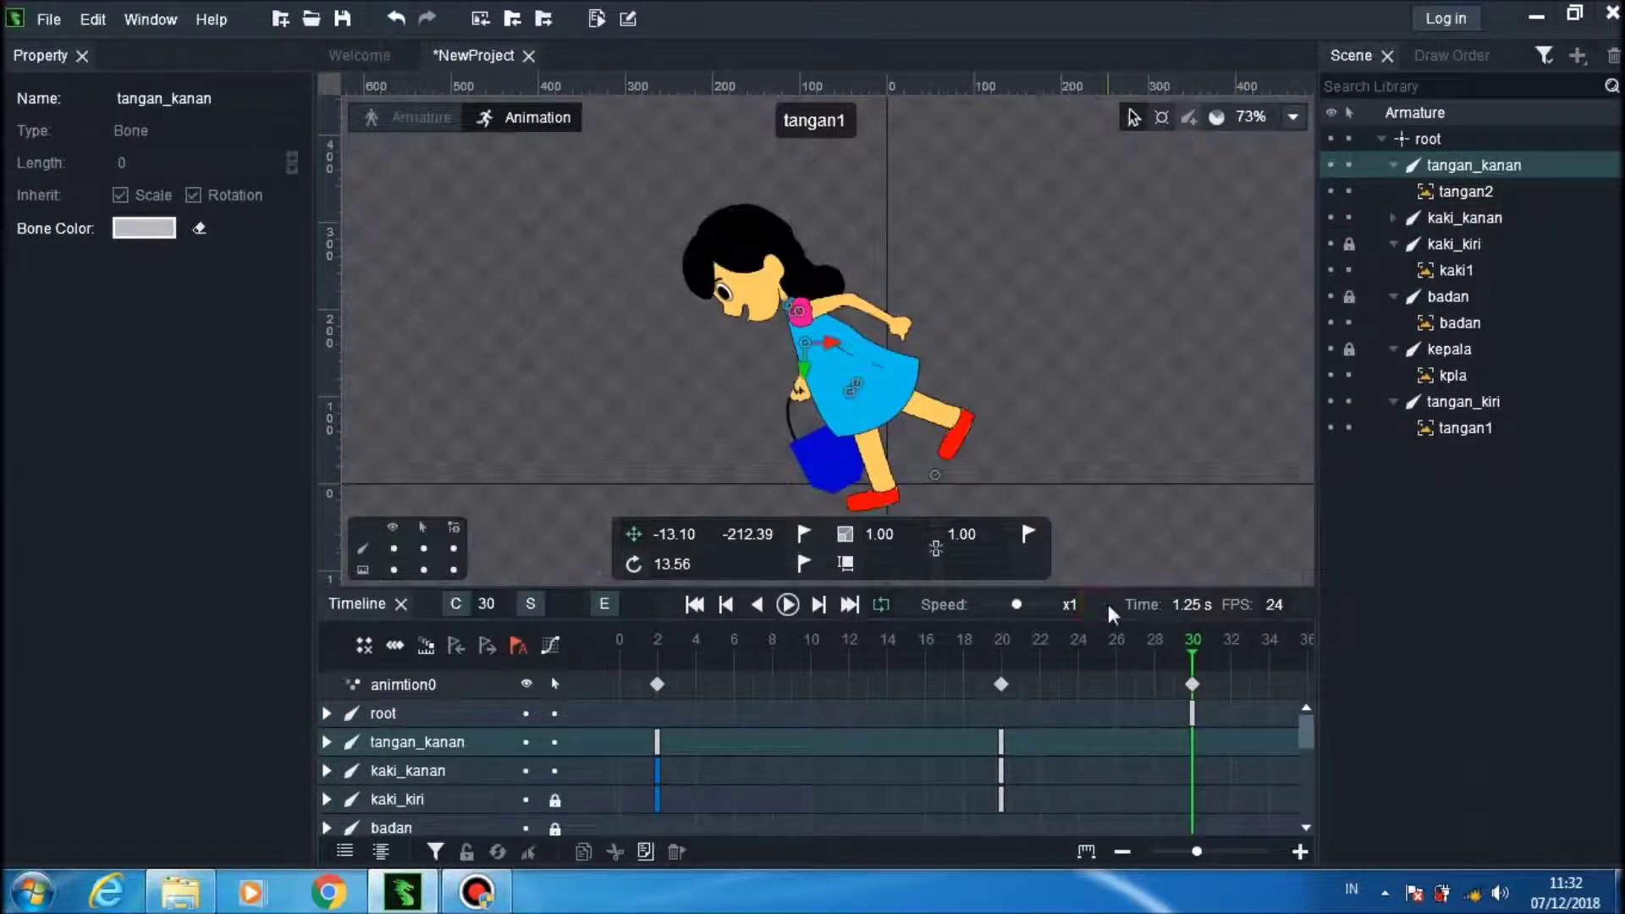
key("ctrl+z")
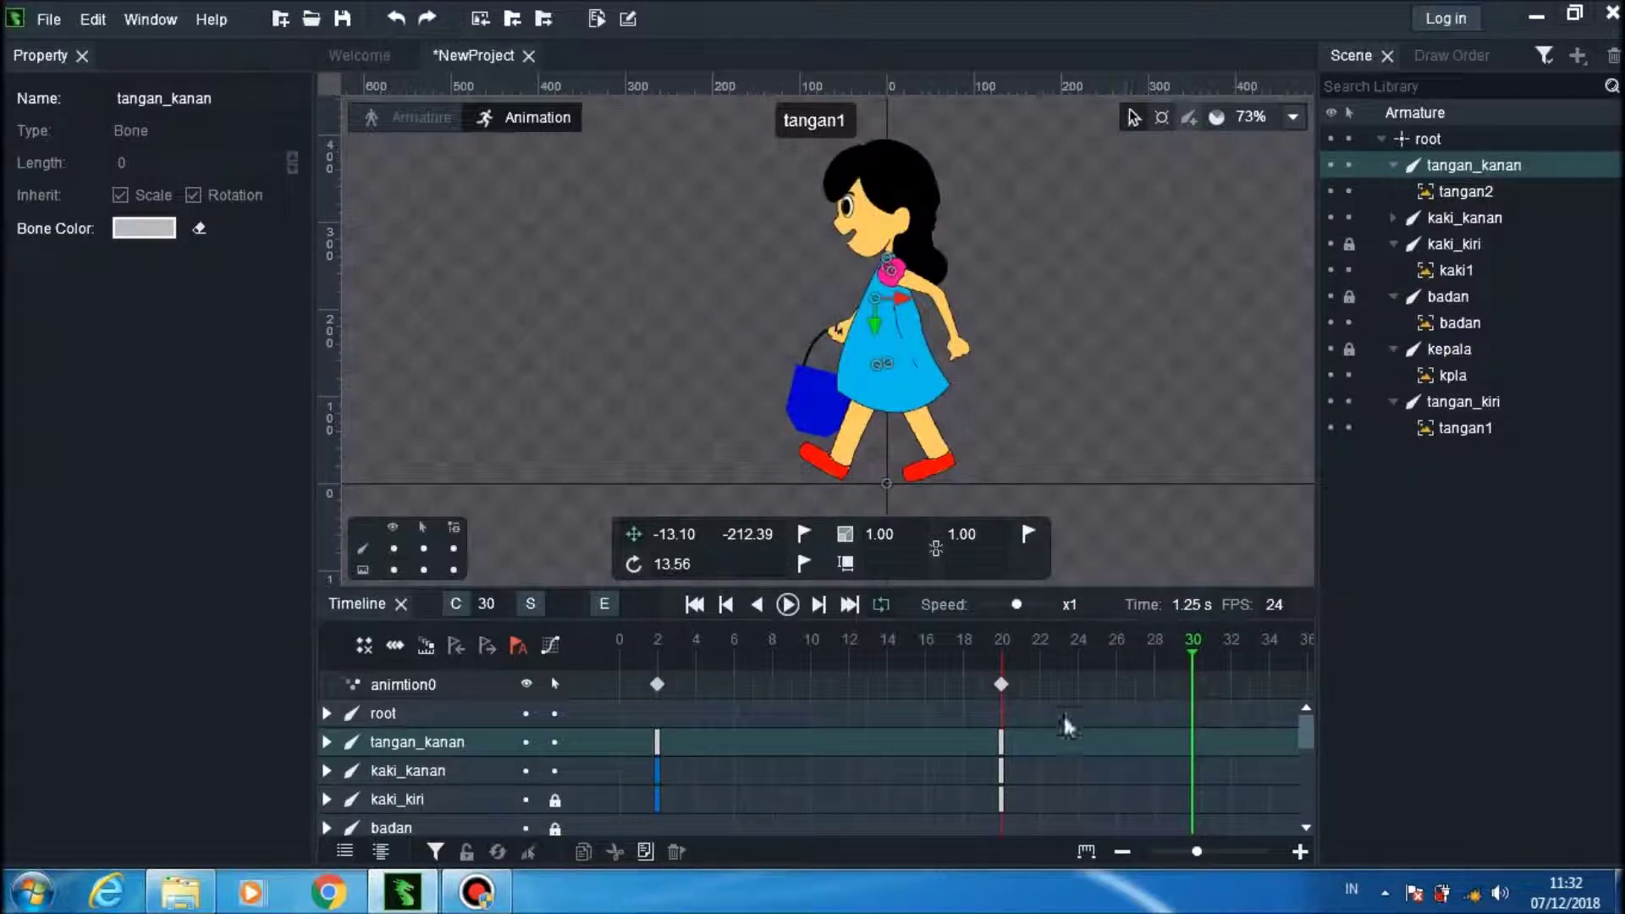
Step: Copy the tangan_kanan keyframe at frame 2 and paste it on the same bone's track at frame 30
right_click(657, 743)
left_click(723, 779)
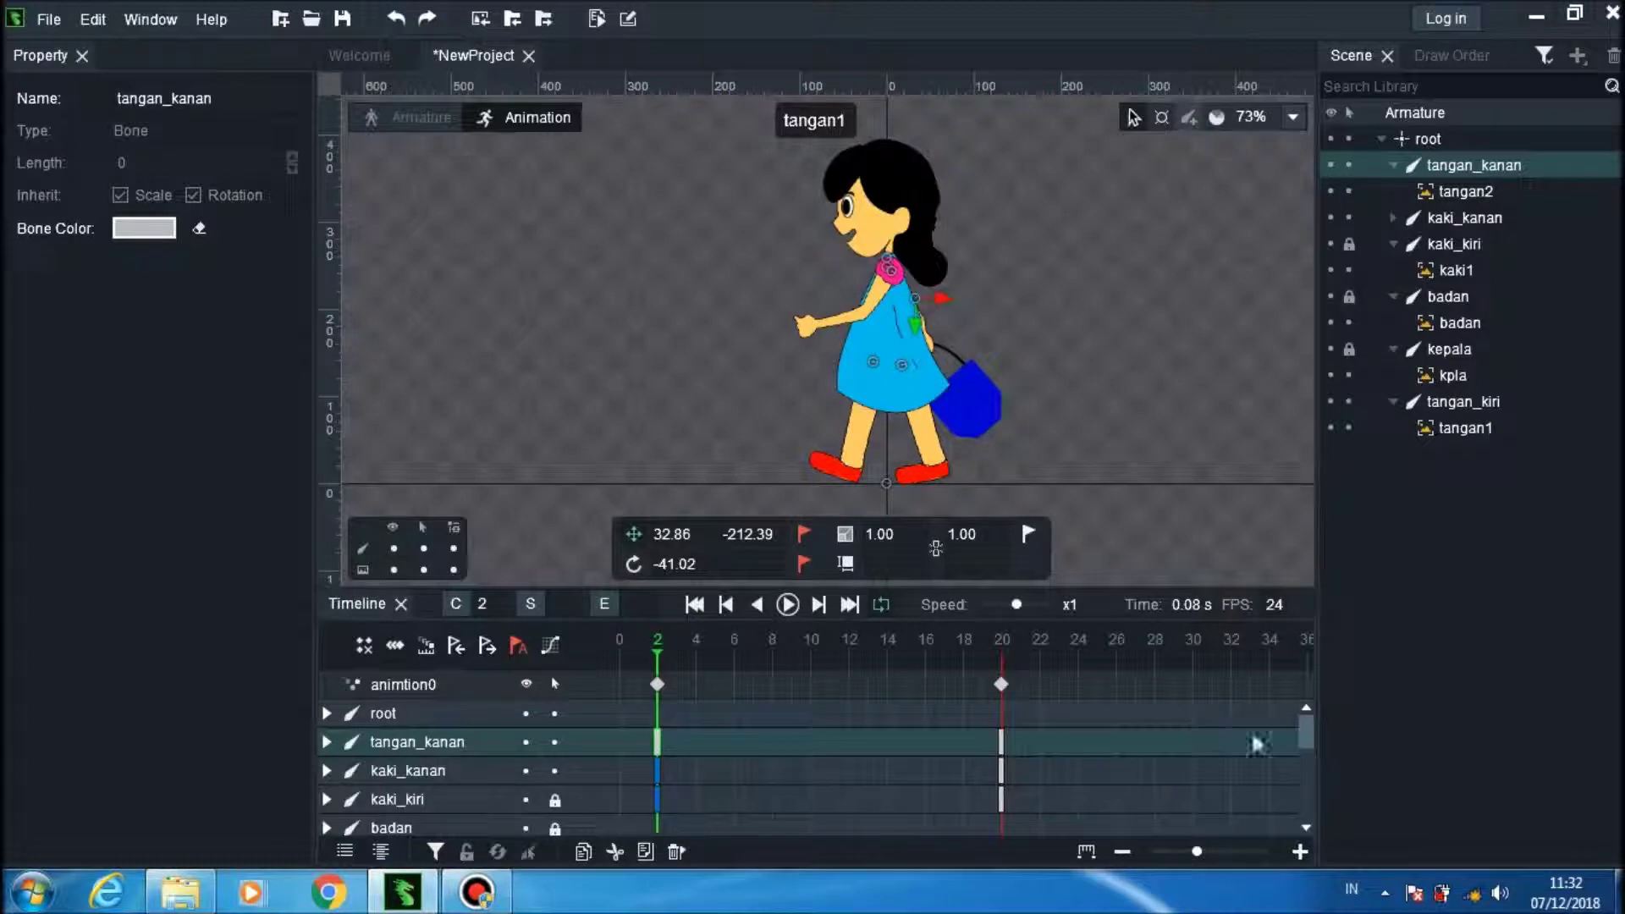
right_click(1190, 739)
left_click(1253, 801)
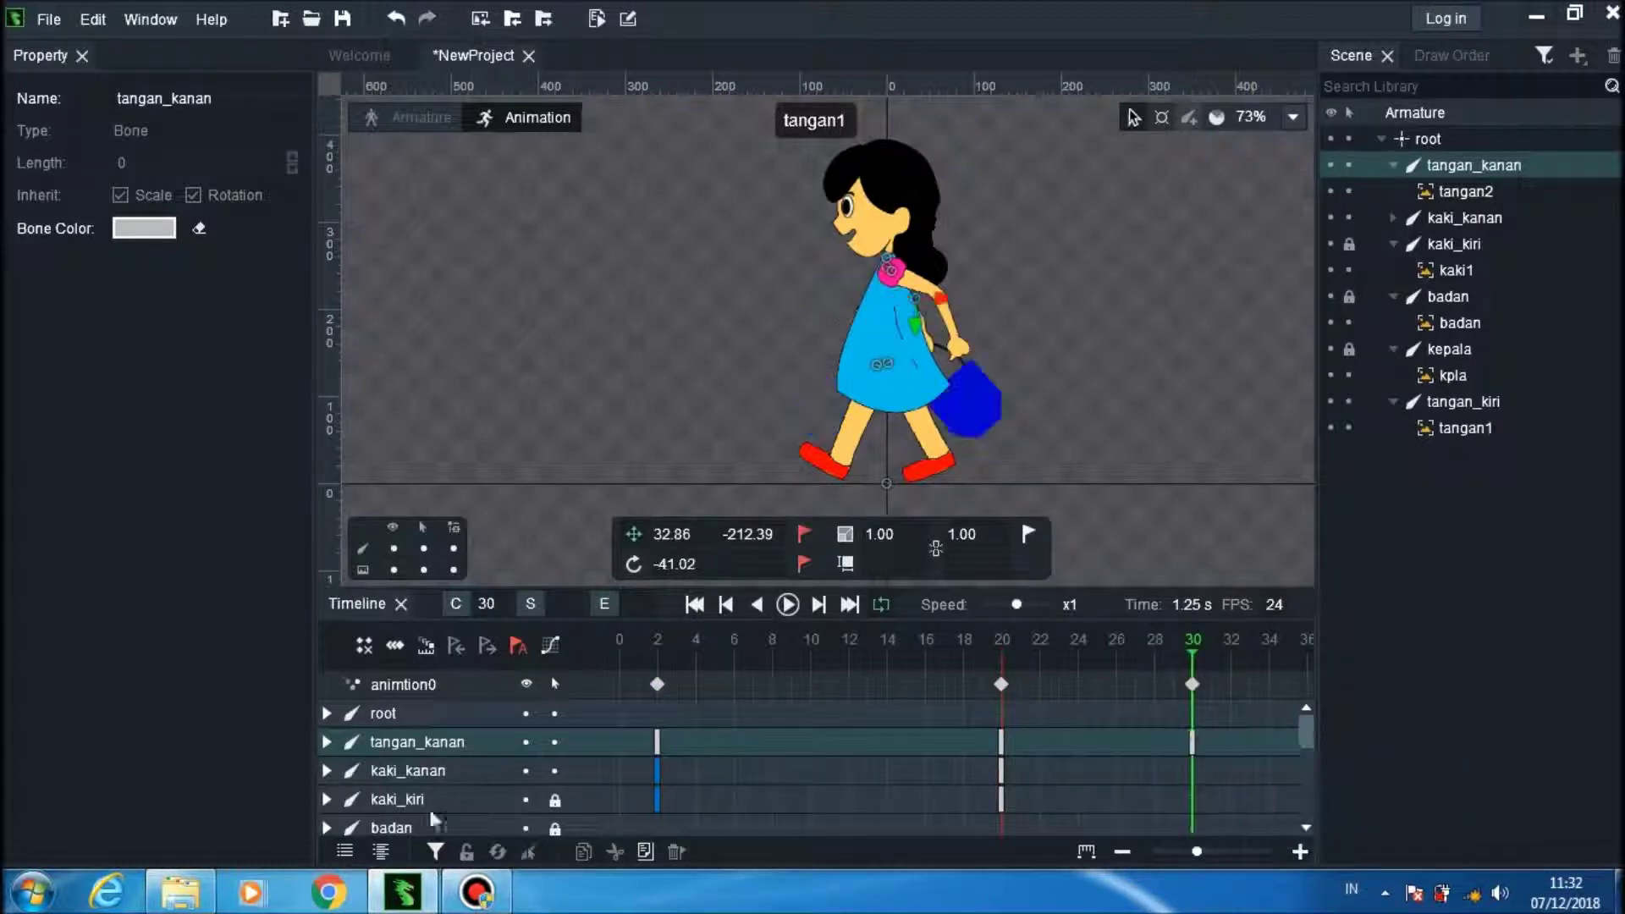
Step: Duplicate the kaki_kanan keyframe from frame 2 to frame 30 on its own track
left_click(653, 770)
right_click(657, 770)
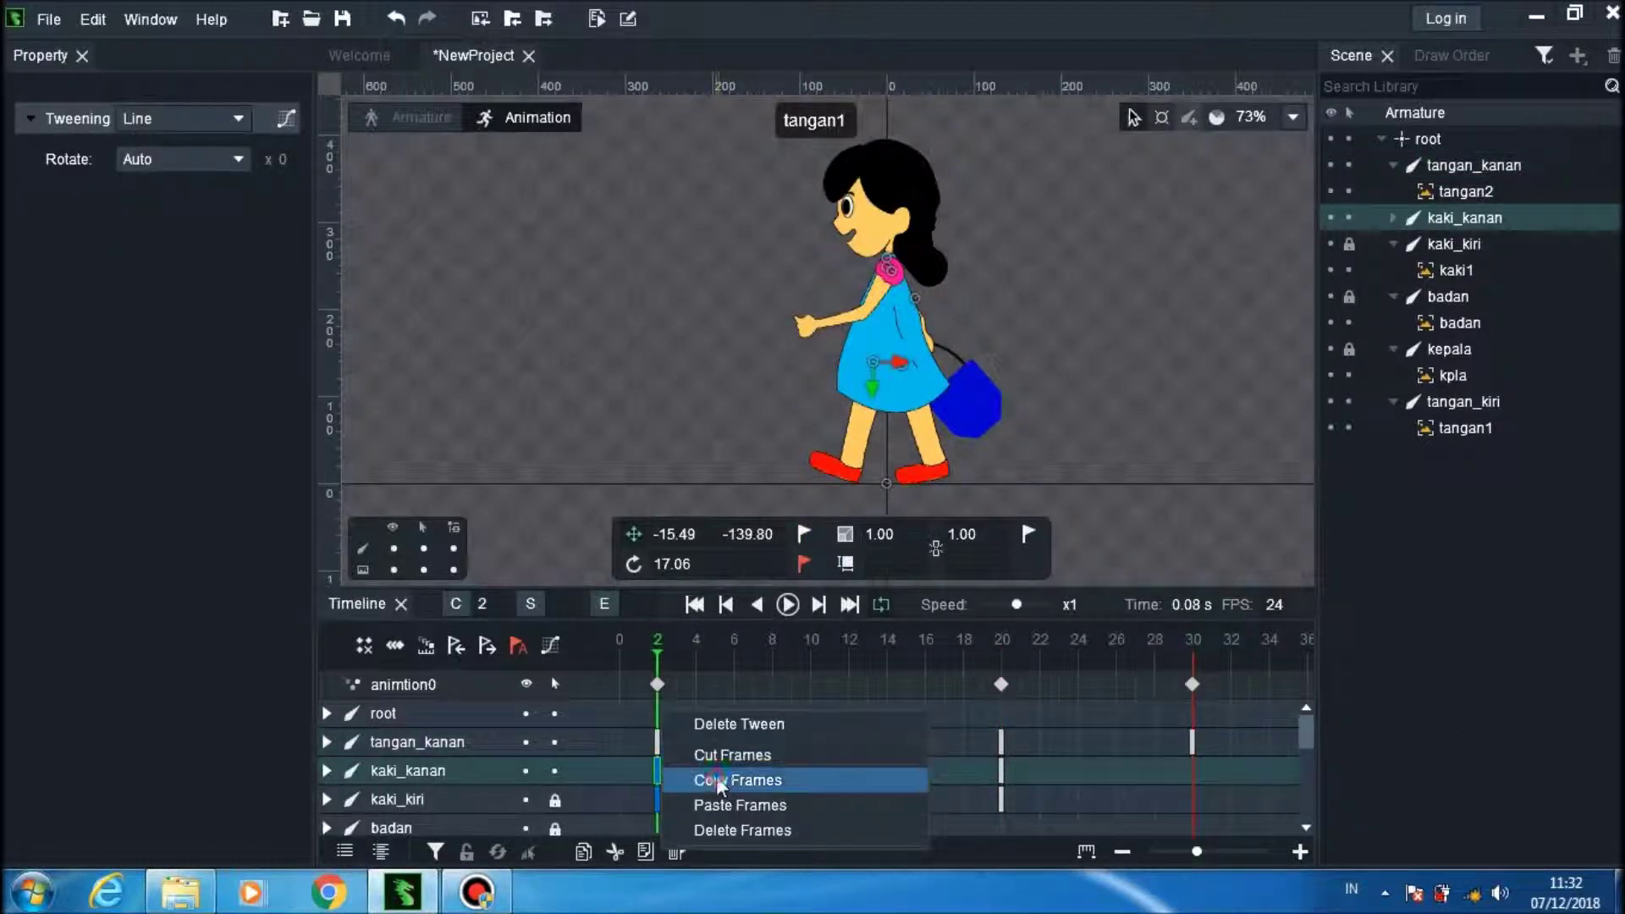
left_click(711, 777)
right_click(1190, 770)
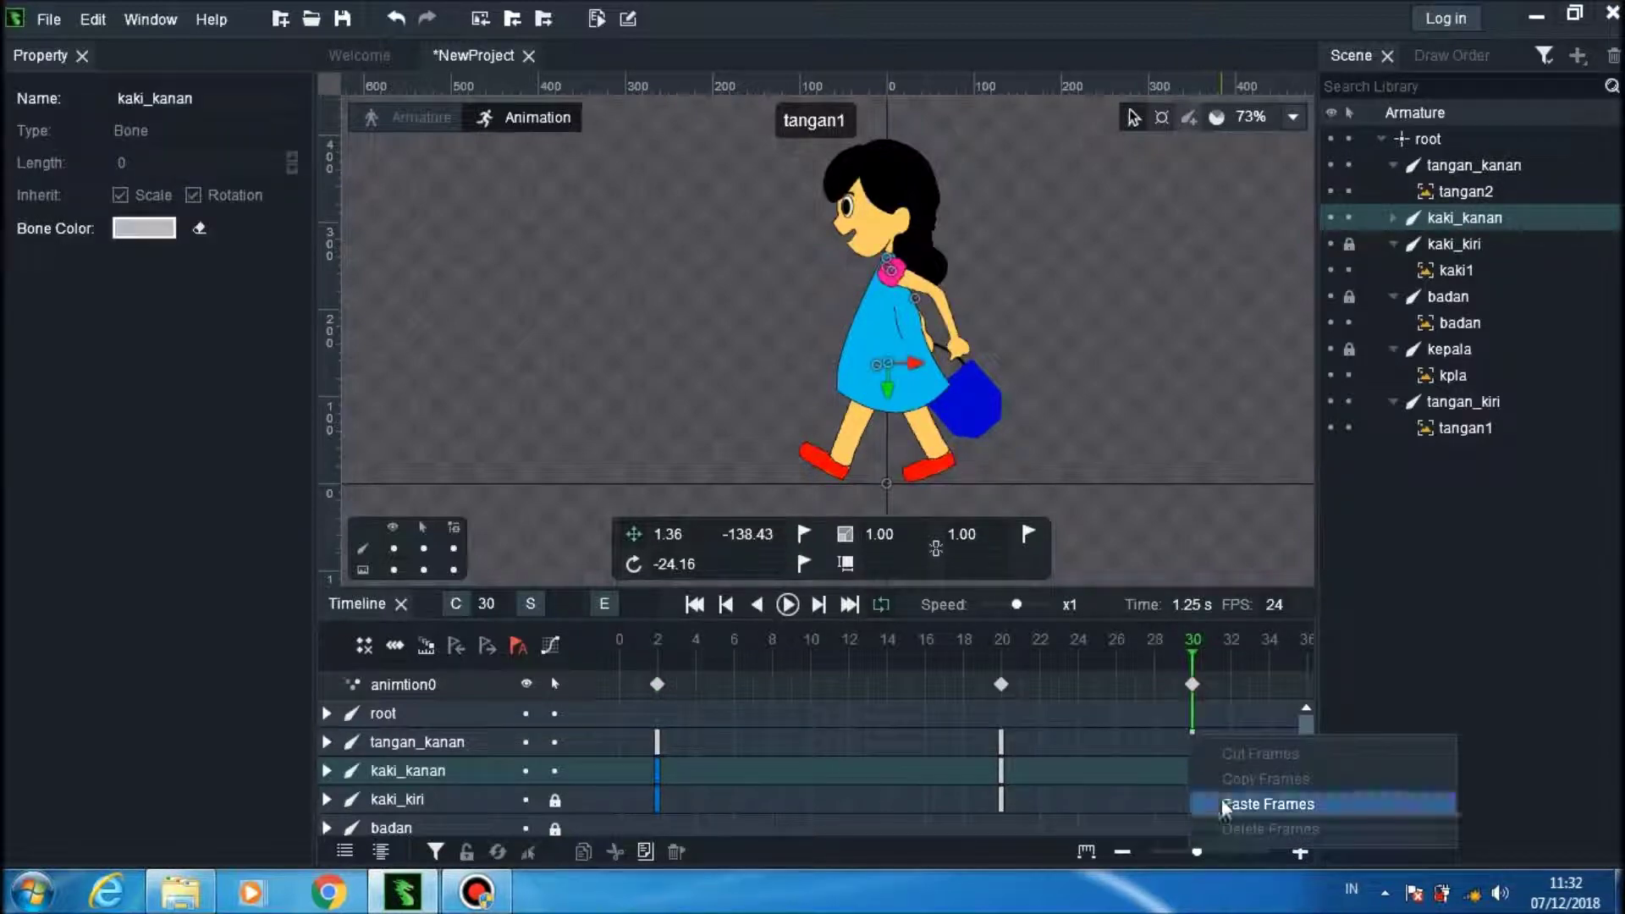
left_click(1222, 799)
Step: Copy the frame 2 keyframe of kaki_kiri and paste it at frame 30 of that track
right_click(656, 798)
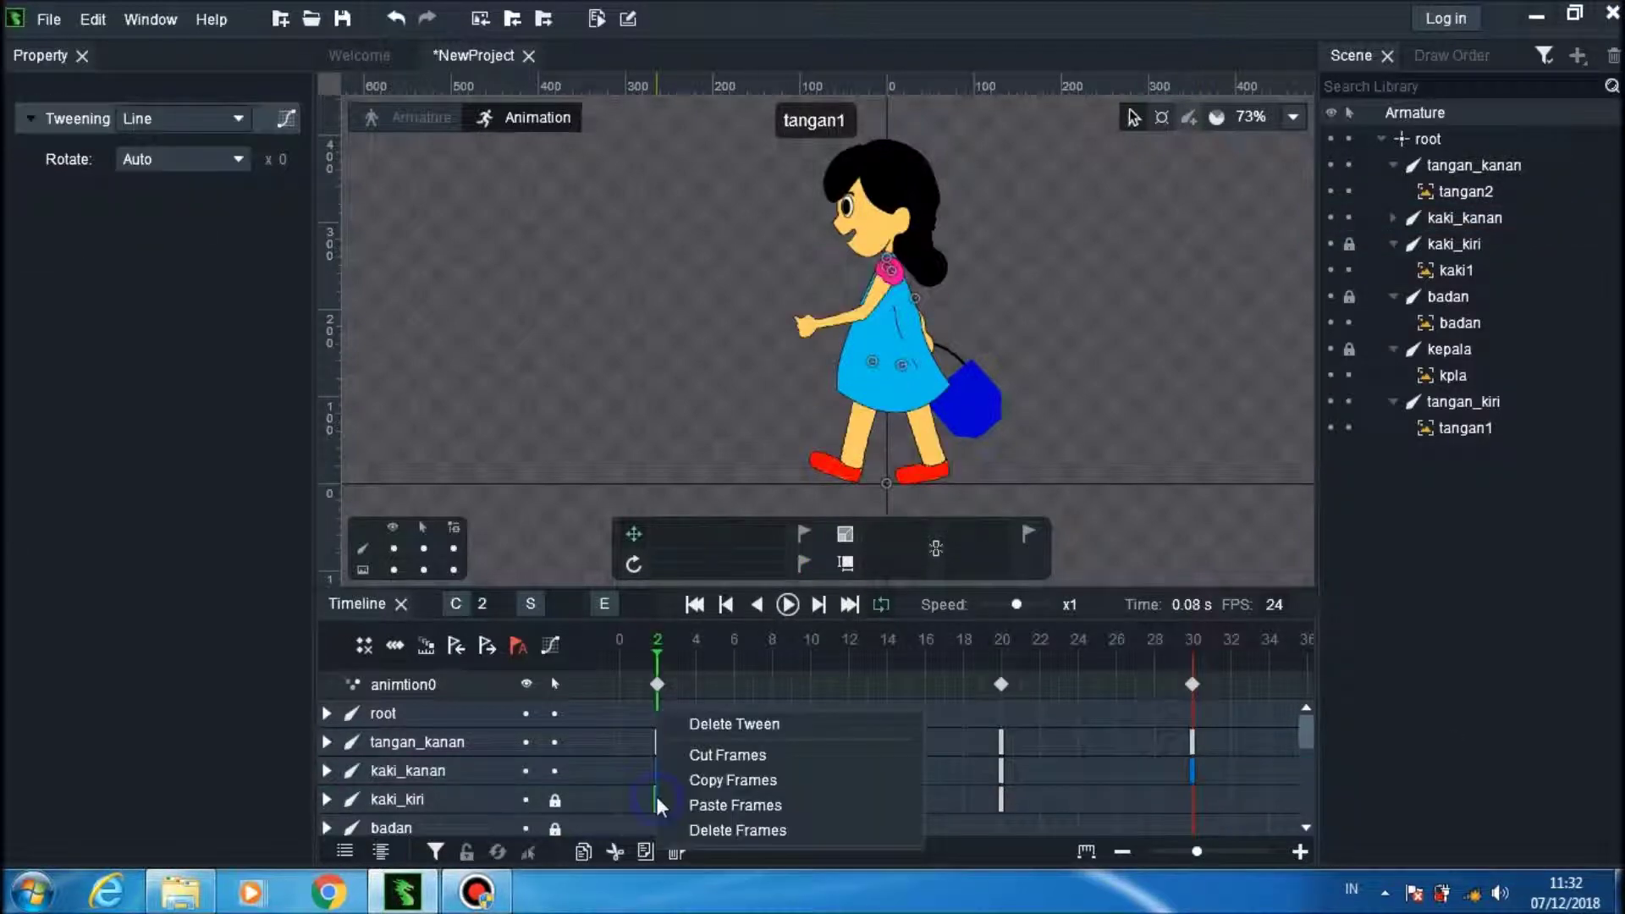
left_click(722, 777)
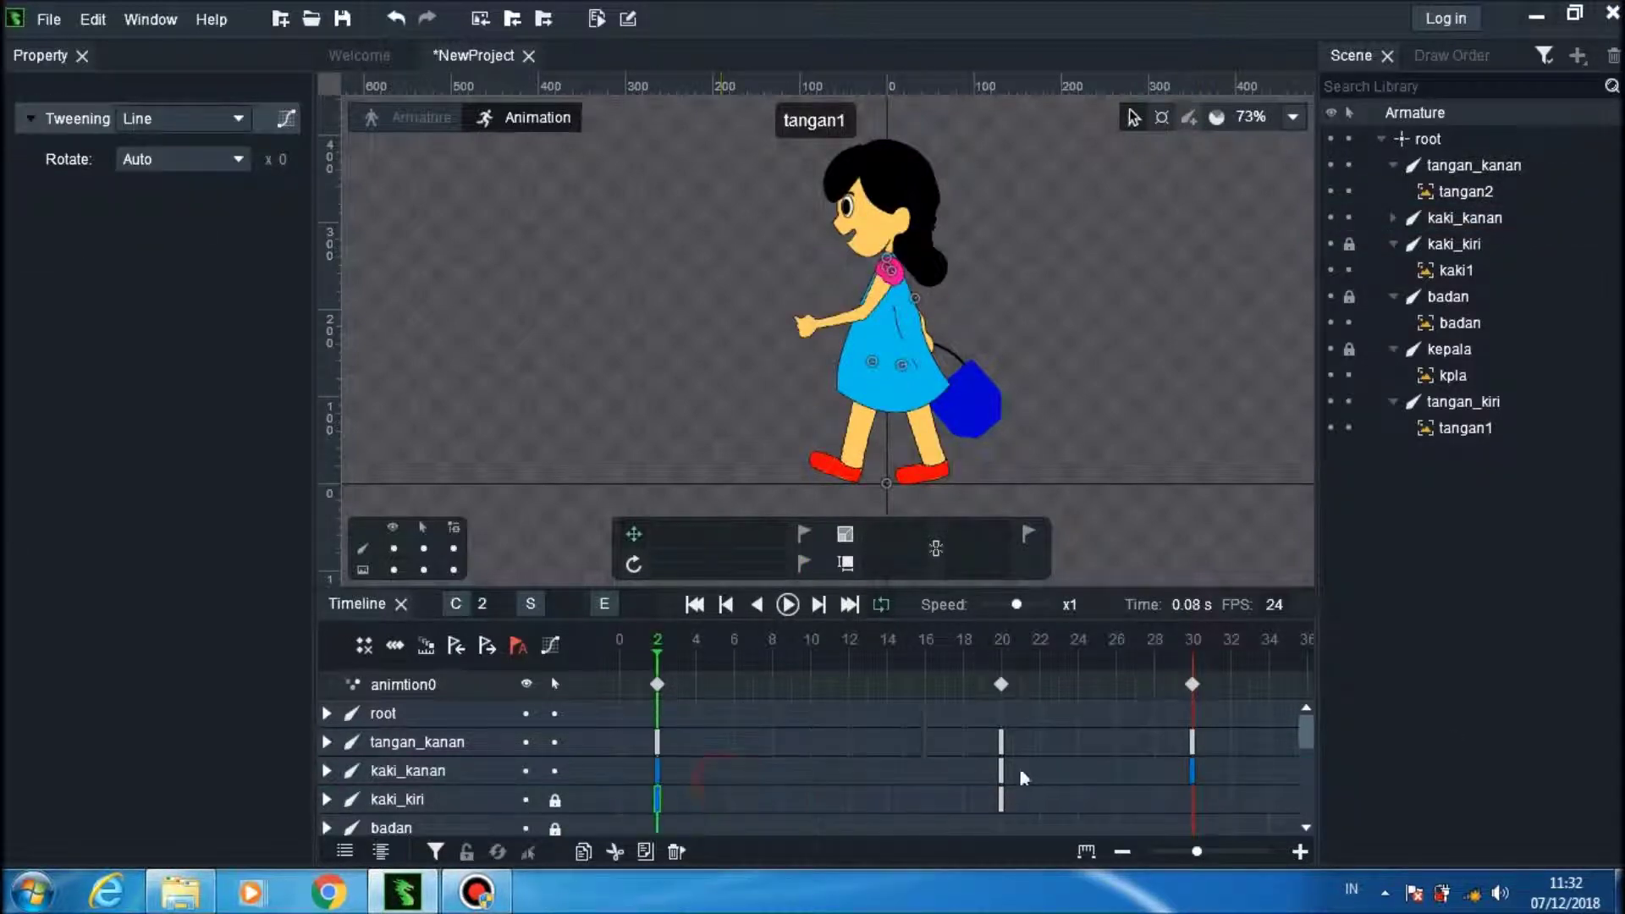
right_click(1190, 796)
left_click(1214, 805)
Step: Collapse the tangan_kiri track, then copy its frame 2 keyframe and paste it at frame 30 of the same track
mouse_move(1314, 734)
left_mouse_down()
mouse_move(1317, 843)
mouse_move(1329, 762)
left_mouse_up()
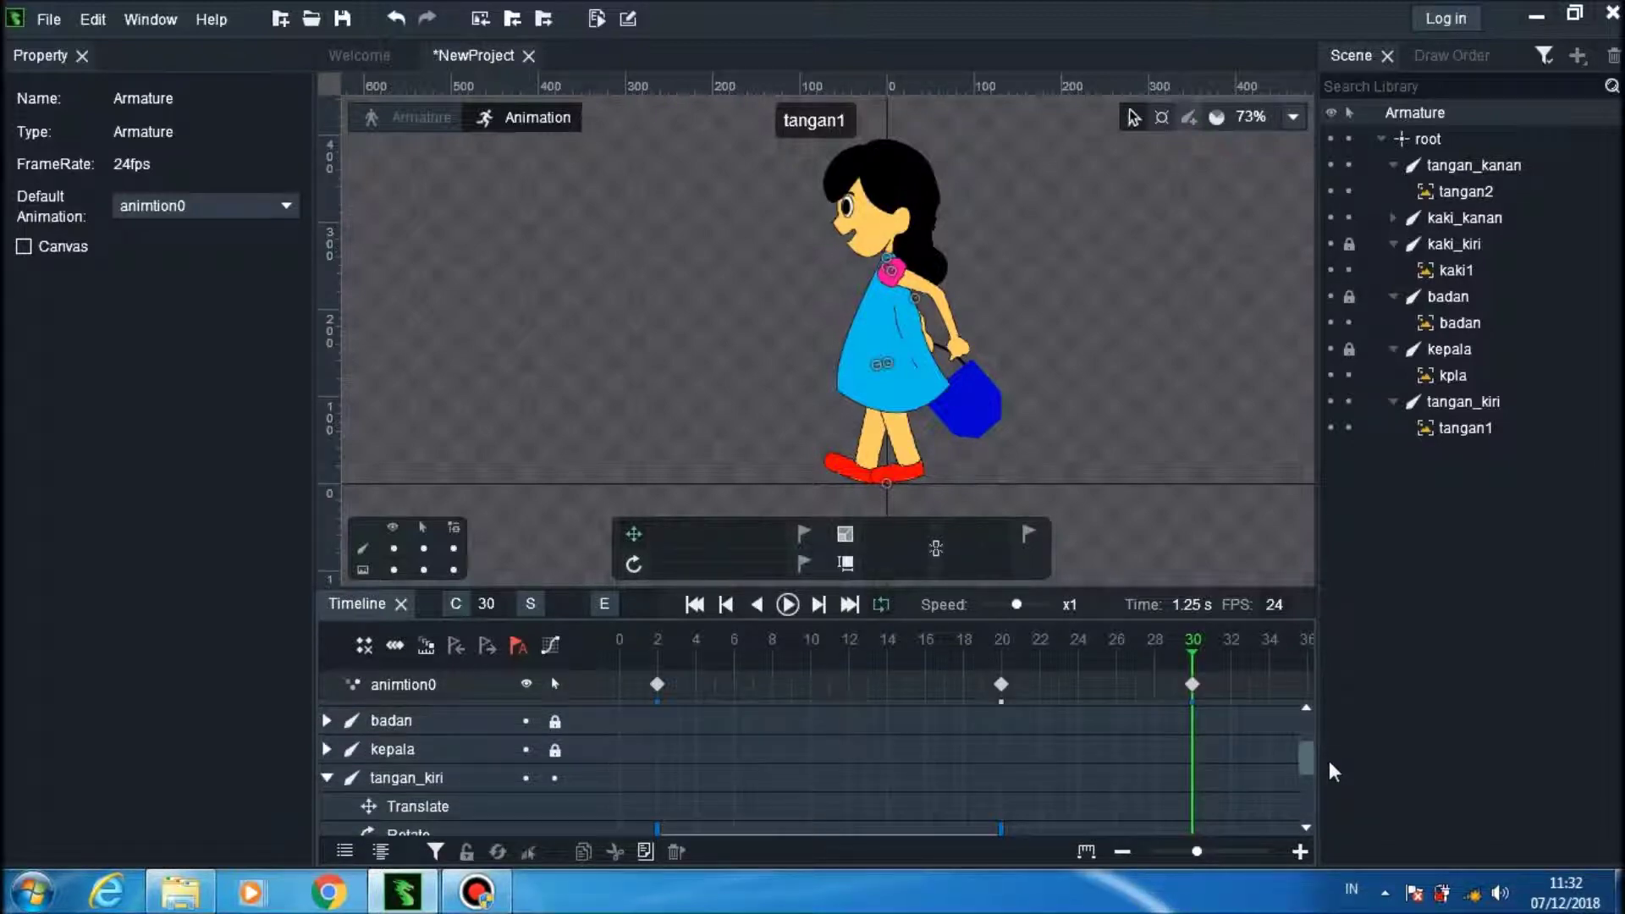
left_click(329, 765)
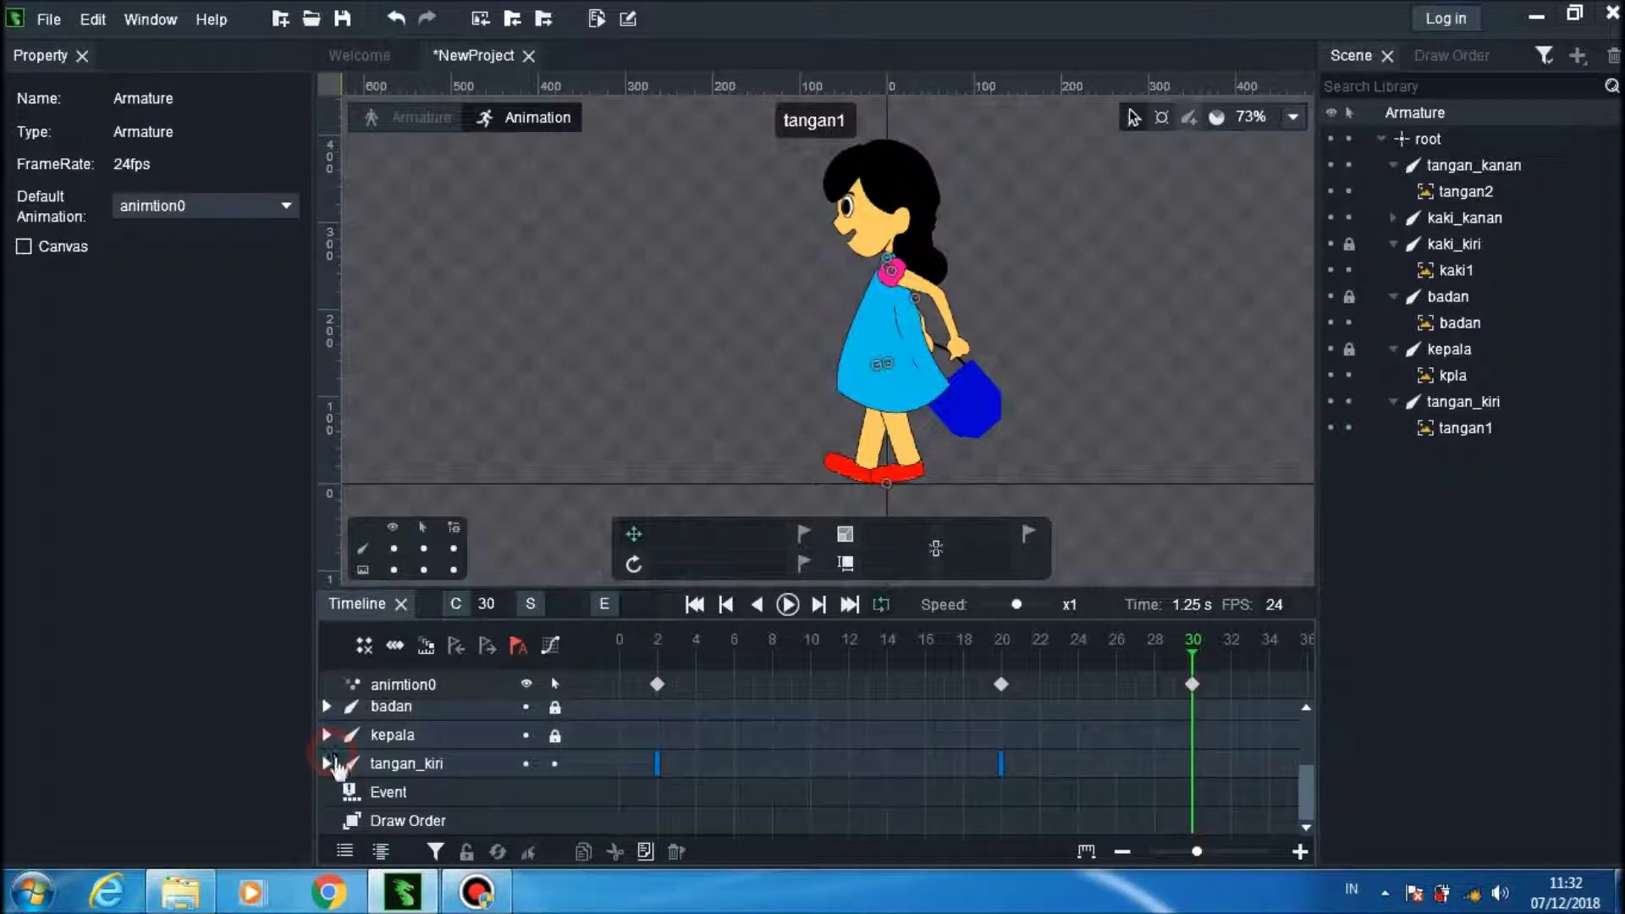
right_click(655, 759)
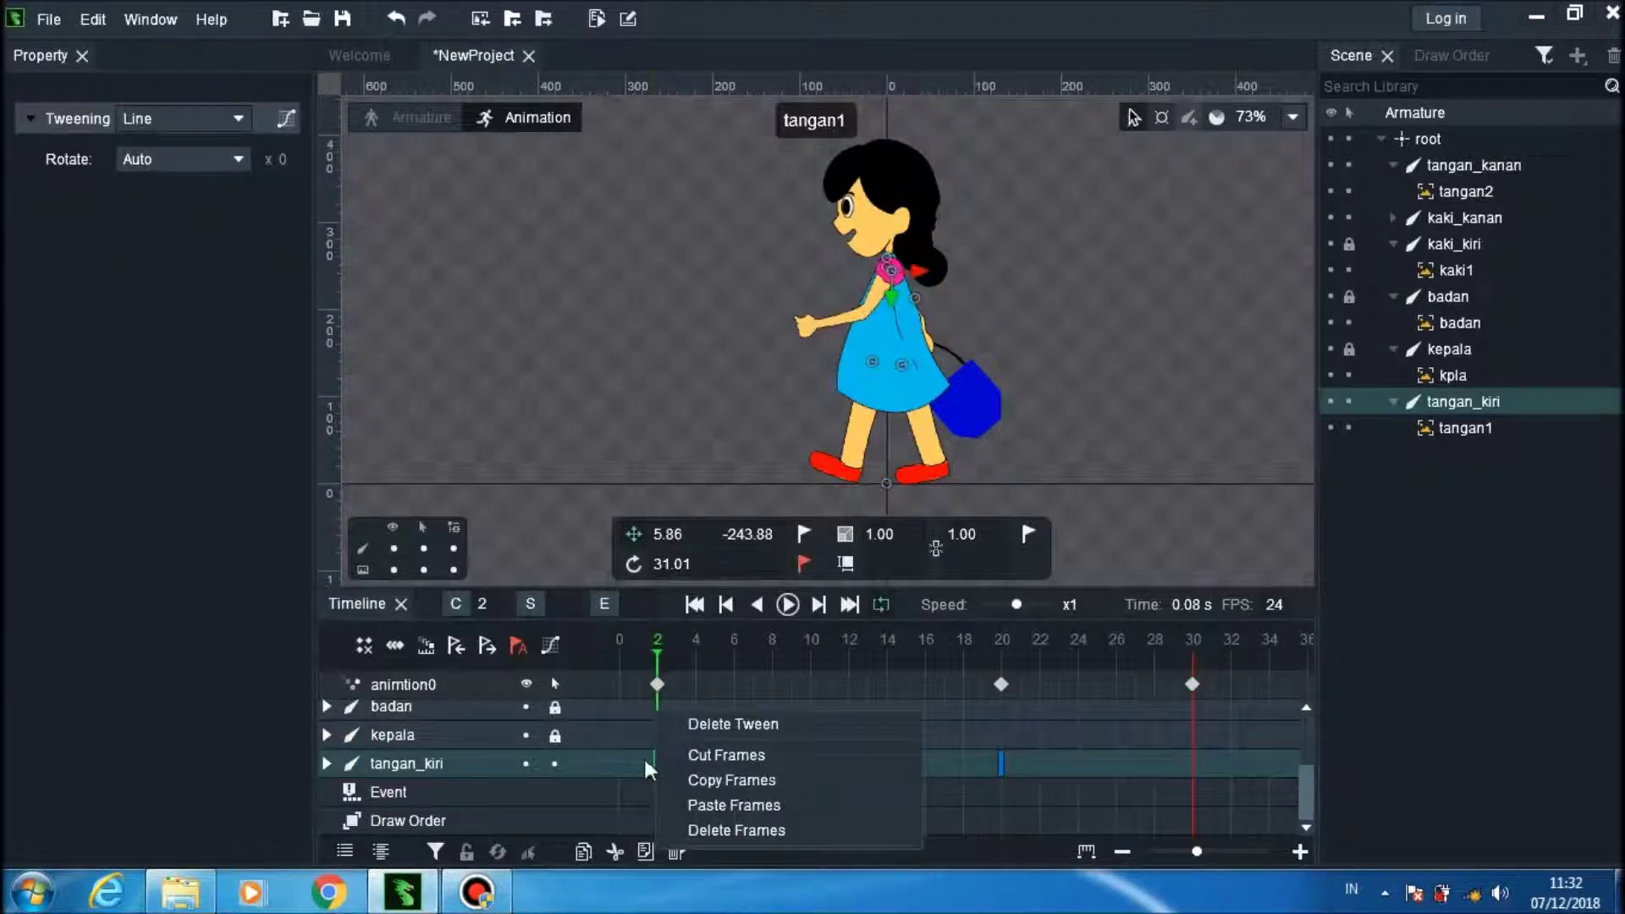
left_click(709, 782)
right_click(1191, 750)
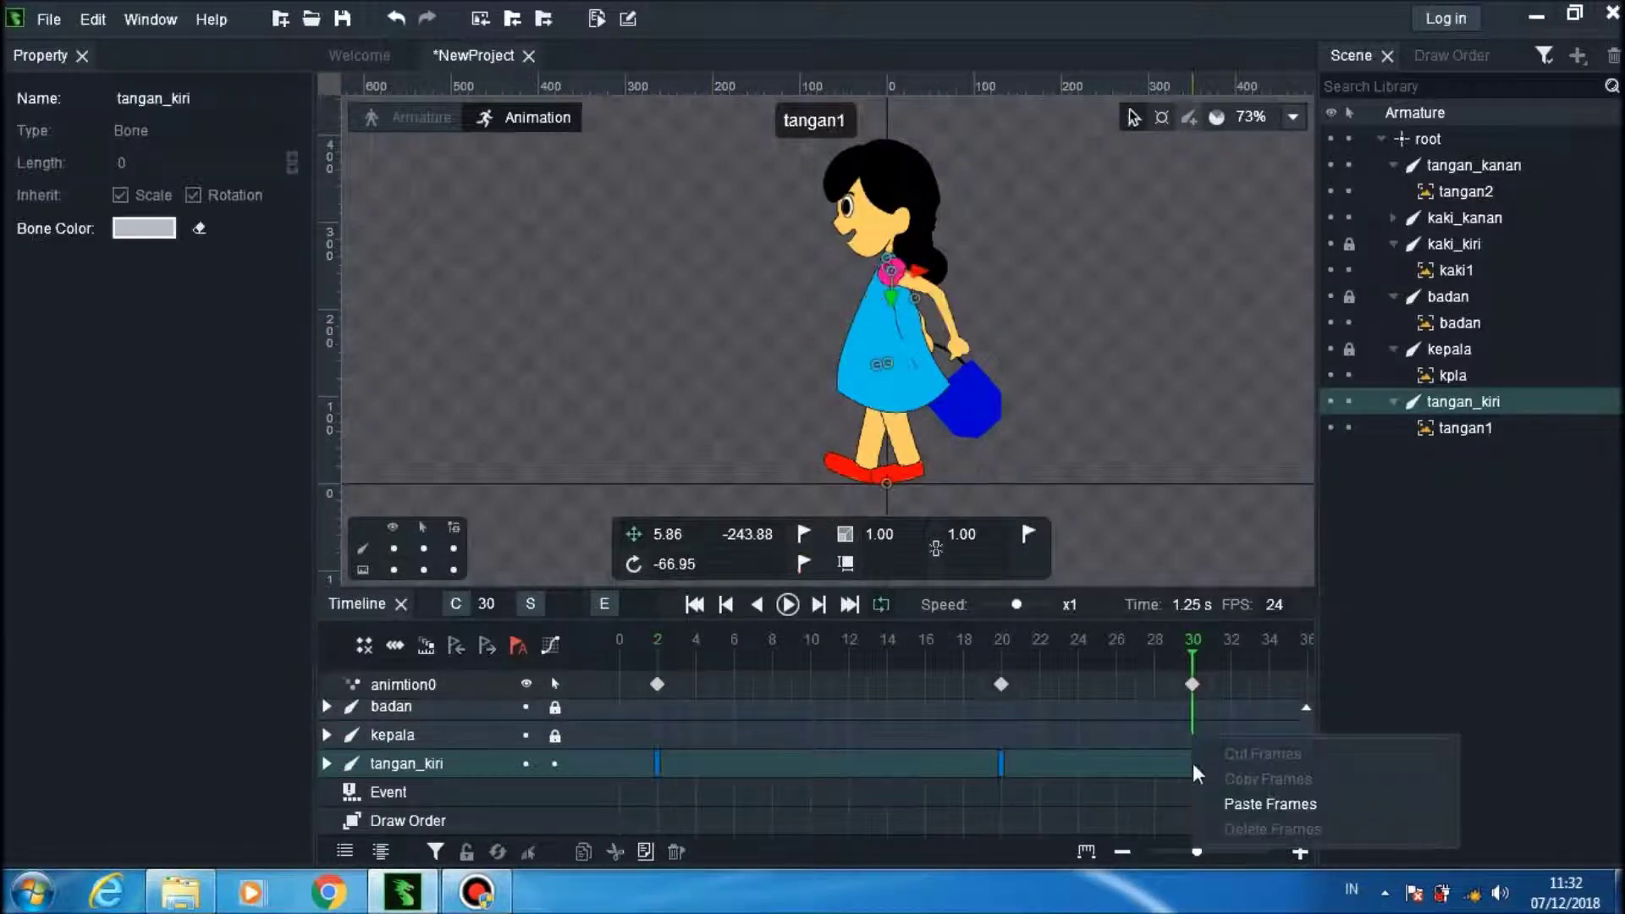
left_click(1221, 799)
left_click_drag(1314, 785, 1322, 785)
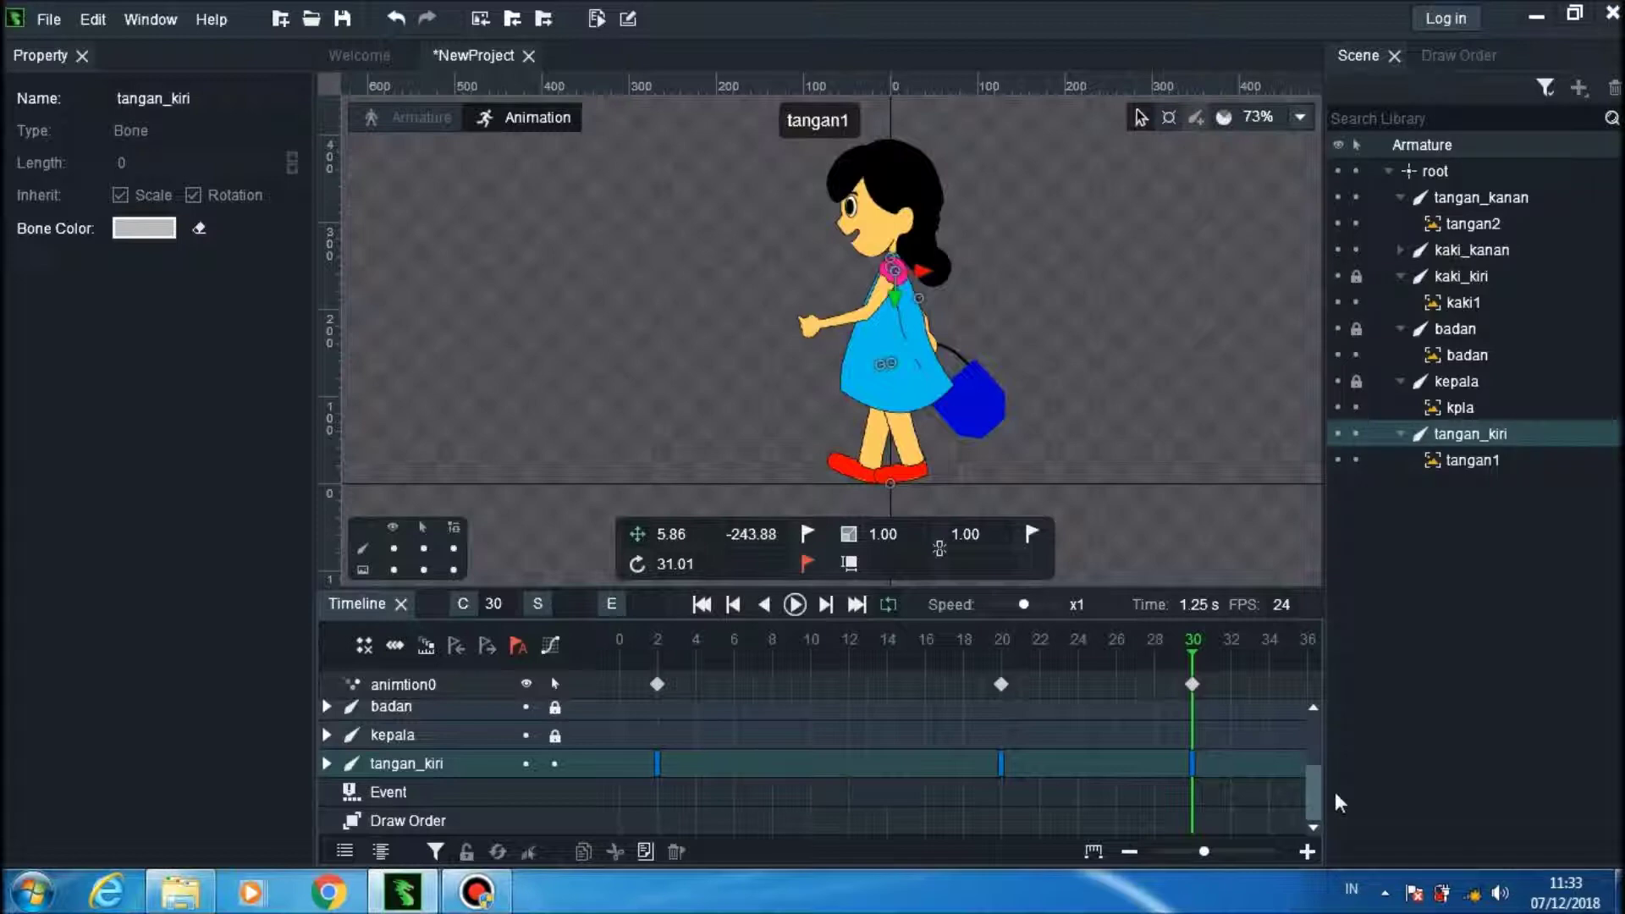
left_click_drag(1314, 787, 1322, 754)
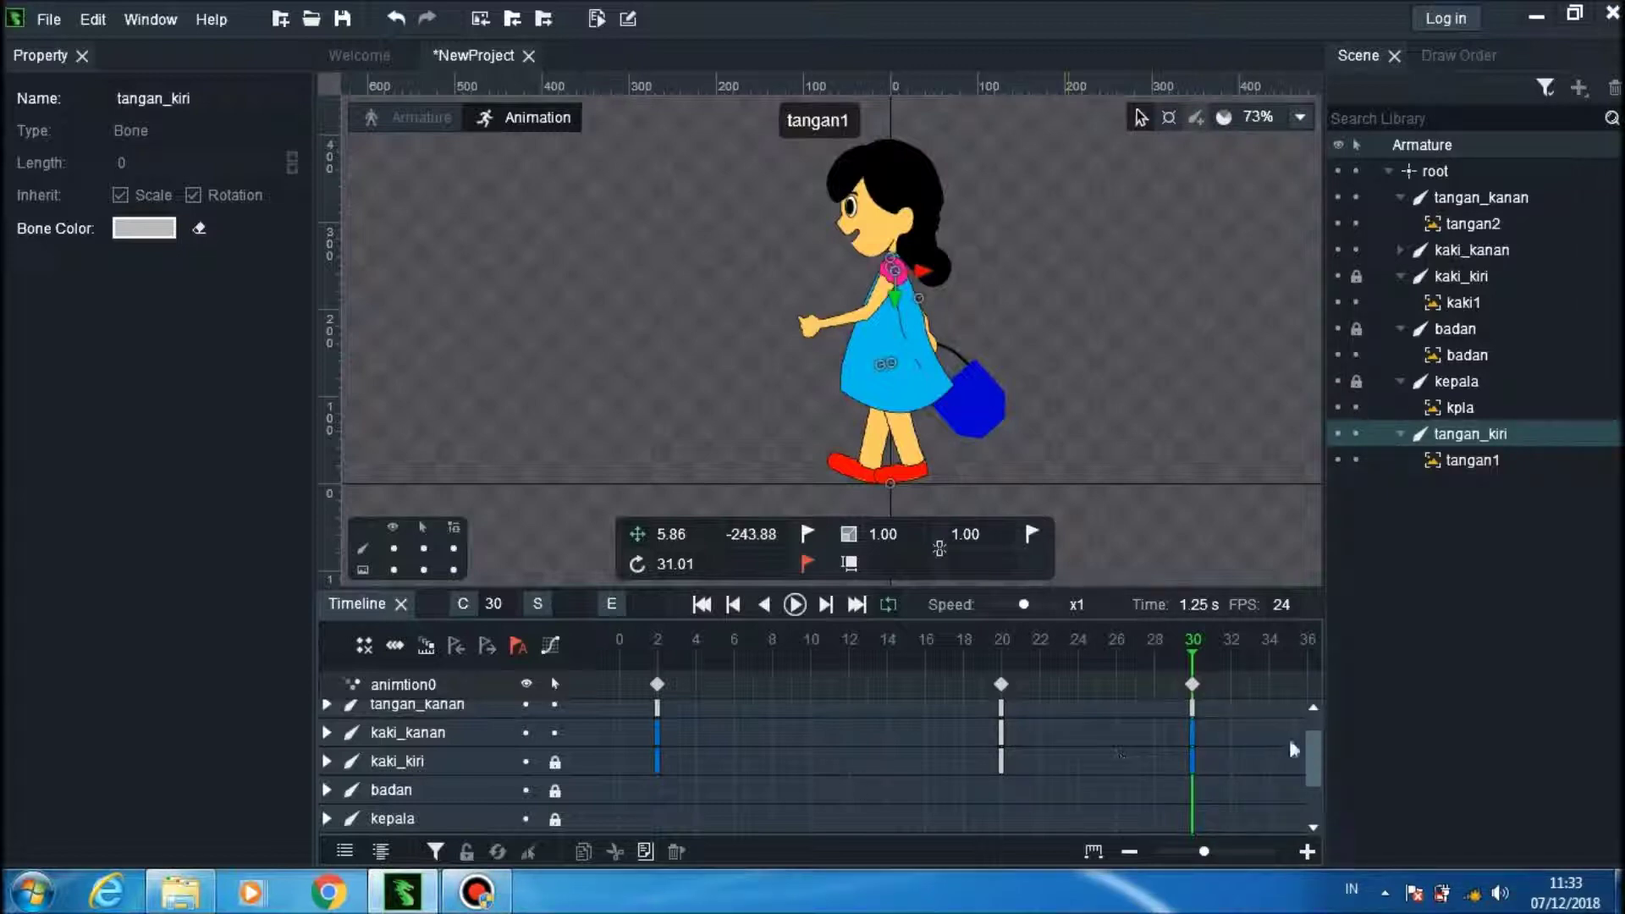
left_click_drag(1314, 755, 1292, 852)
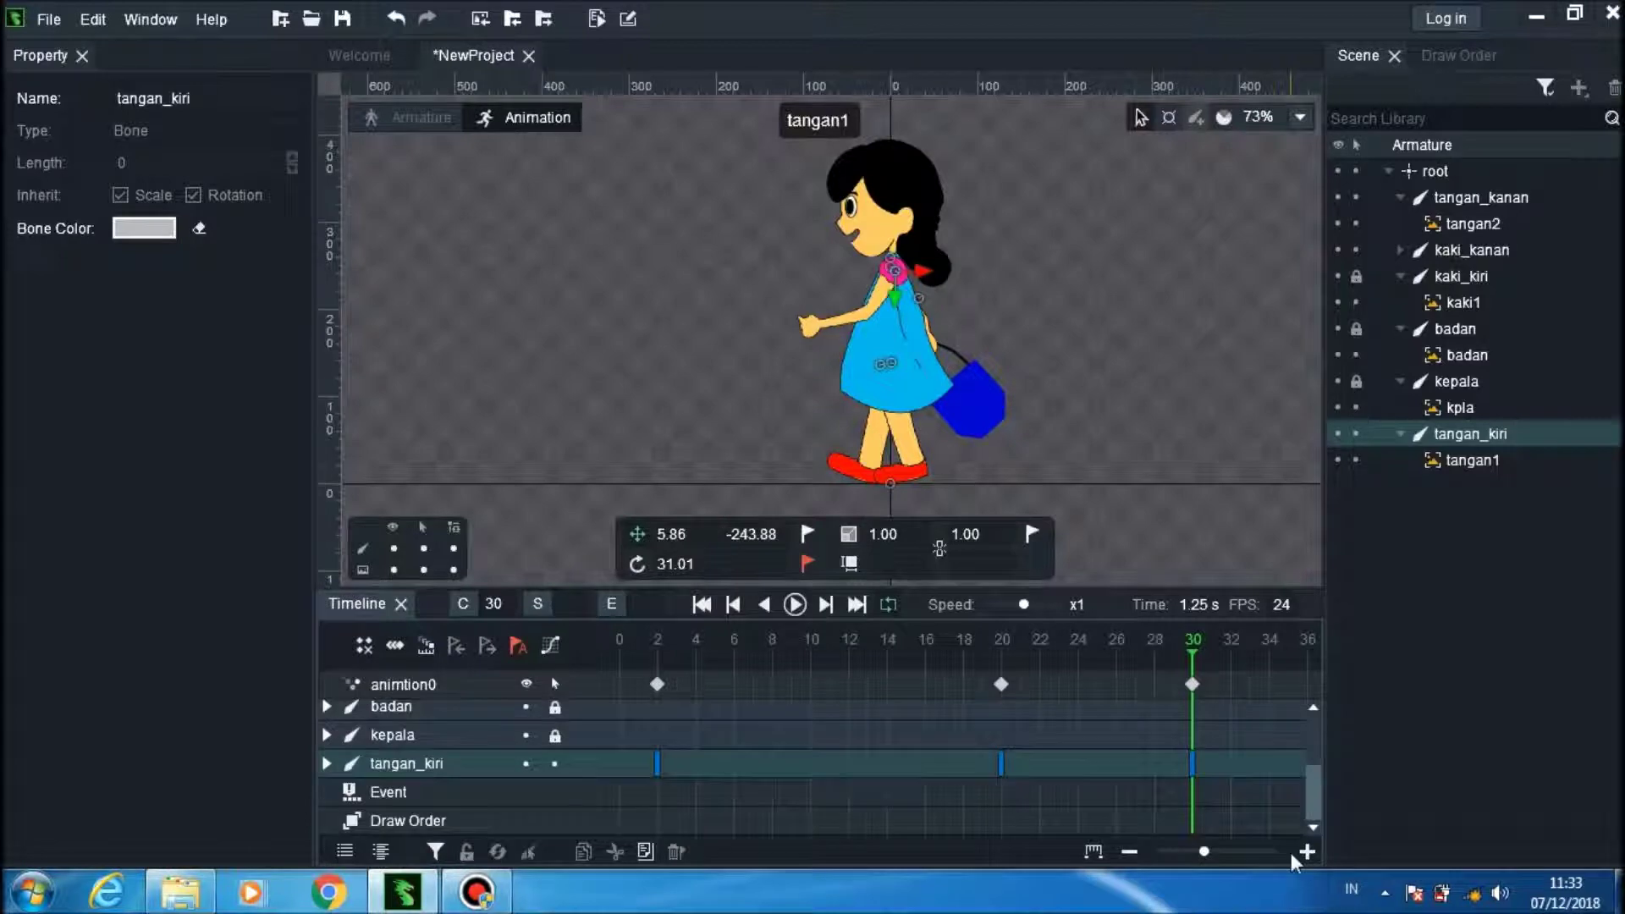
left_click(1302, 790)
left_click_drag(1311, 734, 1297, 771)
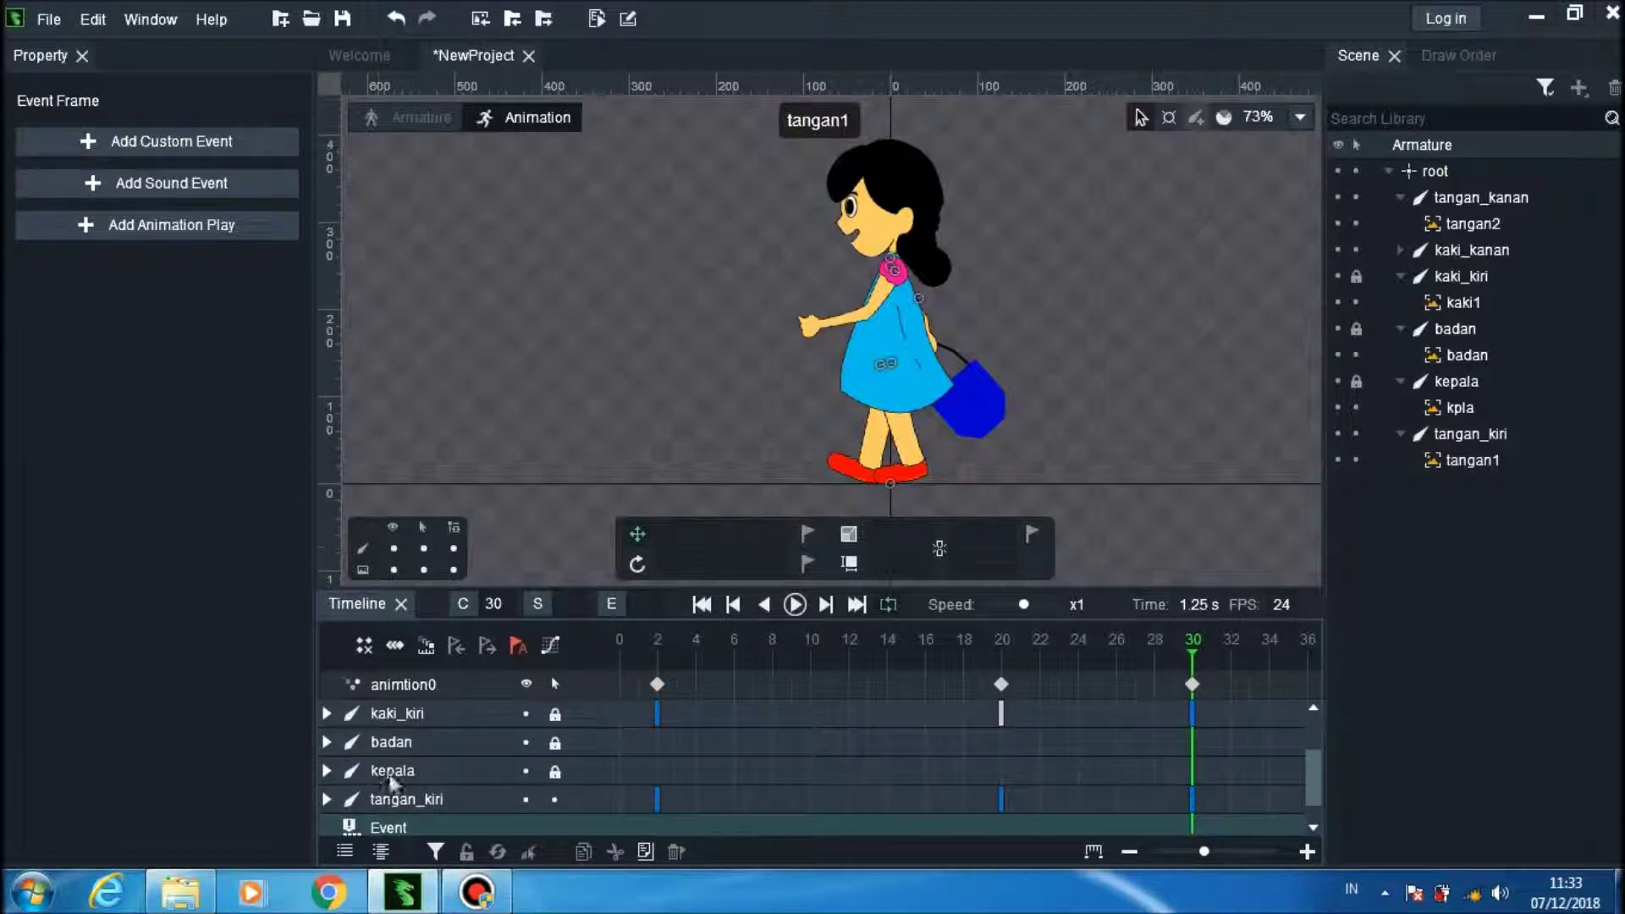
Step: Unlock the badan, kepala and kaki_kiri bones in the scene tree
left_click(1337, 383)
left_click(1356, 328)
left_click(1337, 382)
left_click(1356, 381)
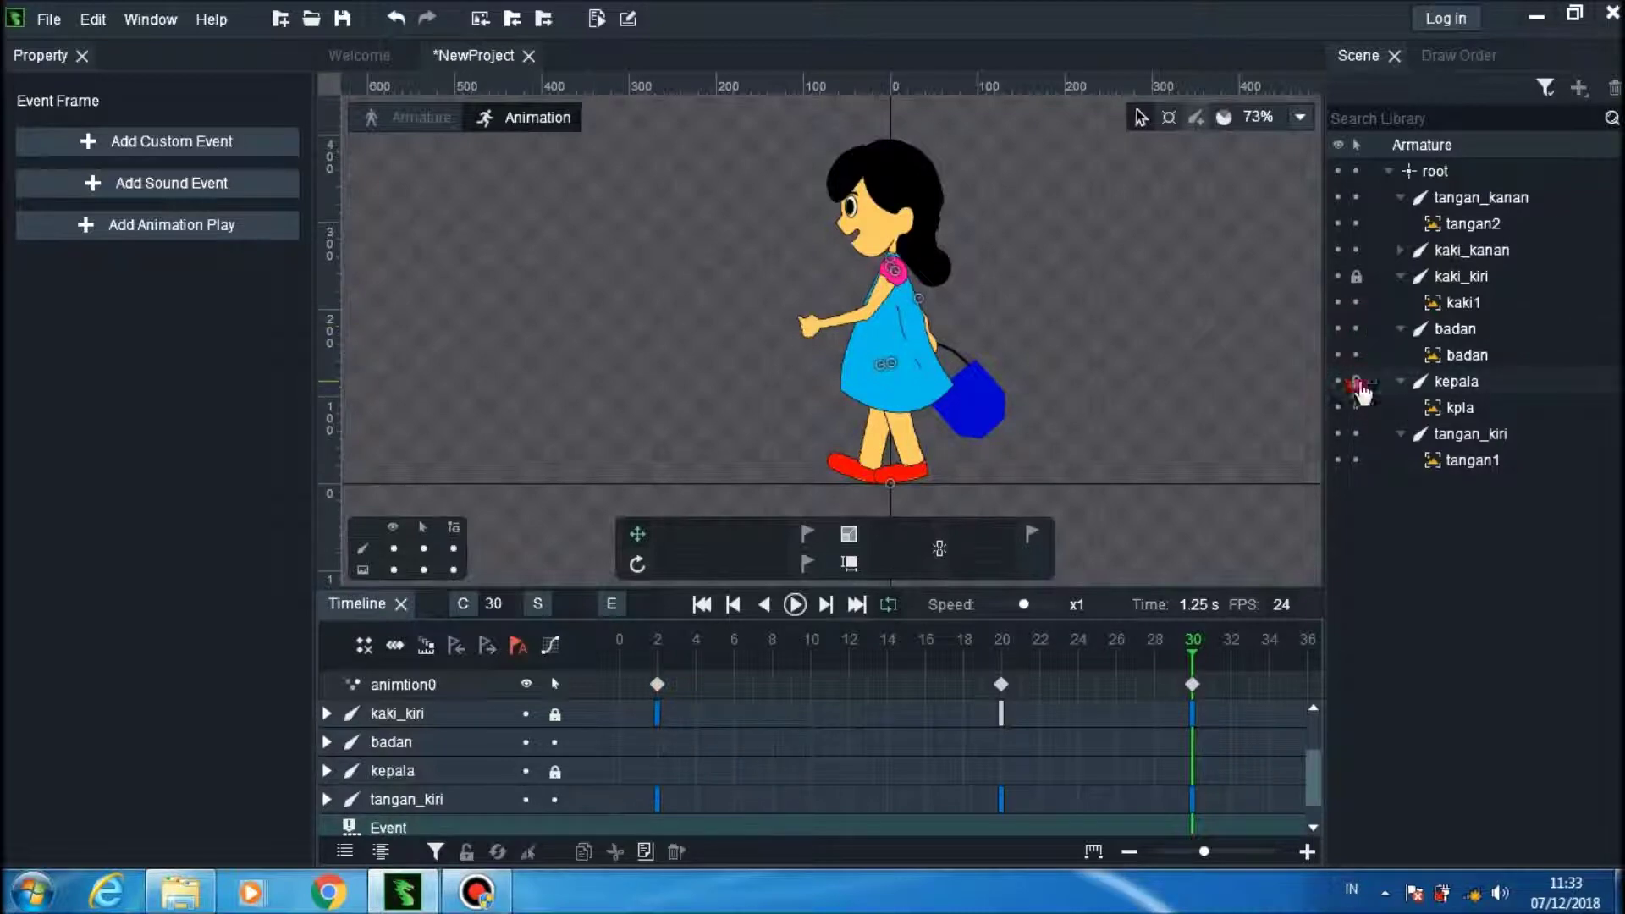
left_click(1357, 275)
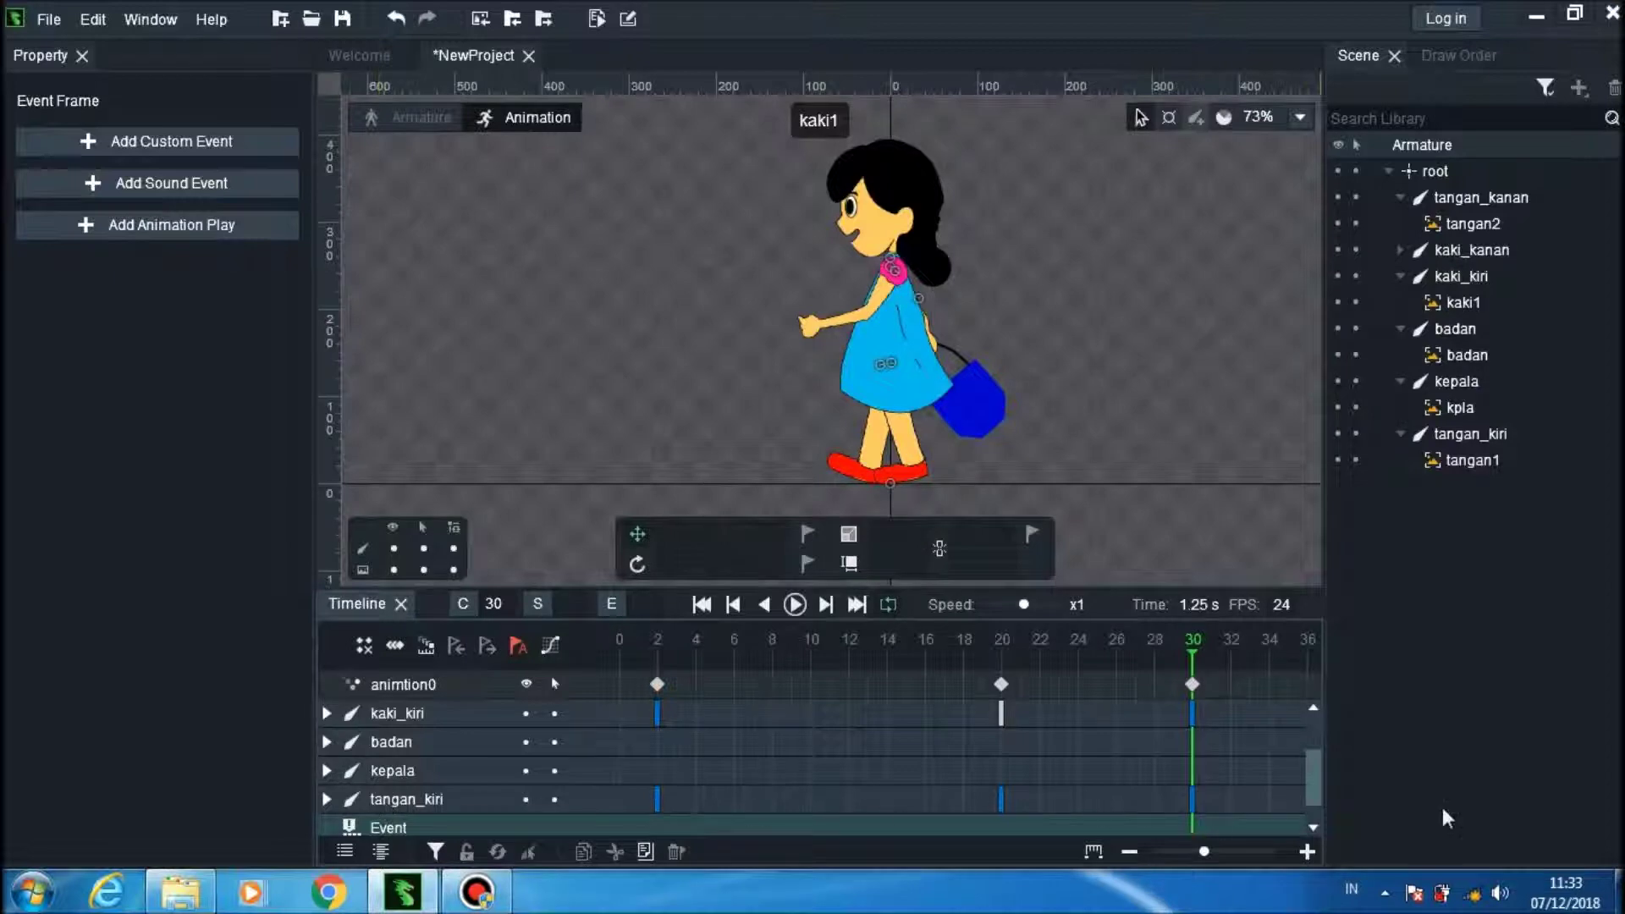
Step: Copy the kaki_kiri keyframe at frame 2 again and paste it over that bone's keyframe at frame 30
mouse_move(1314, 776)
left_mouse_down()
mouse_move(1326, 798)
mouse_move(1336, 732)
left_mouse_up()
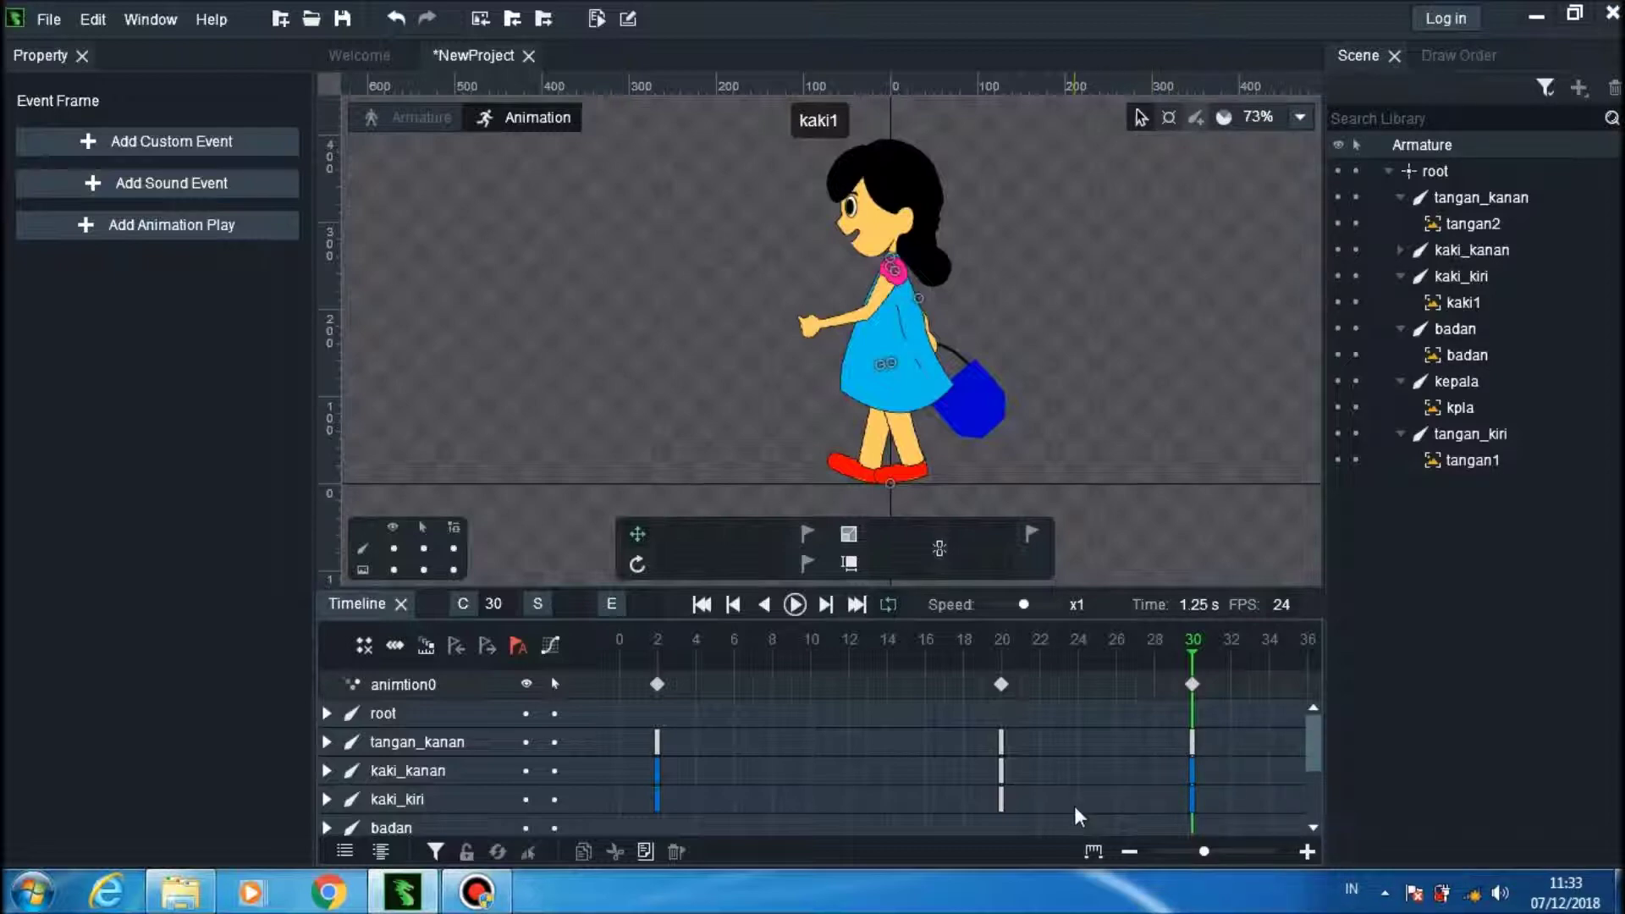
left_click(1194, 799)
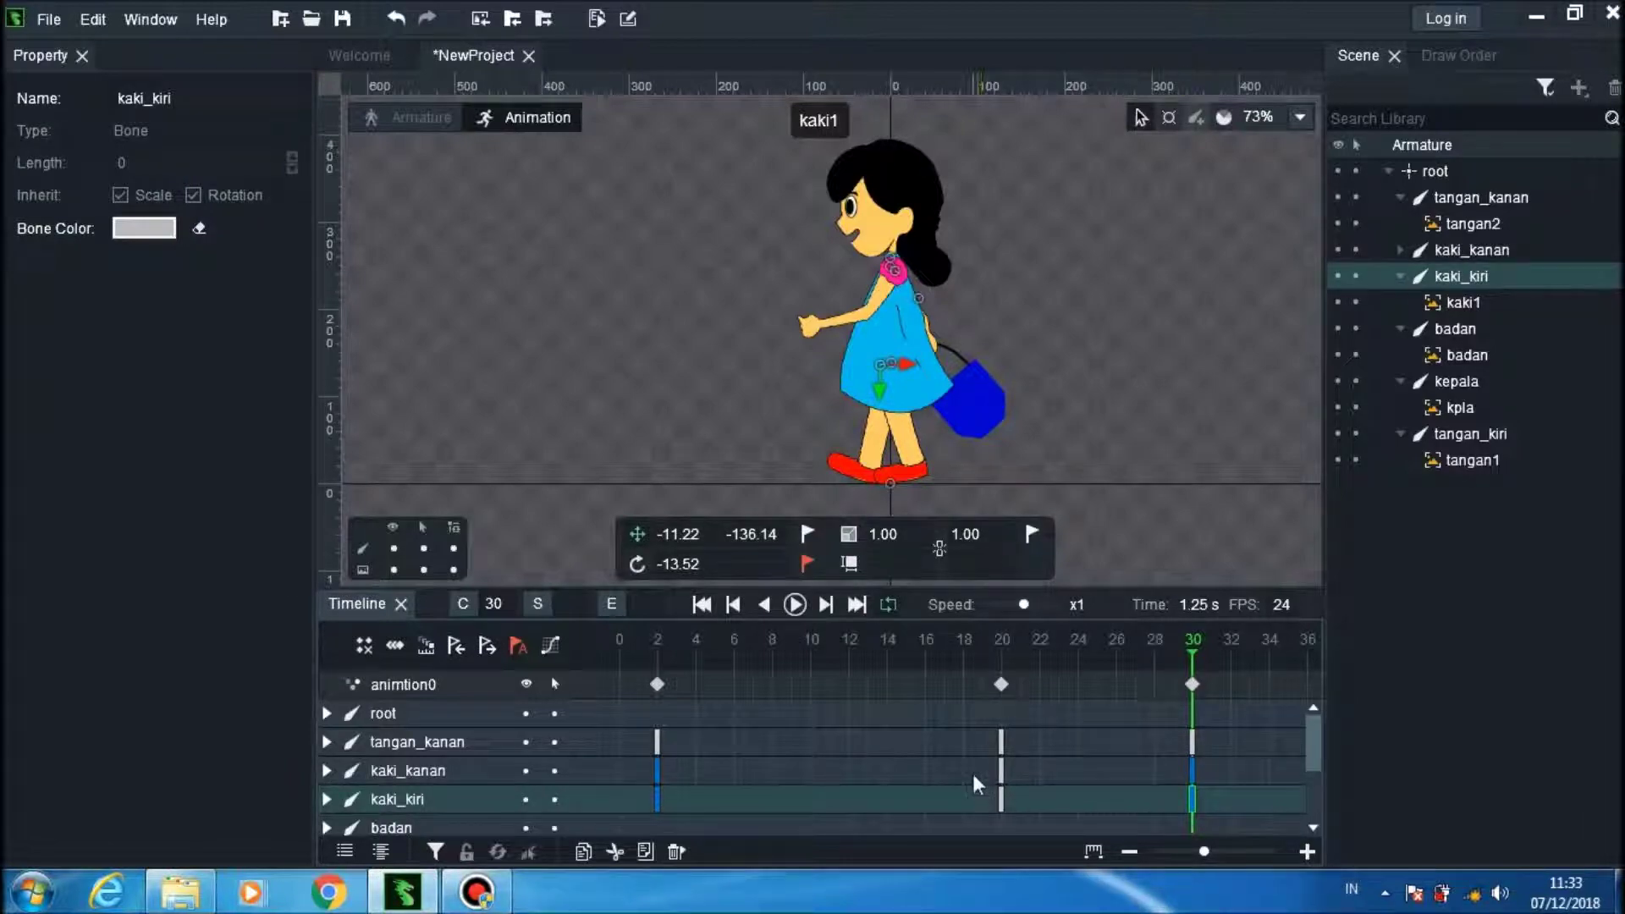
left_click(659, 799)
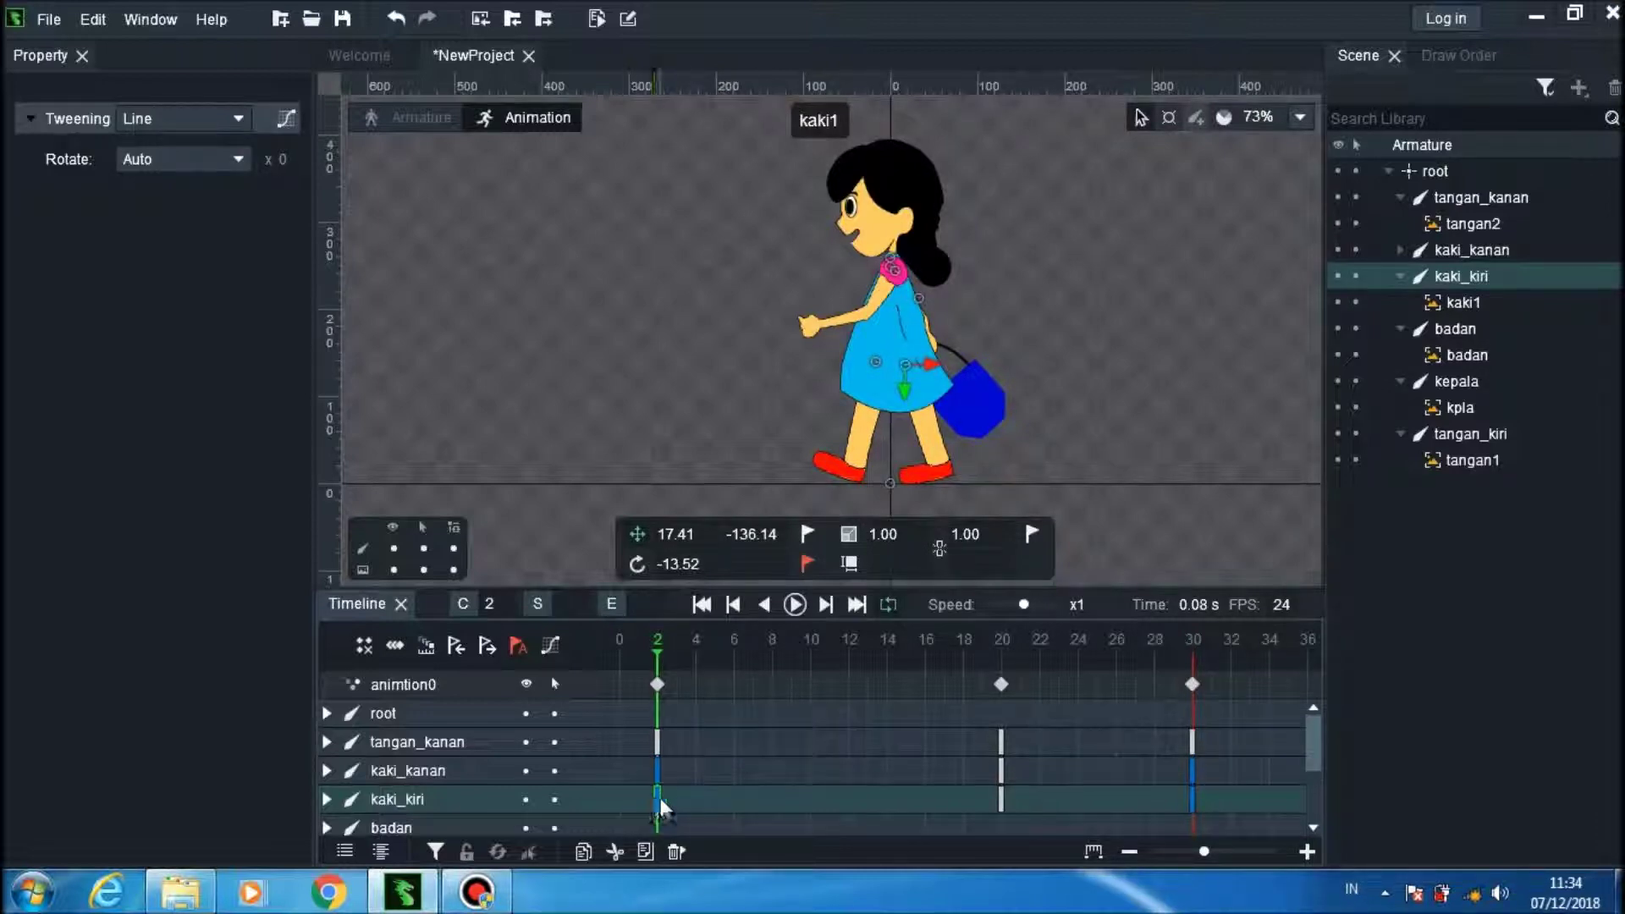
right_click(659, 797)
left_click(753, 777)
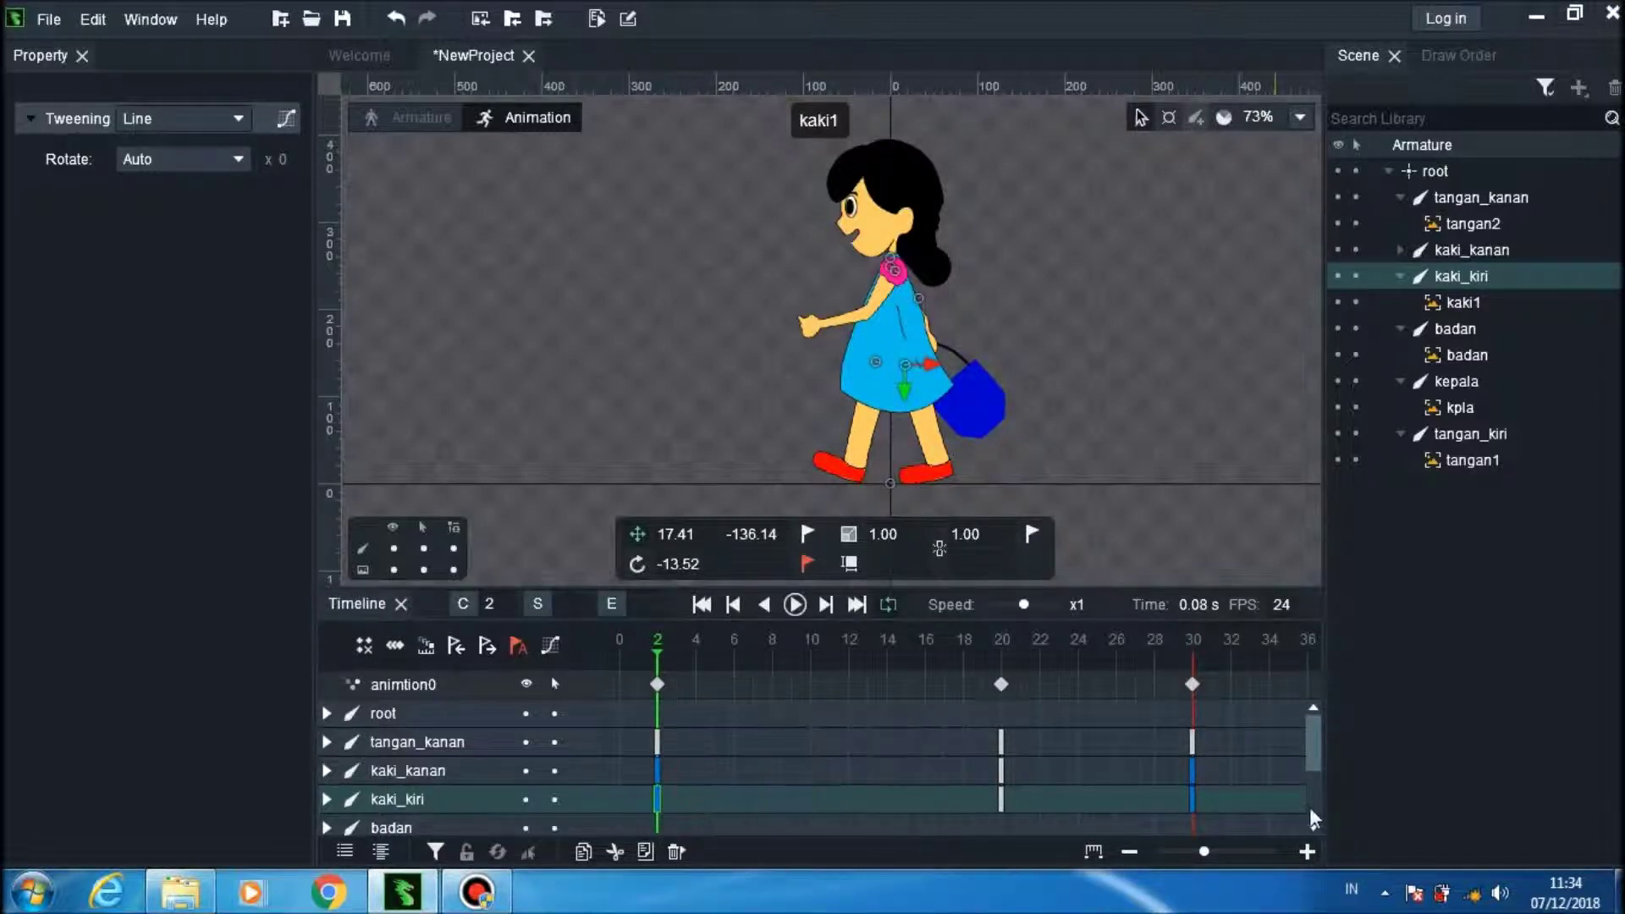
right_click(1196, 797)
left_click(1224, 802)
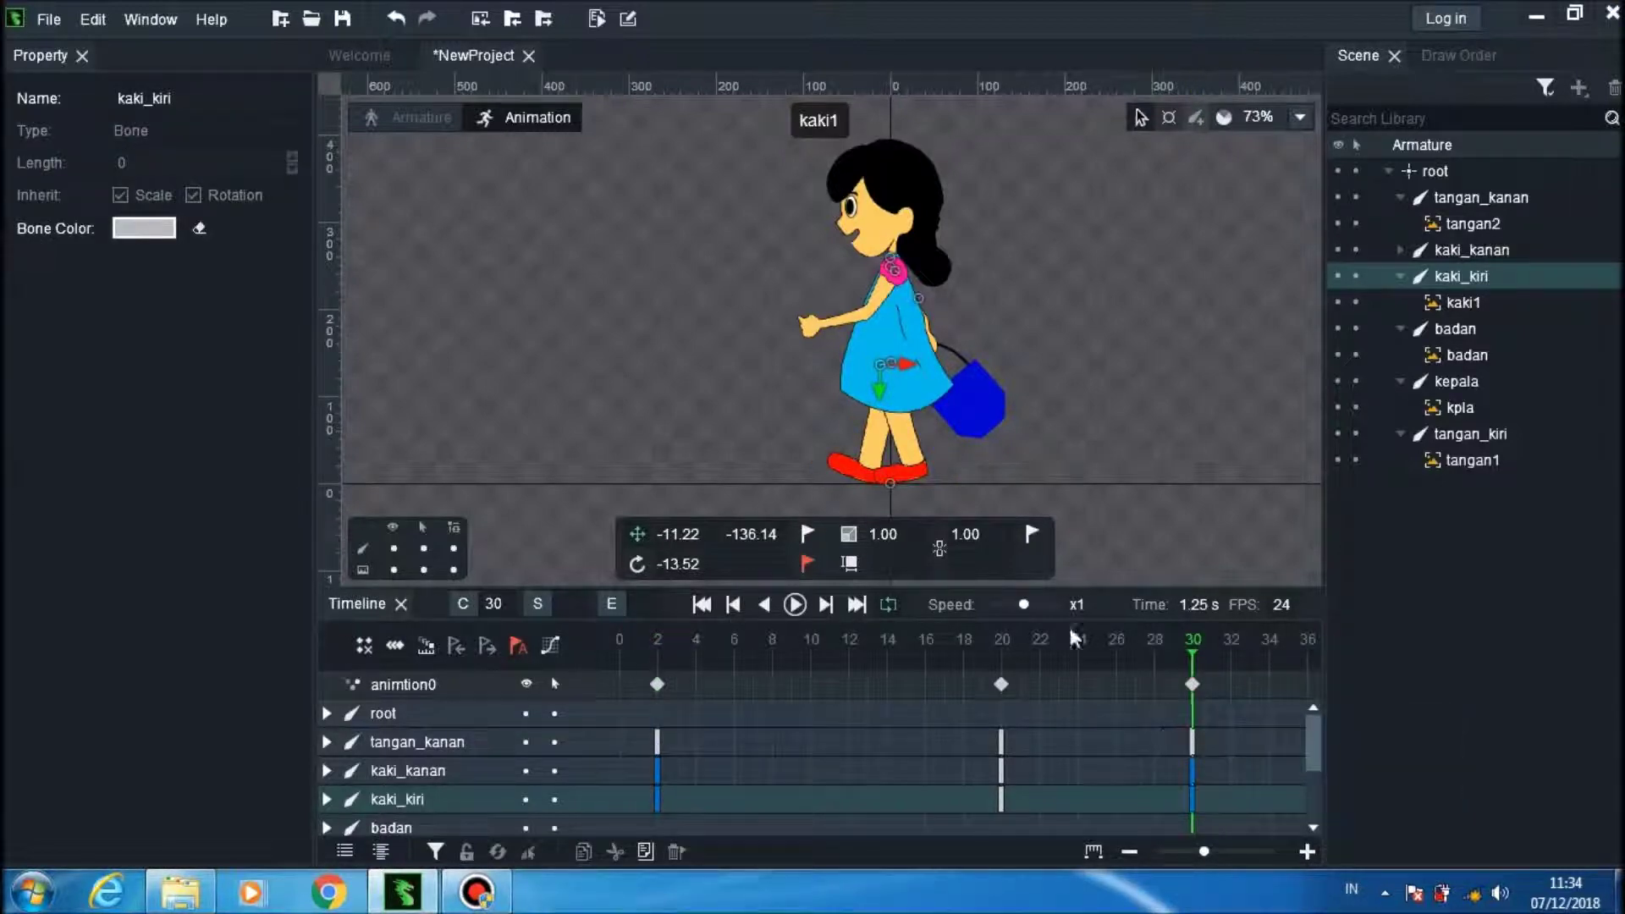
left_click(1189, 796)
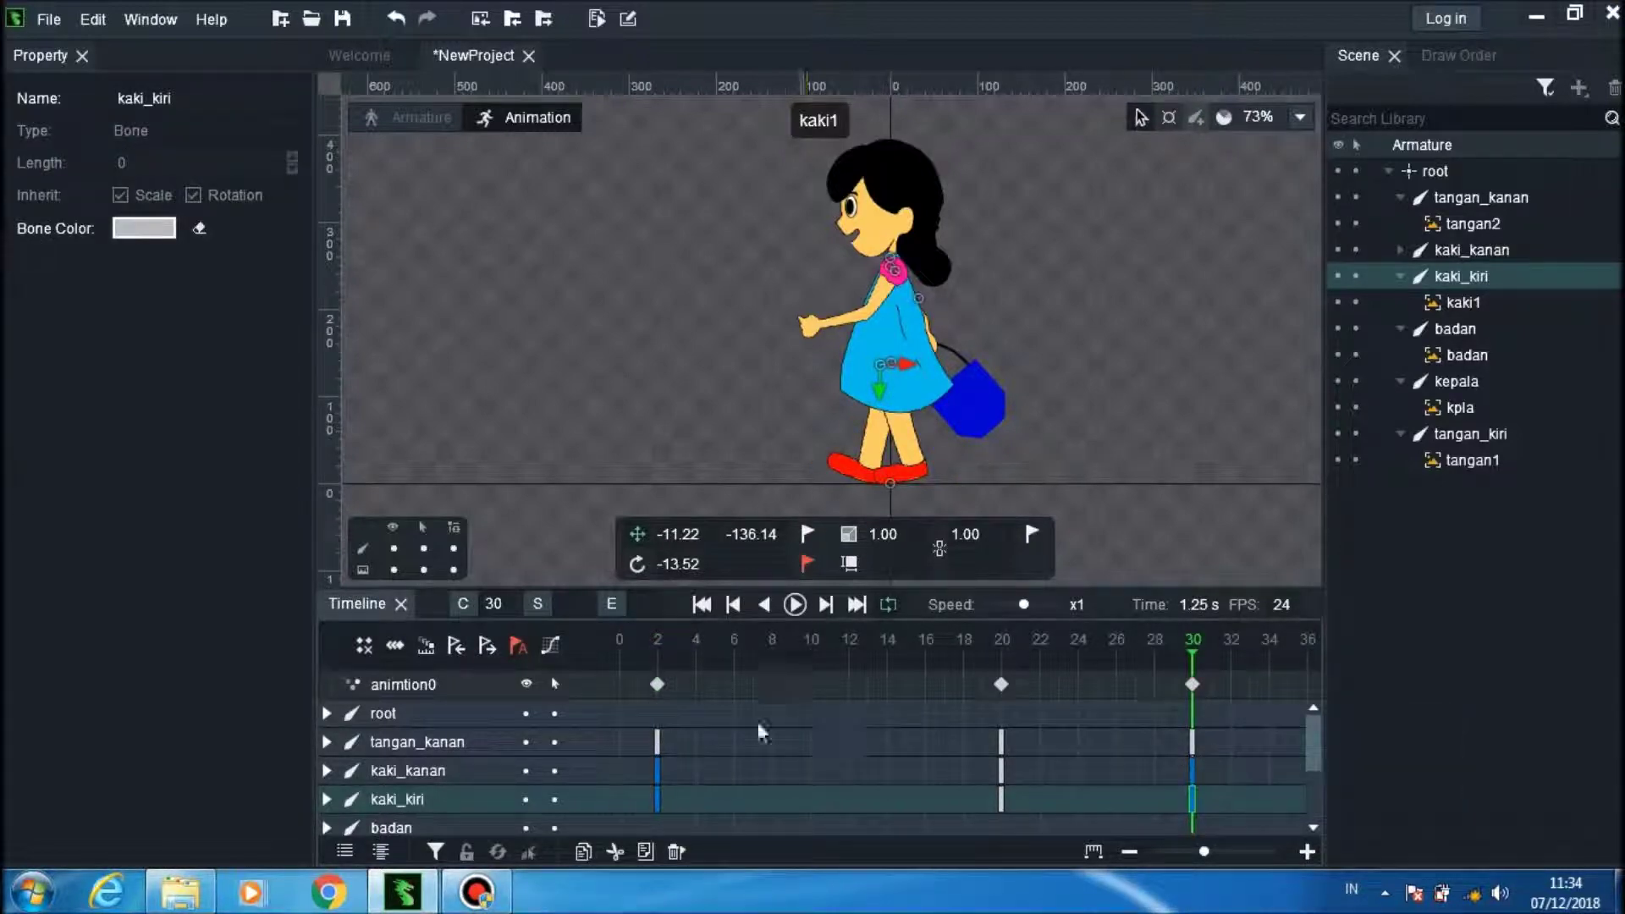
Step: Copy the kaki_kanan keyframe at frame 2 again and paste it over the frame 30 keyframe on its track
left_click(659, 773)
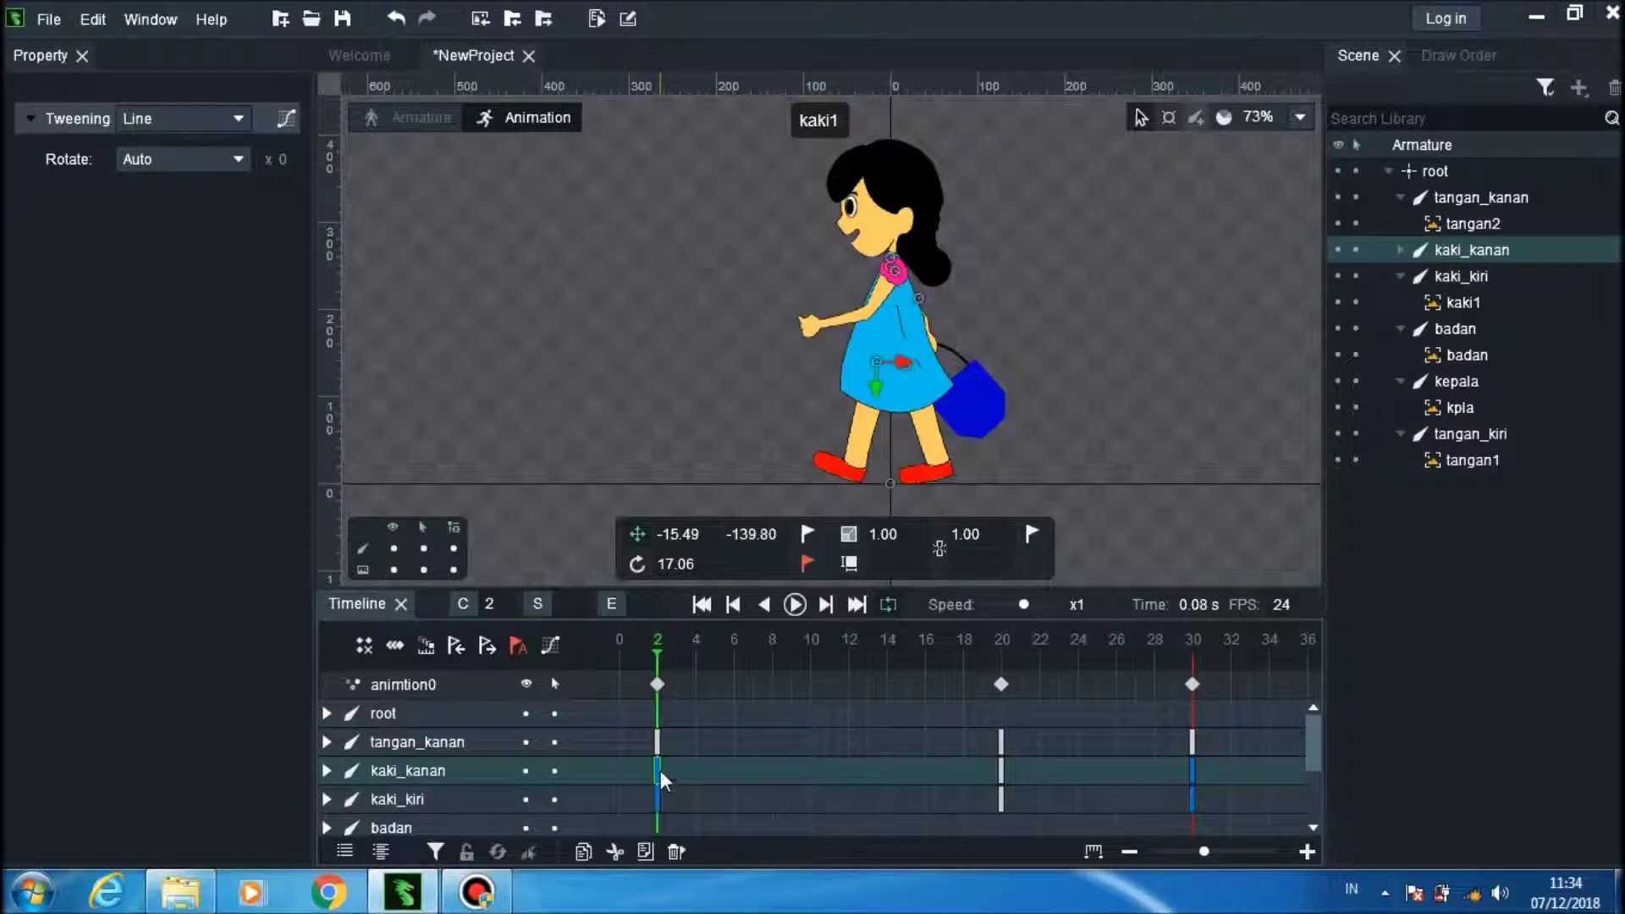
right_click(660, 770)
left_click(744, 777)
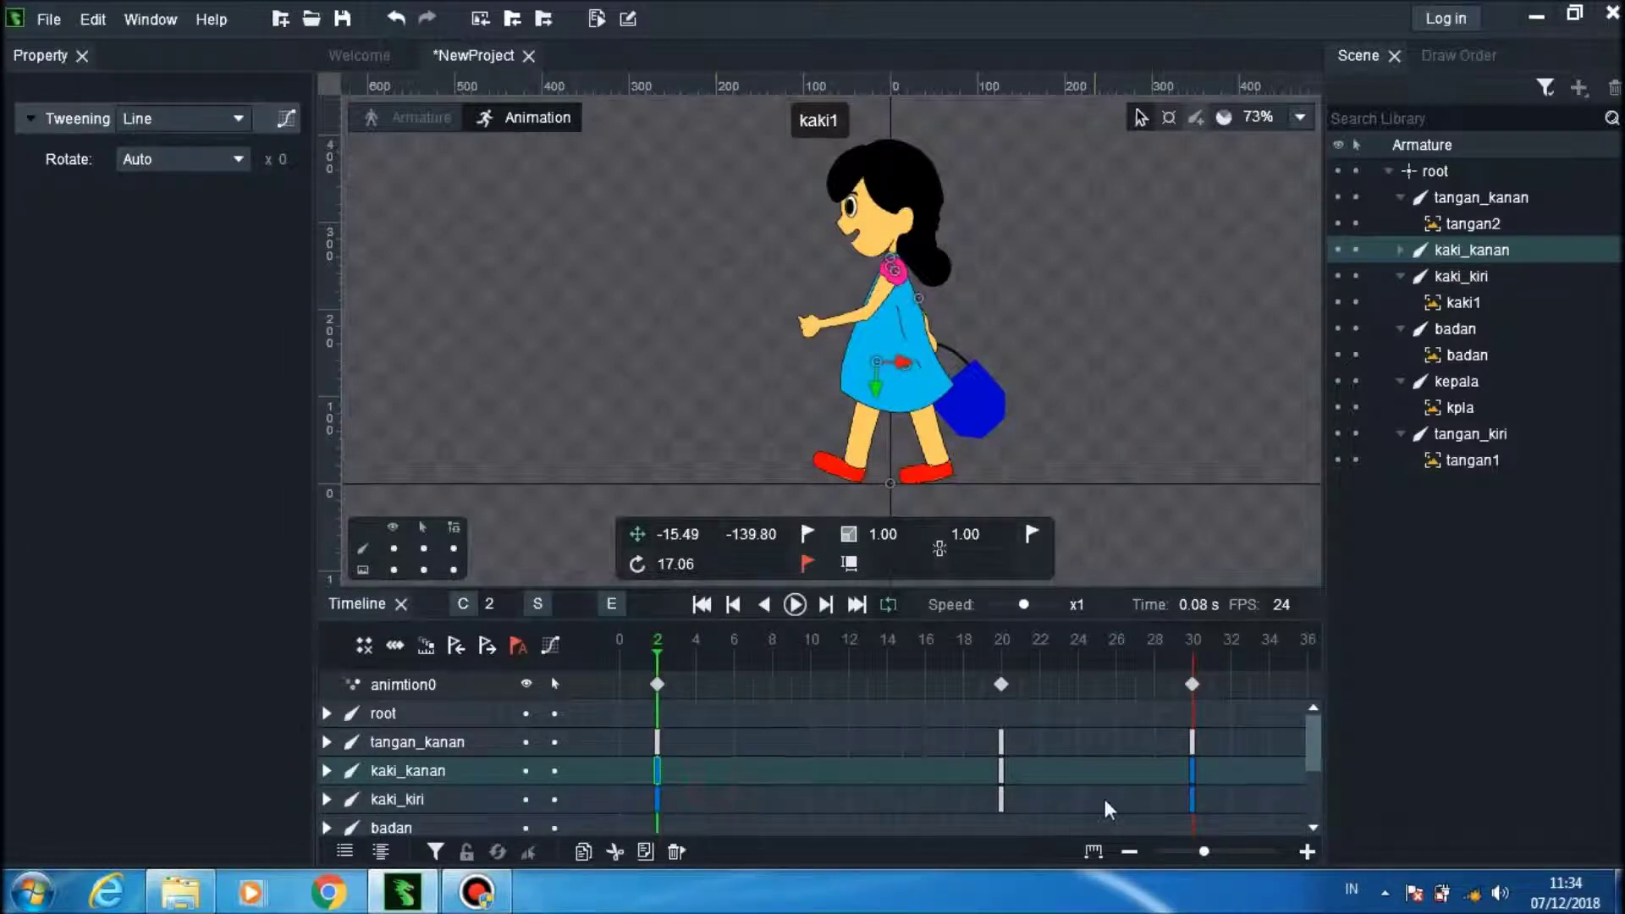
right_click(1189, 765)
left_click(1242, 806)
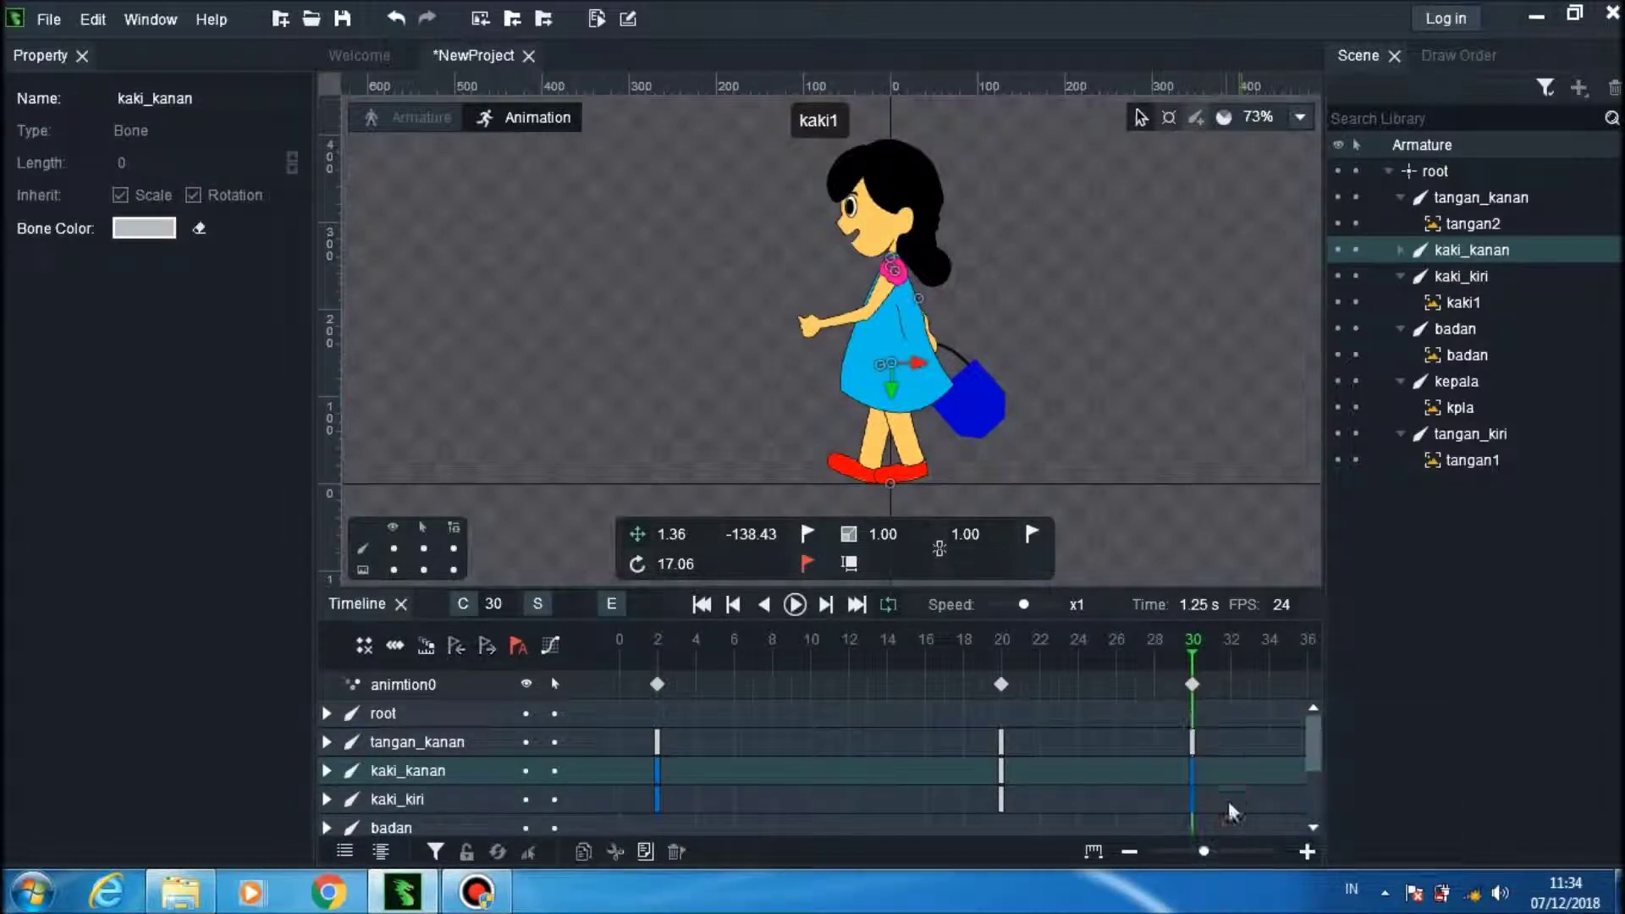
right_click(1192, 772)
left_click(1219, 804)
Step: Play the walk animation, stop it and set the playhead to frame 30
left_click(796, 604)
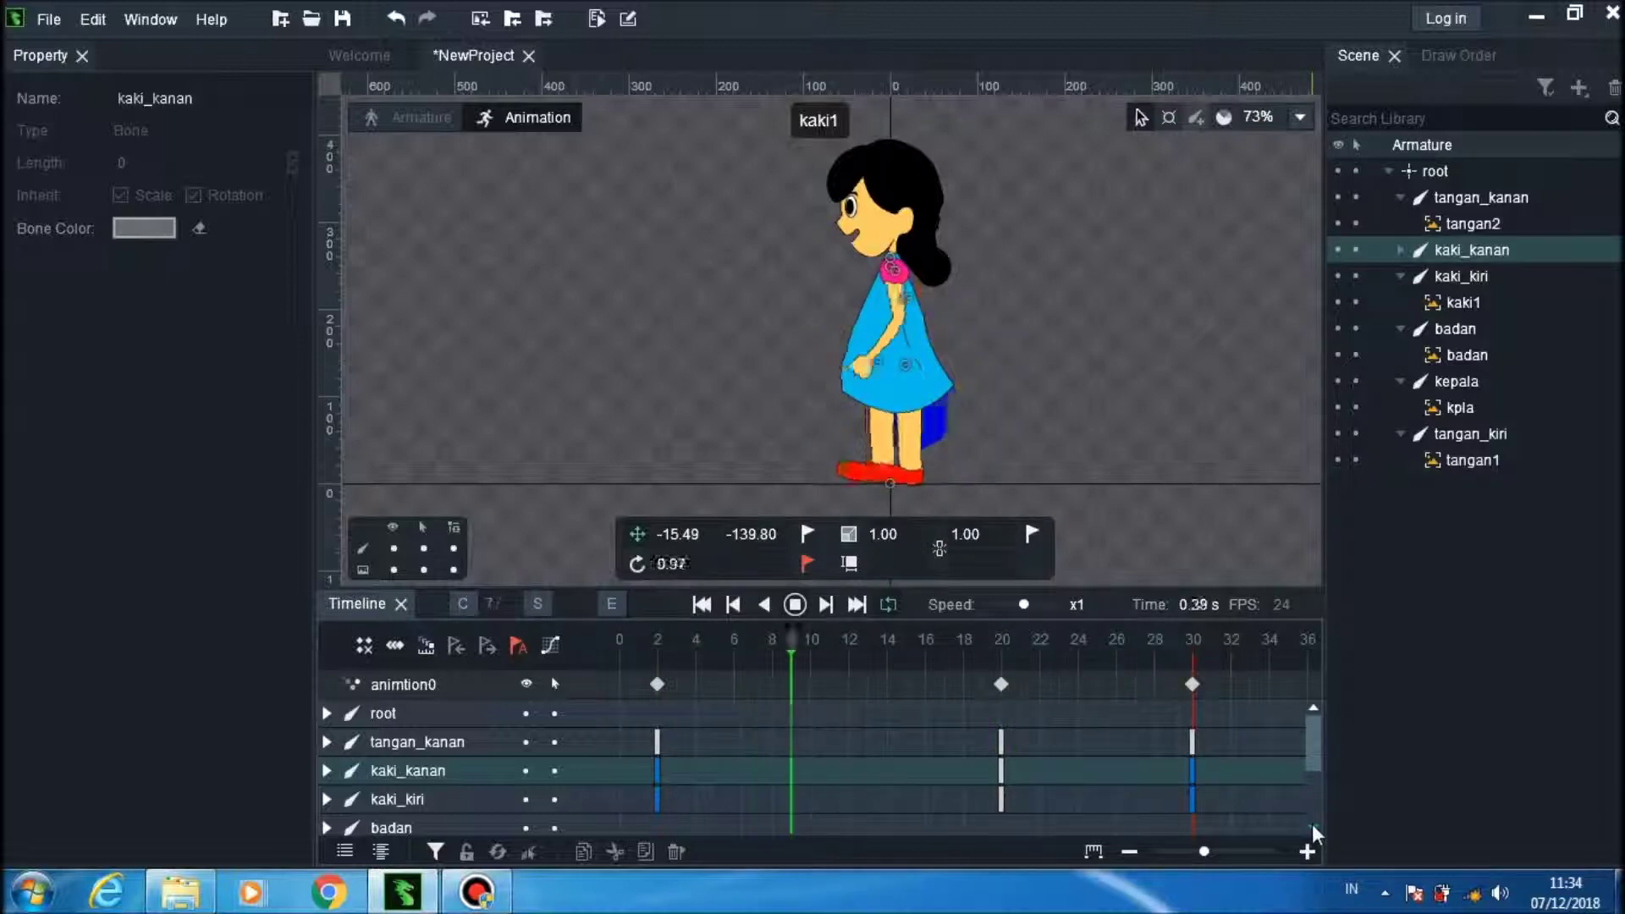
left_click(794, 604)
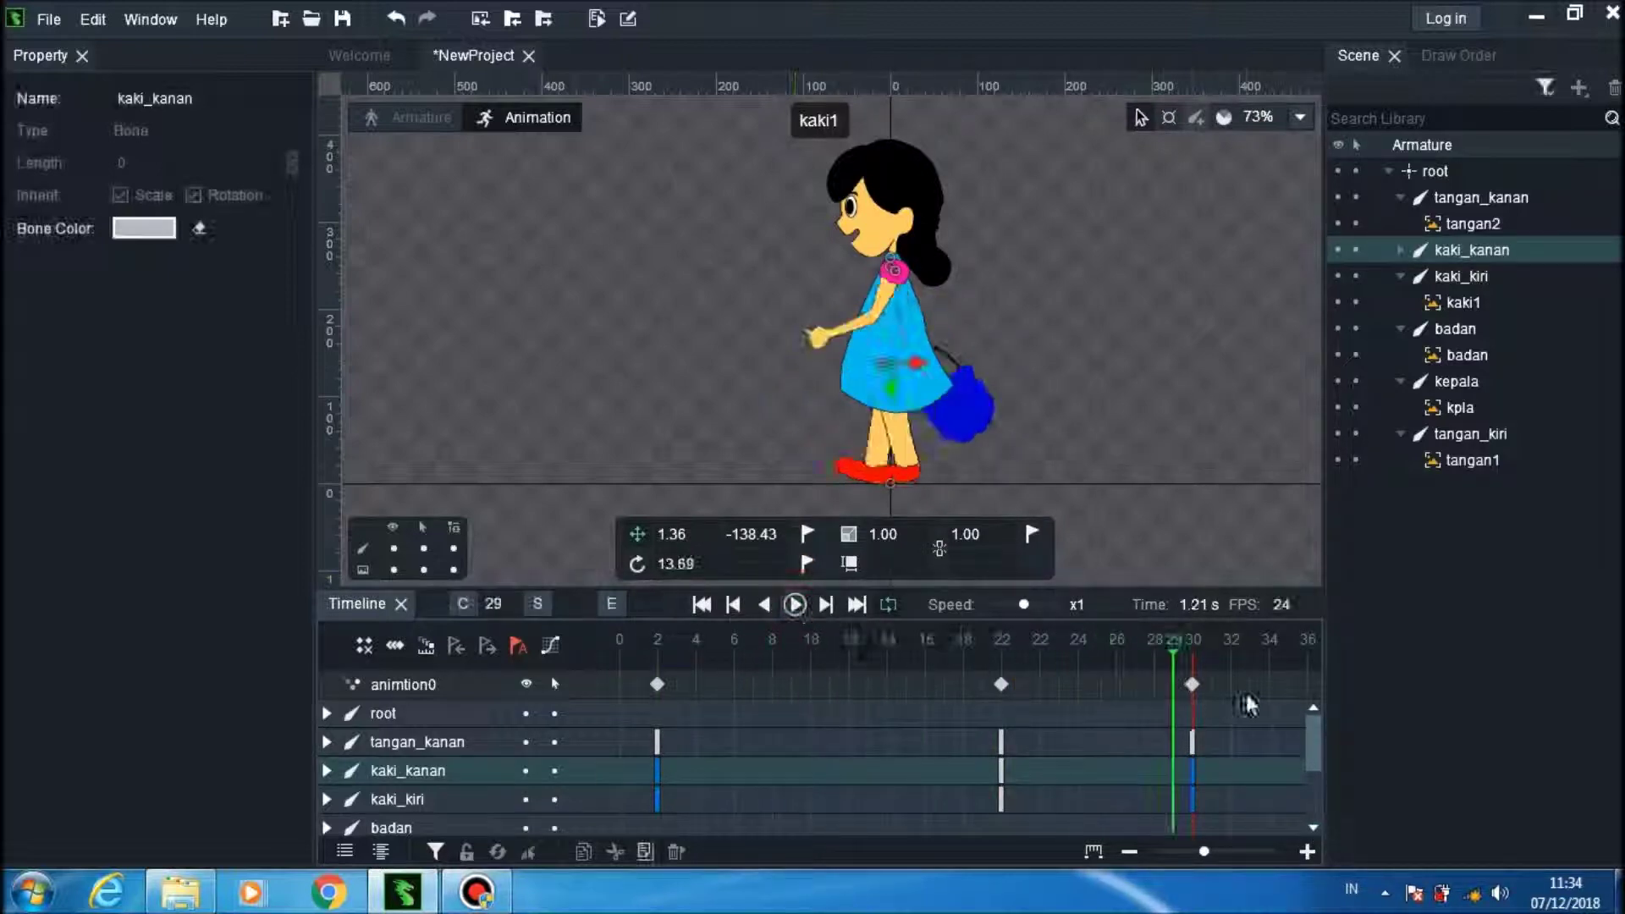
left_click(1193, 665)
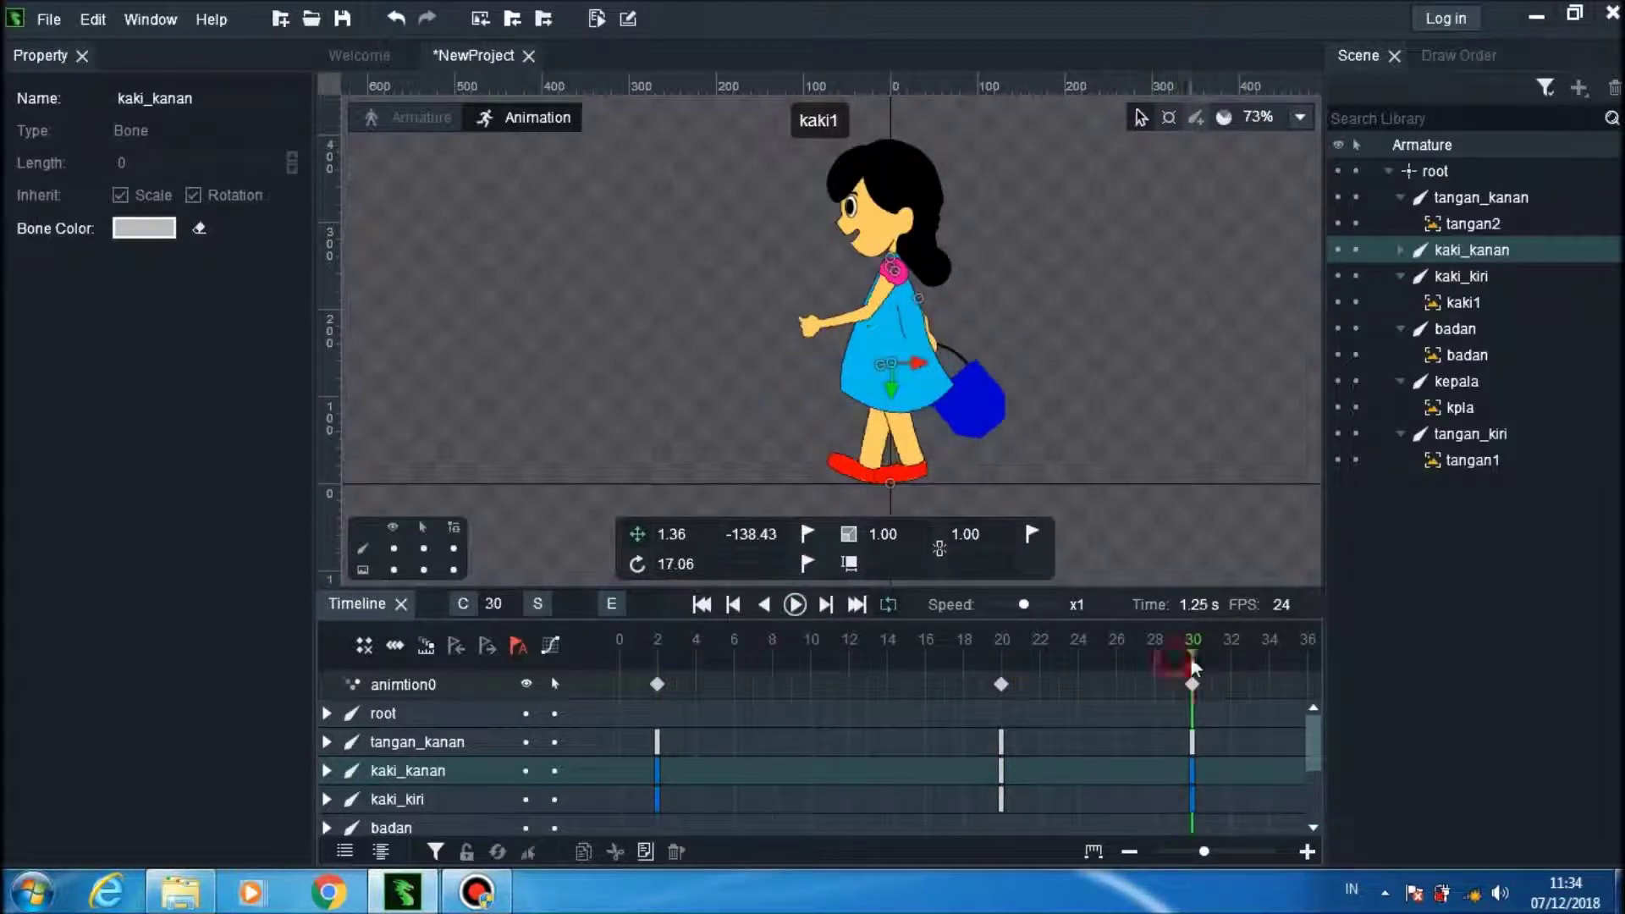
Step: Compare the poses of tangan_kanan and kaki_kanan at the frame 20 and frame 30 keyframes
left_click(1193, 742)
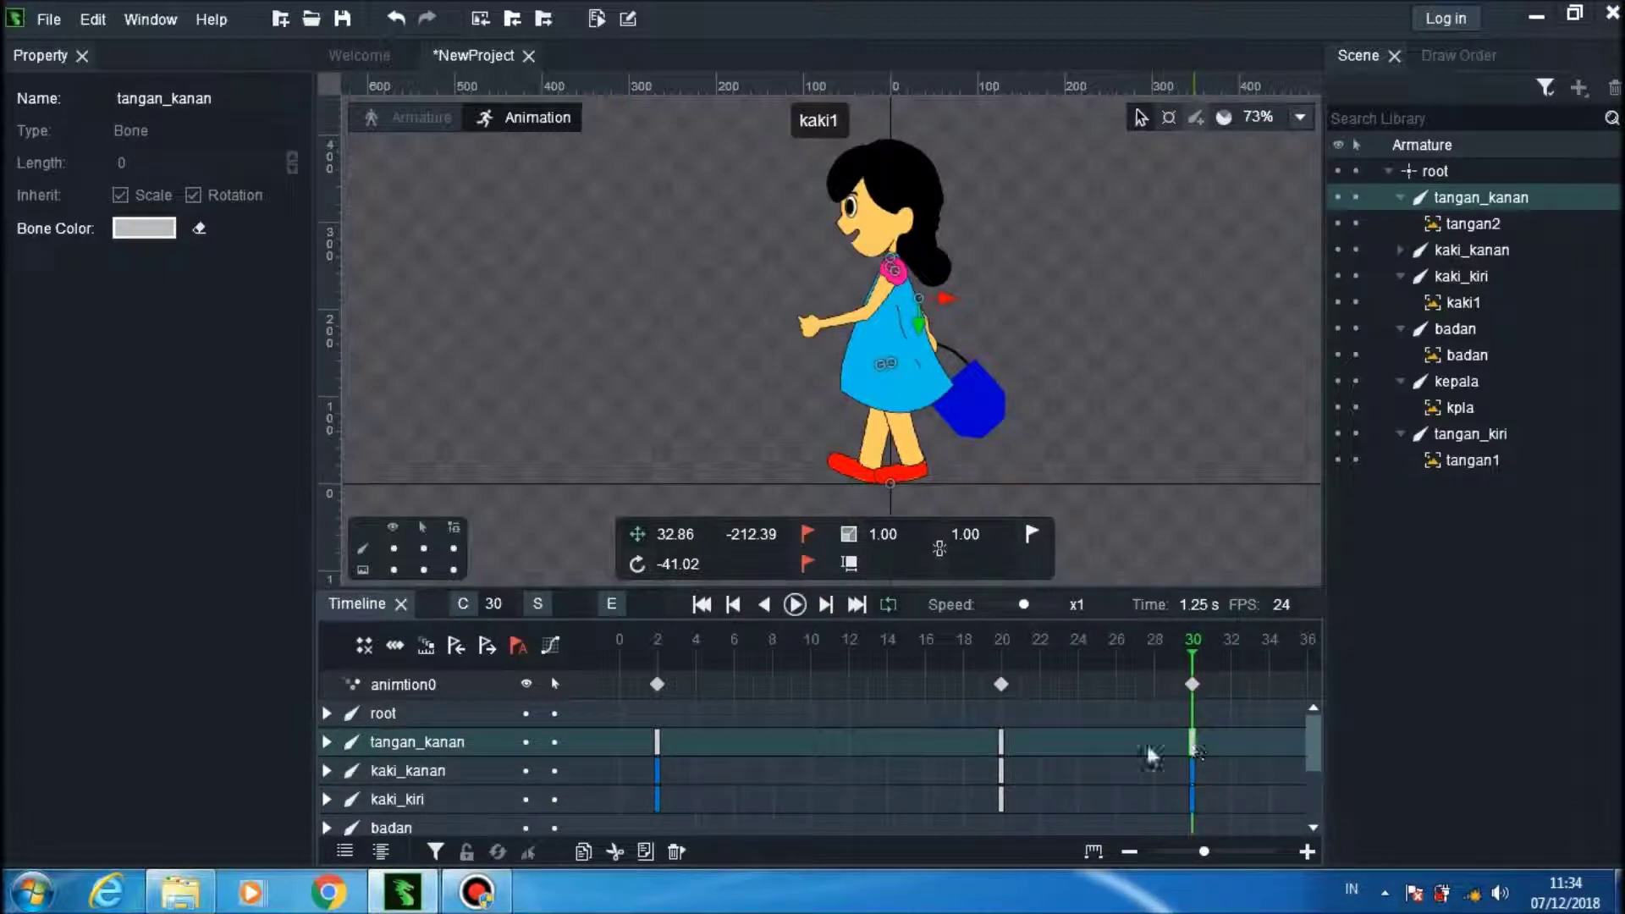
left_click(999, 742)
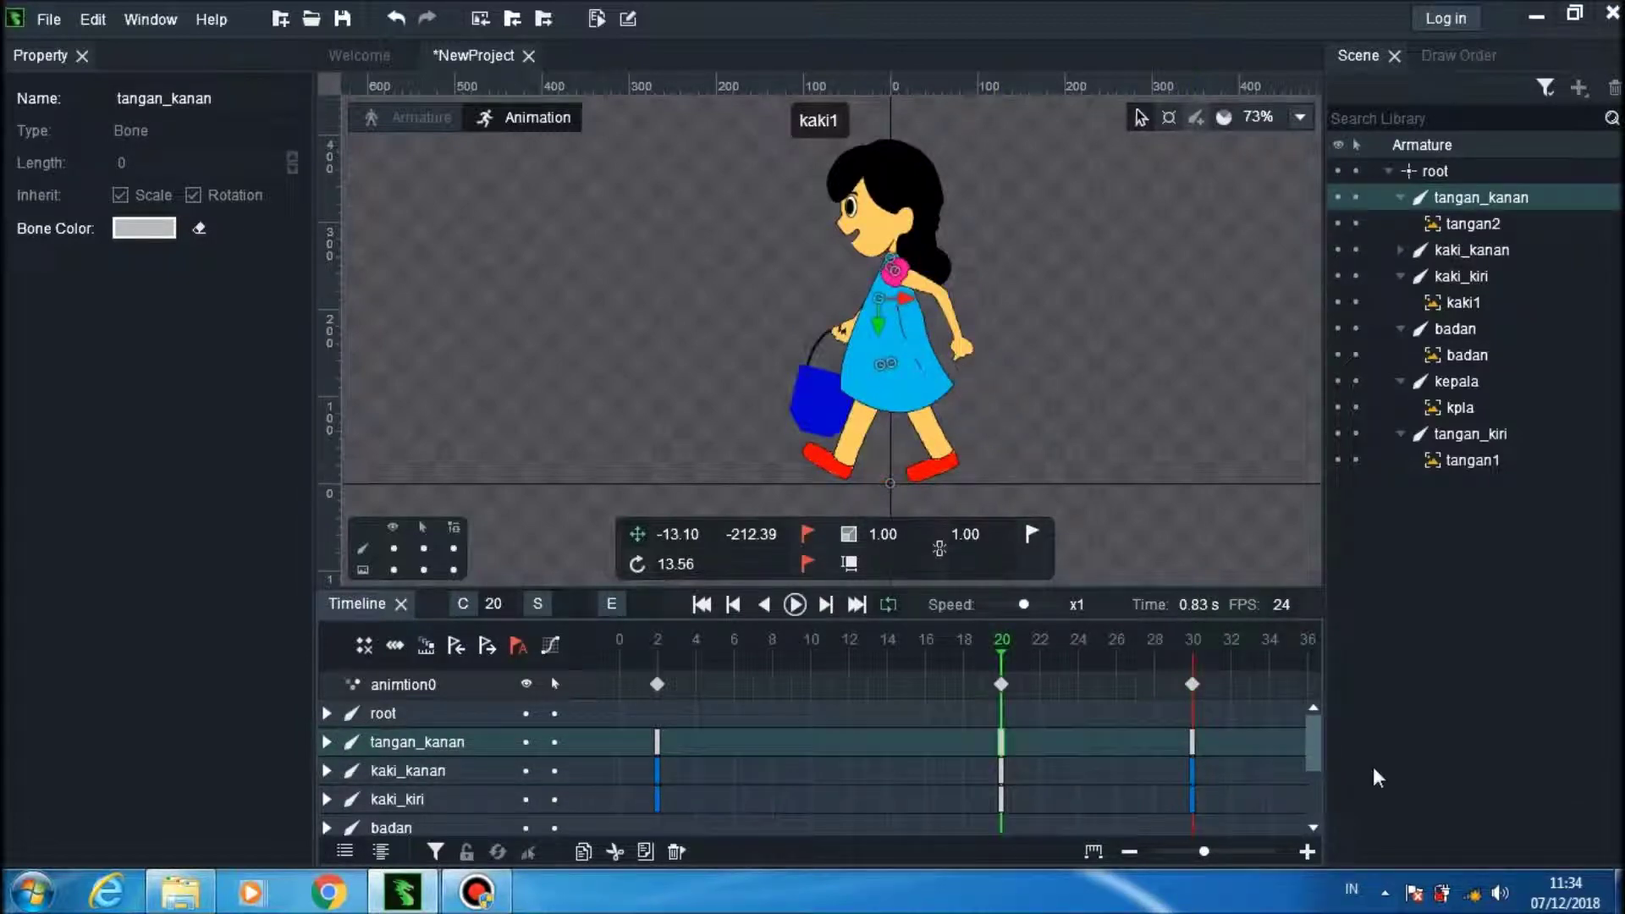
left_click(1191, 744)
left_click(1190, 771)
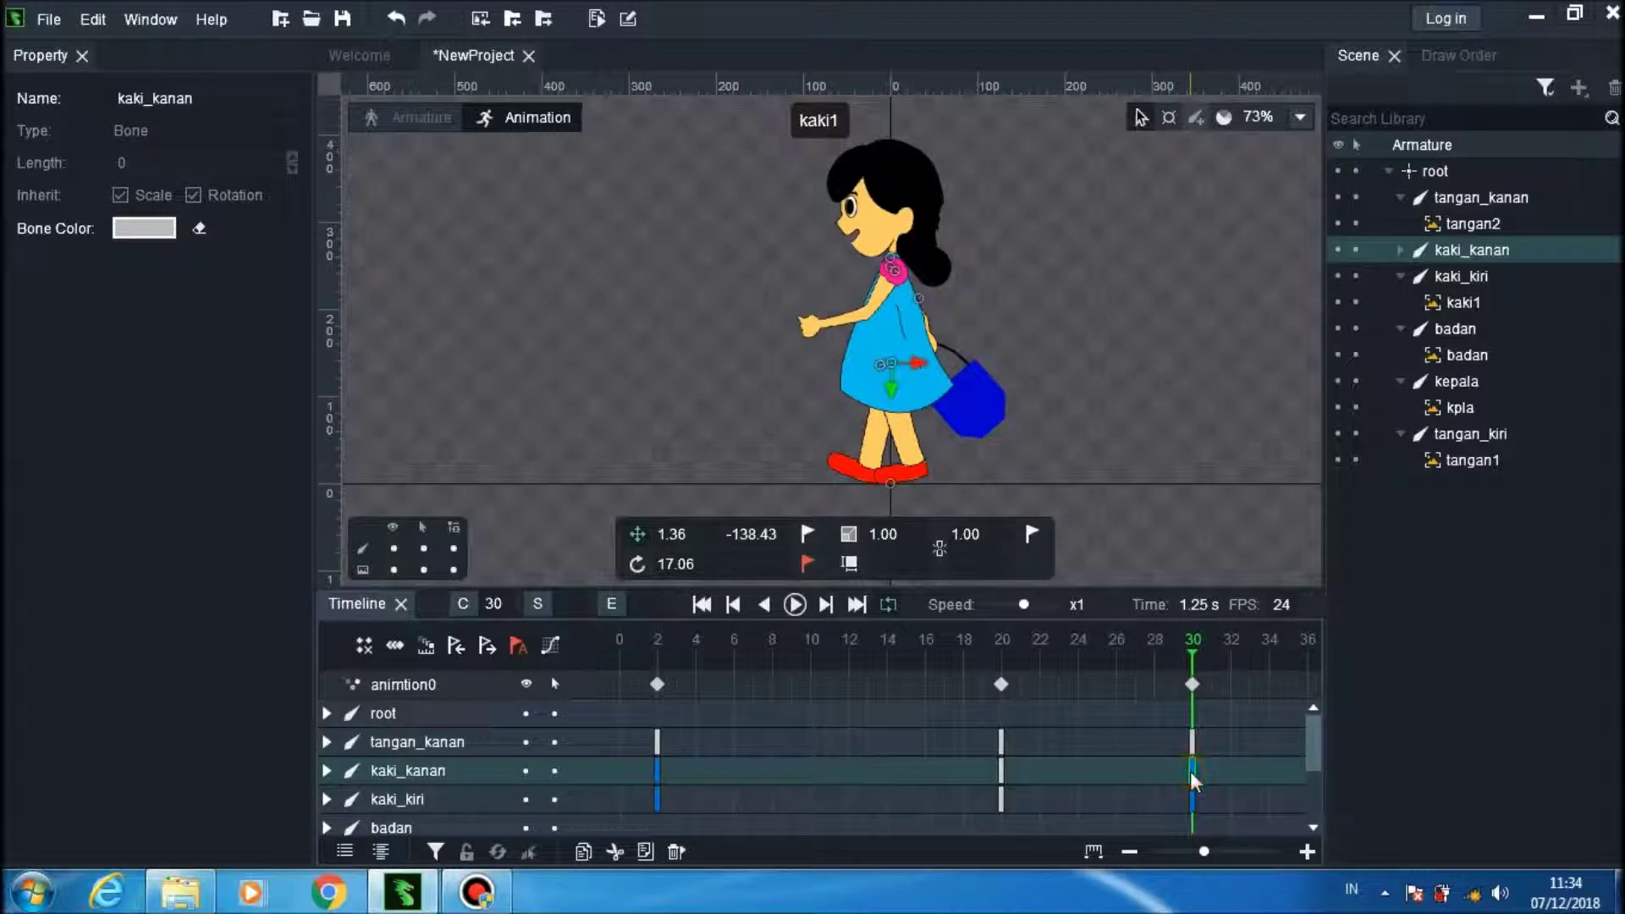
left_click(1003, 769)
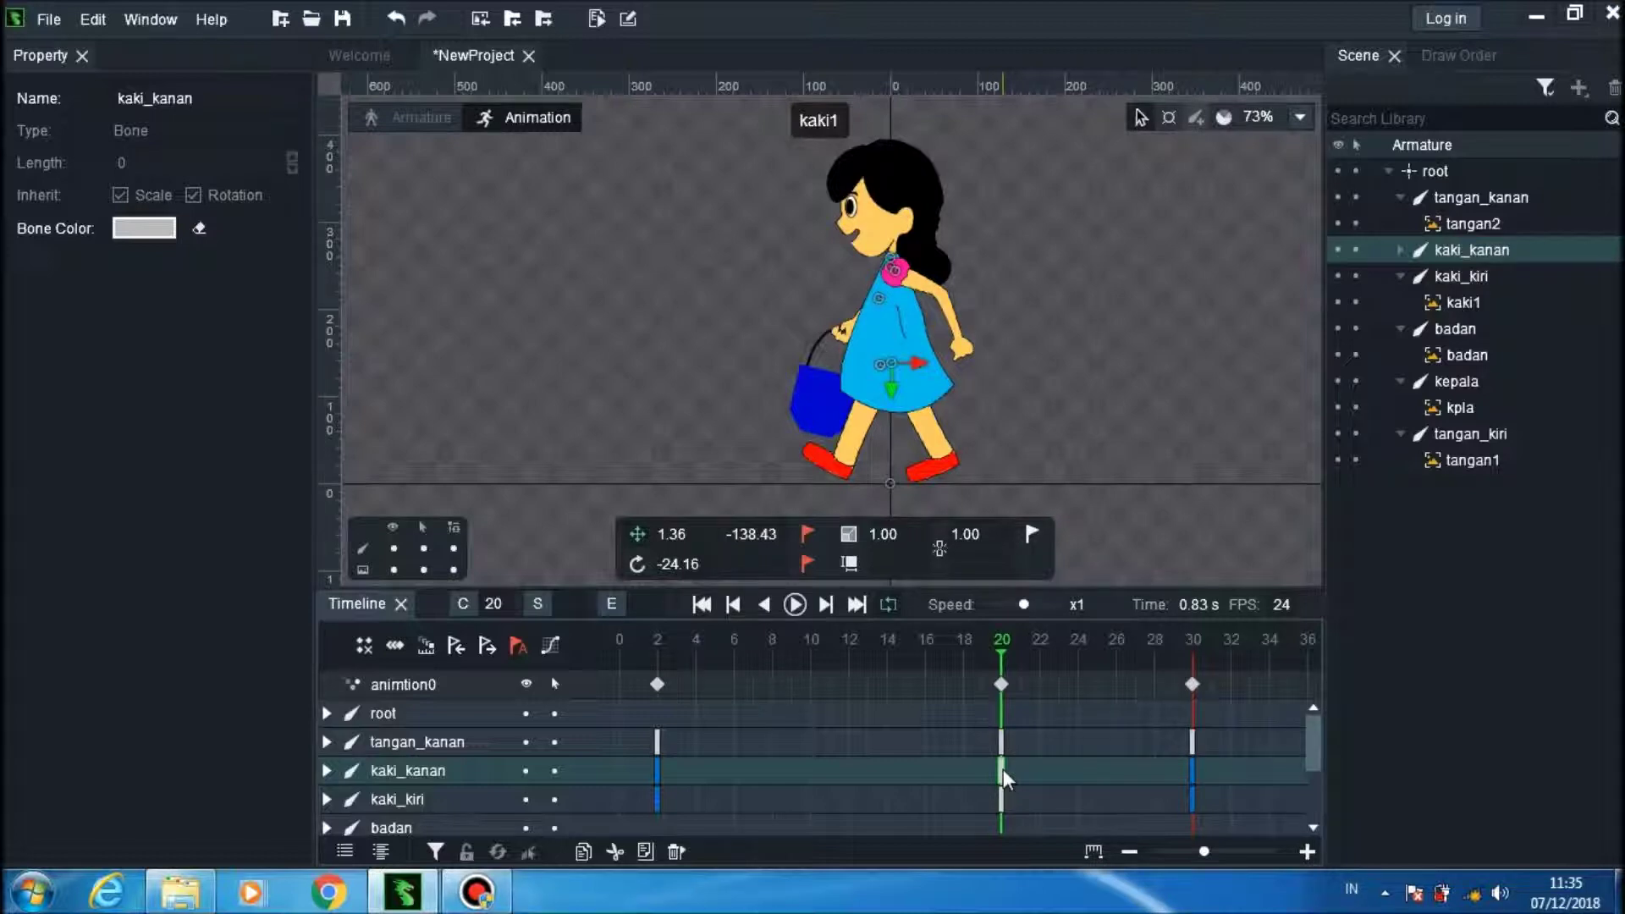
Step: At frame 30, shift kaki_kanan horizontally to about X 10 and rotate it to about -16°, then collapse its track
left_click(1192, 766)
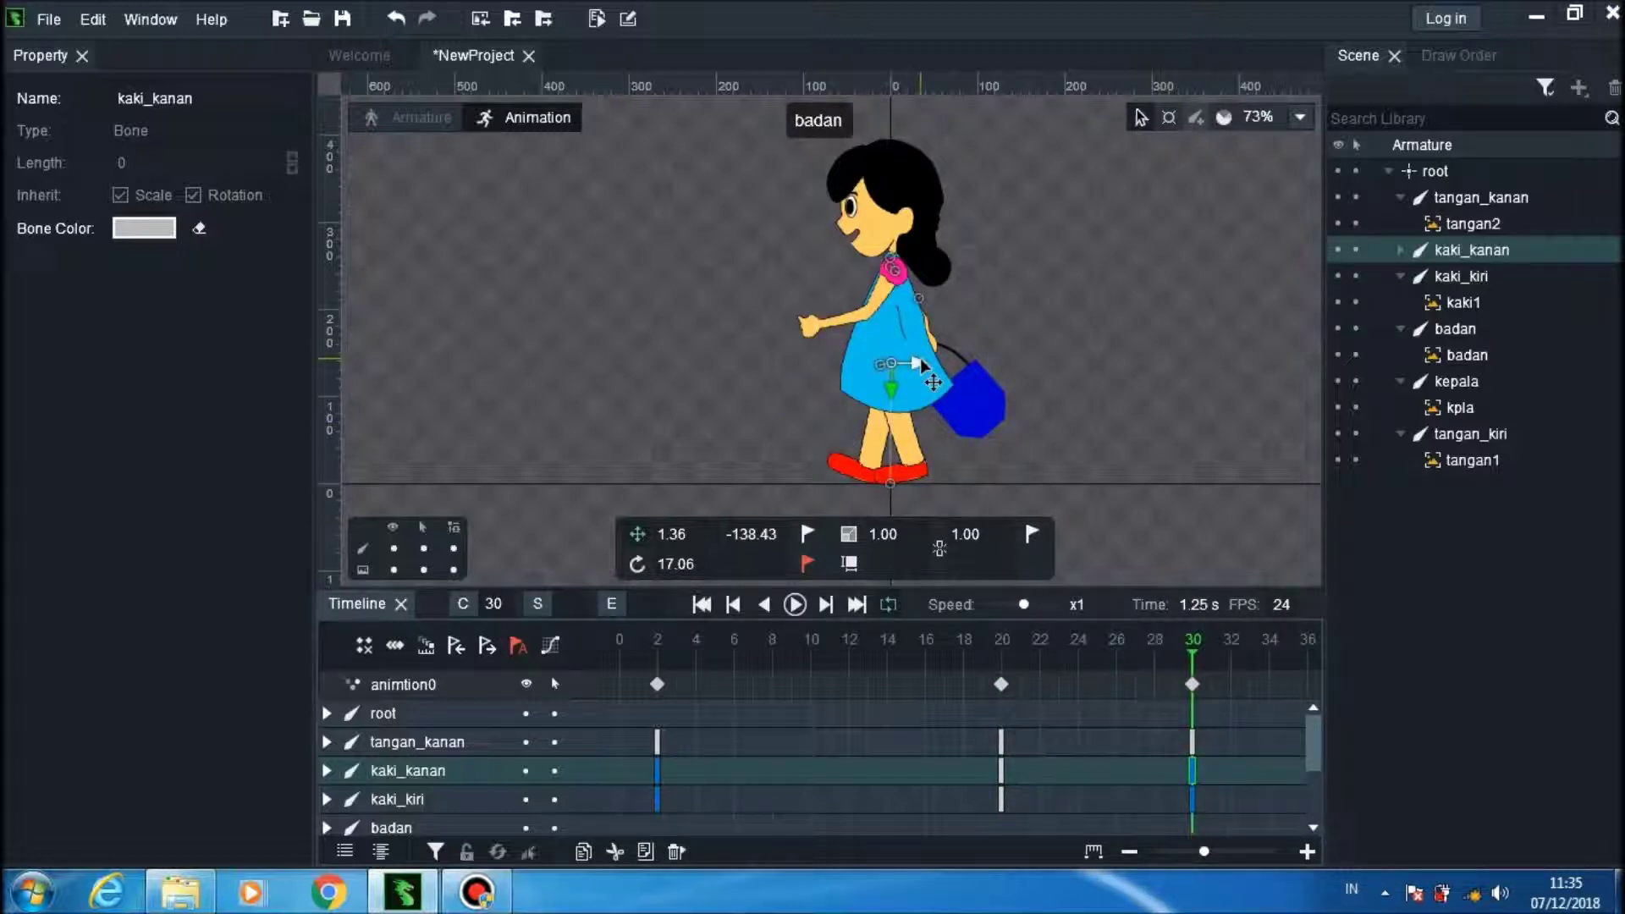
left_click_drag(922, 359, 930, 365)
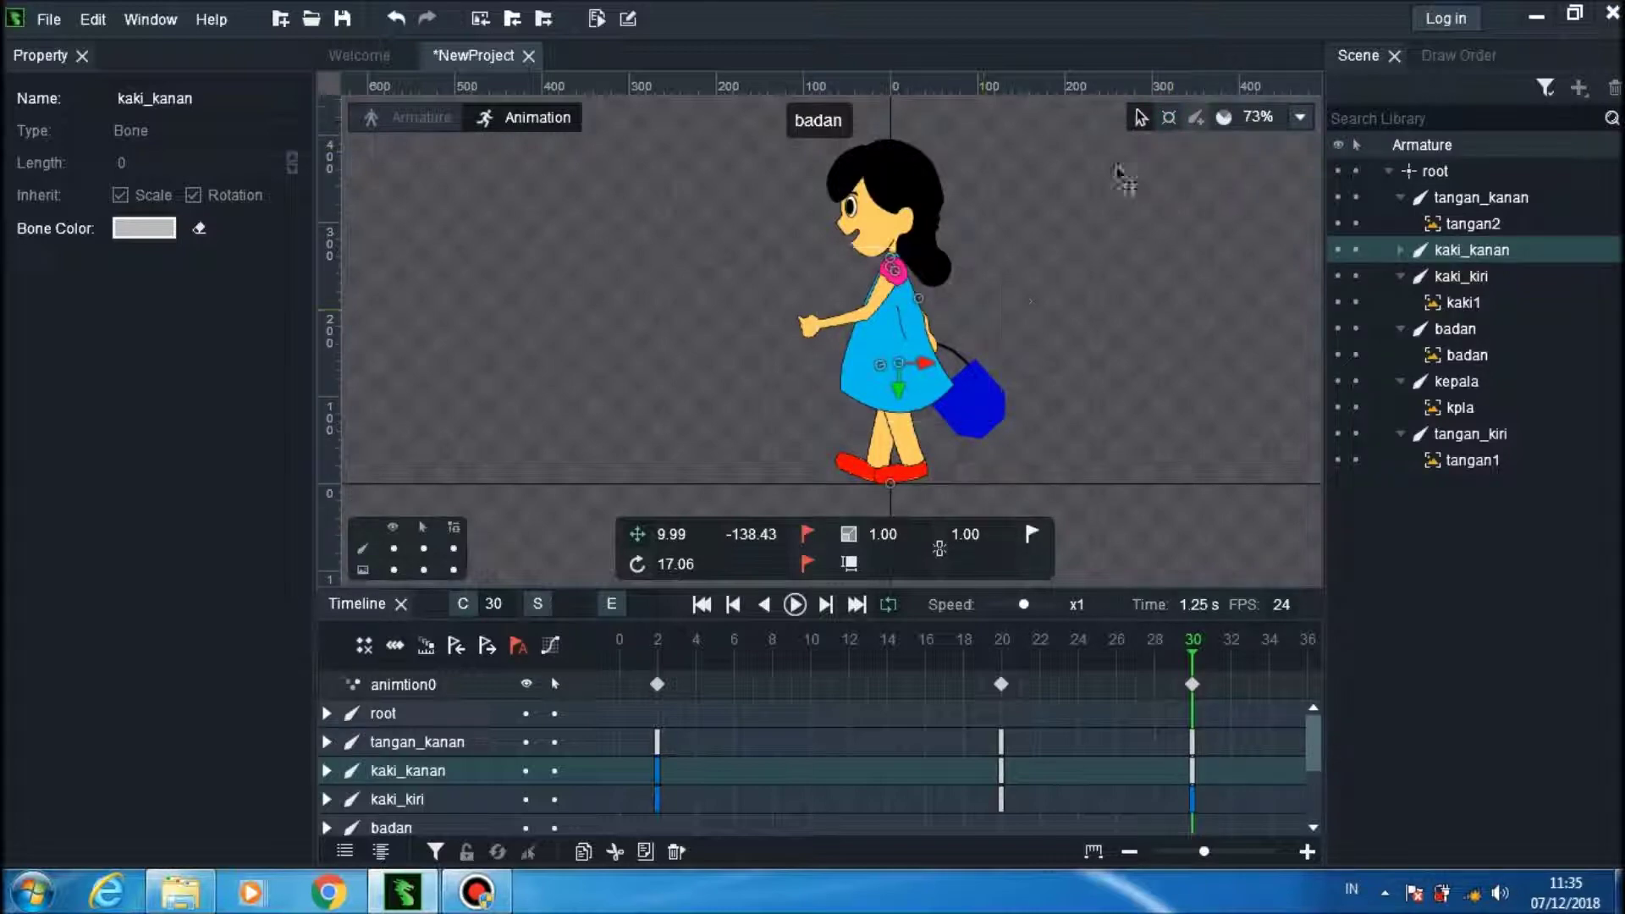
key("ctrl+a")
left_click_drag(902, 361, 1009, 335)
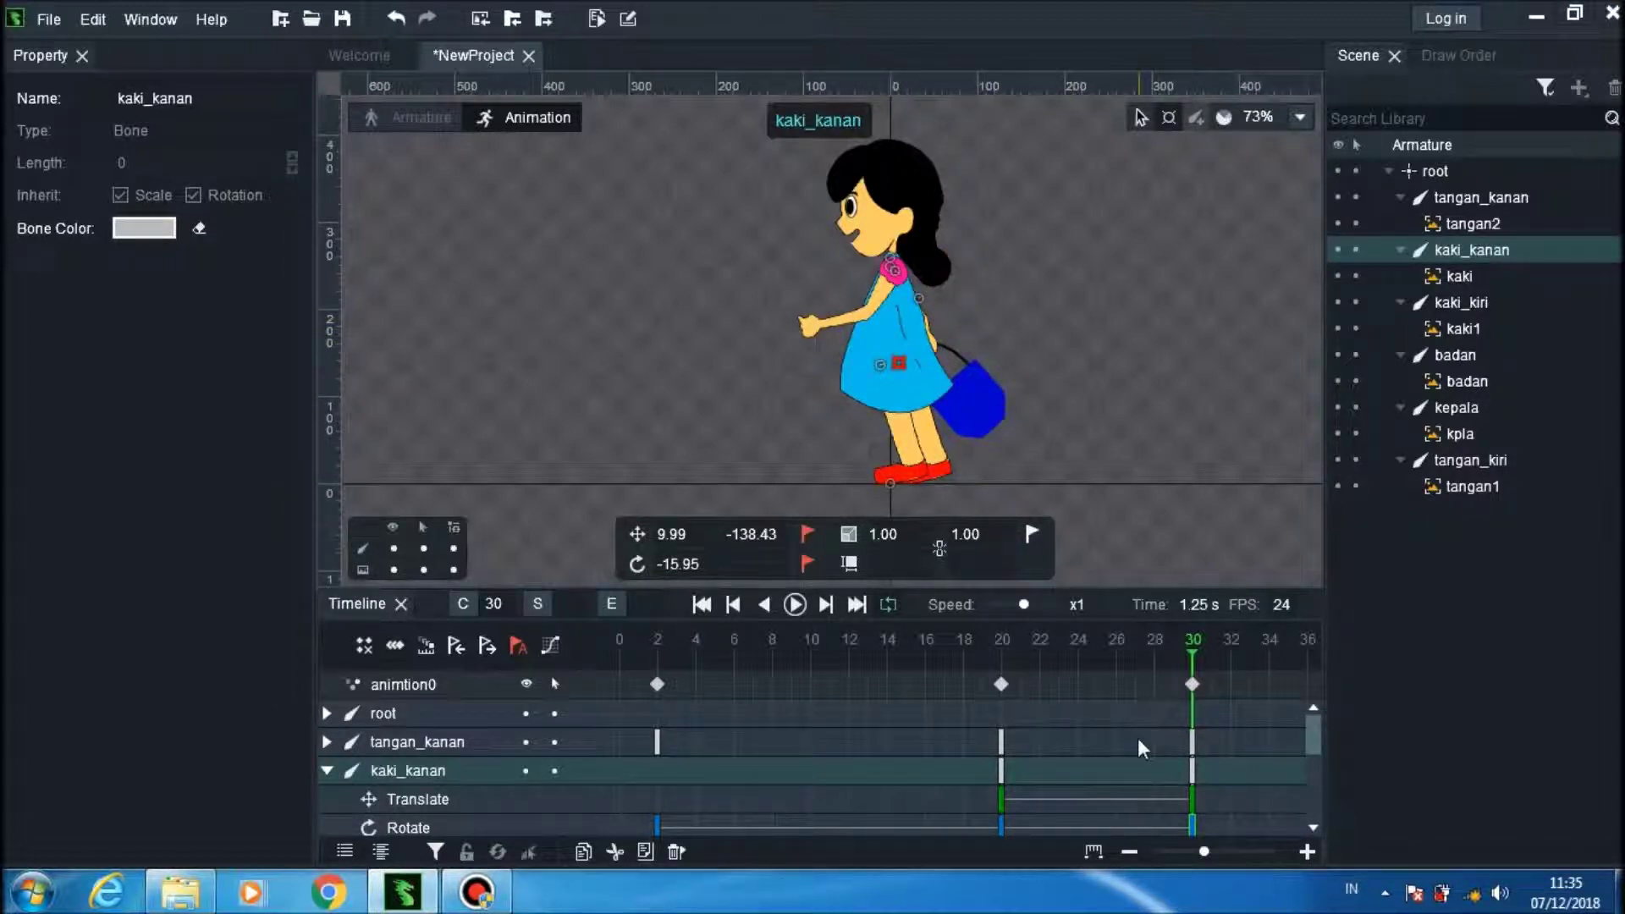
left_click(329, 771)
Step: Rotate the kaki_kiri bone at frame 30 to about 21° and preview the animation
left_click(384, 797)
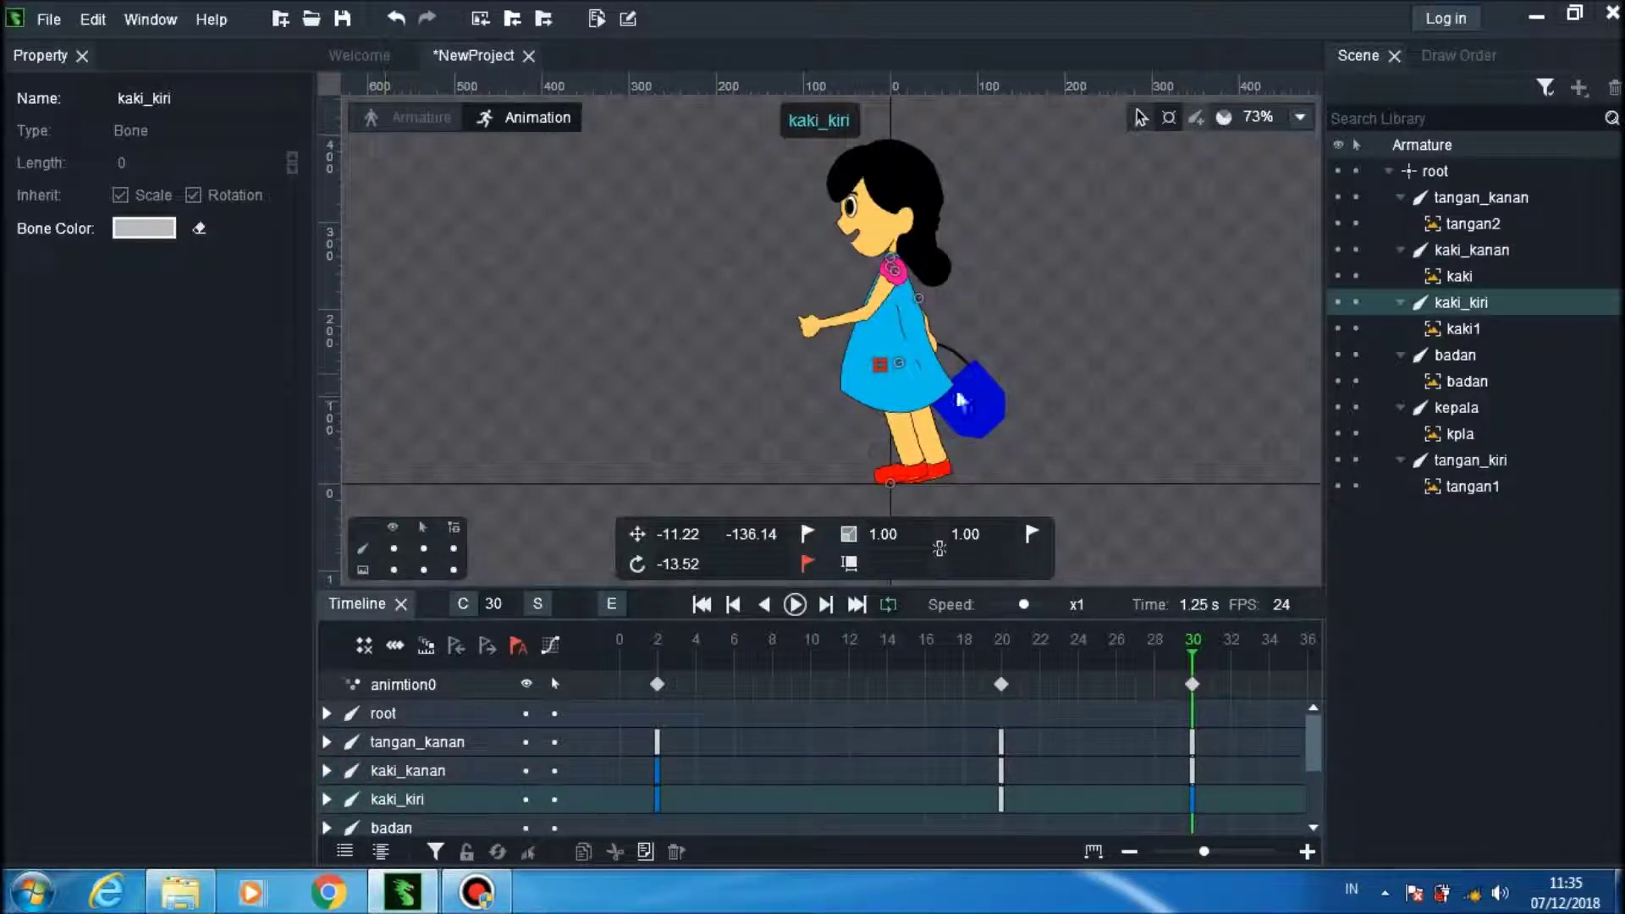
left_click_drag(892, 362, 910, 378)
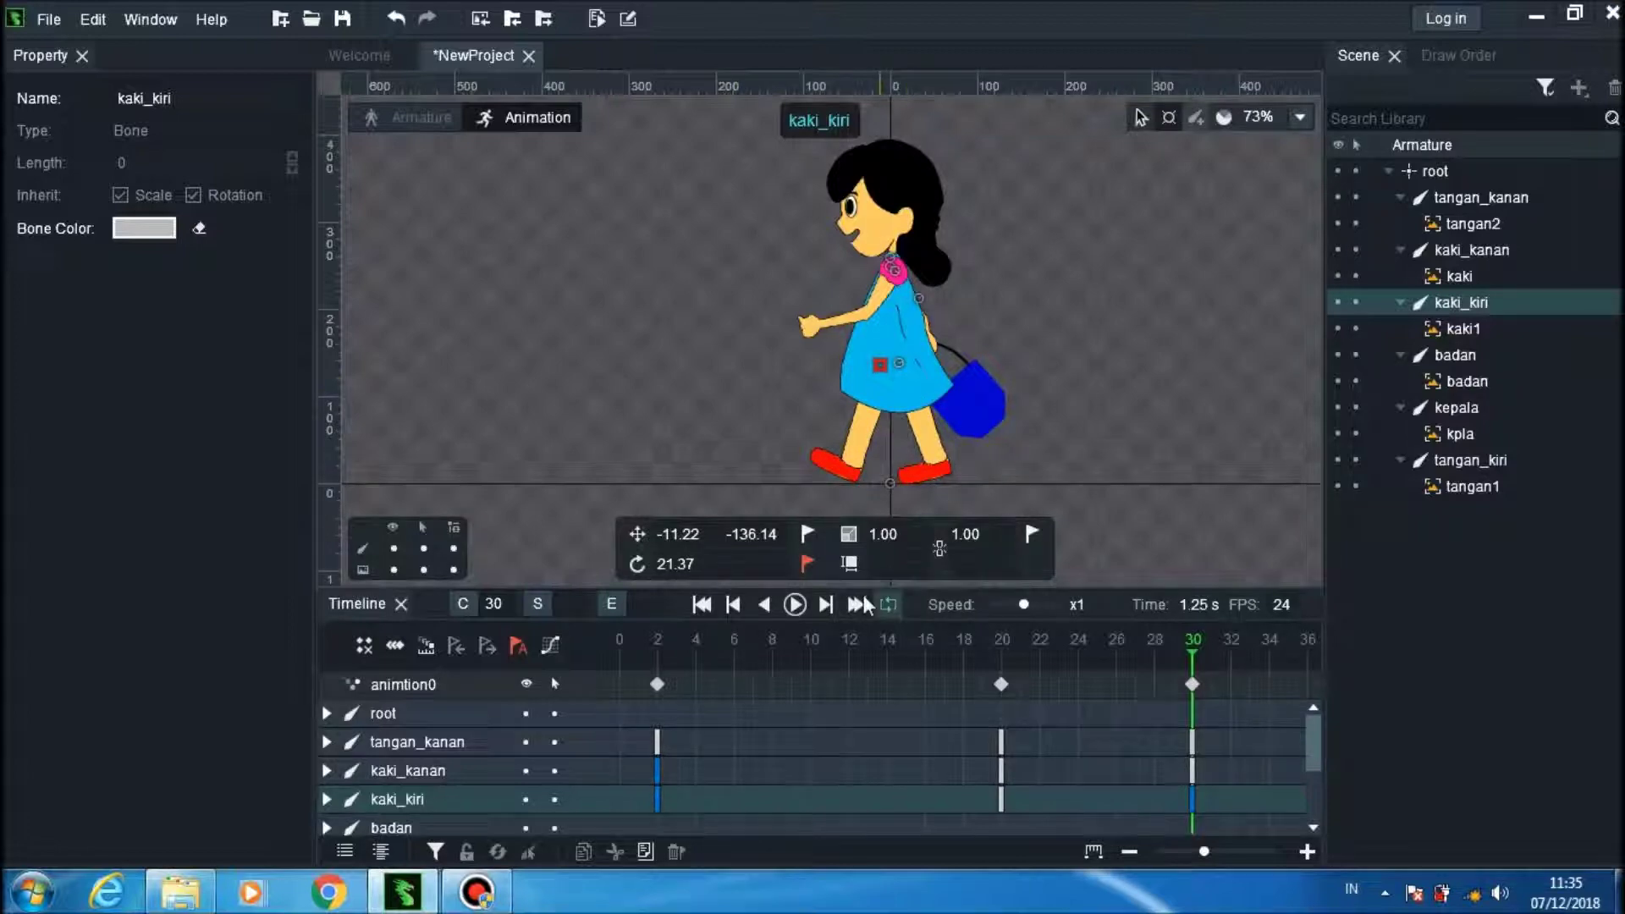
left_click(803, 603)
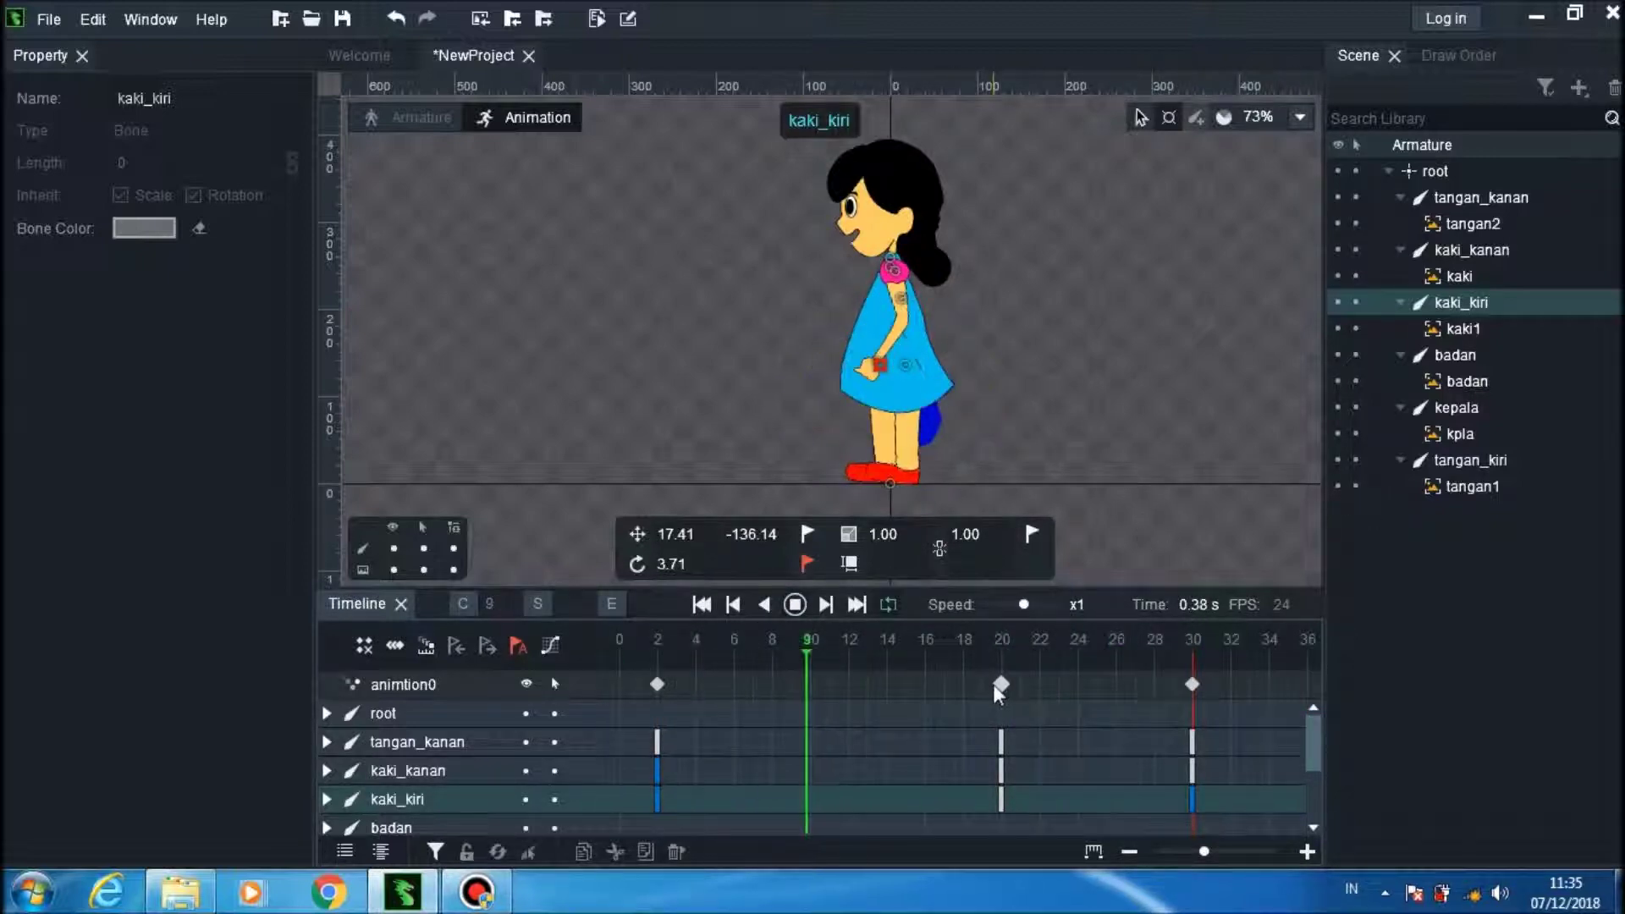
left_click(805, 604)
Step: Retime the animation's keyframes from frames 2, 20 and 30 to frames 0, 10 and 20, and preview the walk
left_click_drag(1004, 682, 810, 682)
left_click_drag(1191, 689, 1004, 683)
left_click_drag(657, 684, 619, 684)
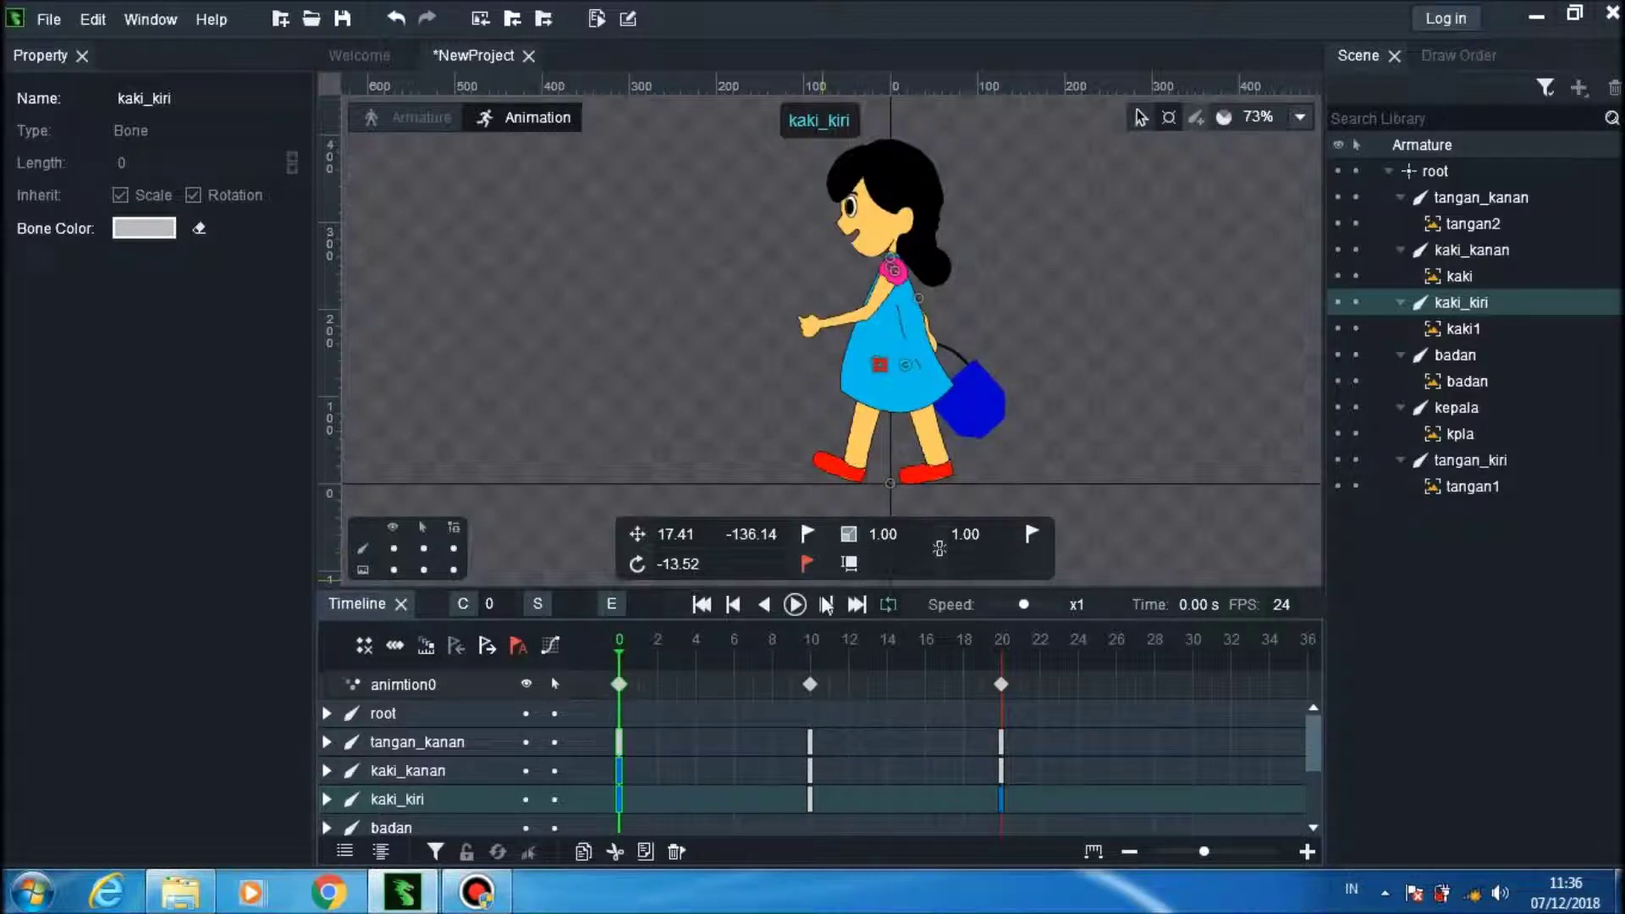
left_click(796, 606)
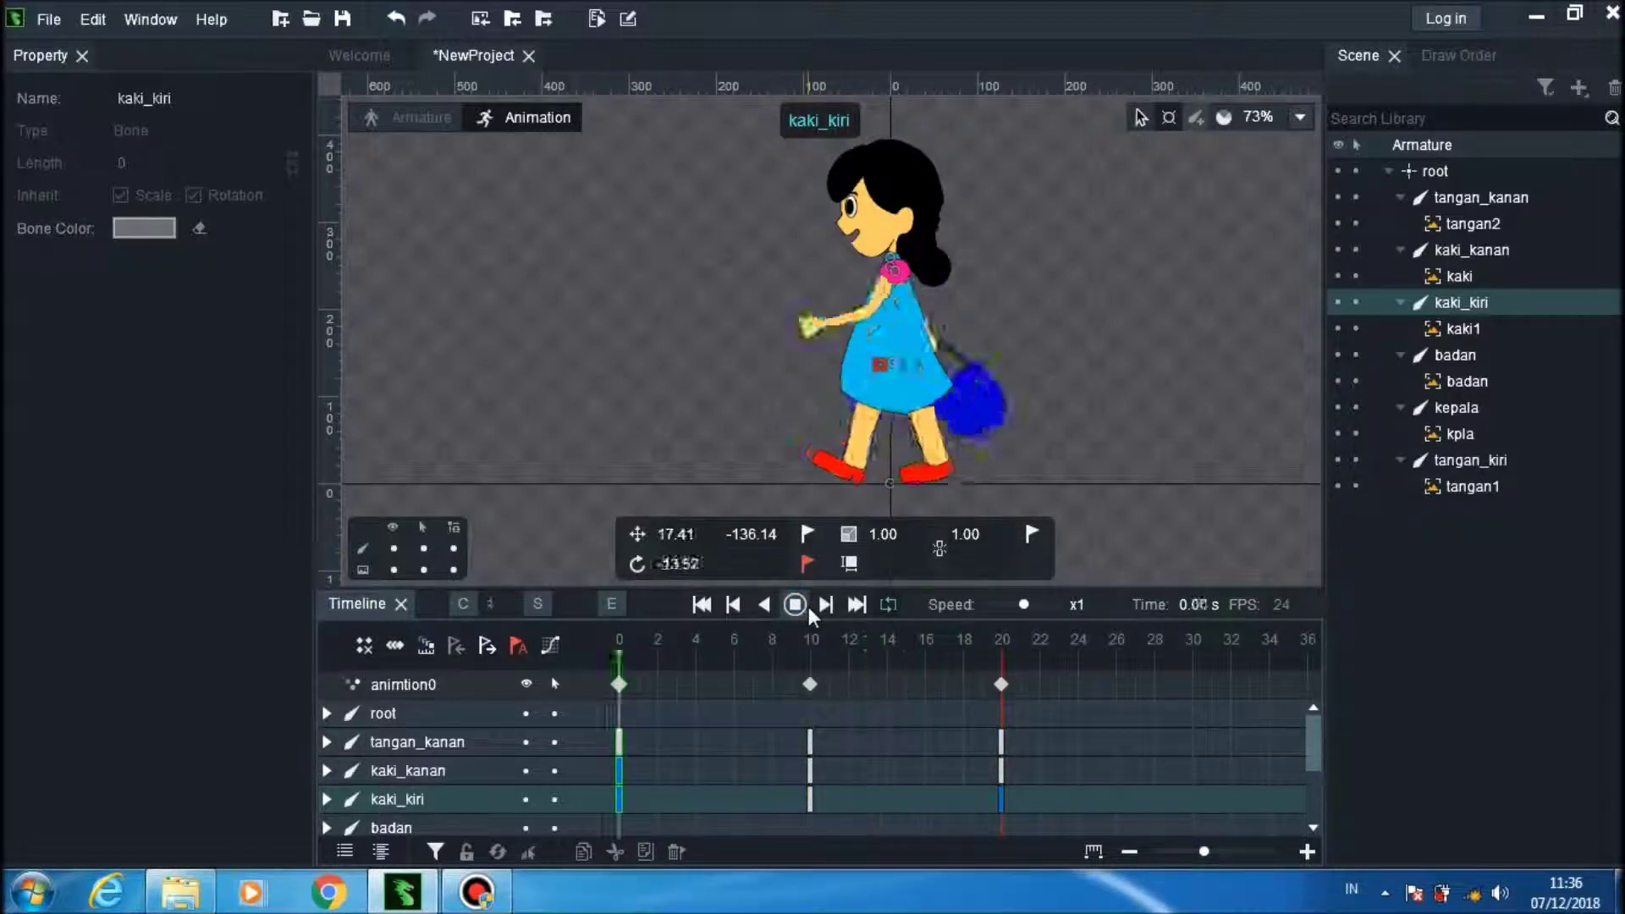
left_click(807, 606)
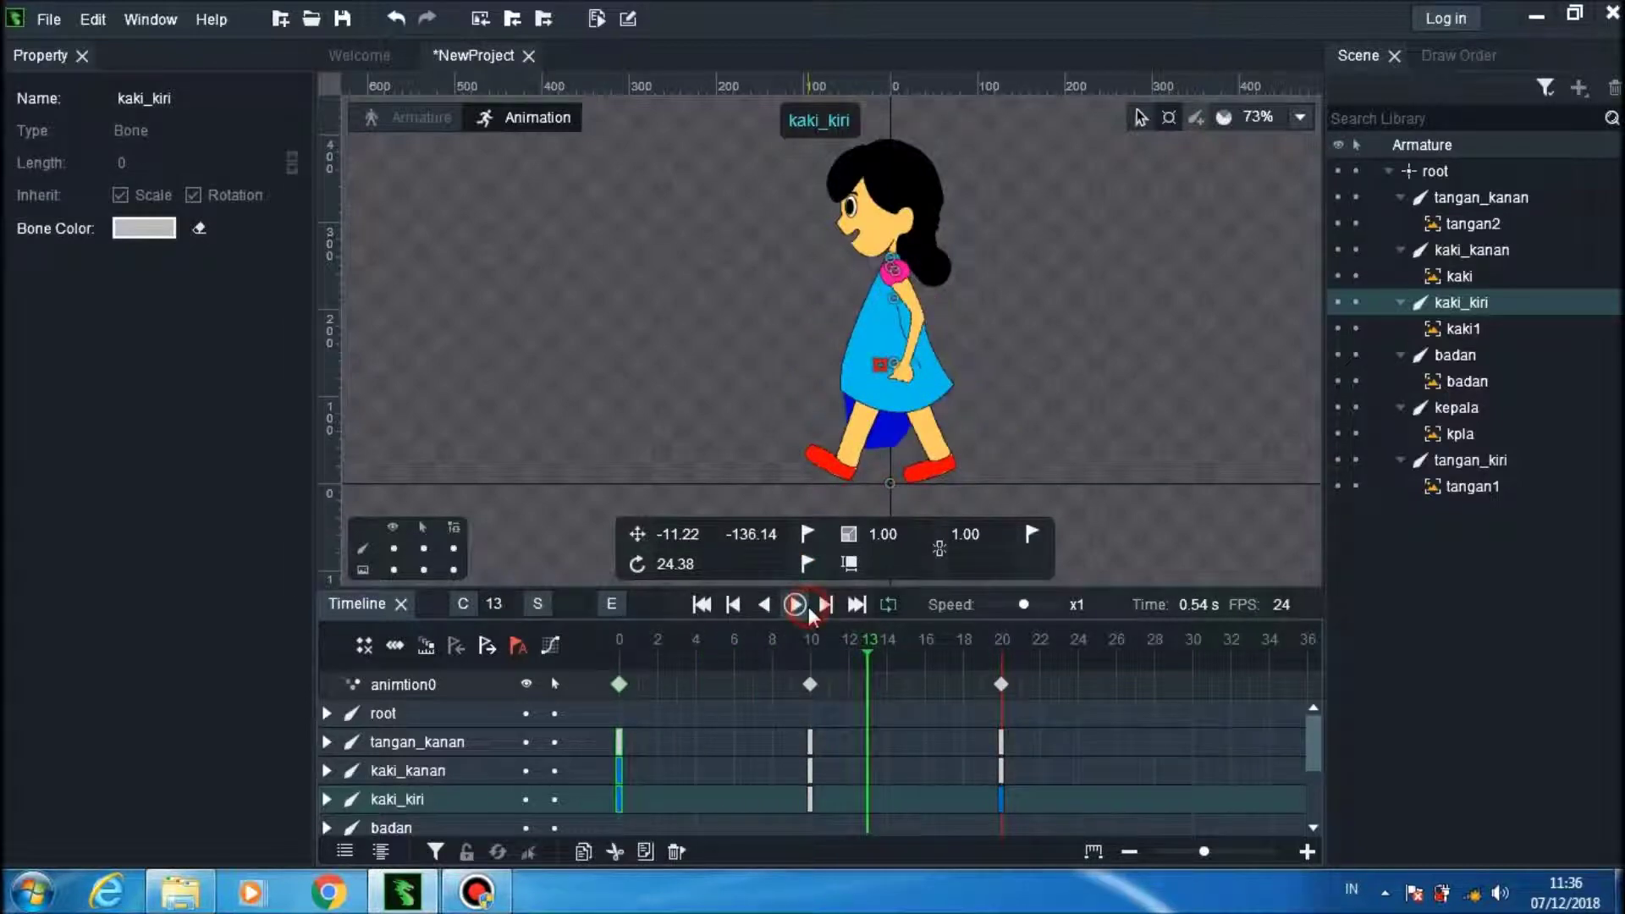
Step: Compare kaki_kanan's keyframes at frames 0, 10 and 20, and at frame 20 rotate it to about 32.6° and move it to about X 1.8, Y -137
left_click(617, 767)
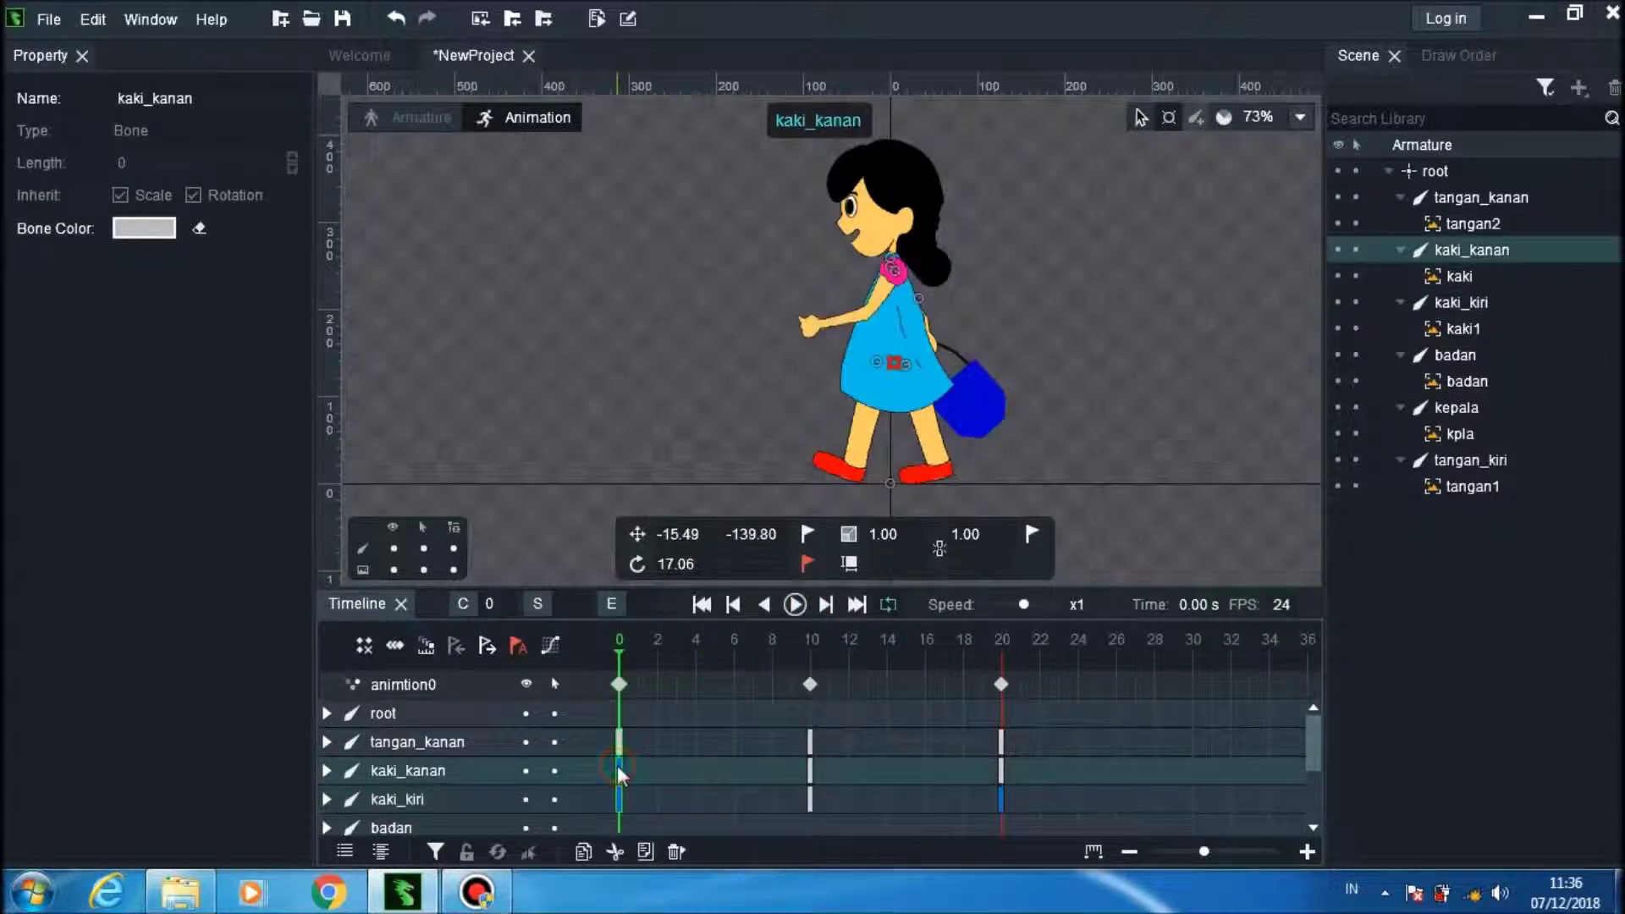
left_click(809, 770)
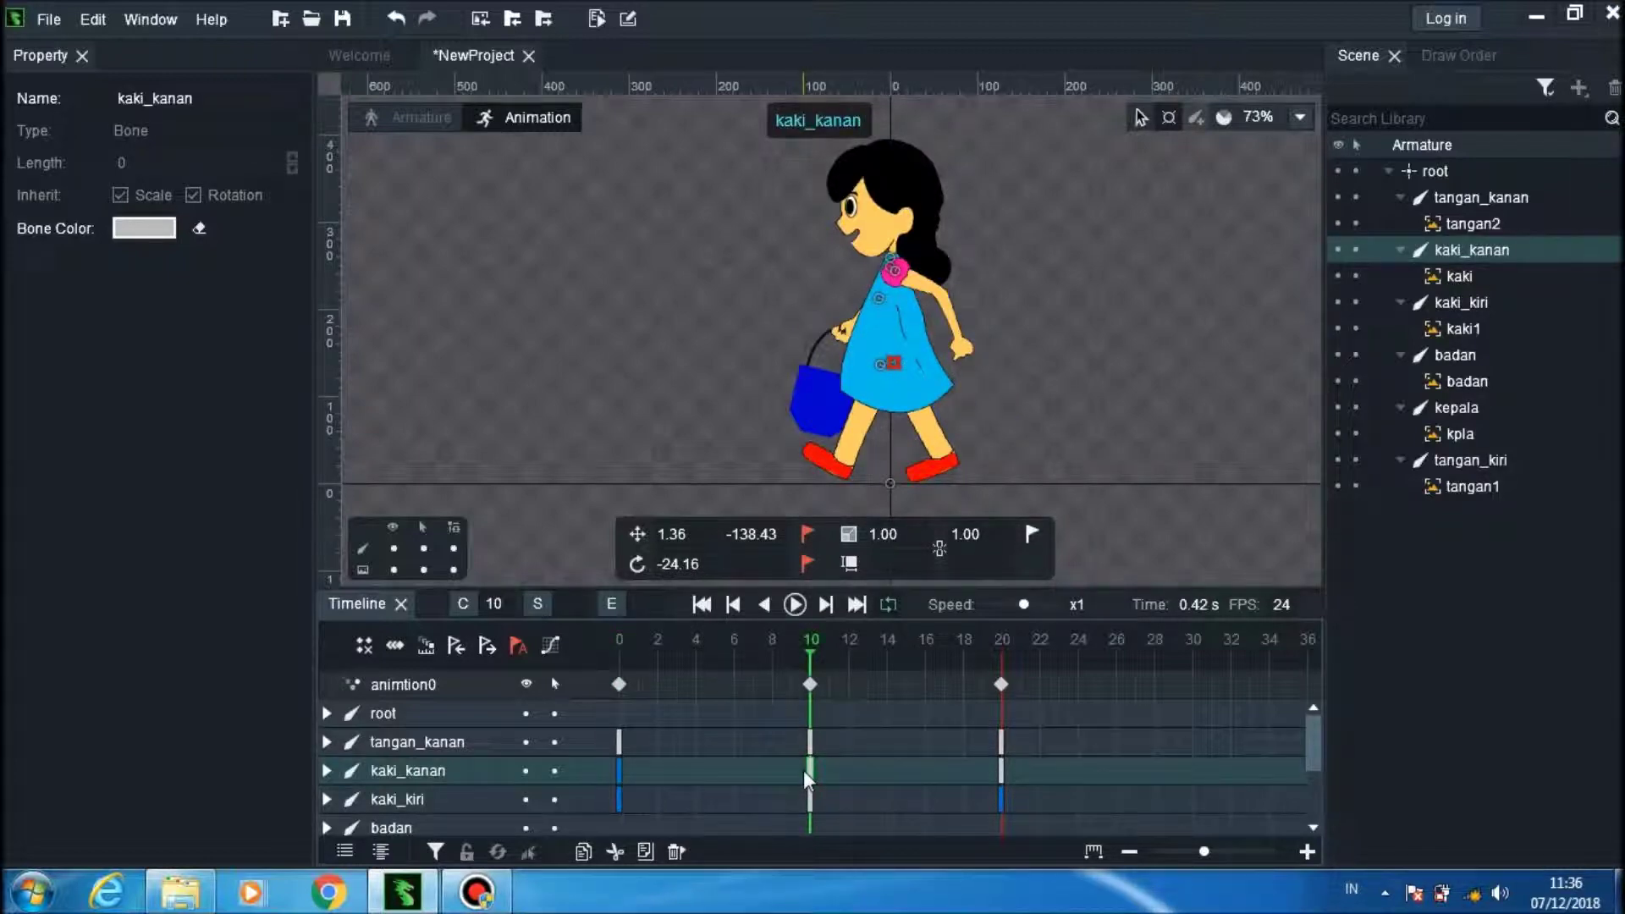
left_click(997, 768)
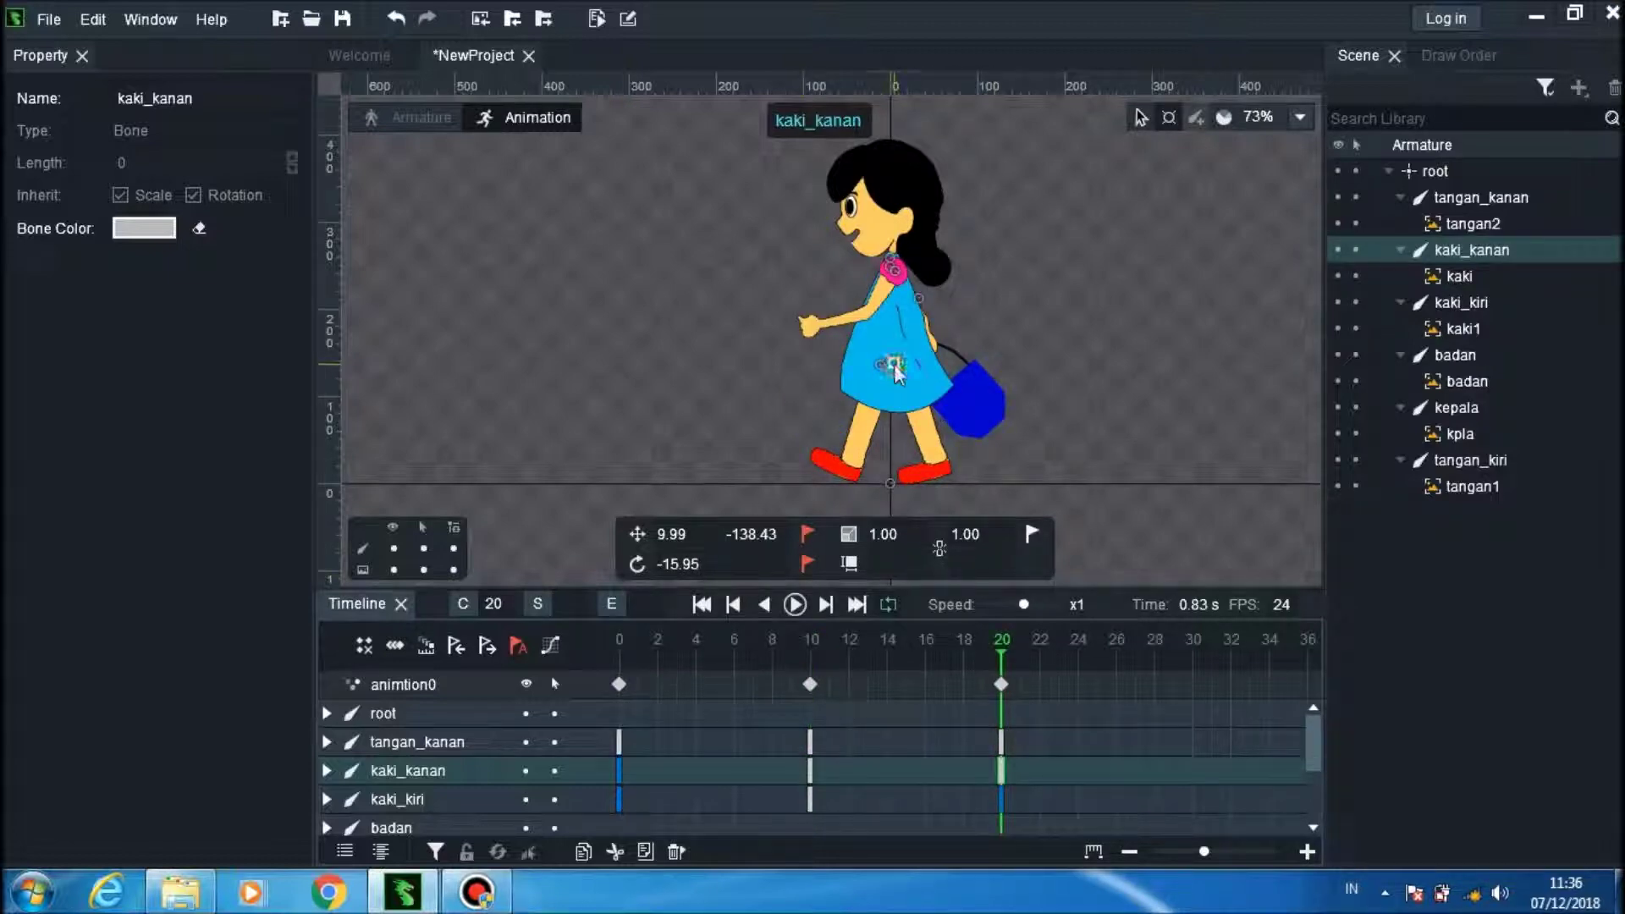
left_click_drag(896, 381, 974, 423)
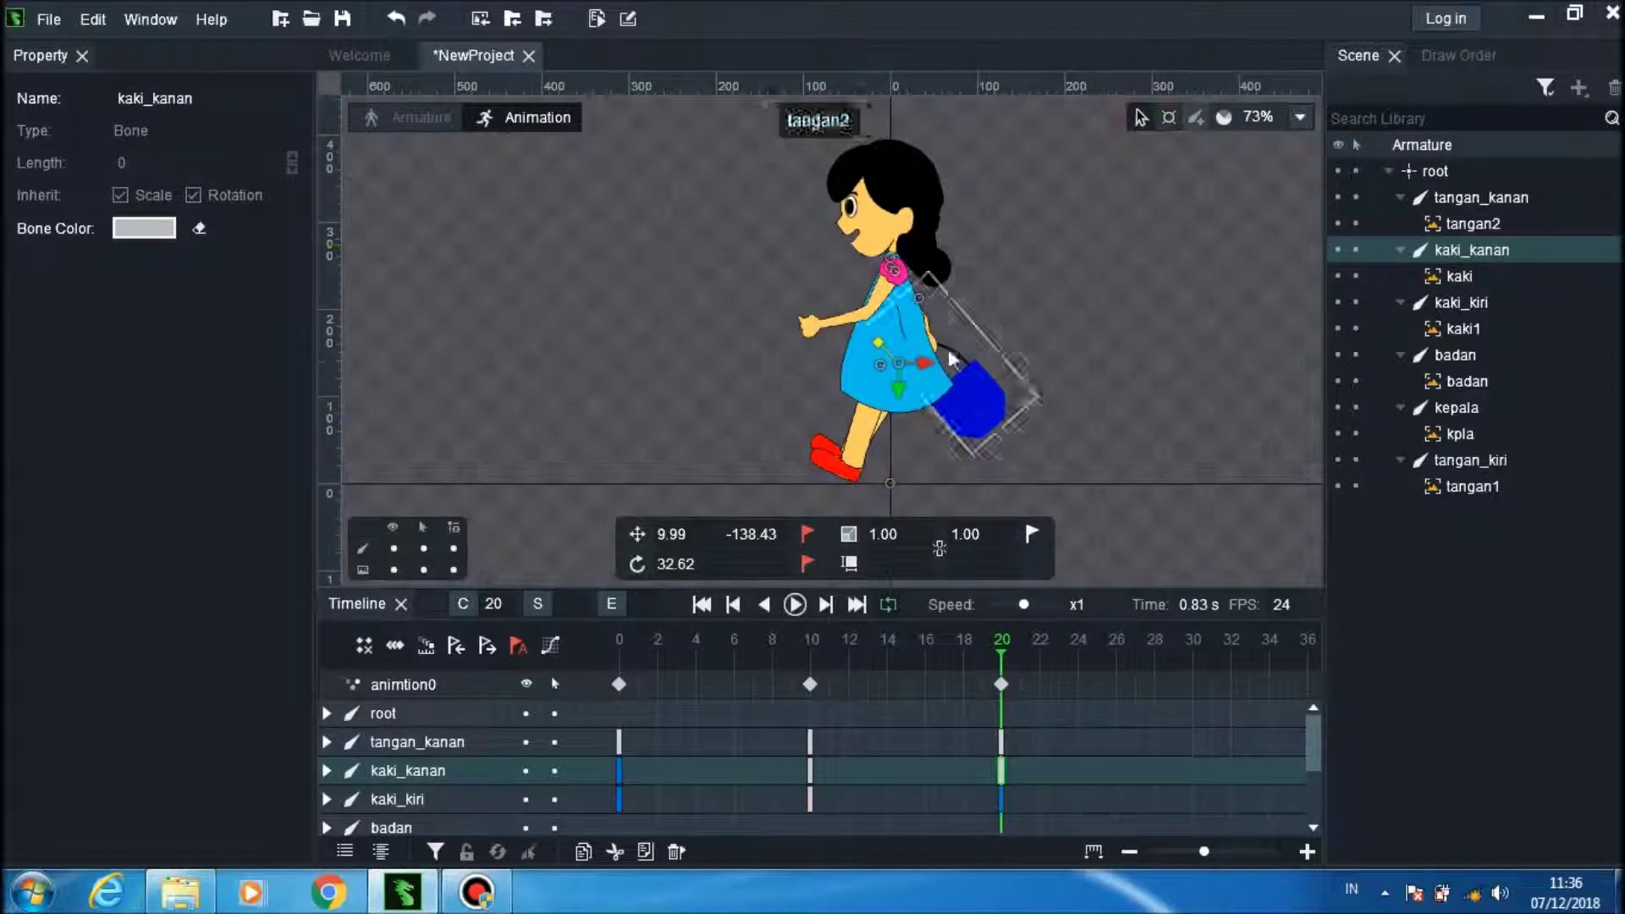
left_click_drag(925, 362, 905, 417)
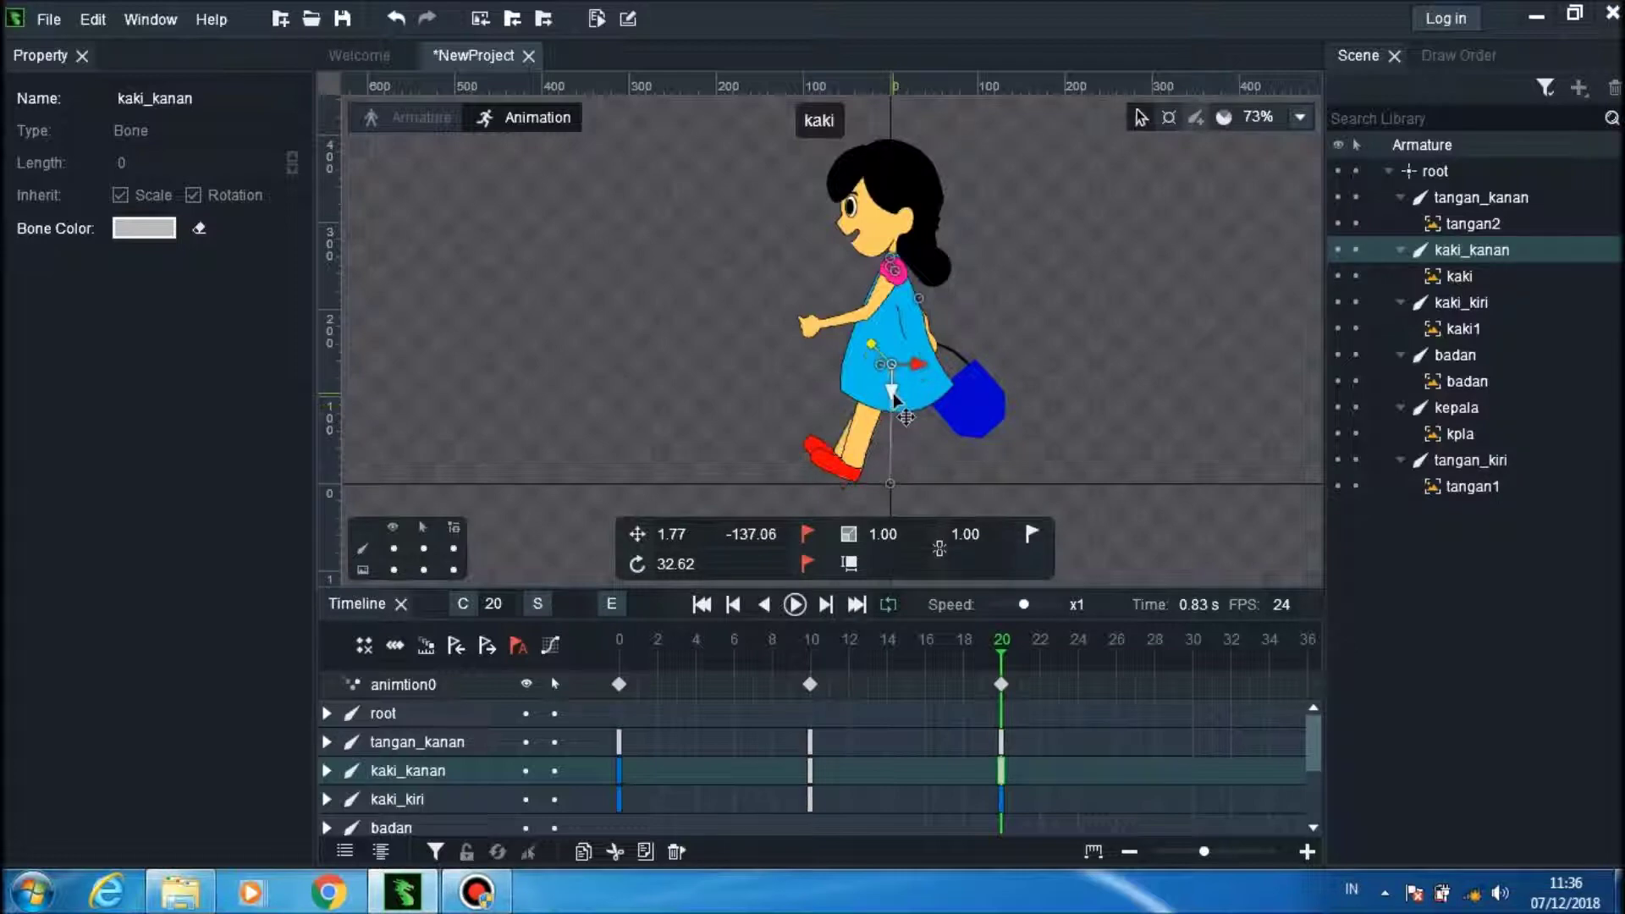
Step: At frame 20, shift the kaki_kiri bone horizontally toward the back and rotate it so that leg swings behind the body
left_click(881, 370)
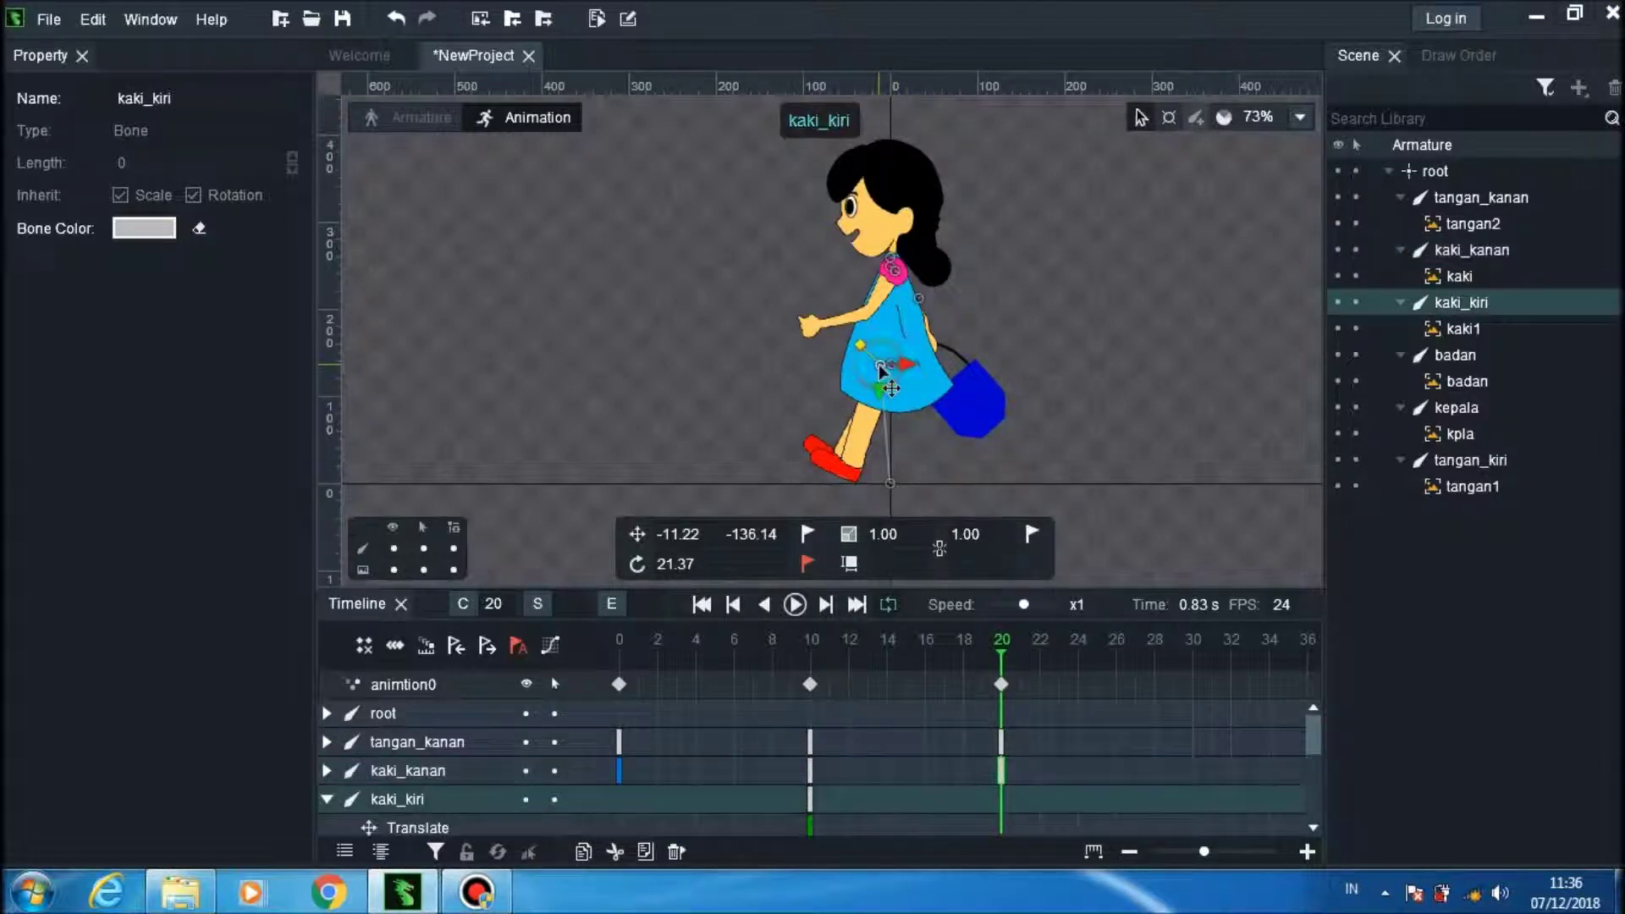
mouse_move(909, 364)
left_mouse_down()
mouse_move(953, 364)
mouse_move(919, 348)
mouse_move(923, 378)
mouse_move(928, 358)
left_mouse_up()
left_click(1141, 117)
left_click_drag(935, 365, 888, 367)
left_click(888, 372)
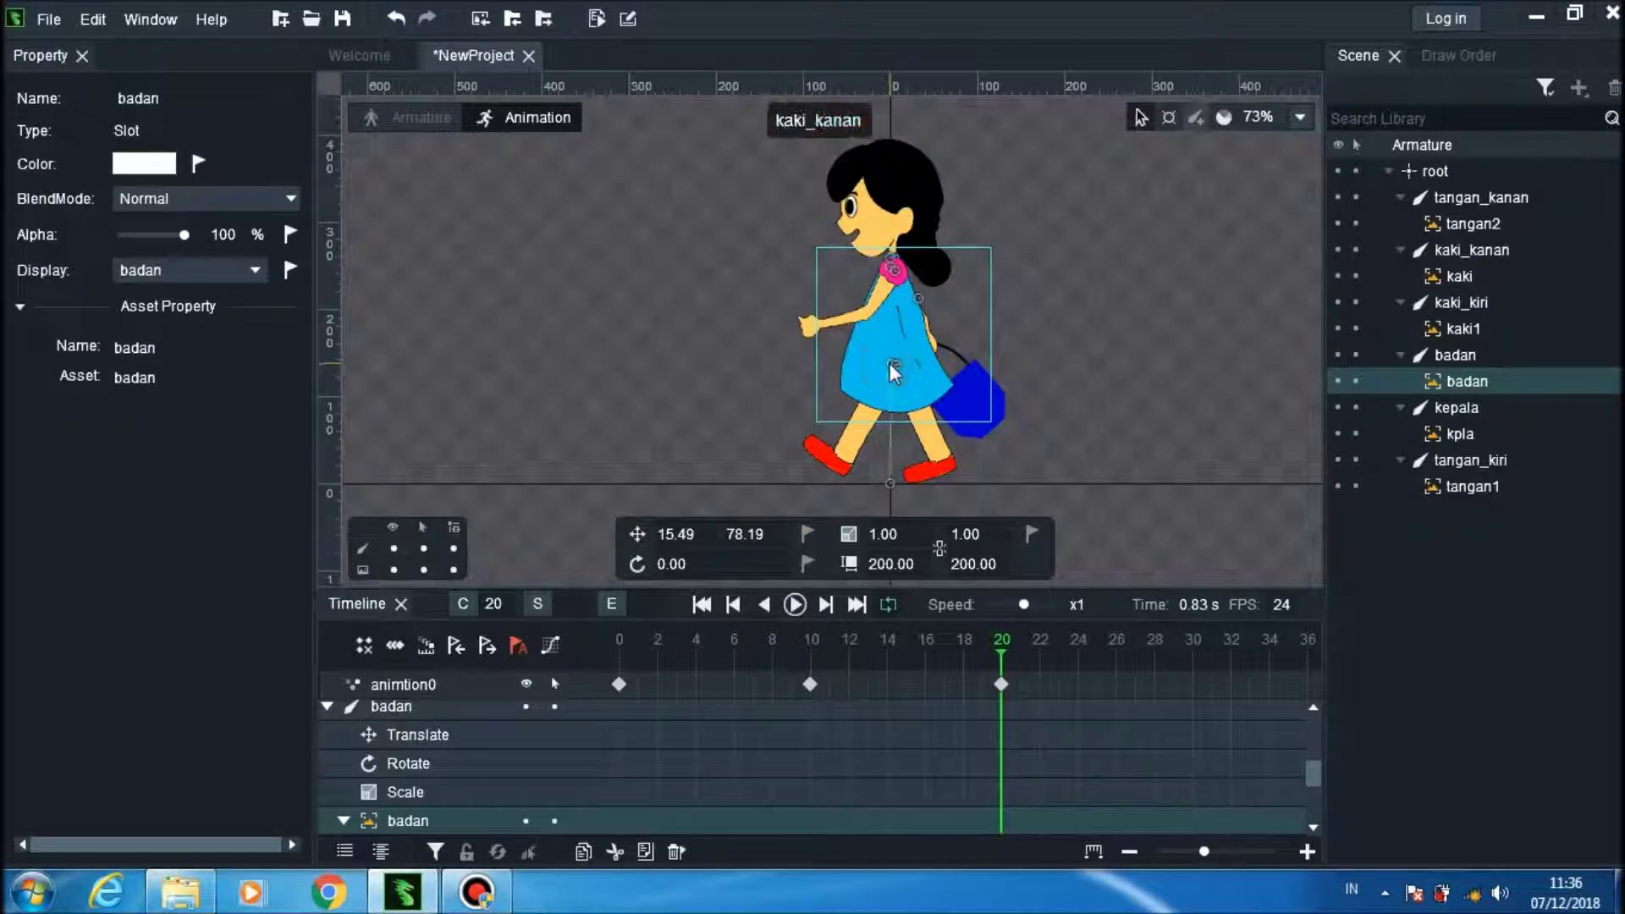
Step: Rotate the kaki_kanan bone at frame 20 to about 27.5° and adjust its height to about Y -137
left_click(893, 397)
left_click_drag(897, 411, 898, 413)
left_click(1169, 117)
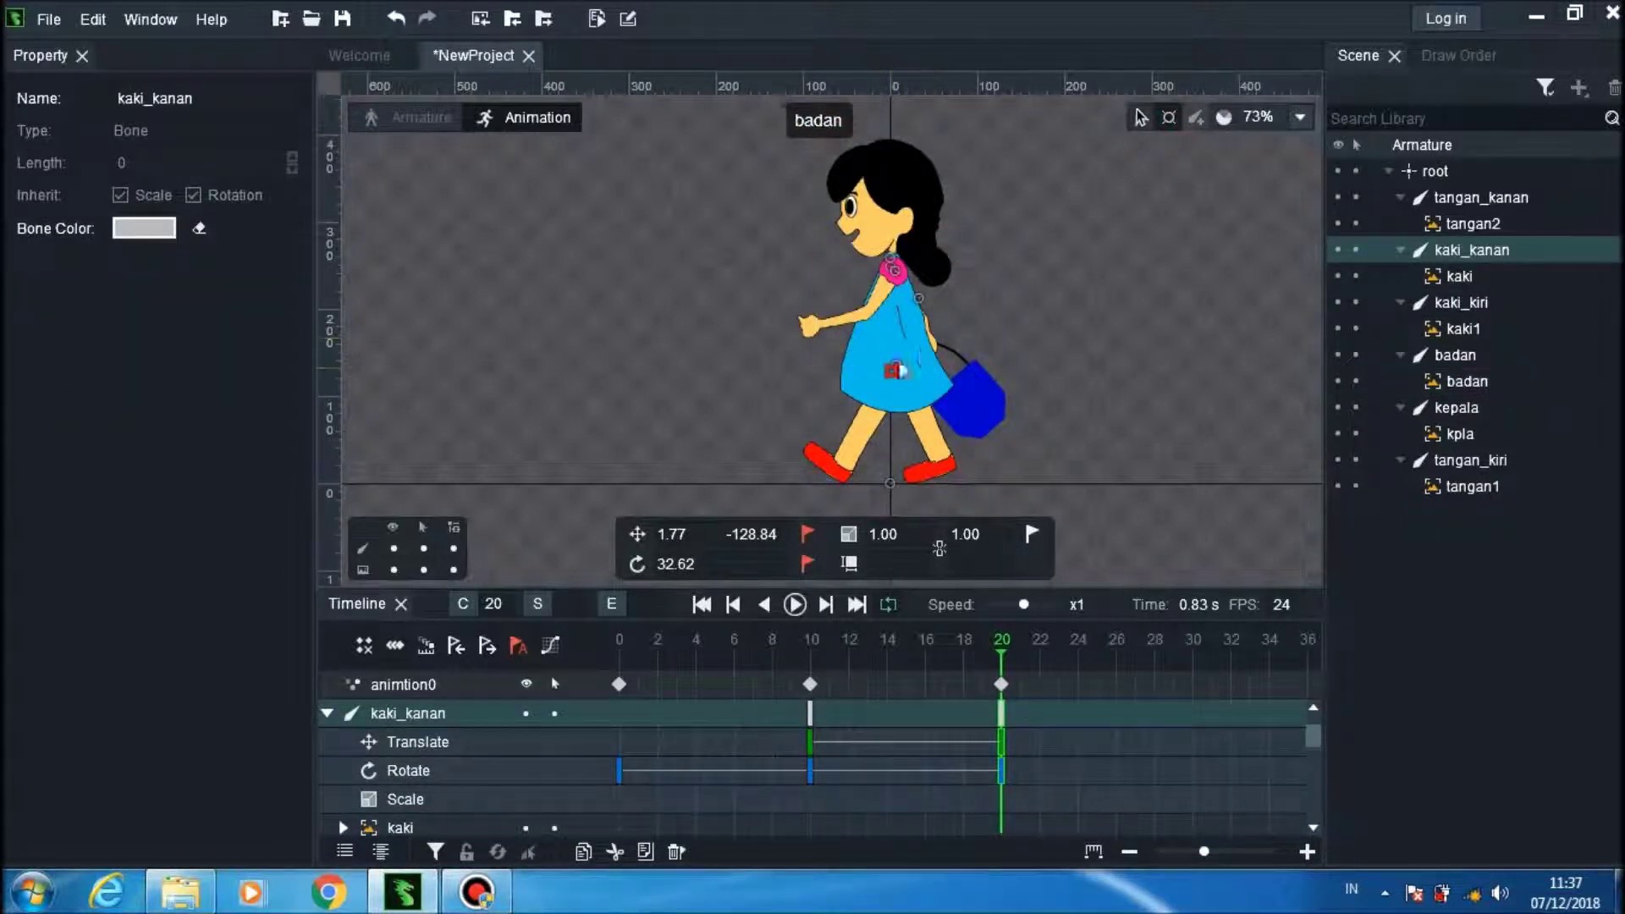
left_click_drag(896, 372, 904, 377)
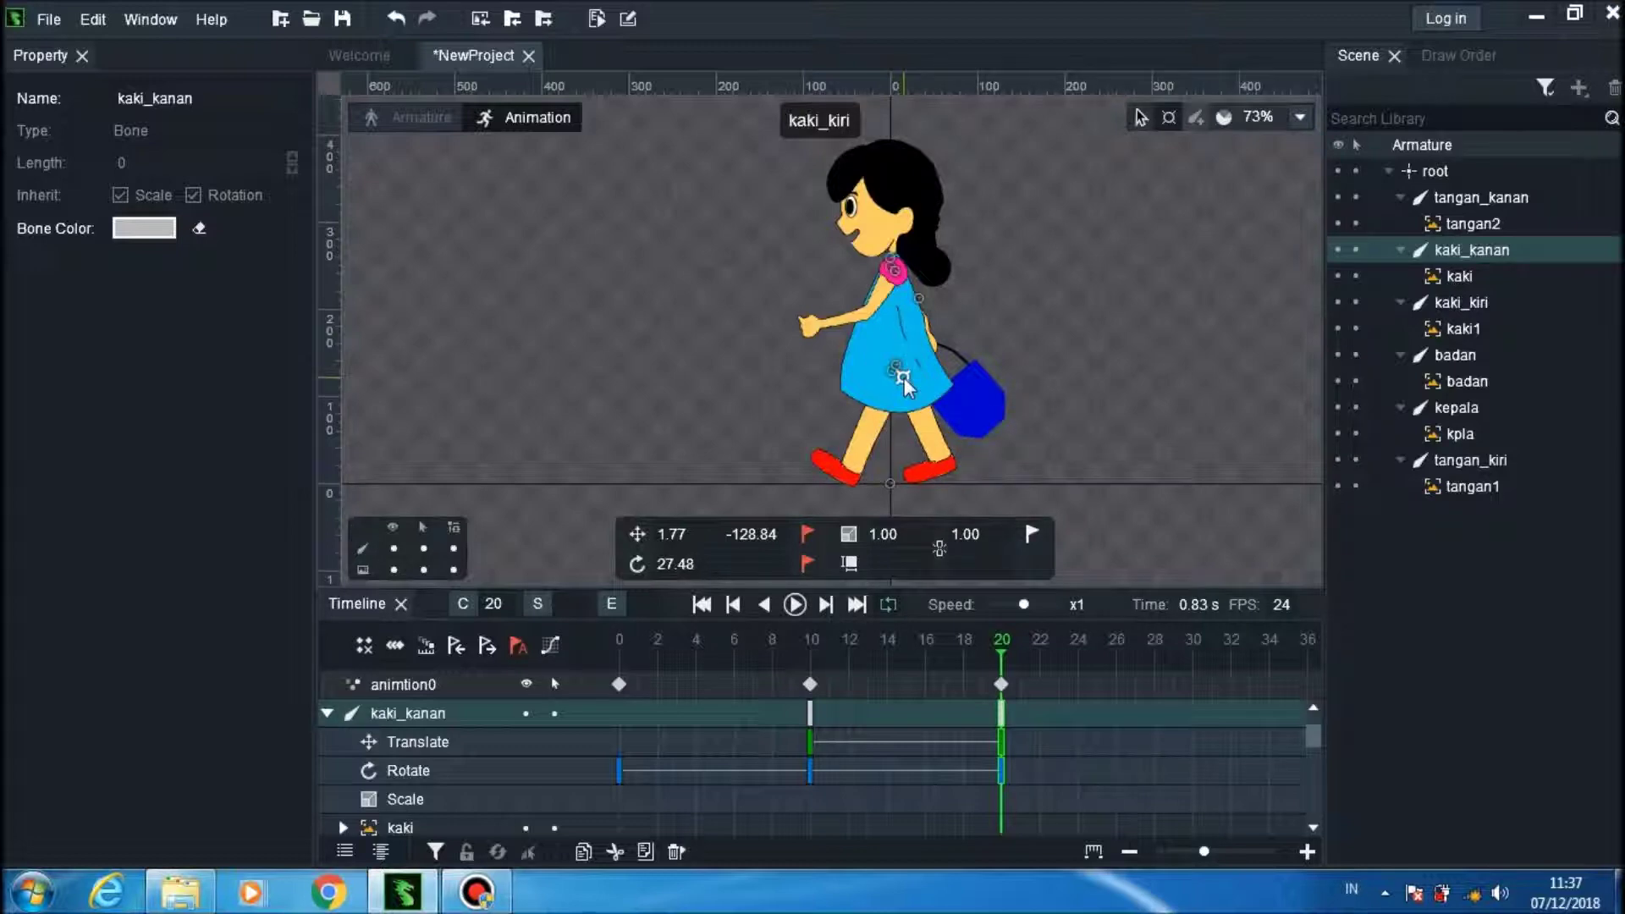
left_click(1141, 118)
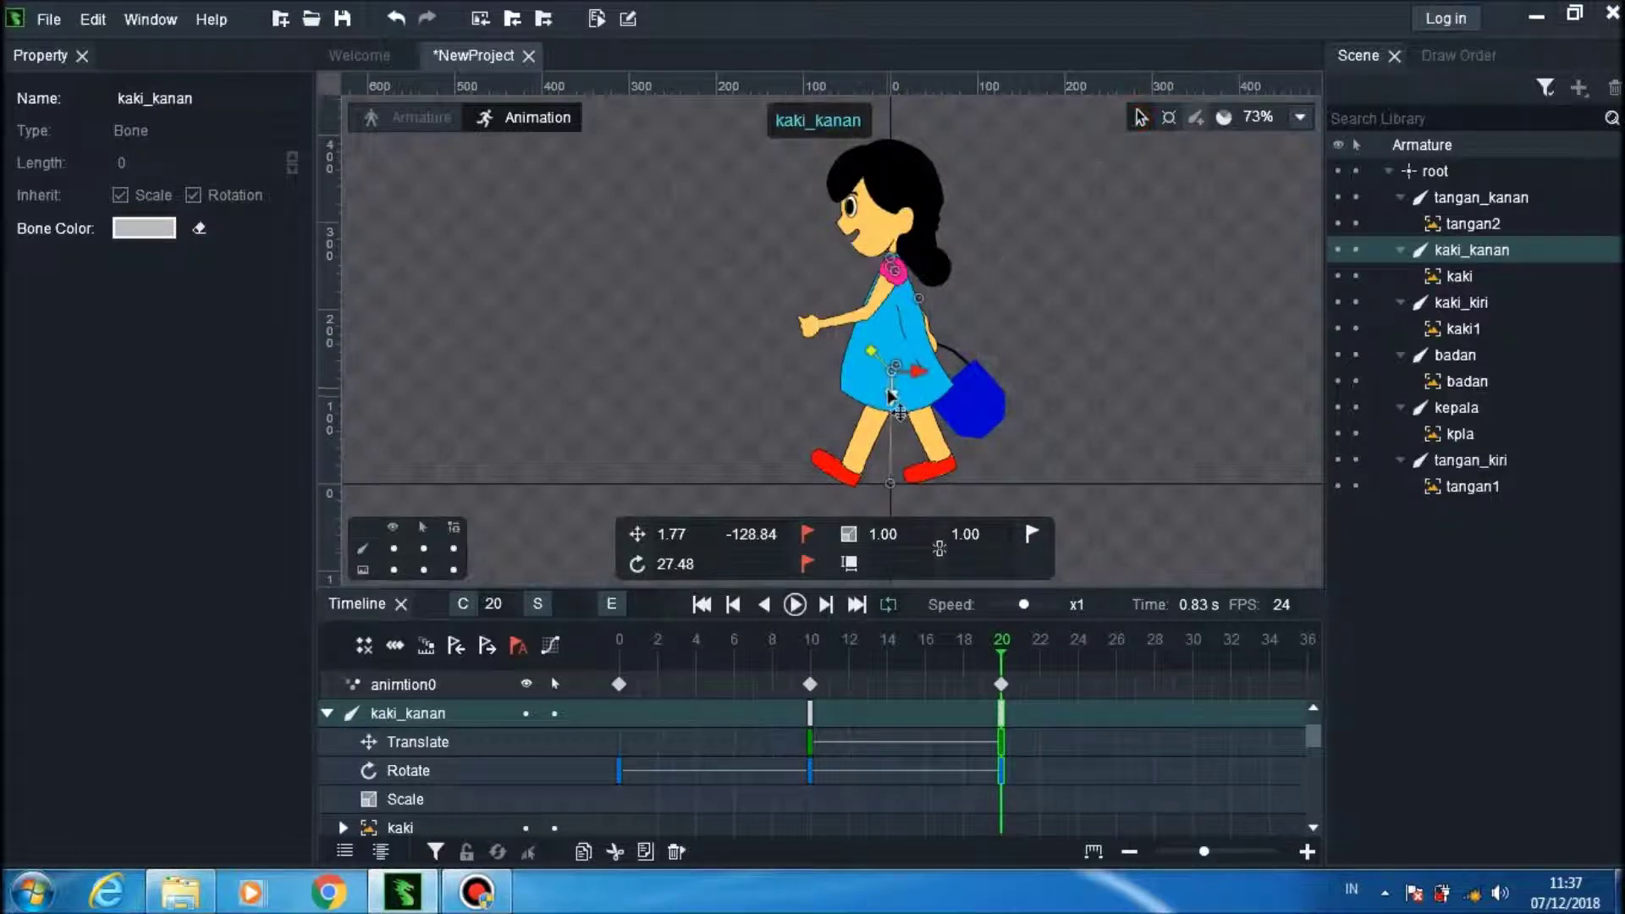
left_click_drag(890, 398, 891, 391)
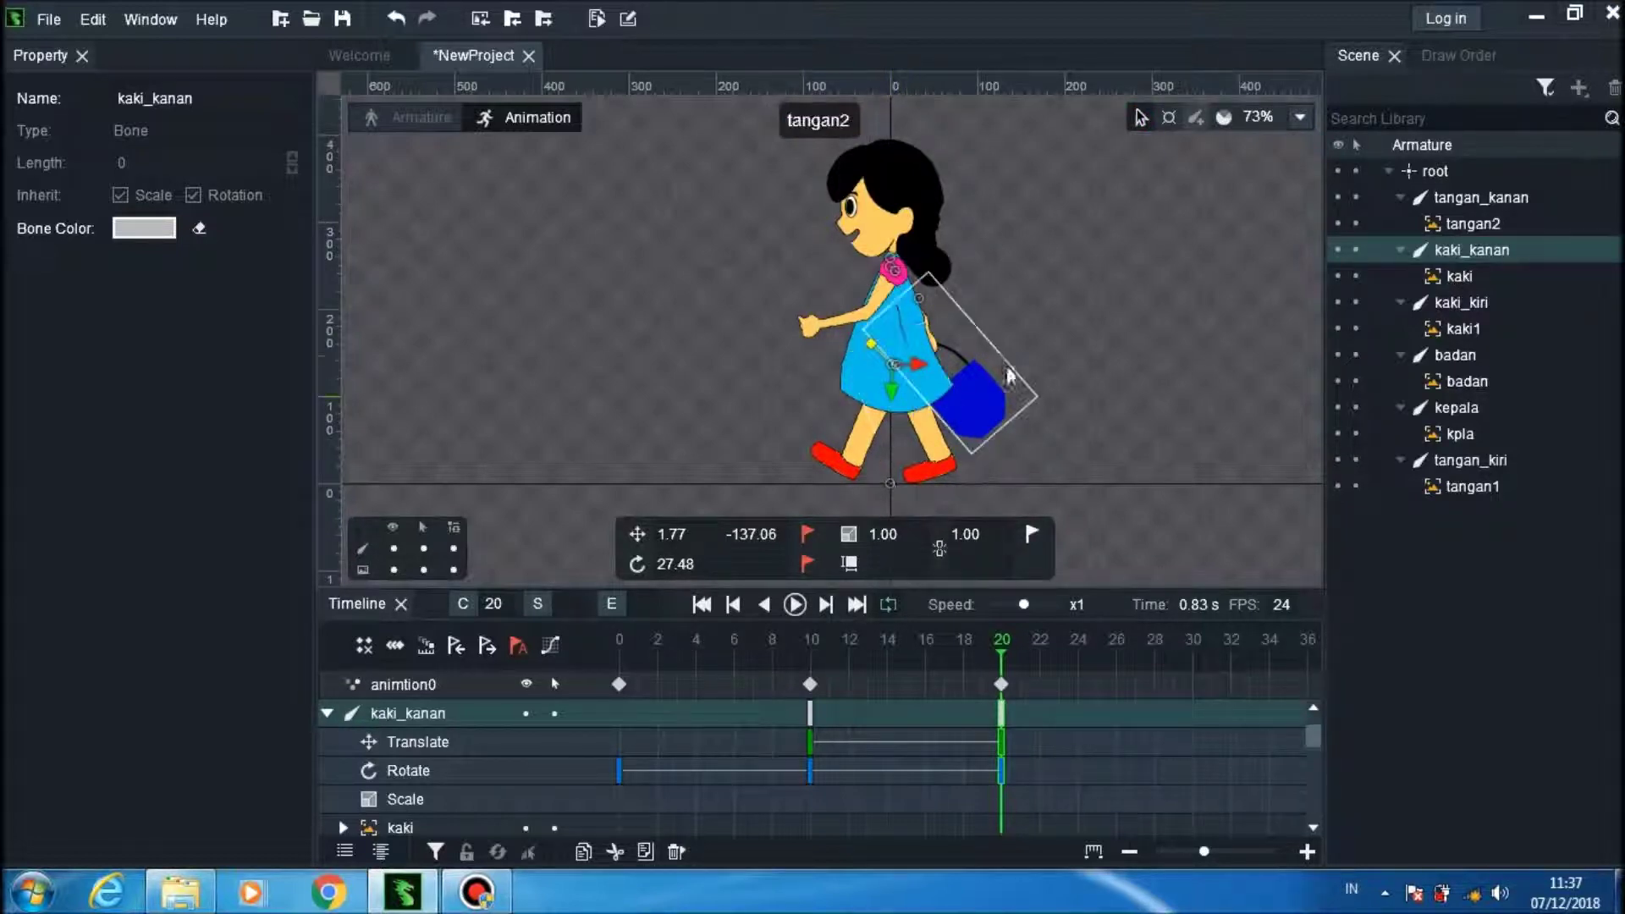
Step: Move kaki_kanan at frame 20 to about X -9.6, Y -135.7, rotate it to about 22°, and preview the animation
left_click_drag(916, 364, 883, 364)
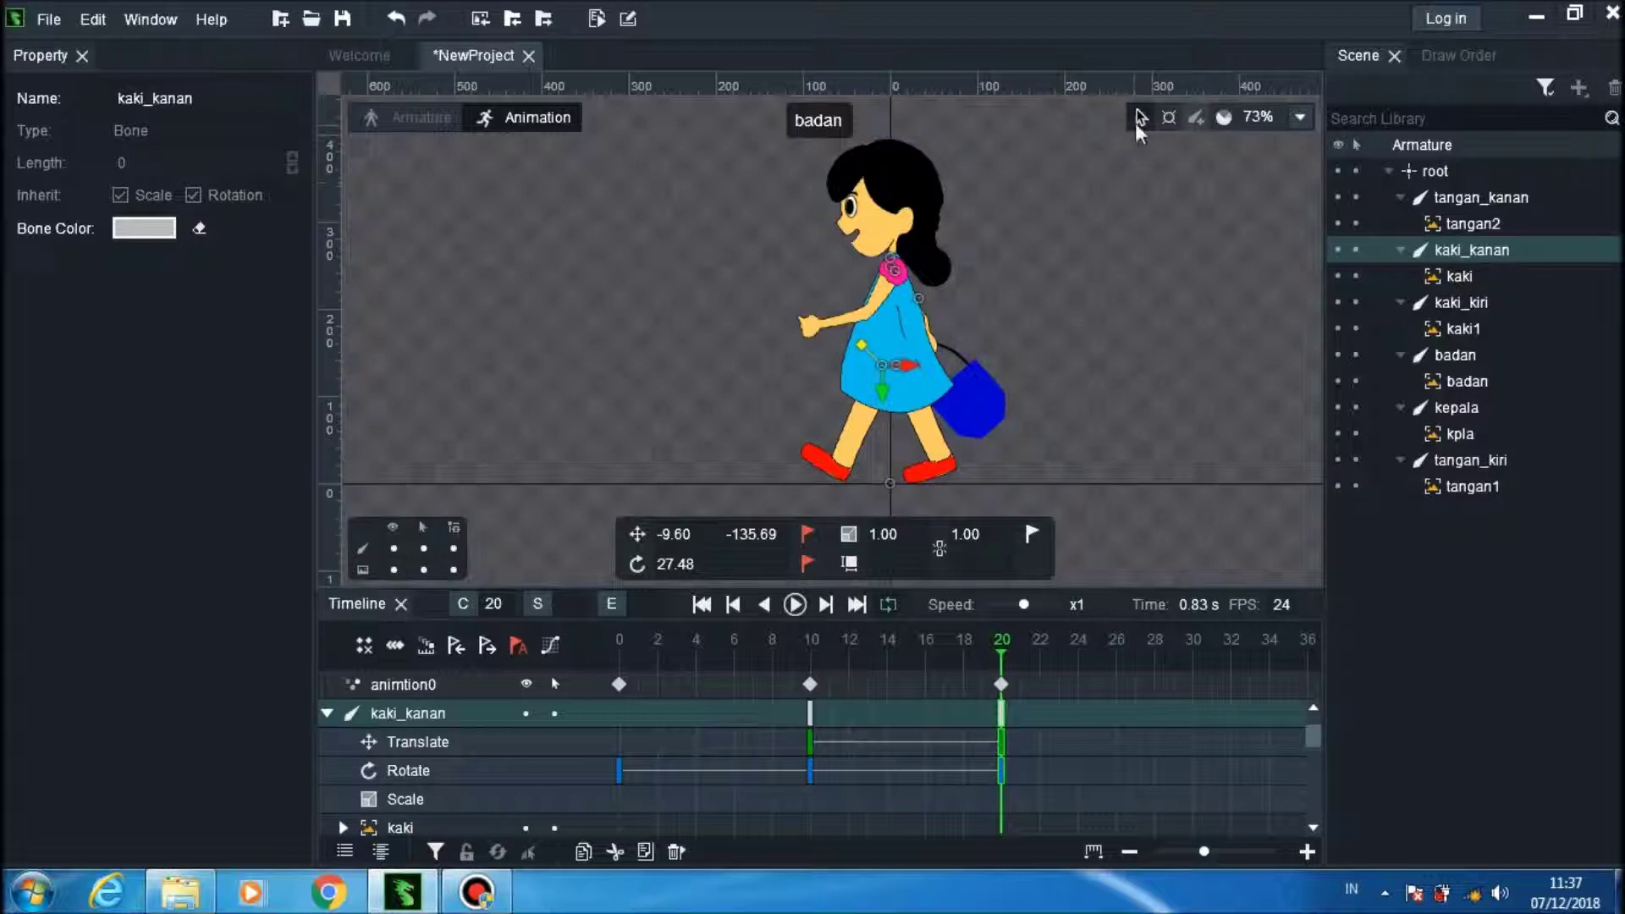
left_click(1168, 118)
mouse_move(884, 374)
left_mouse_down()
mouse_move(890, 349)
mouse_move(906, 374)
left_mouse_up()
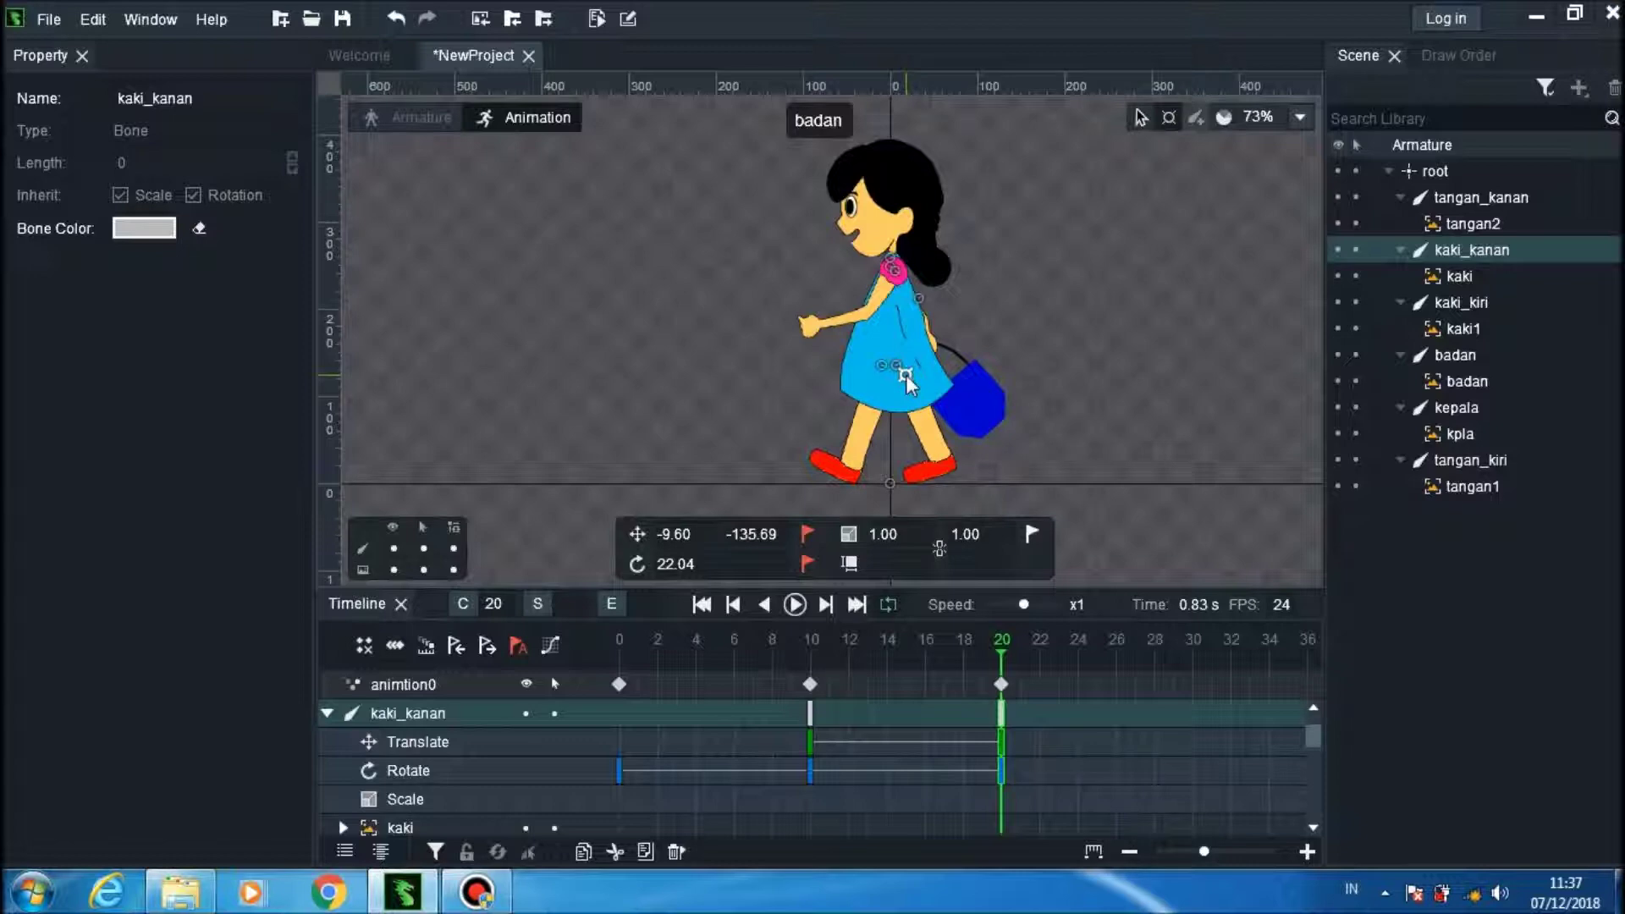
left_click(793, 605)
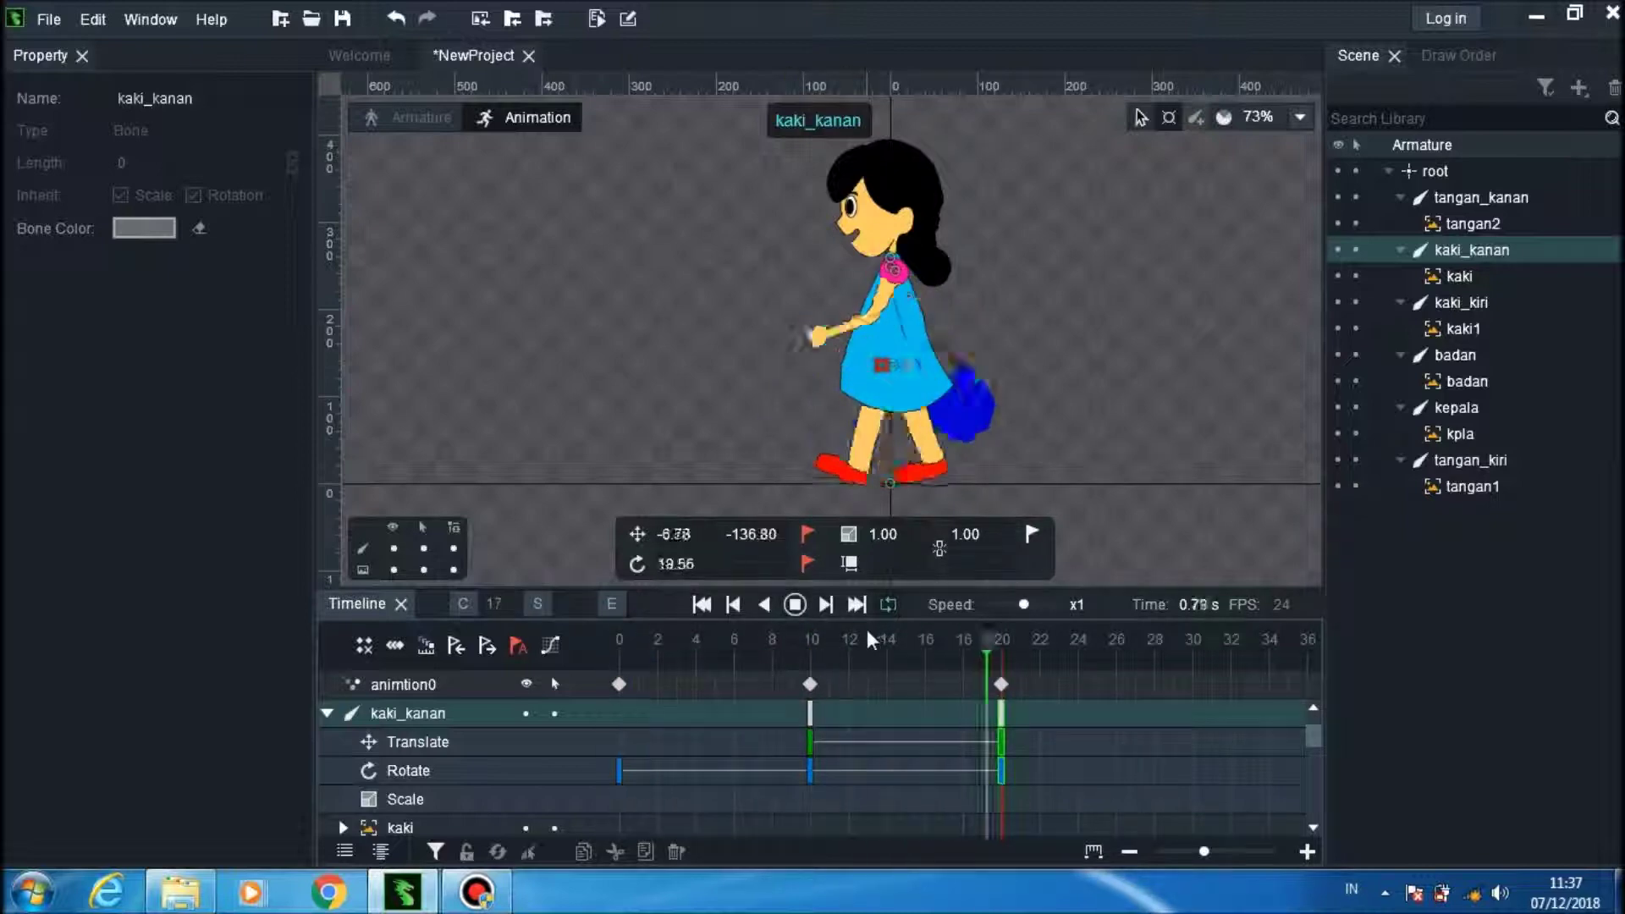
left_click(795, 604)
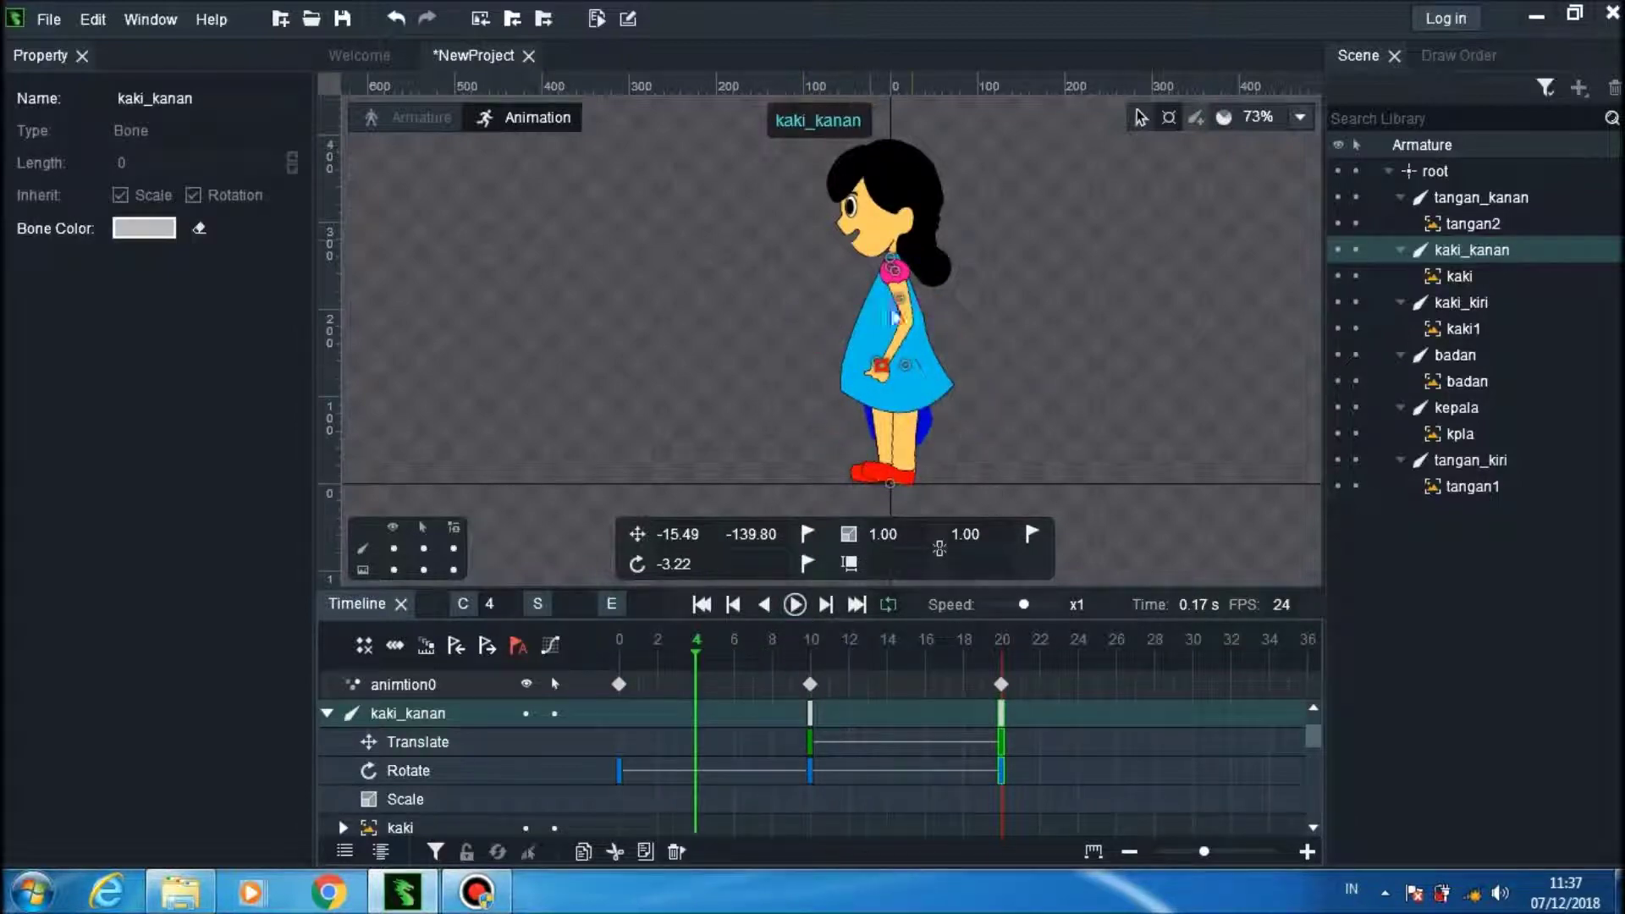
Step: Rotate the kepala bone at frame 7 to about -6°
left_click(892, 264)
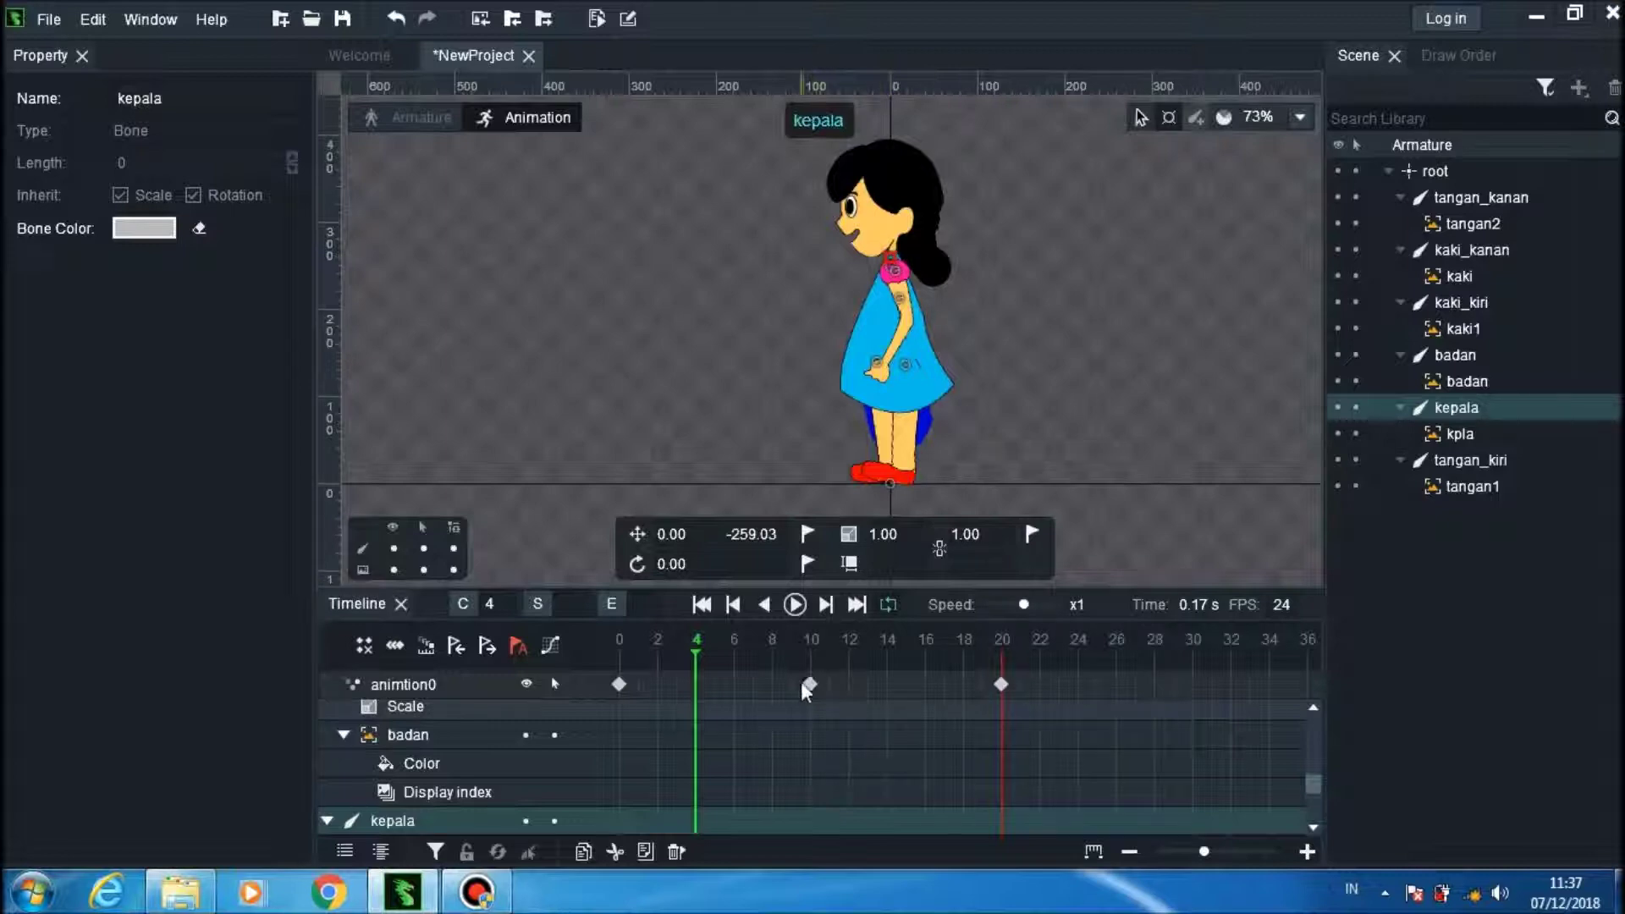
left_click(751, 688)
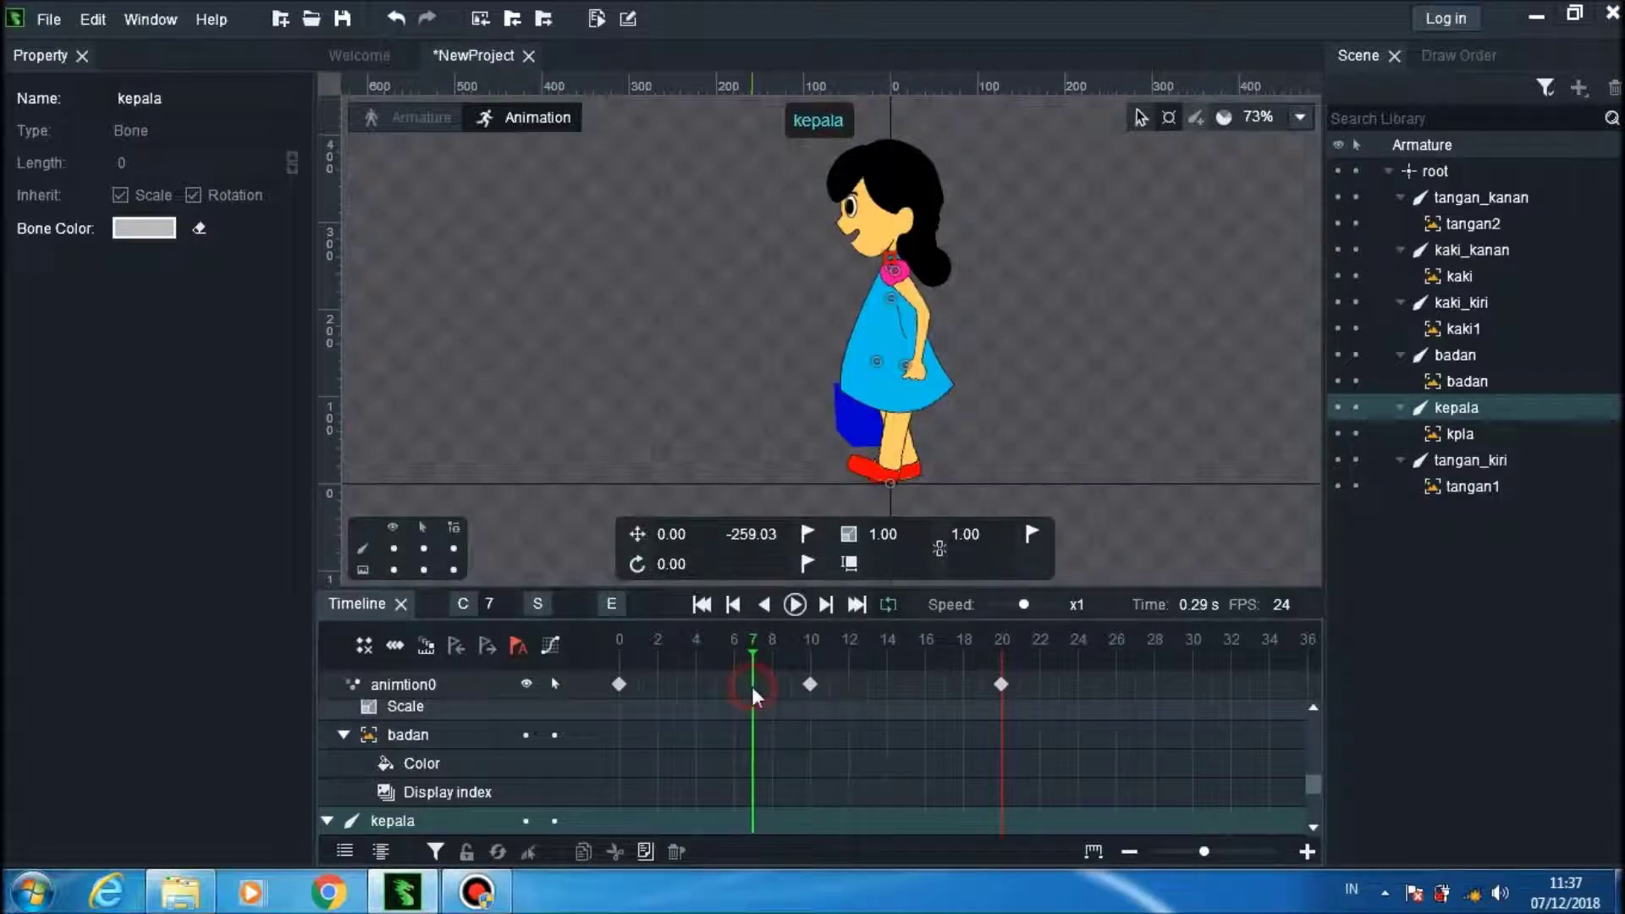
left_click_drag(895, 264, 905, 266)
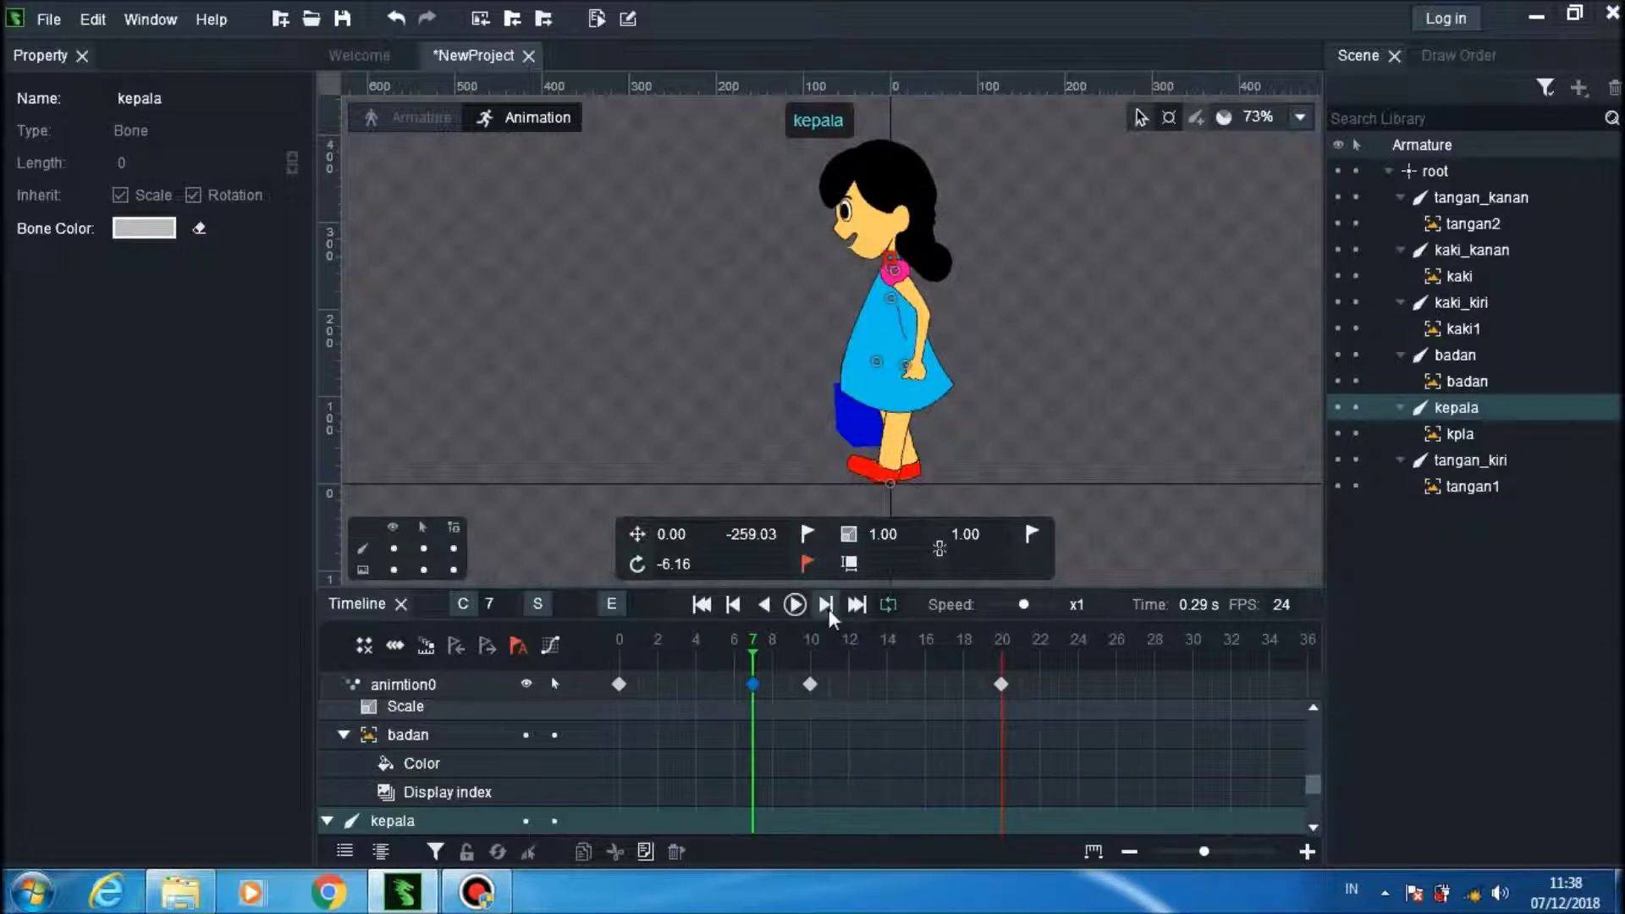
Step: Play back the walk animation to check the head tilt, and go to the frame 20 keyframe
left_click(795, 606)
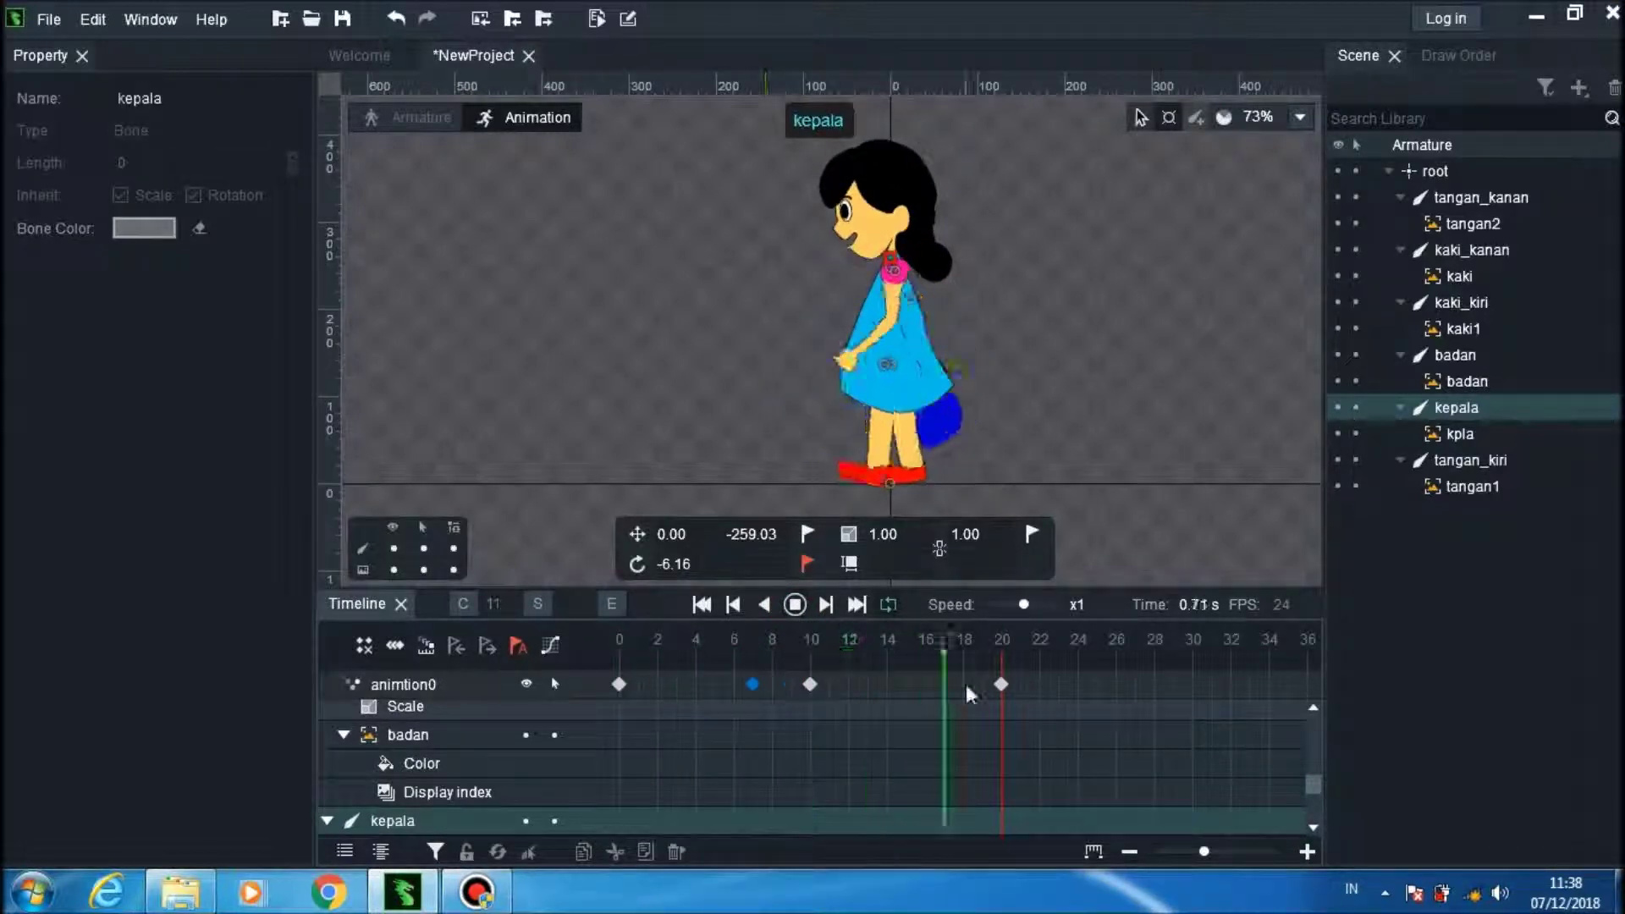
mouse_move(1312, 784)
left_mouse_down()
mouse_move(1315, 709)
mouse_move(1293, 825)
left_mouse_up()
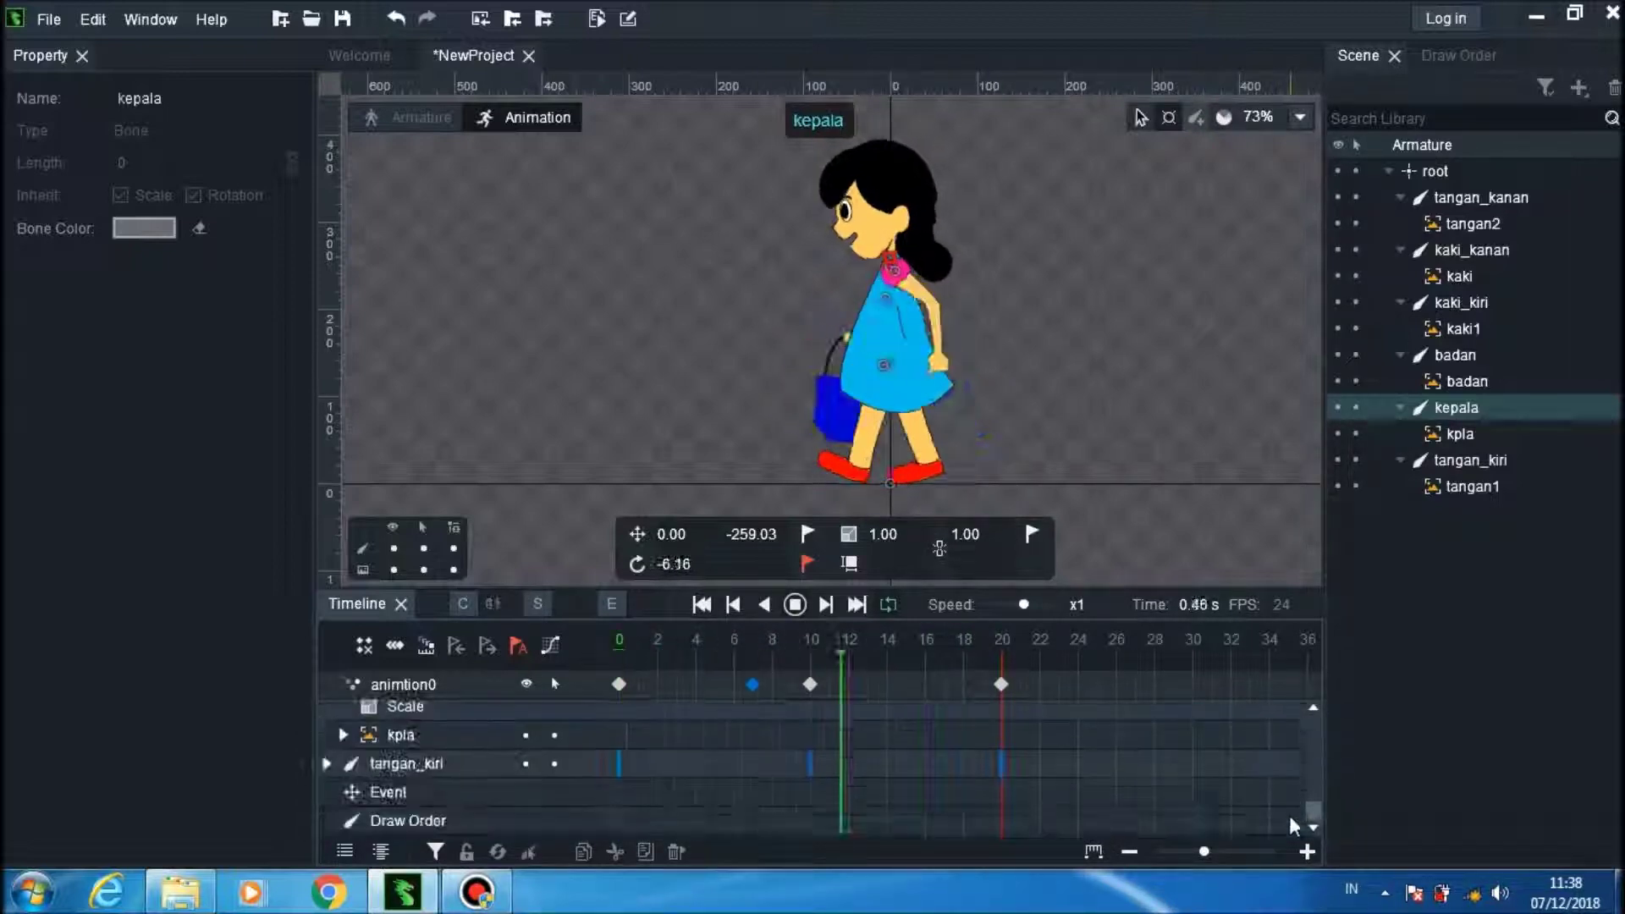
scroll(1285, 799, "up", 6)
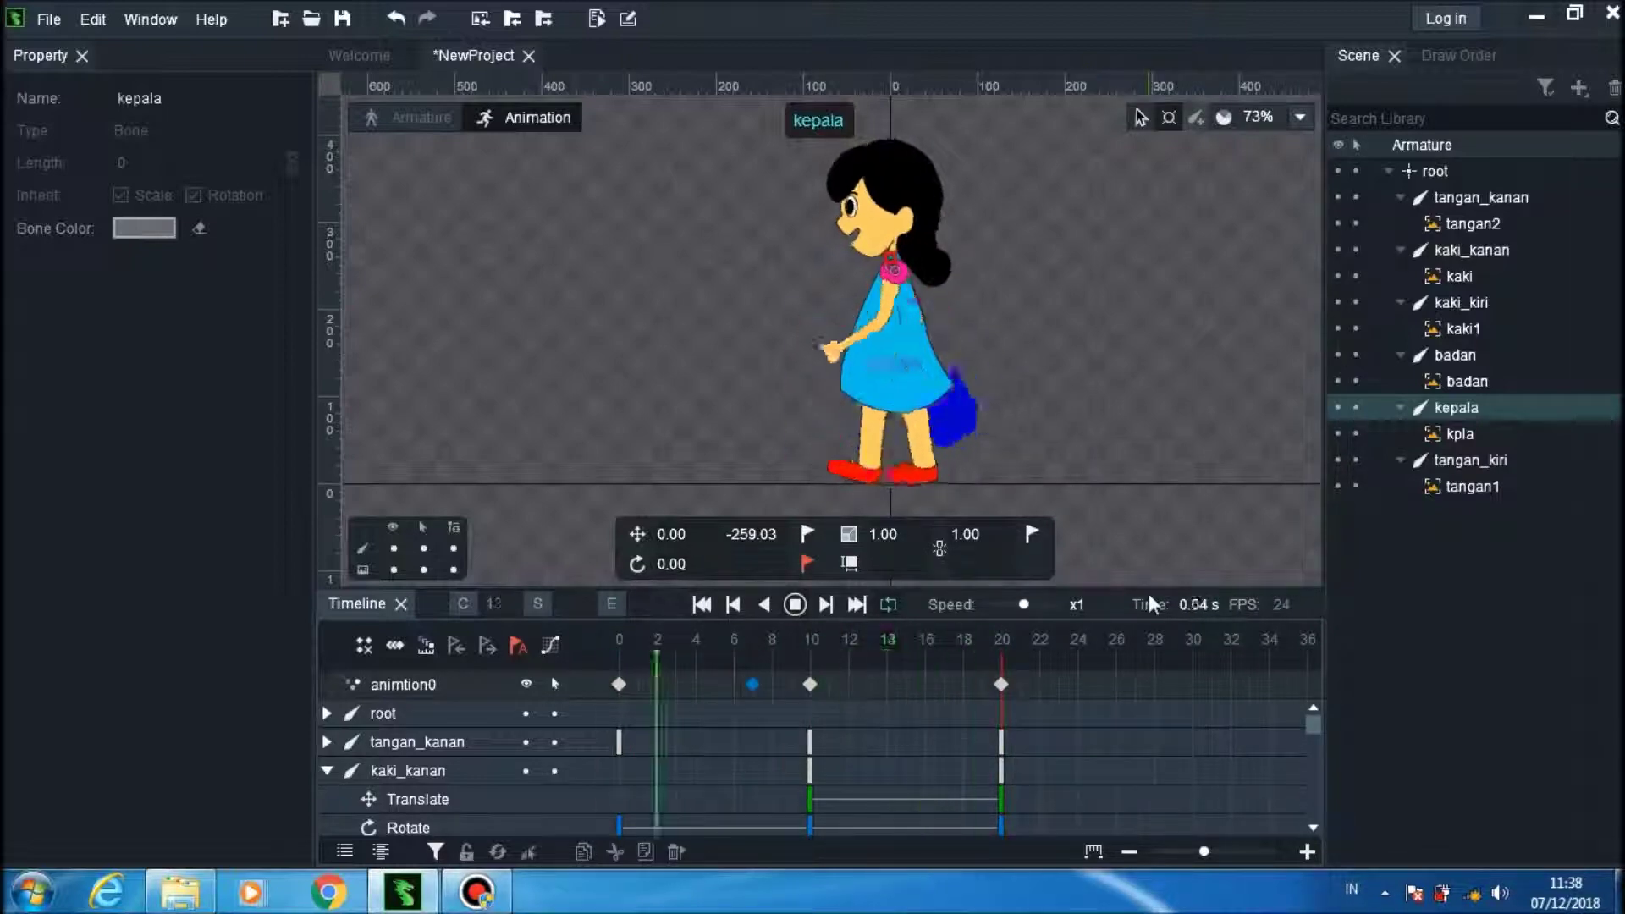
left_click(796, 604)
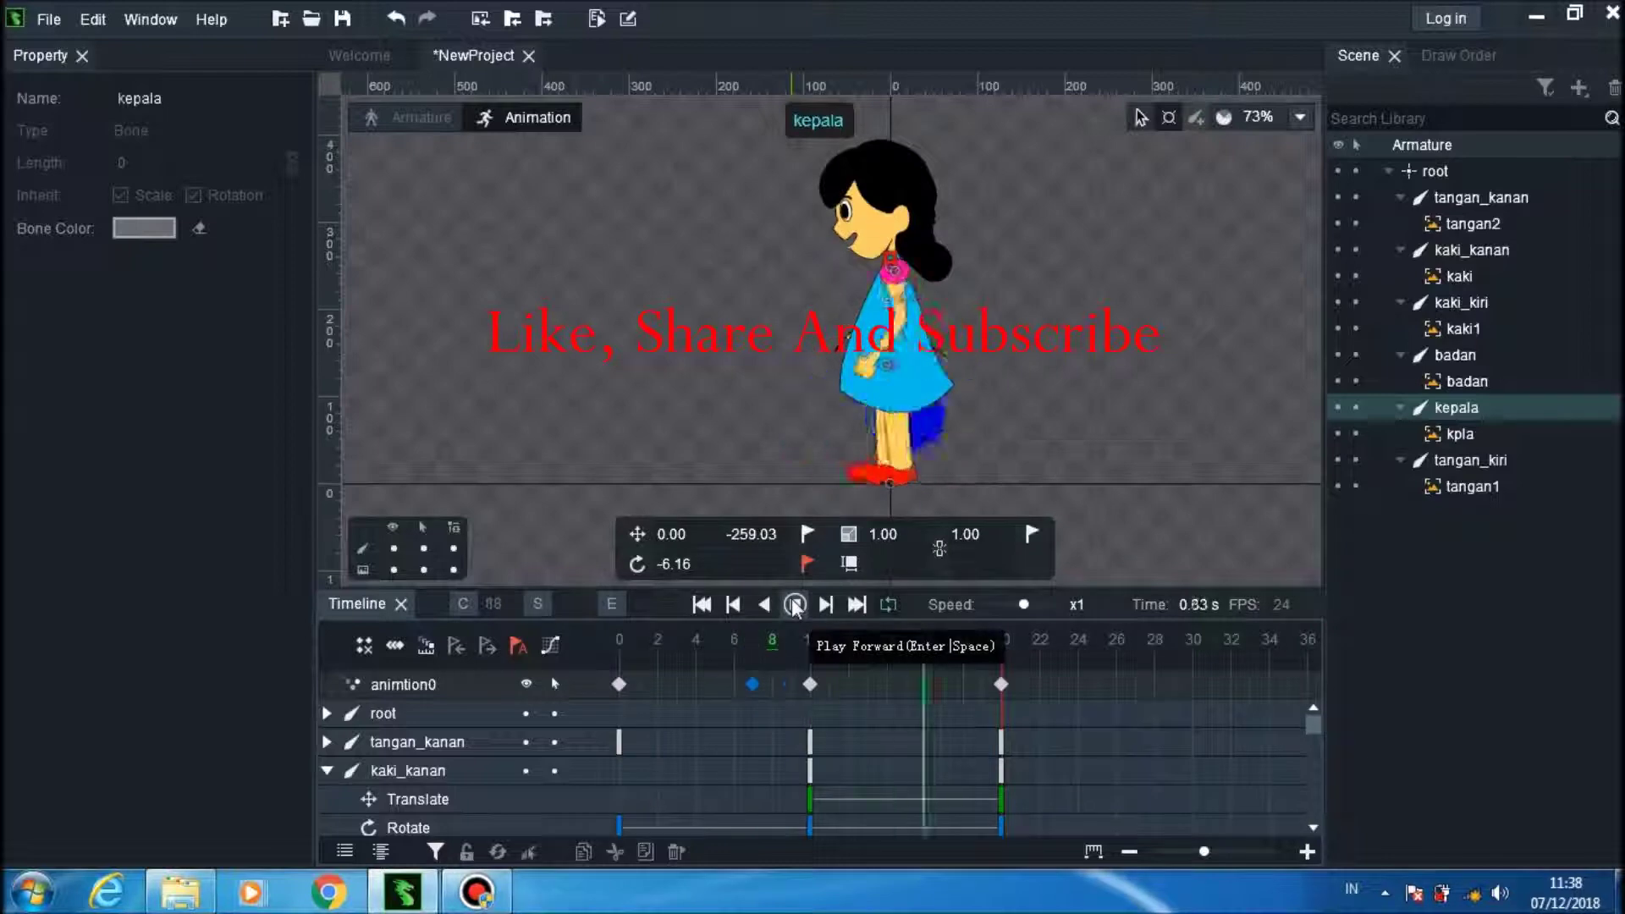
left_click(794, 604)
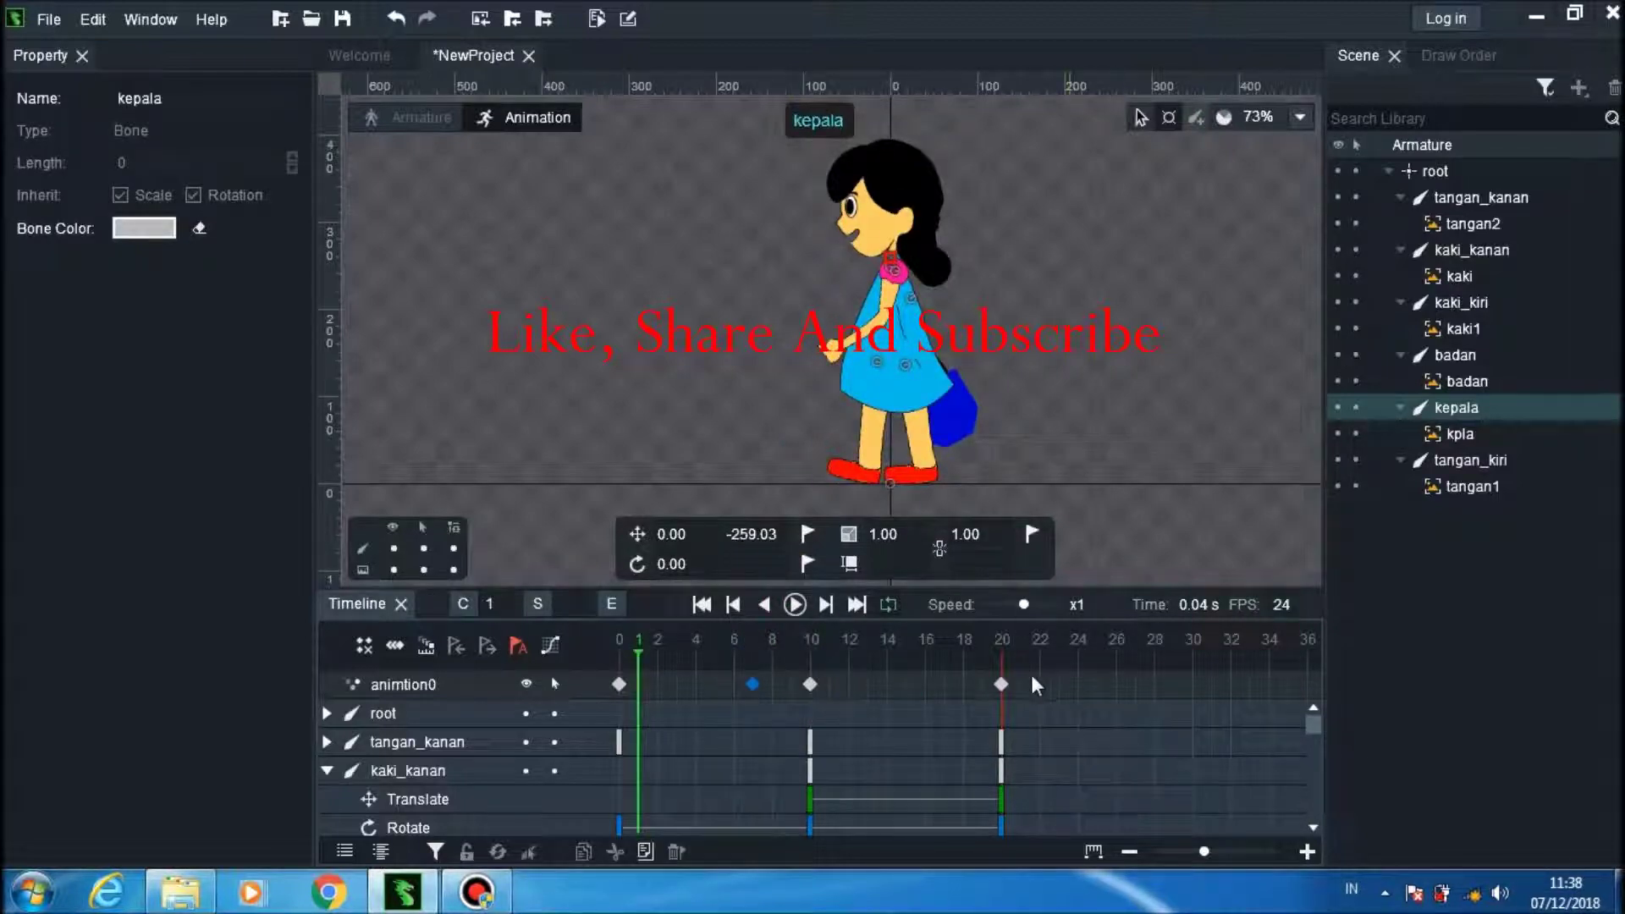
left_click(1001, 685)
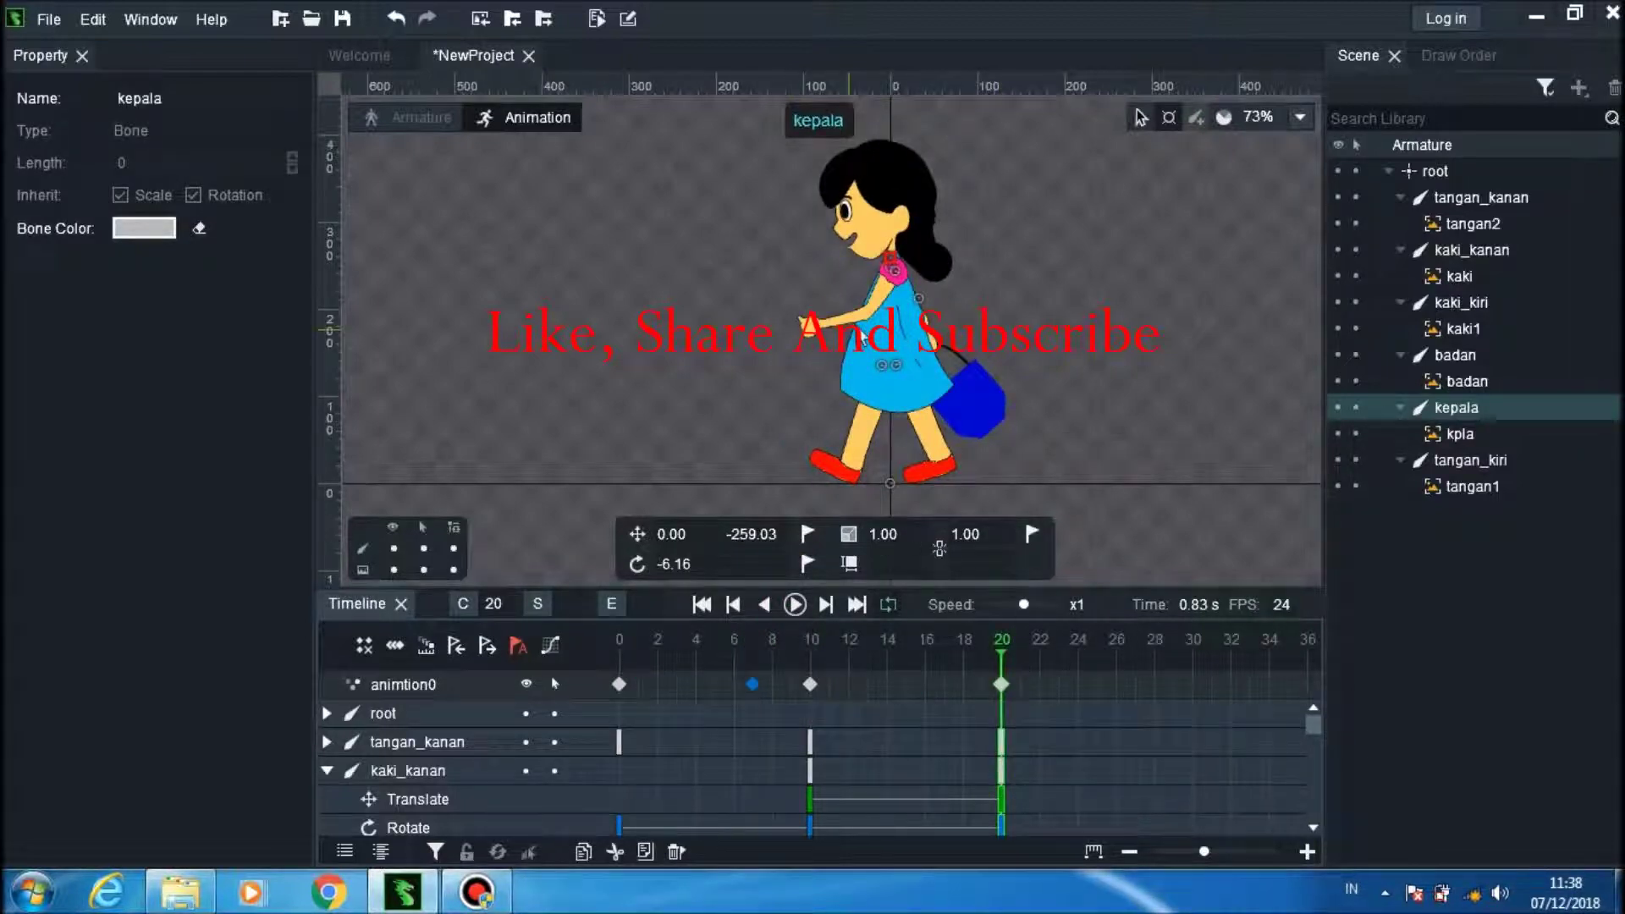